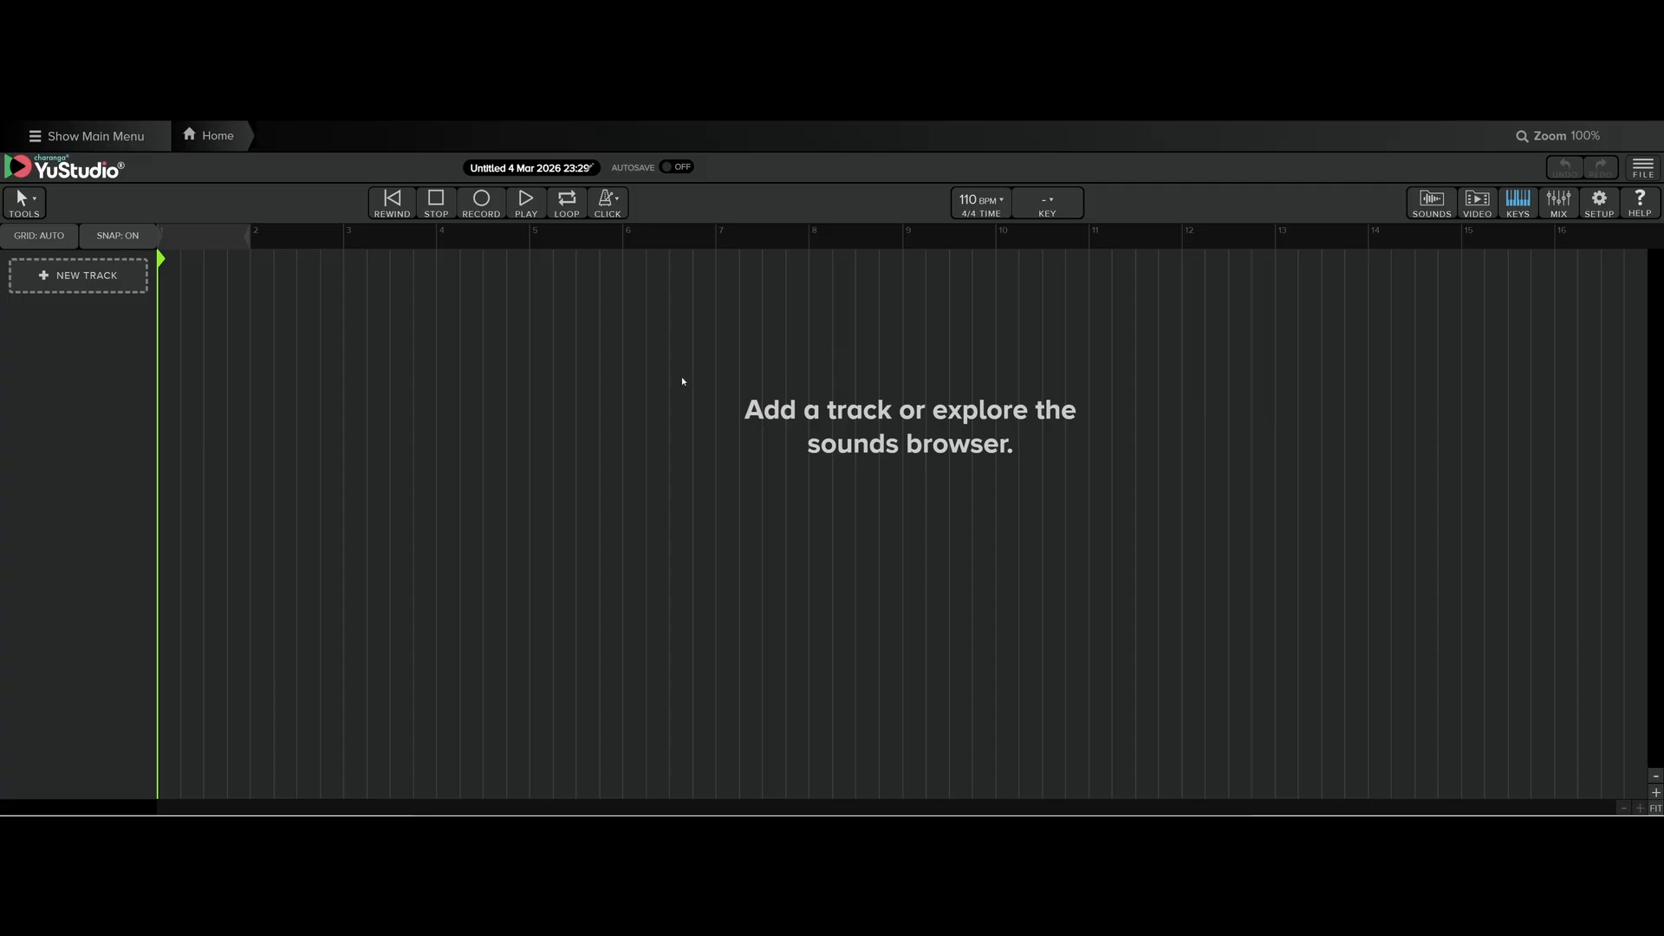
Add a Sampler track, look through its preset list, and set the sampler up as a Pitched Instrument.
left_click(91, 276)
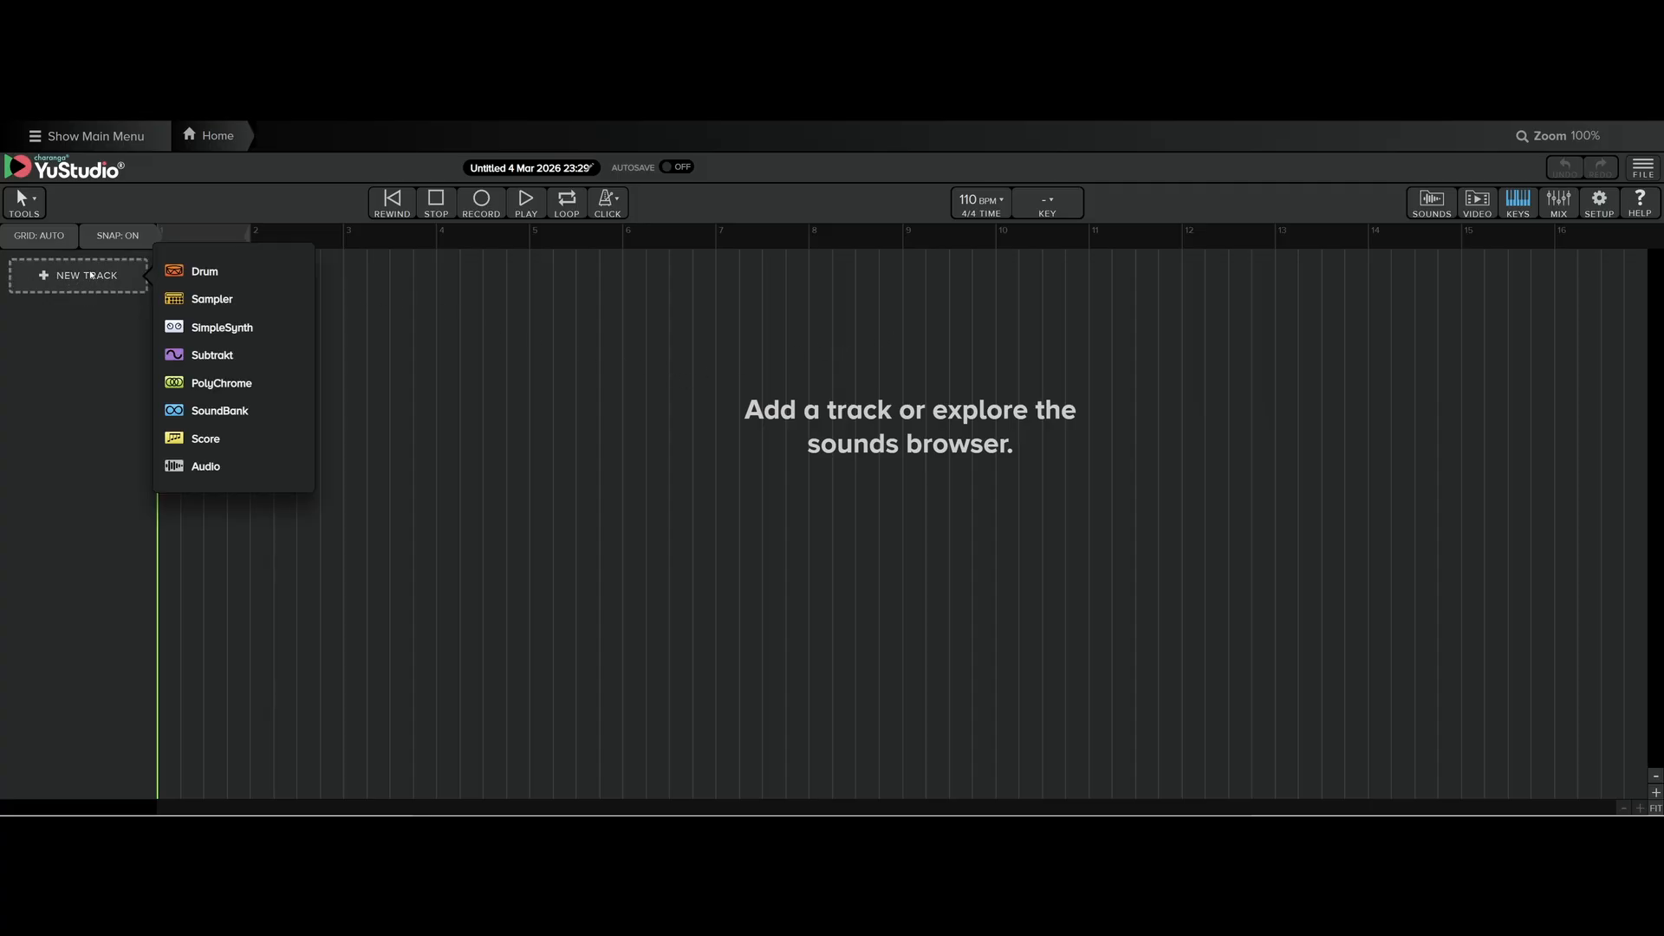
left_click(264, 296)
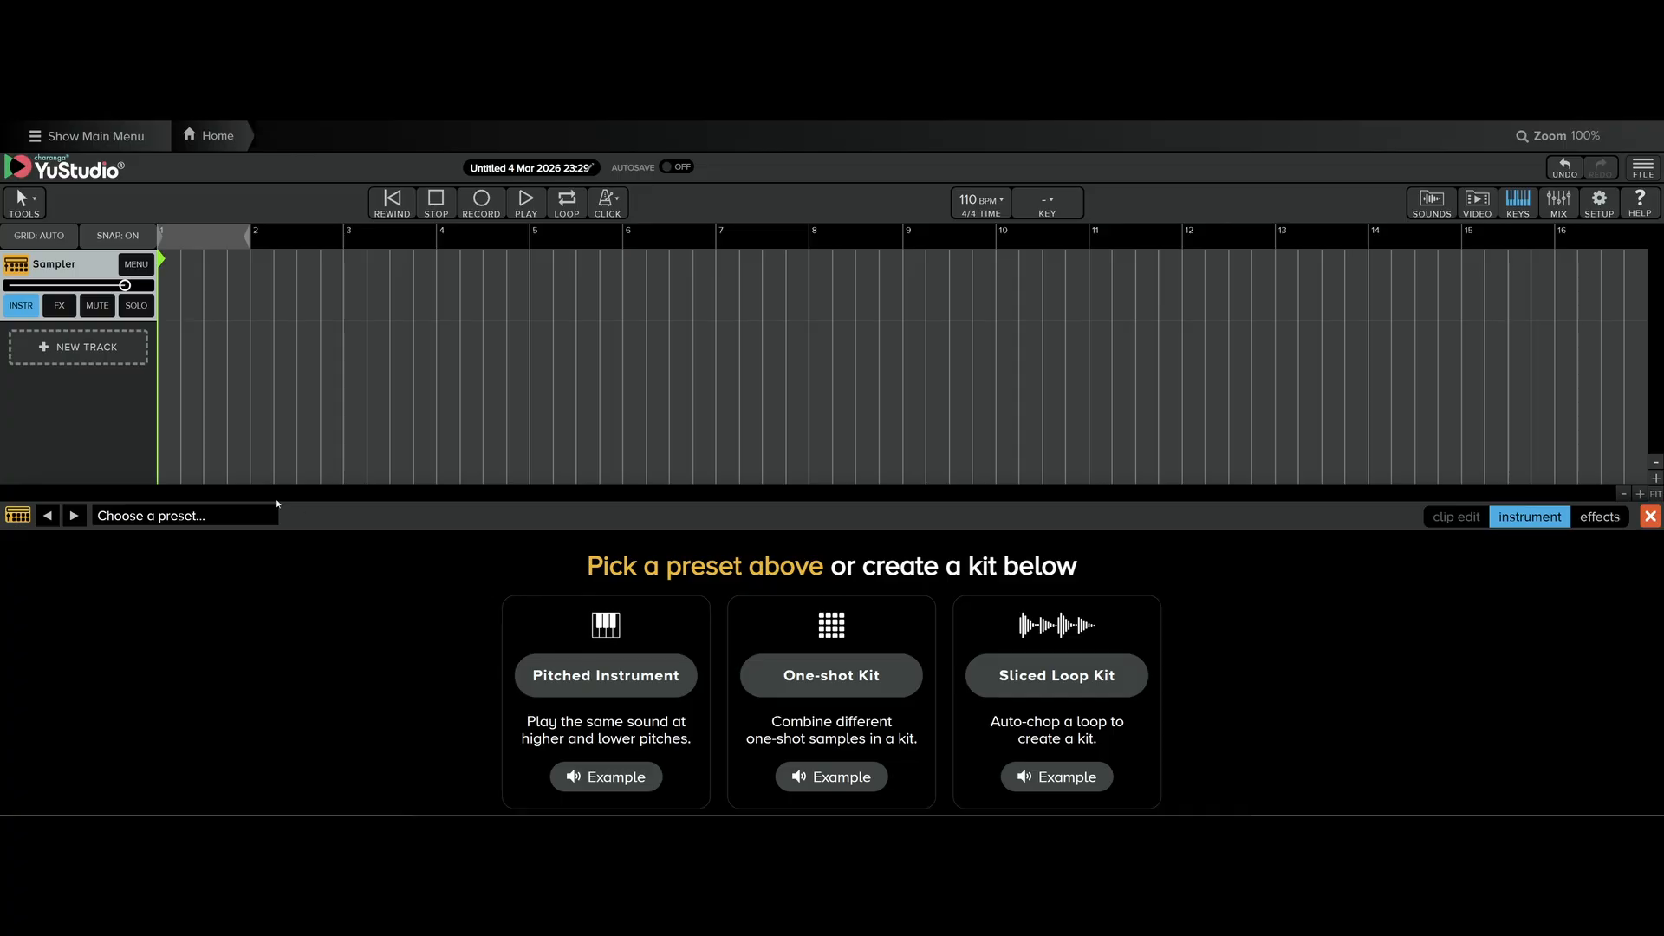
left_click(178, 517)
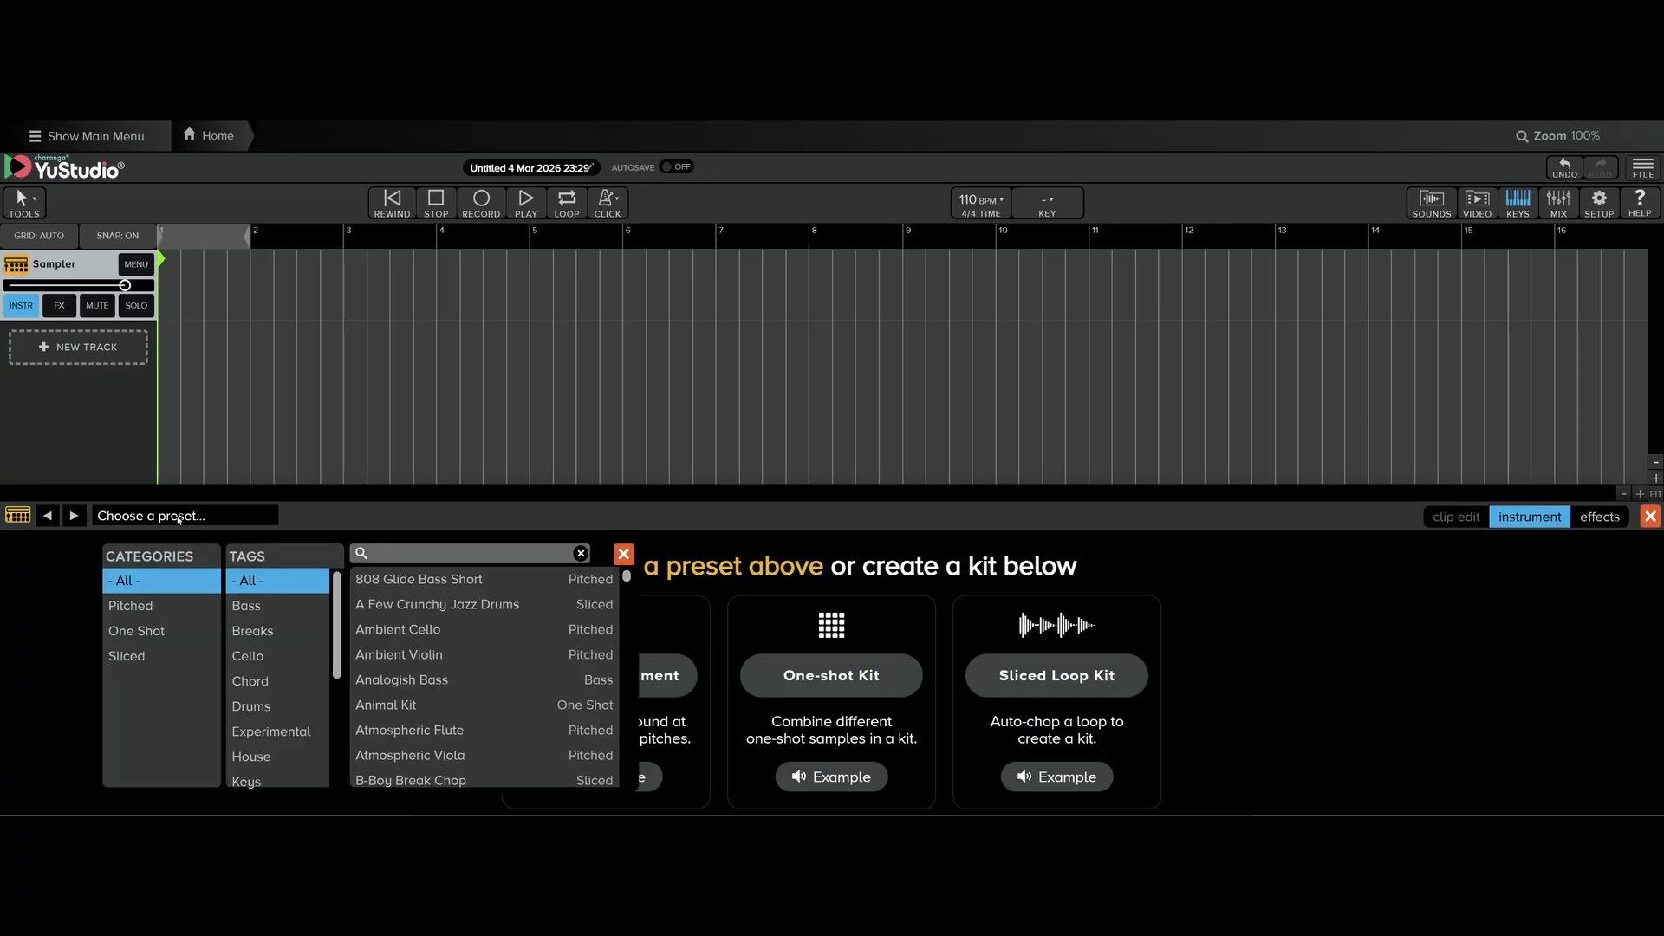
left_click(624, 555)
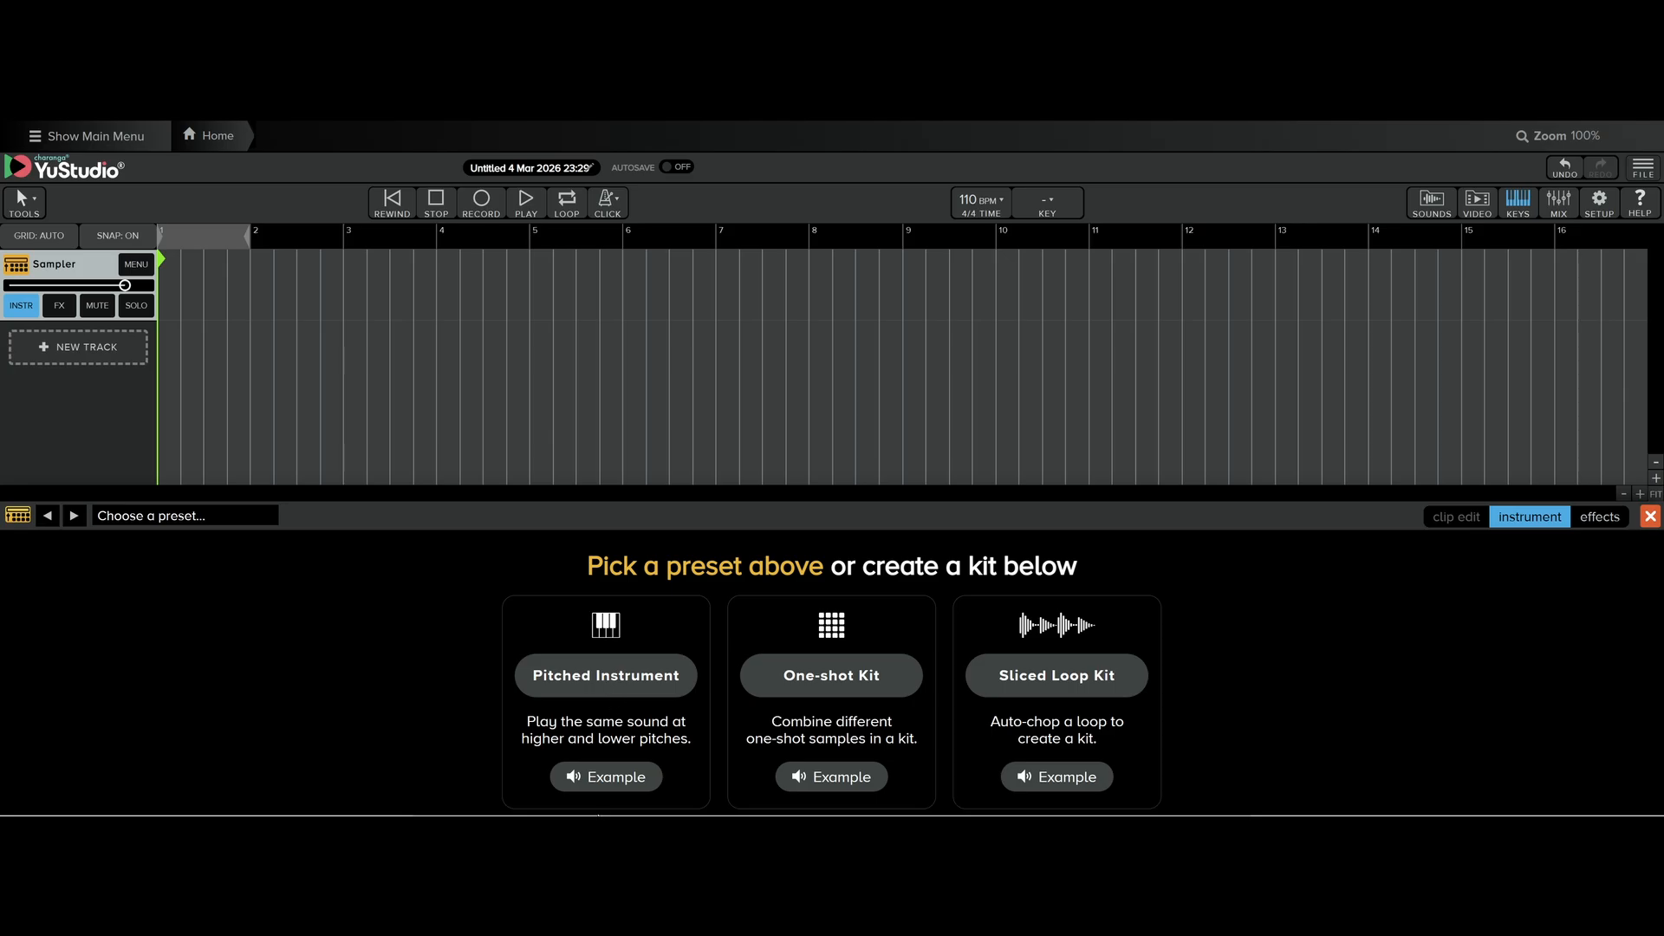
left_click(613, 673)
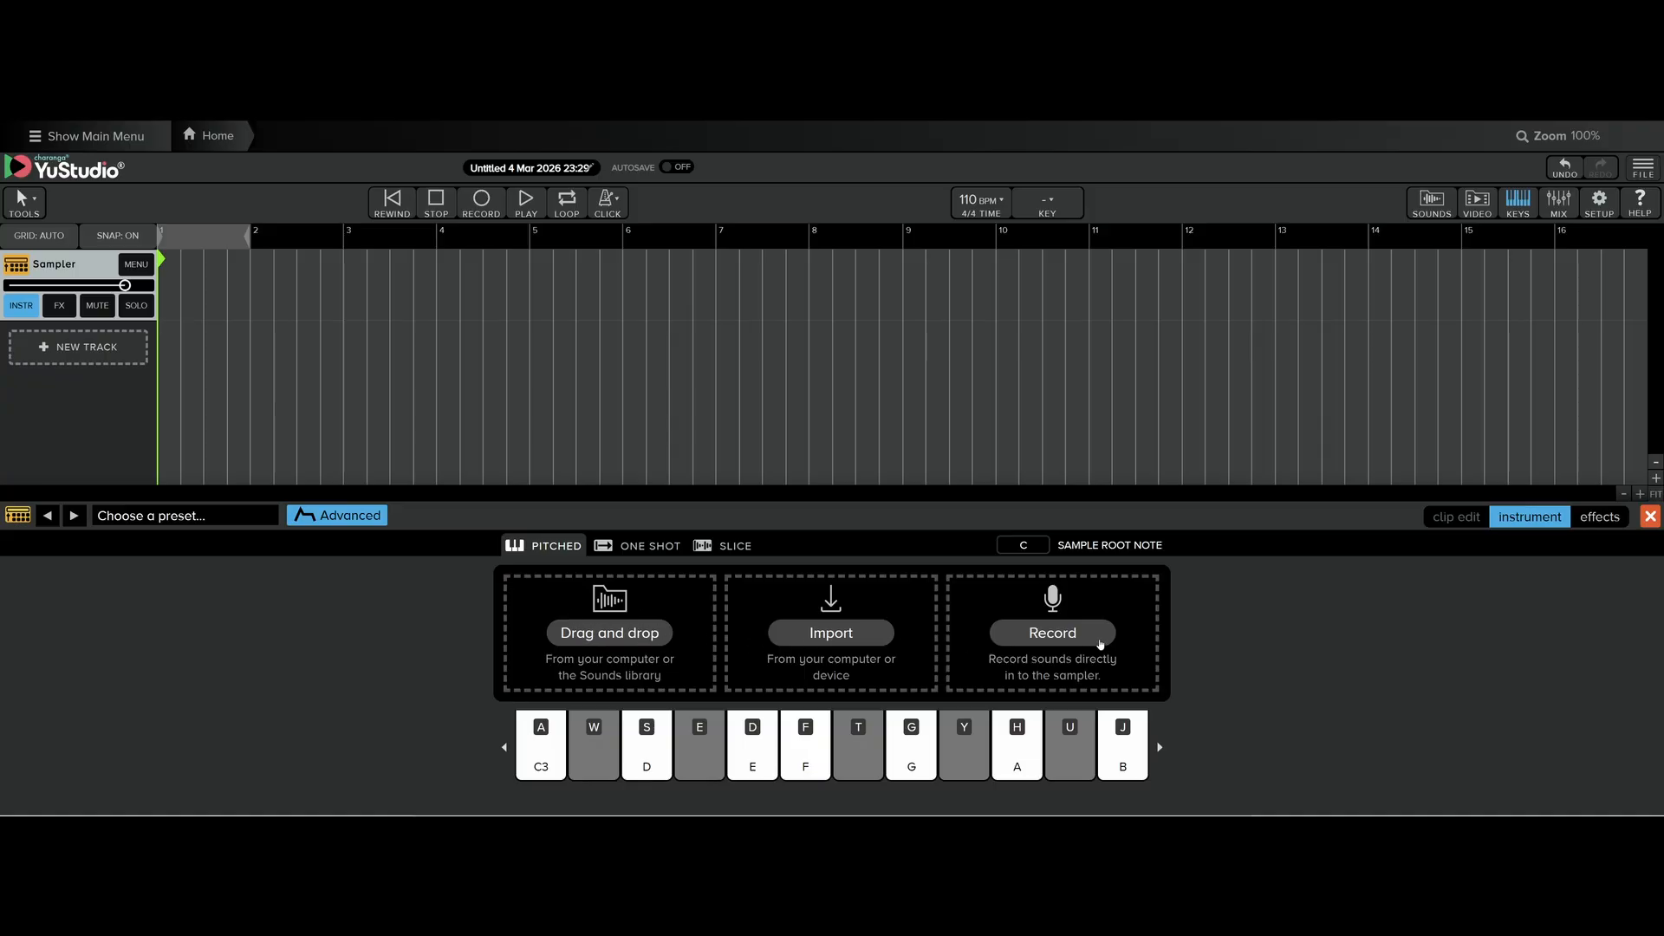
Open the sounds library for the sampler and filter it to Vocal sample in the Games, Films & SFX genre.
left_click(610, 633)
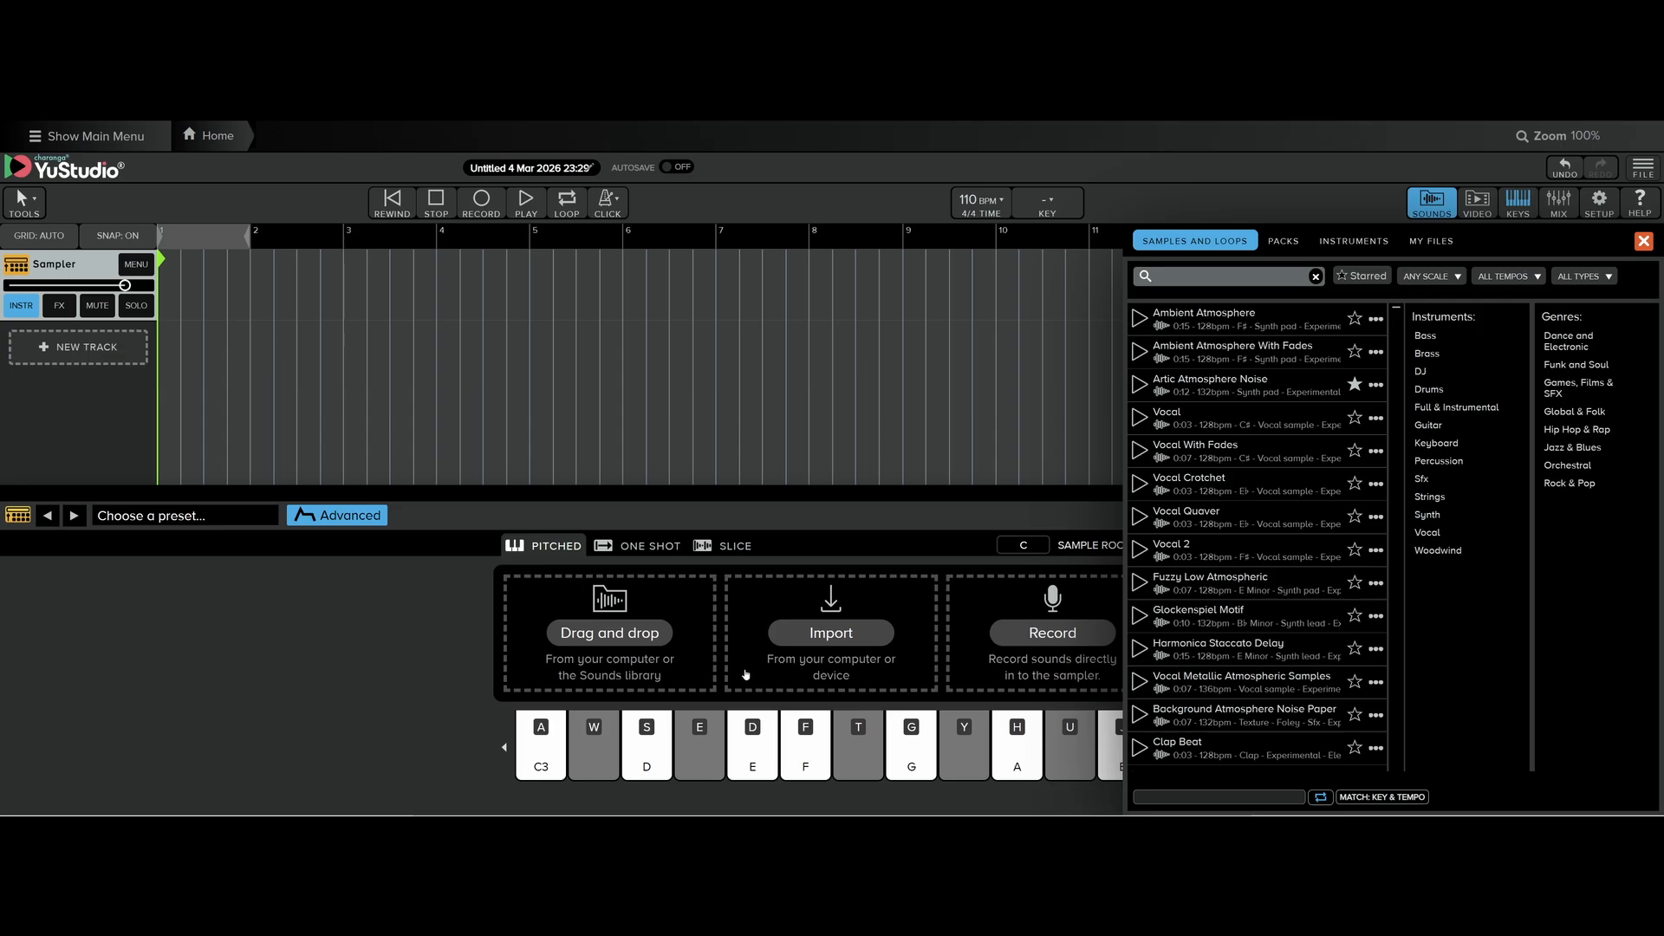
left_click(1428, 533)
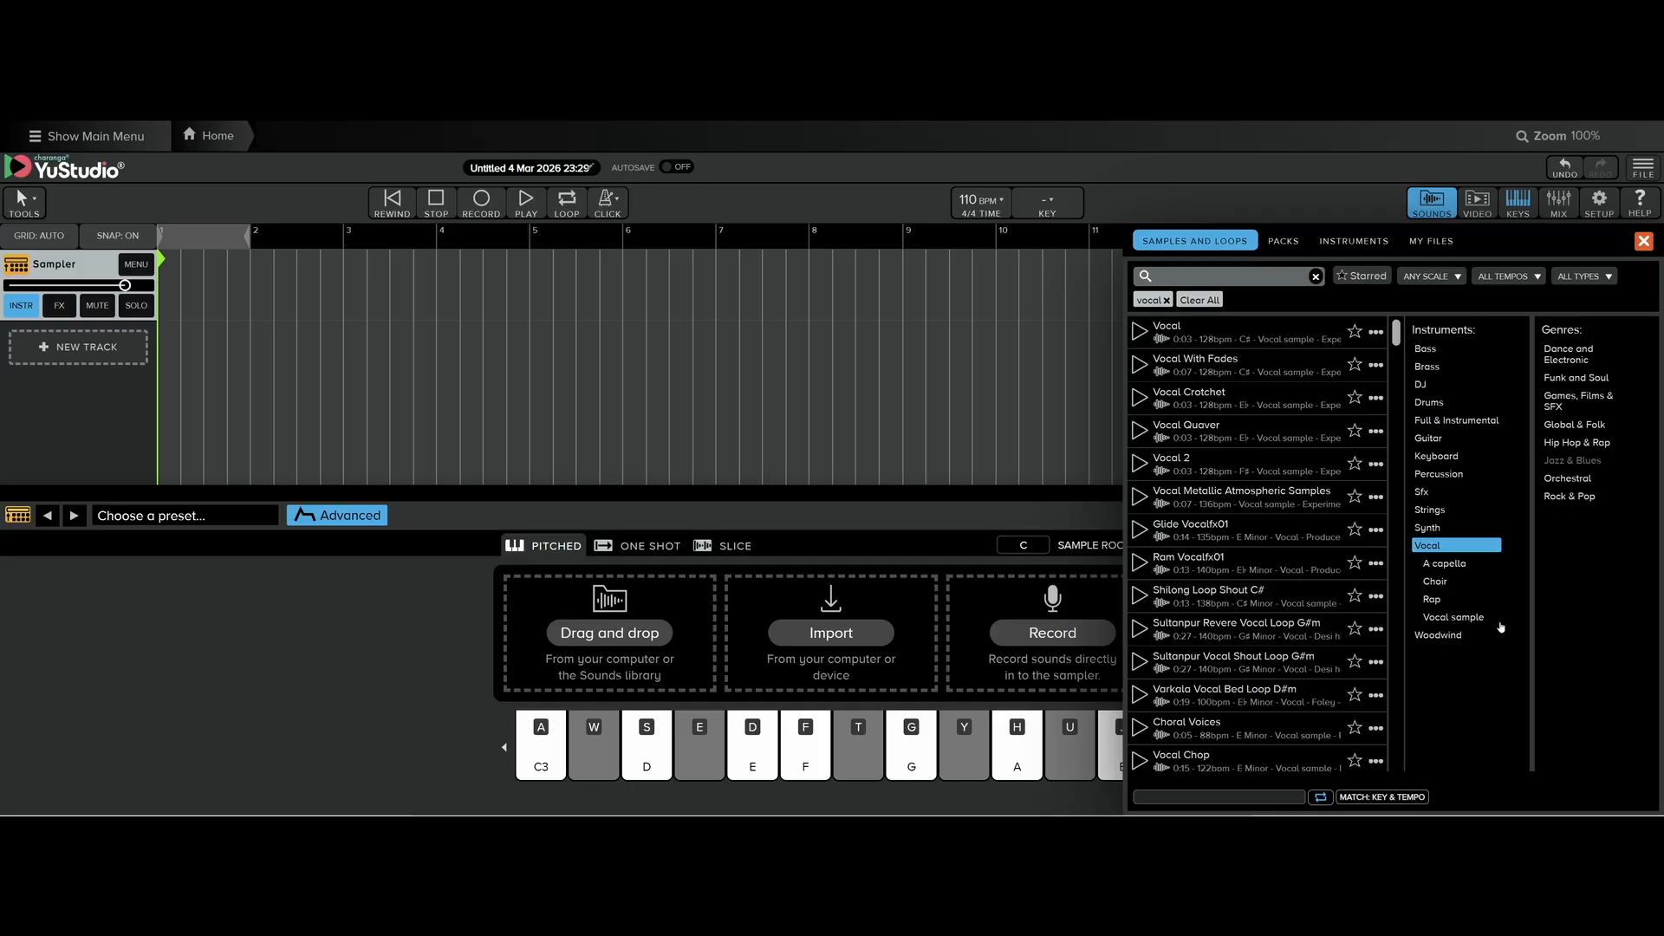
left_click(1463, 619)
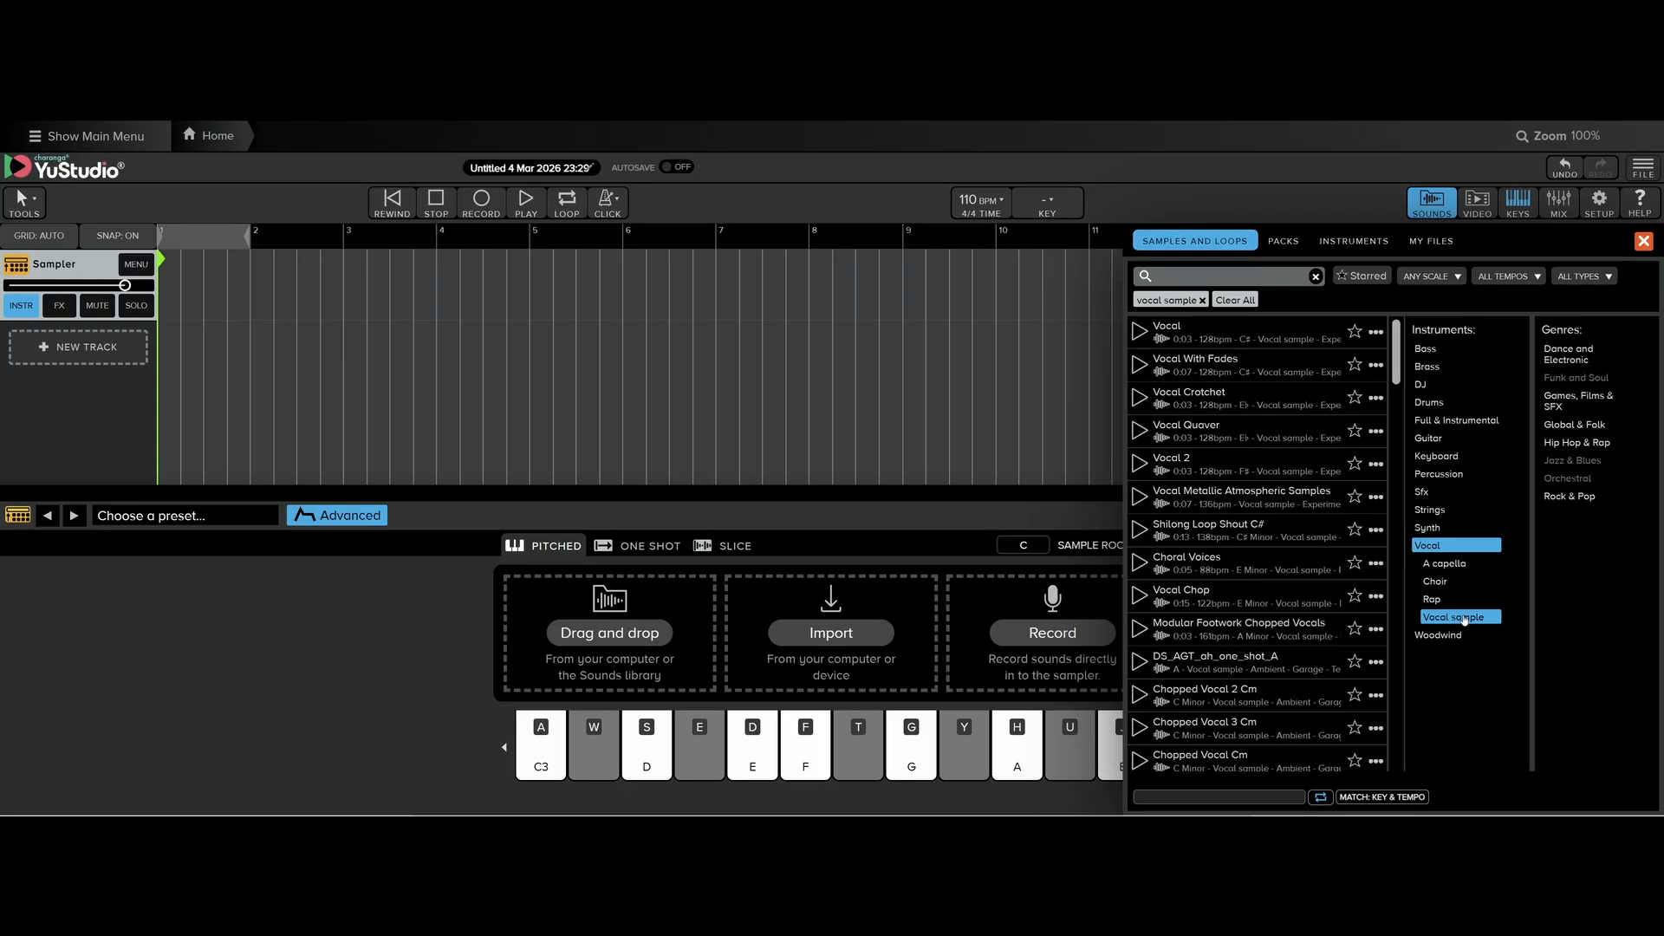
left_click(1593, 400)
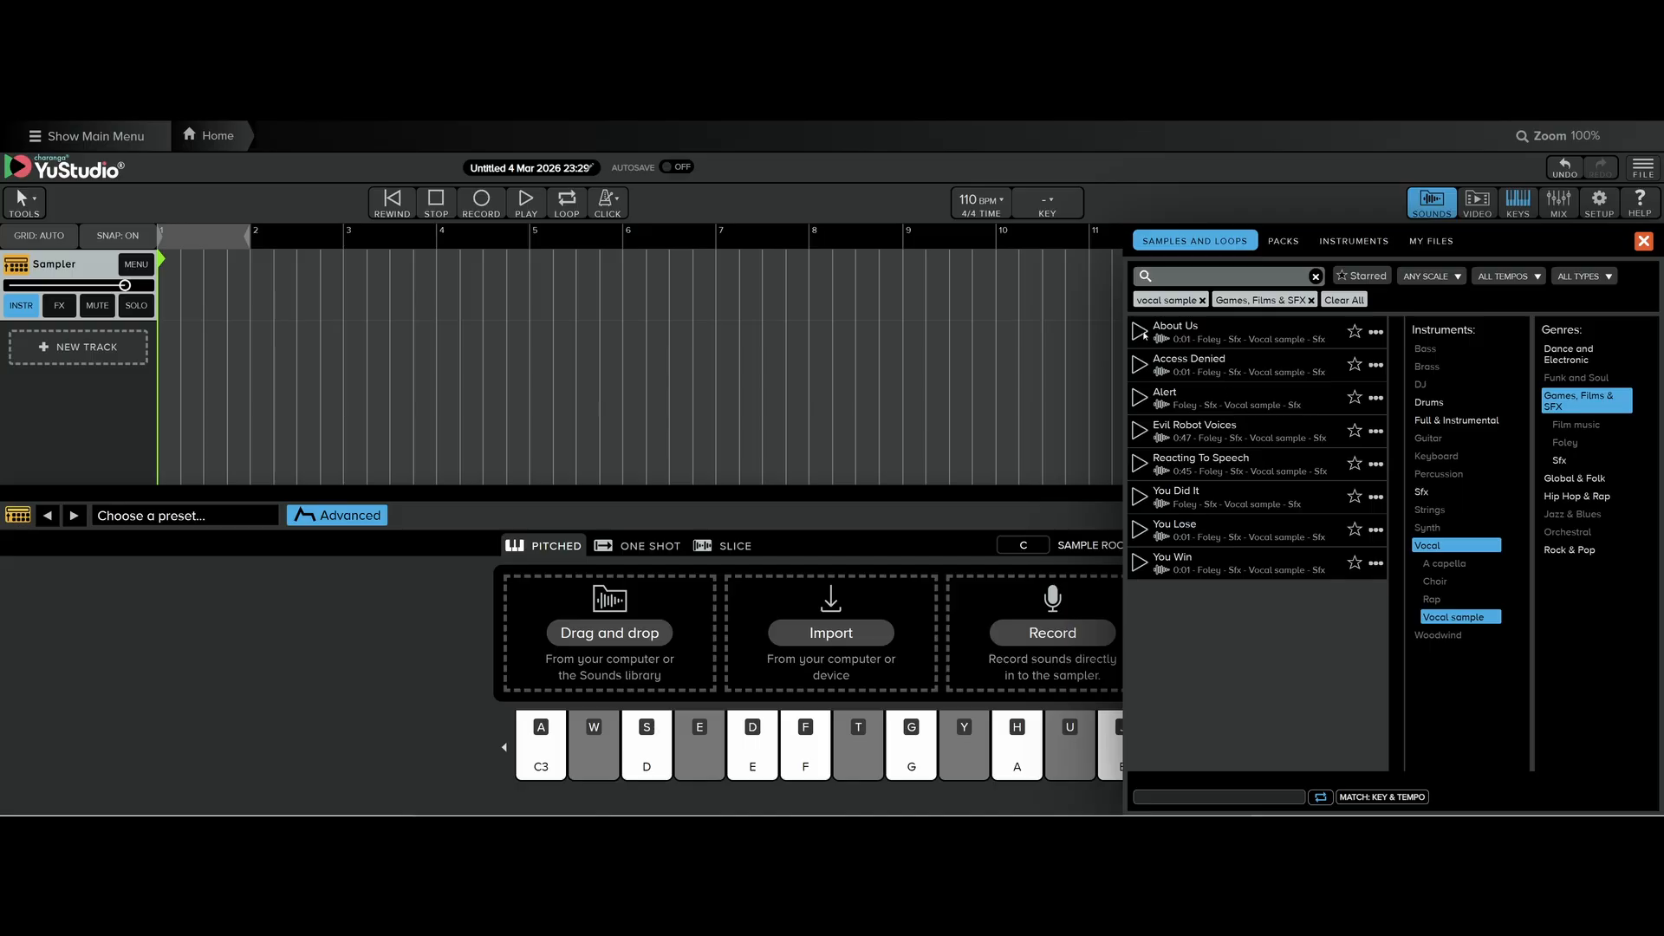
Preview About Us, Evil Robot Voices, Reacting To Speech and Alert, and load the Alert sample into the pitched sampler.
left_click(1141, 332)
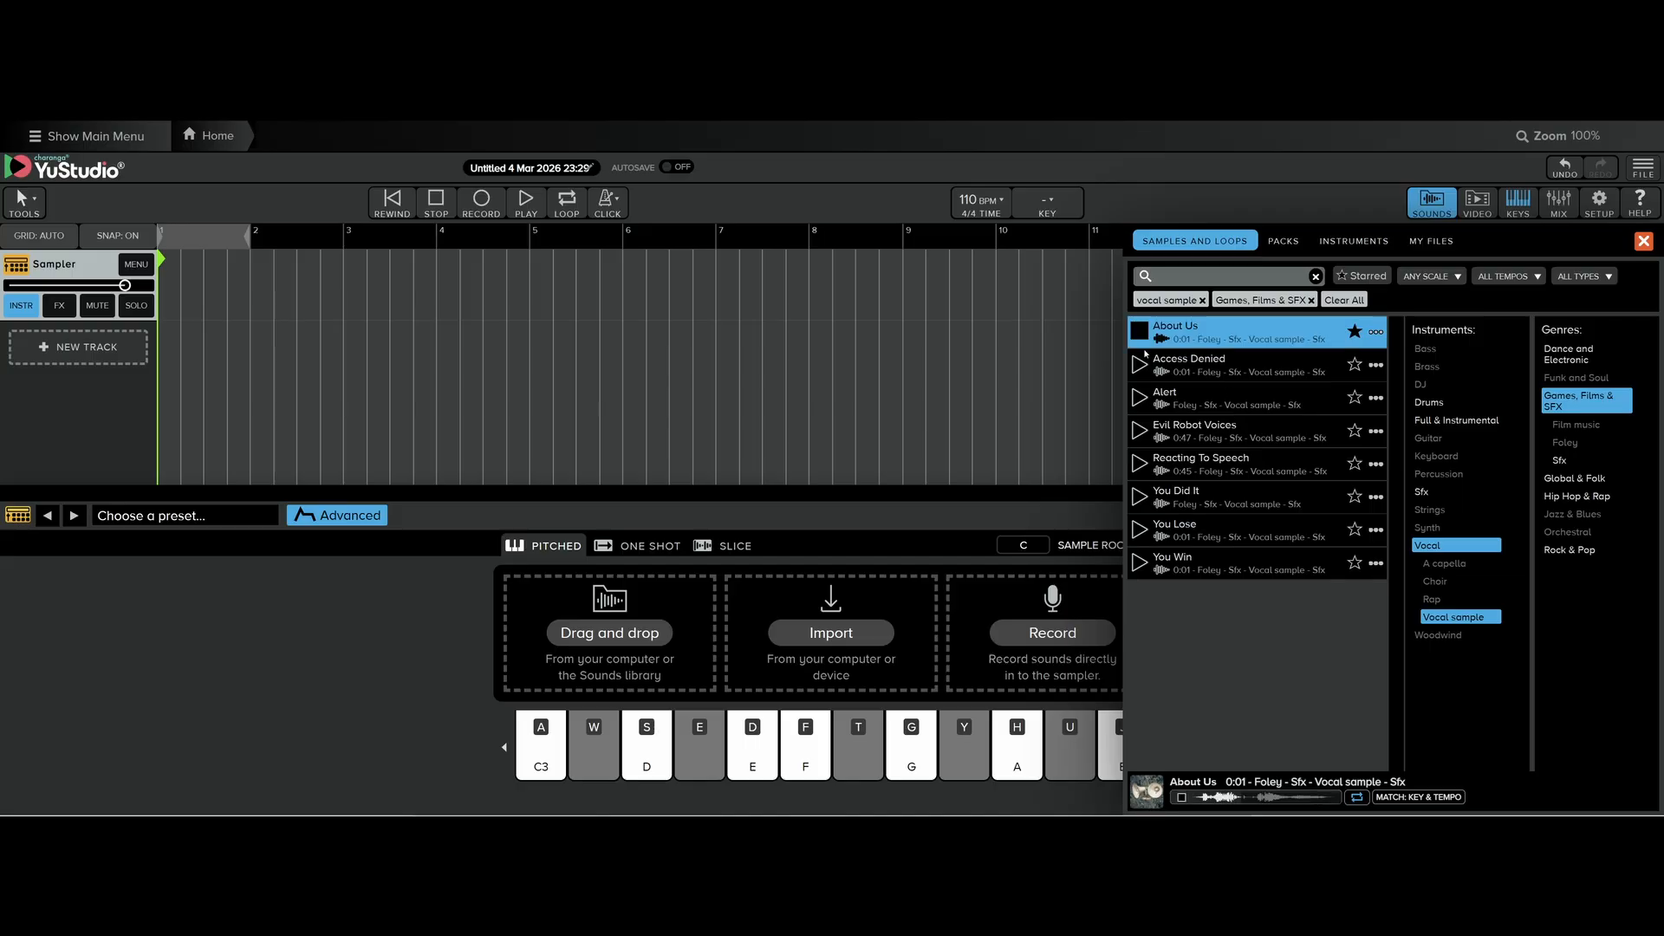
left_click(1140, 430)
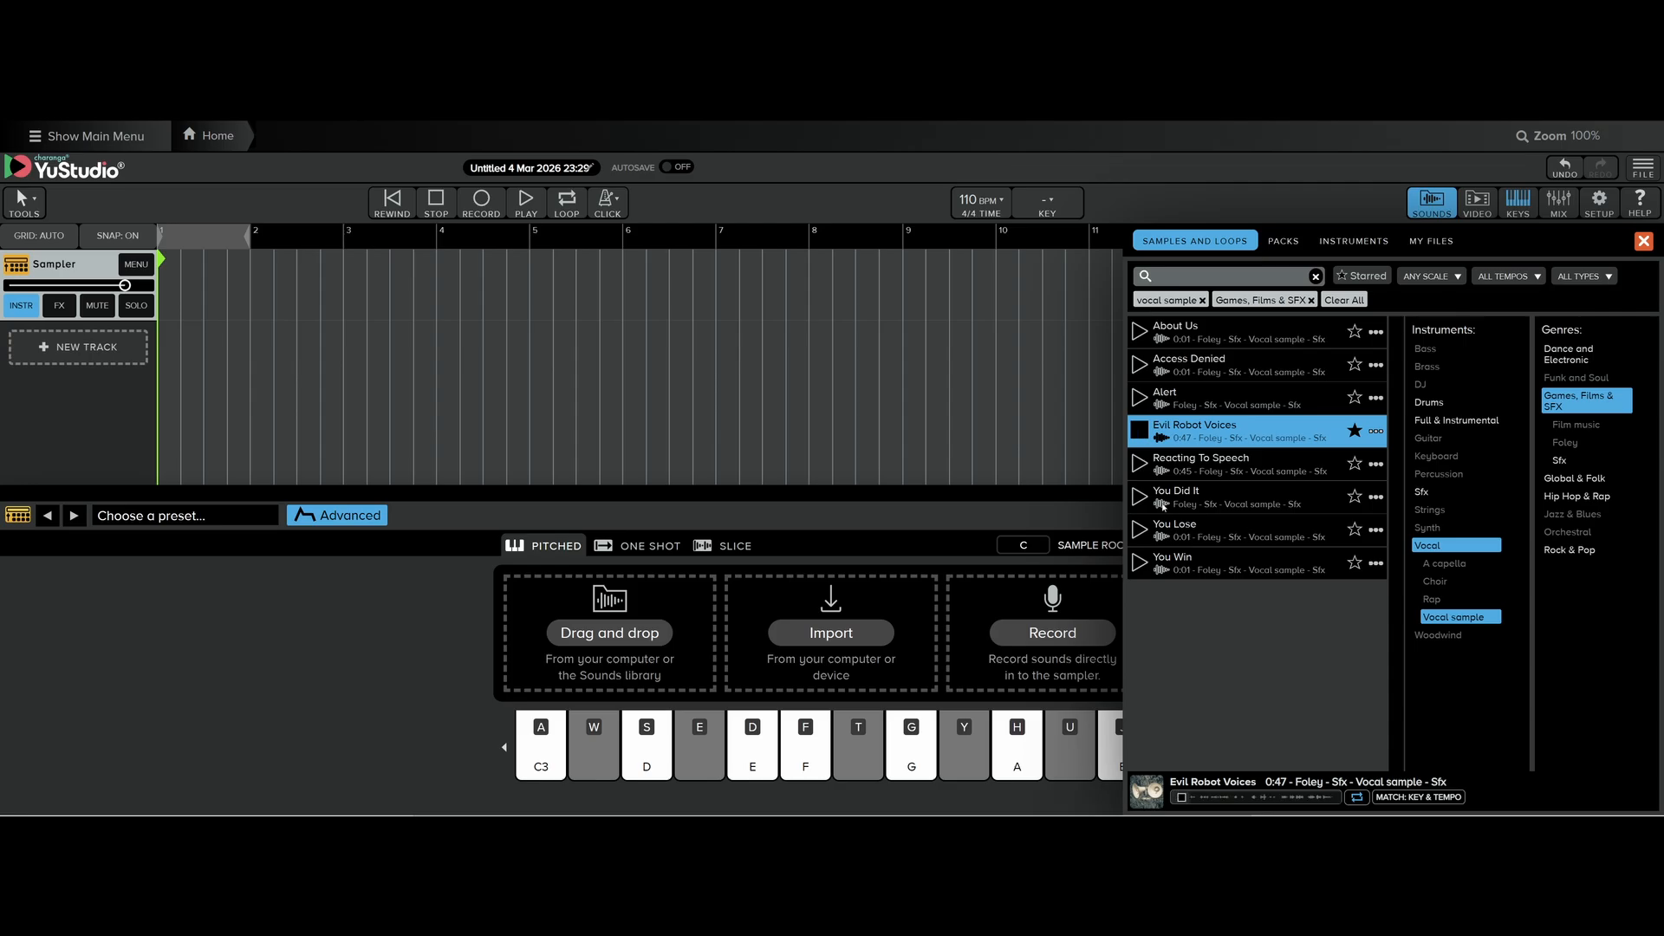
left_click(1139, 466)
left_click(1142, 398)
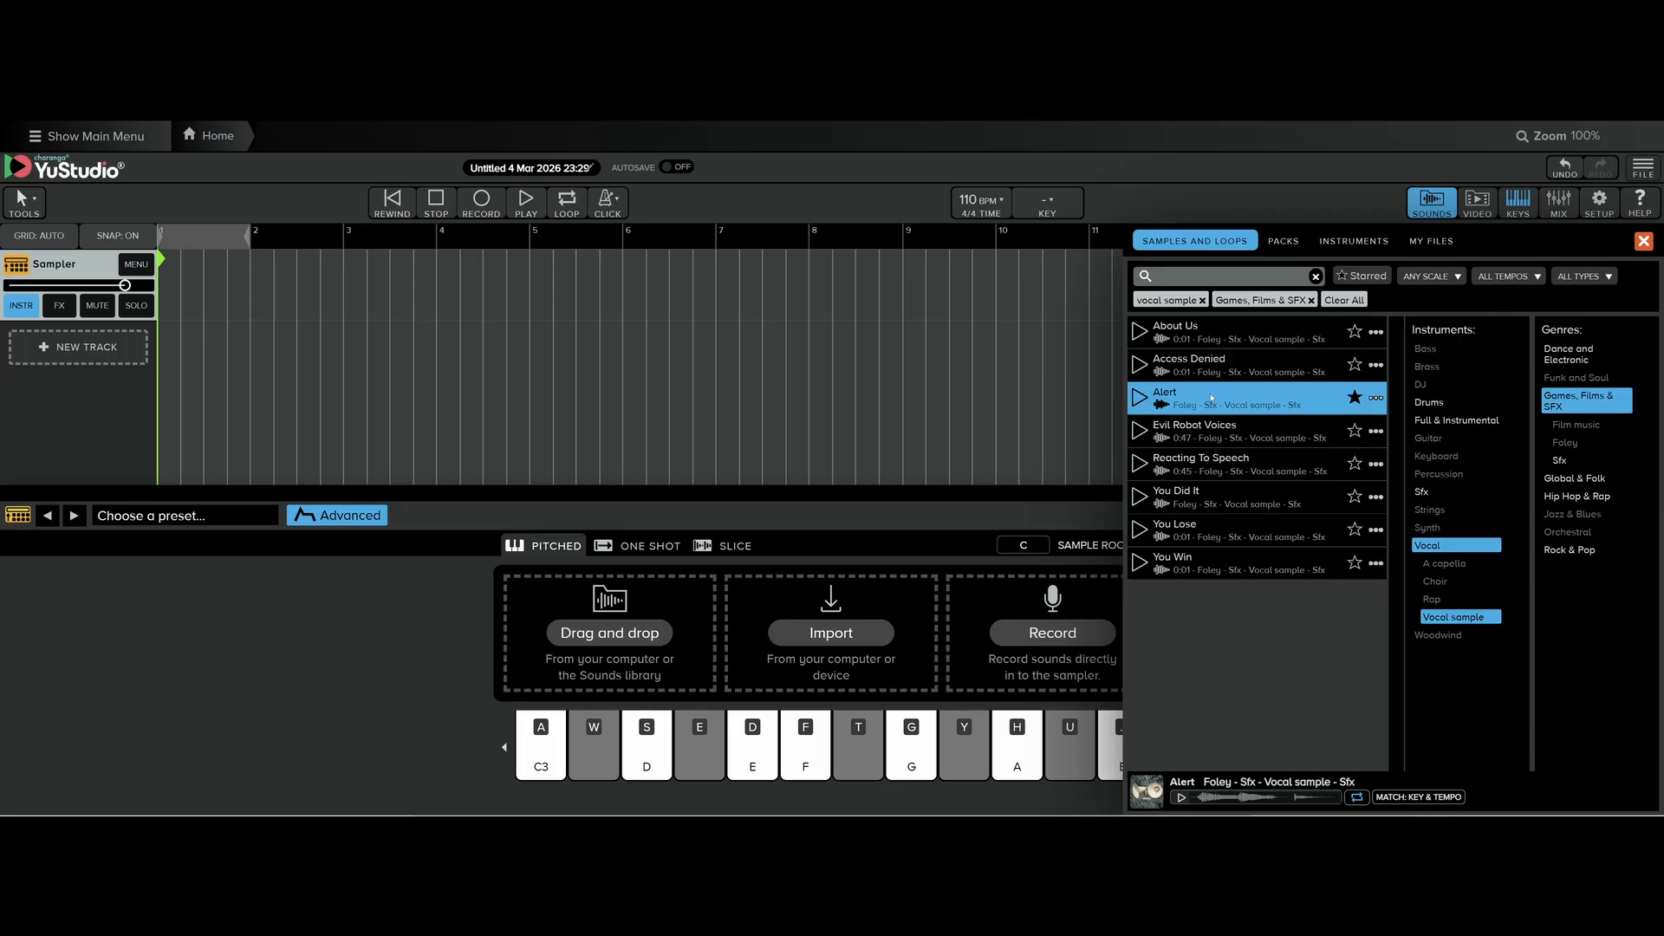
left_click_drag(943, 522, 577, 637)
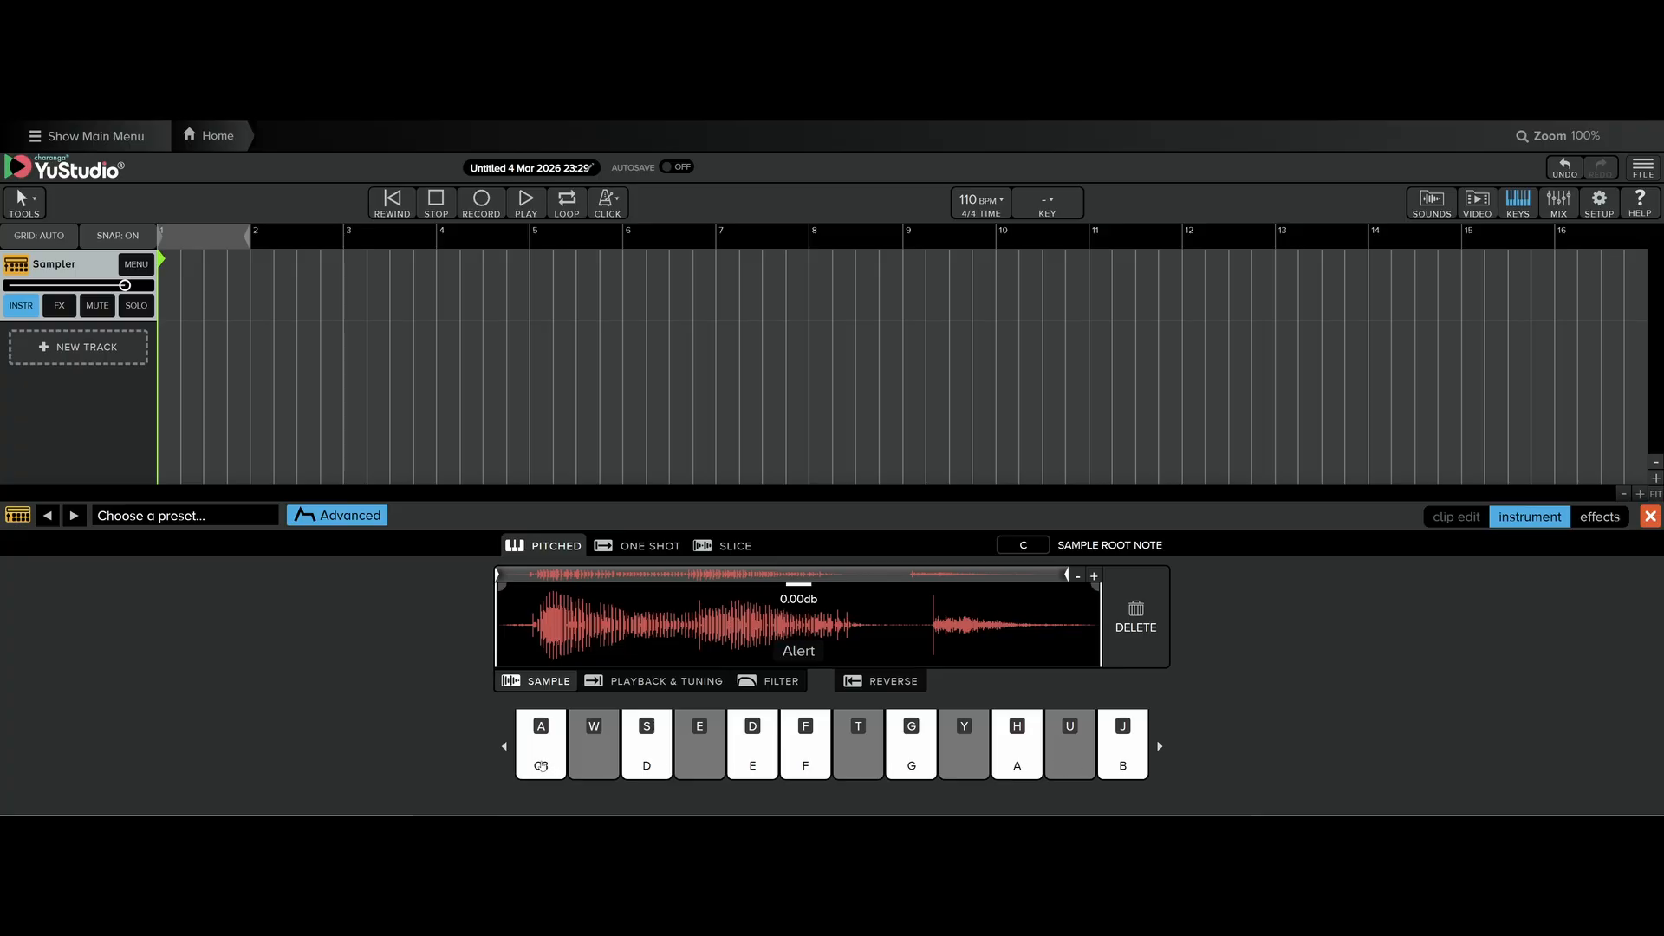
Show the on-screen musical keyboard, place it over the later bars of the timeline, and try the C and D notes.
left_click(1515, 206)
left_click_drag(744, 199, 1096, 204)
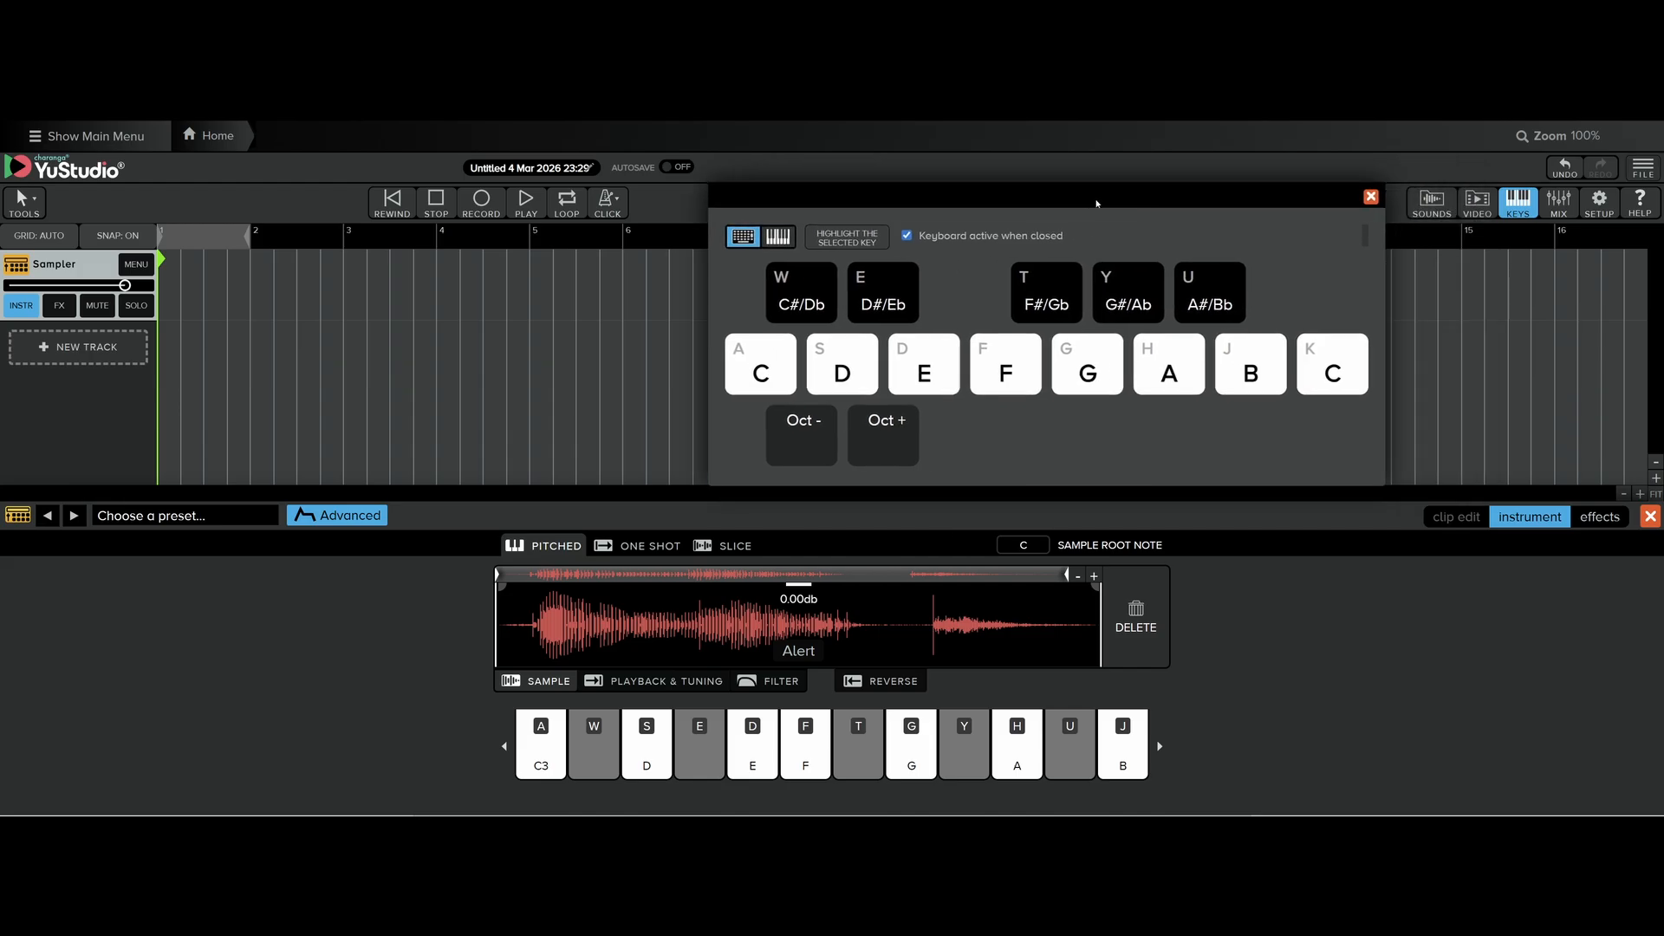
left_click(761, 375)
left_click(861, 377)
Play the Alert sample at different pitches in the C3 octave, on C, C#, E, F, G and B.
left_click(552, 758)
key("w")
left_click(541, 767)
key("w")
key("a")
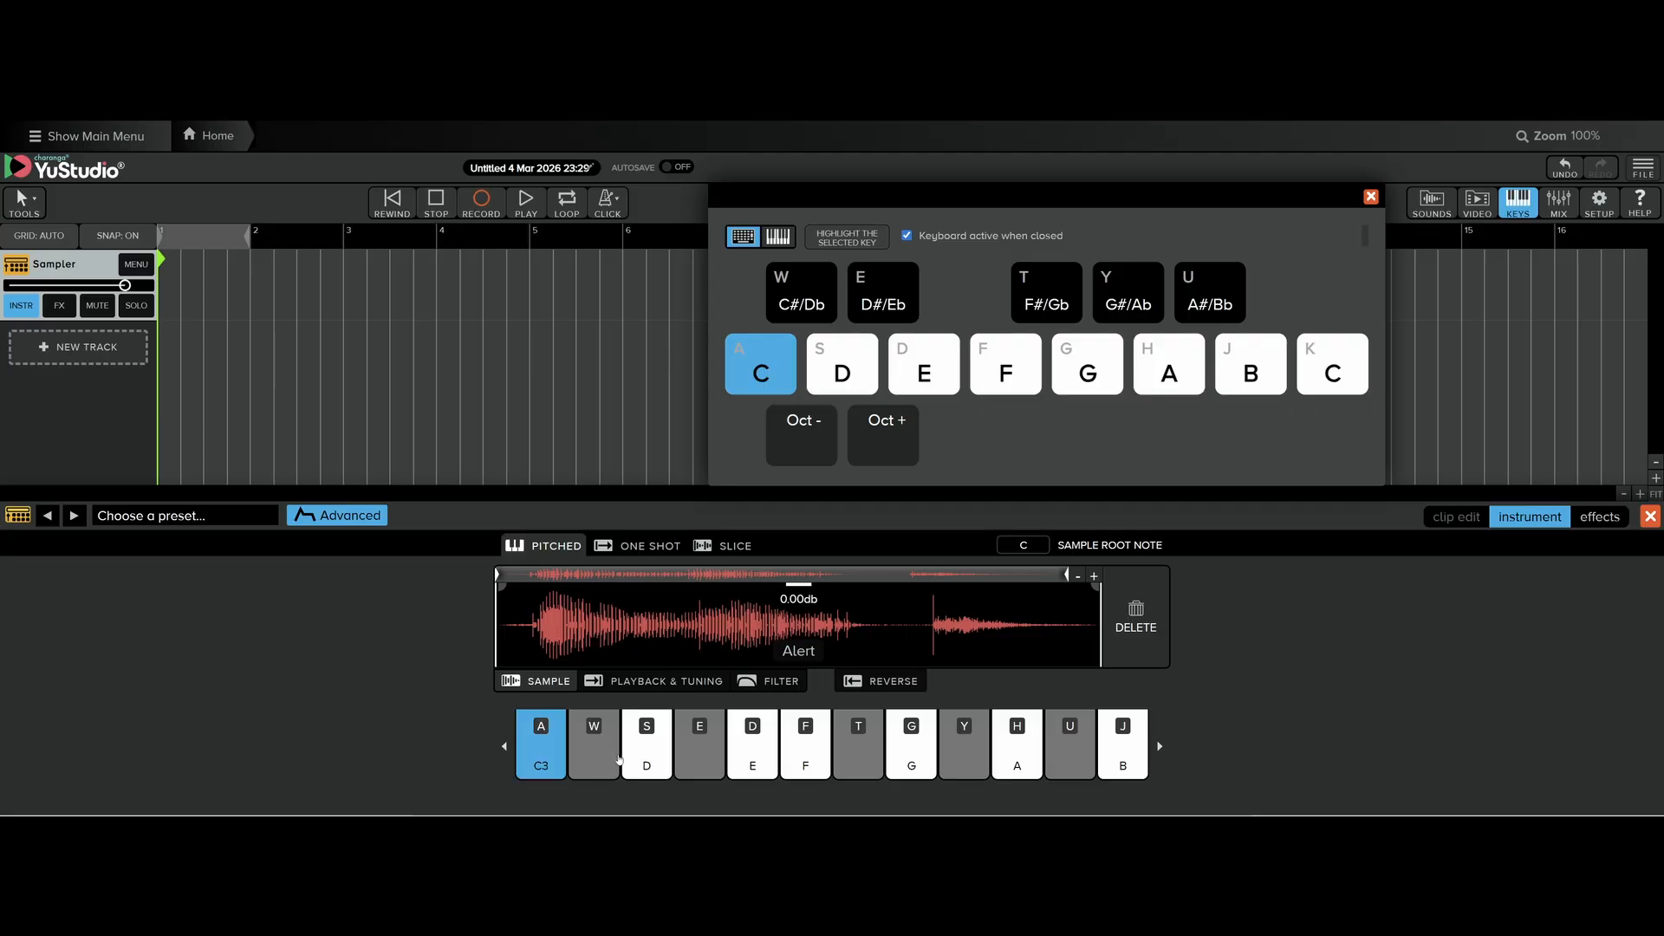
key("w")
key("d")
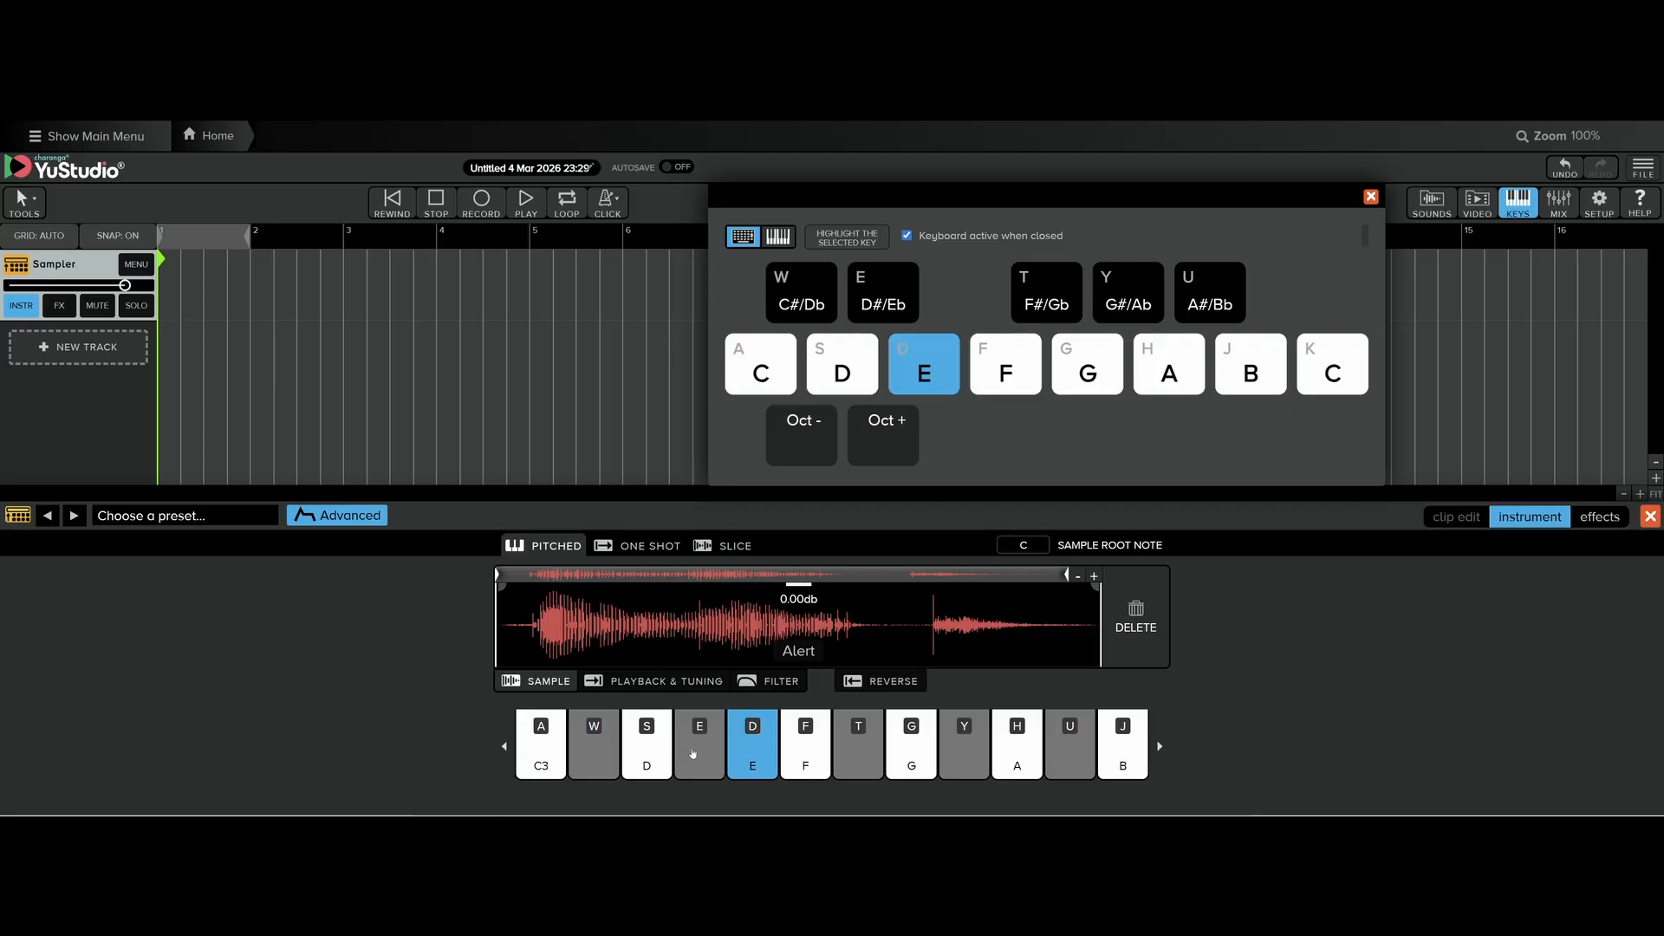
key("f")
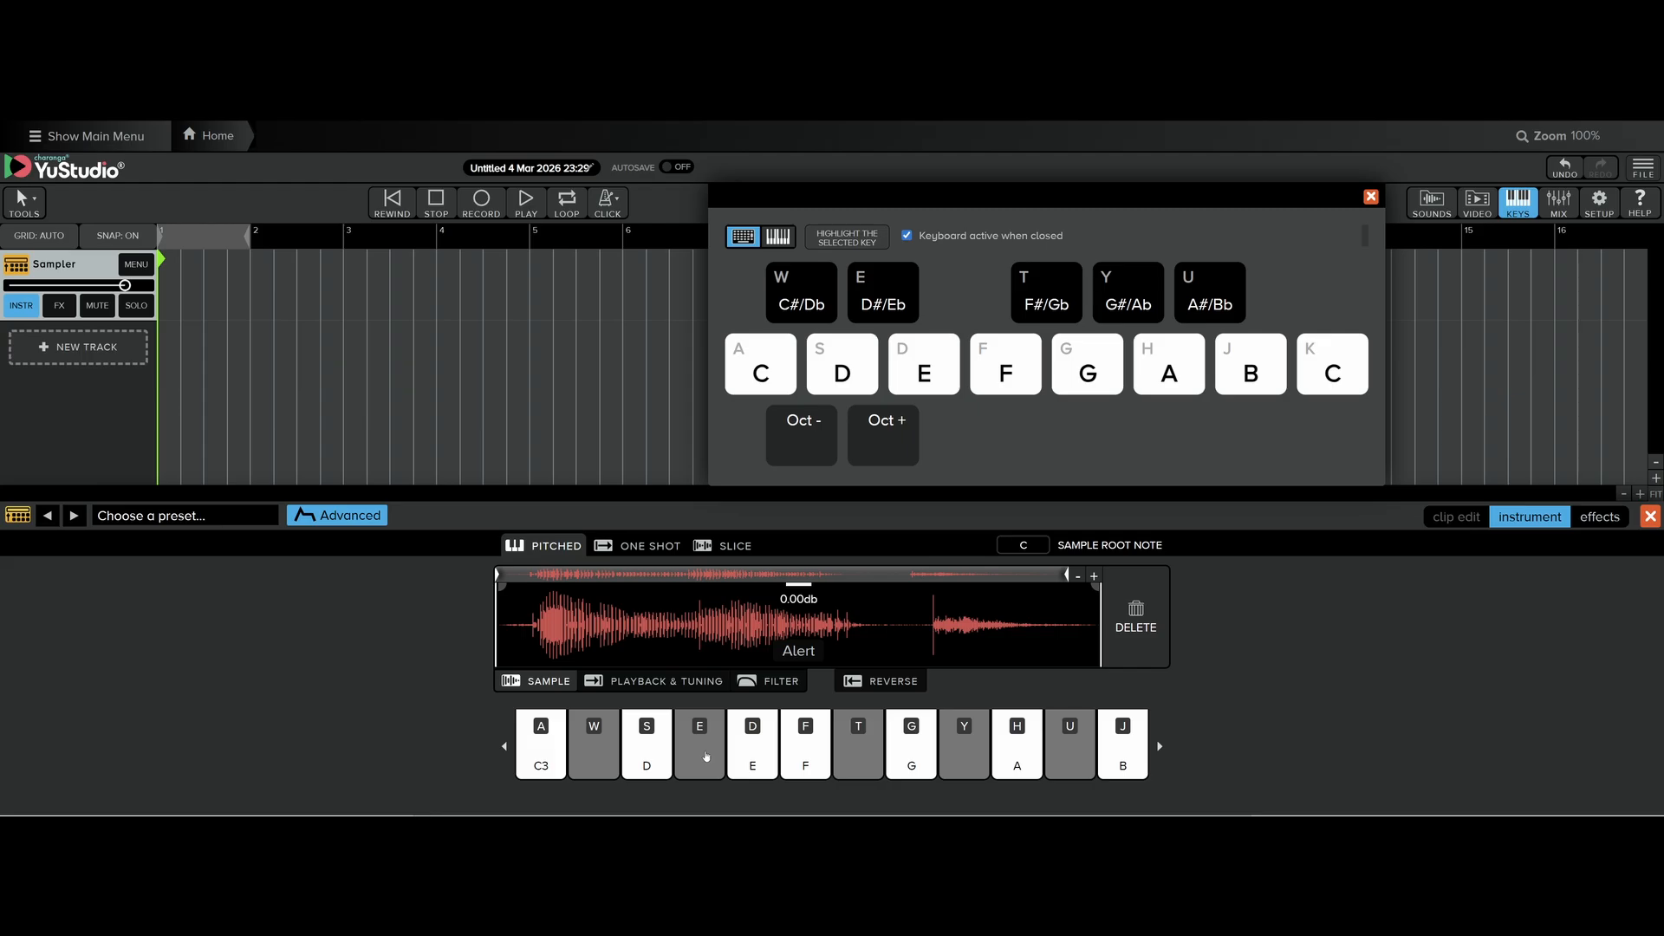
key("g")
key("j")
Play the Alert sample chromatically from C up to F# in the C4 octave.
left_click(549, 760)
left_click(604, 761)
left_click(647, 758)
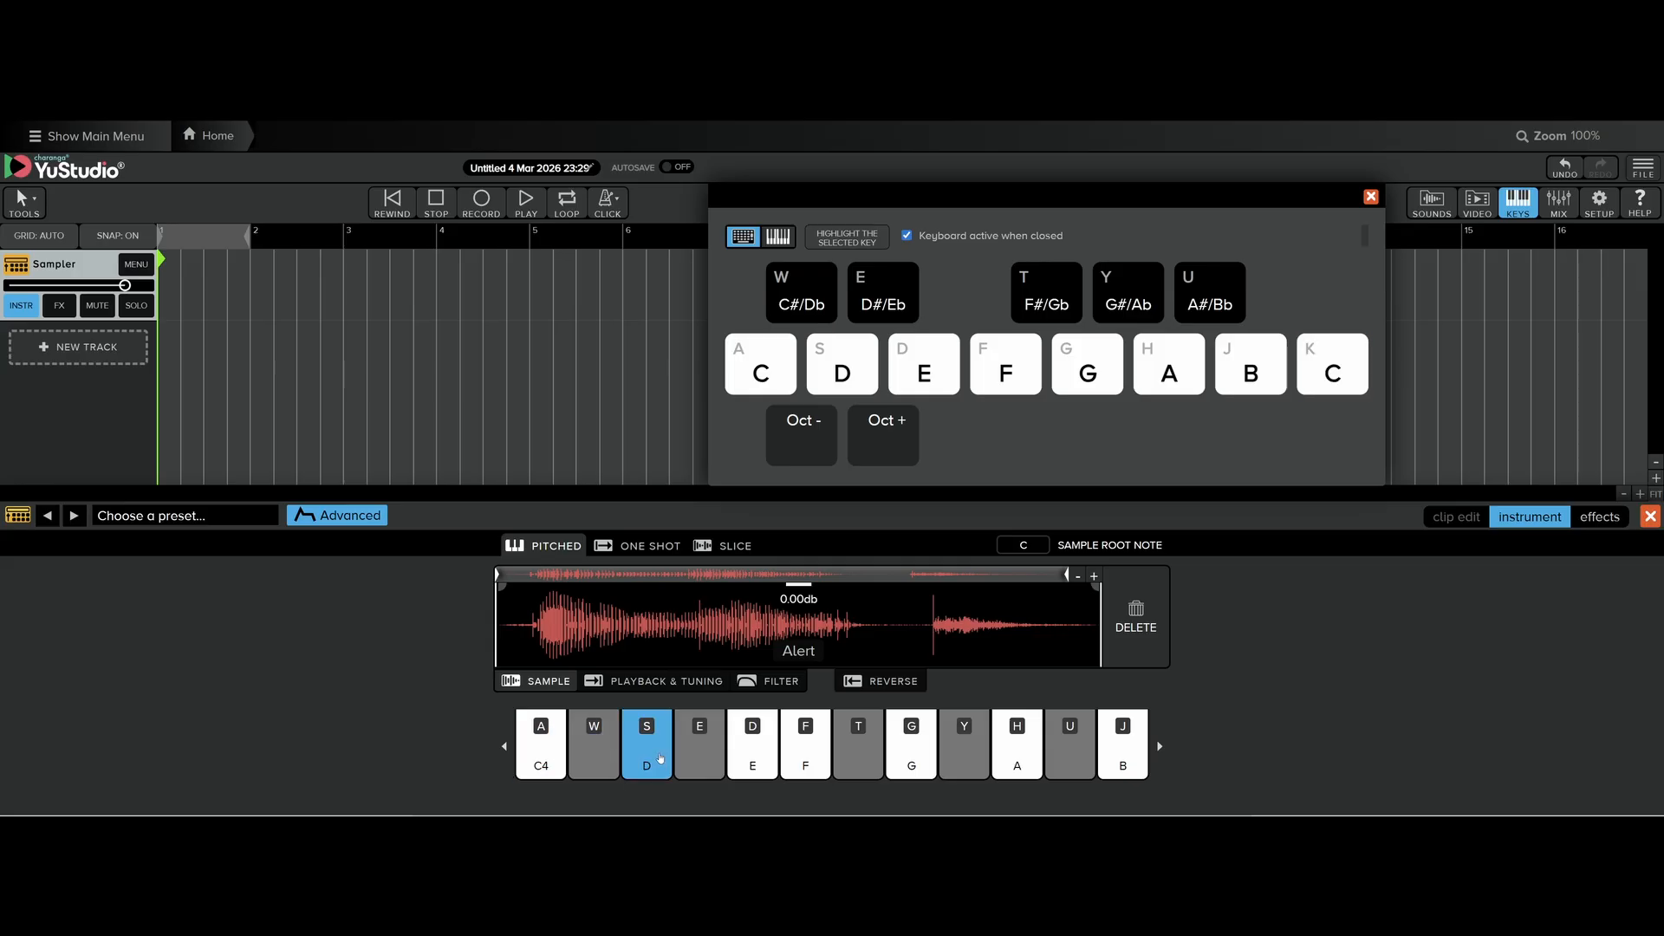
left_click(699, 759)
left_click(771, 759)
left_click(806, 758)
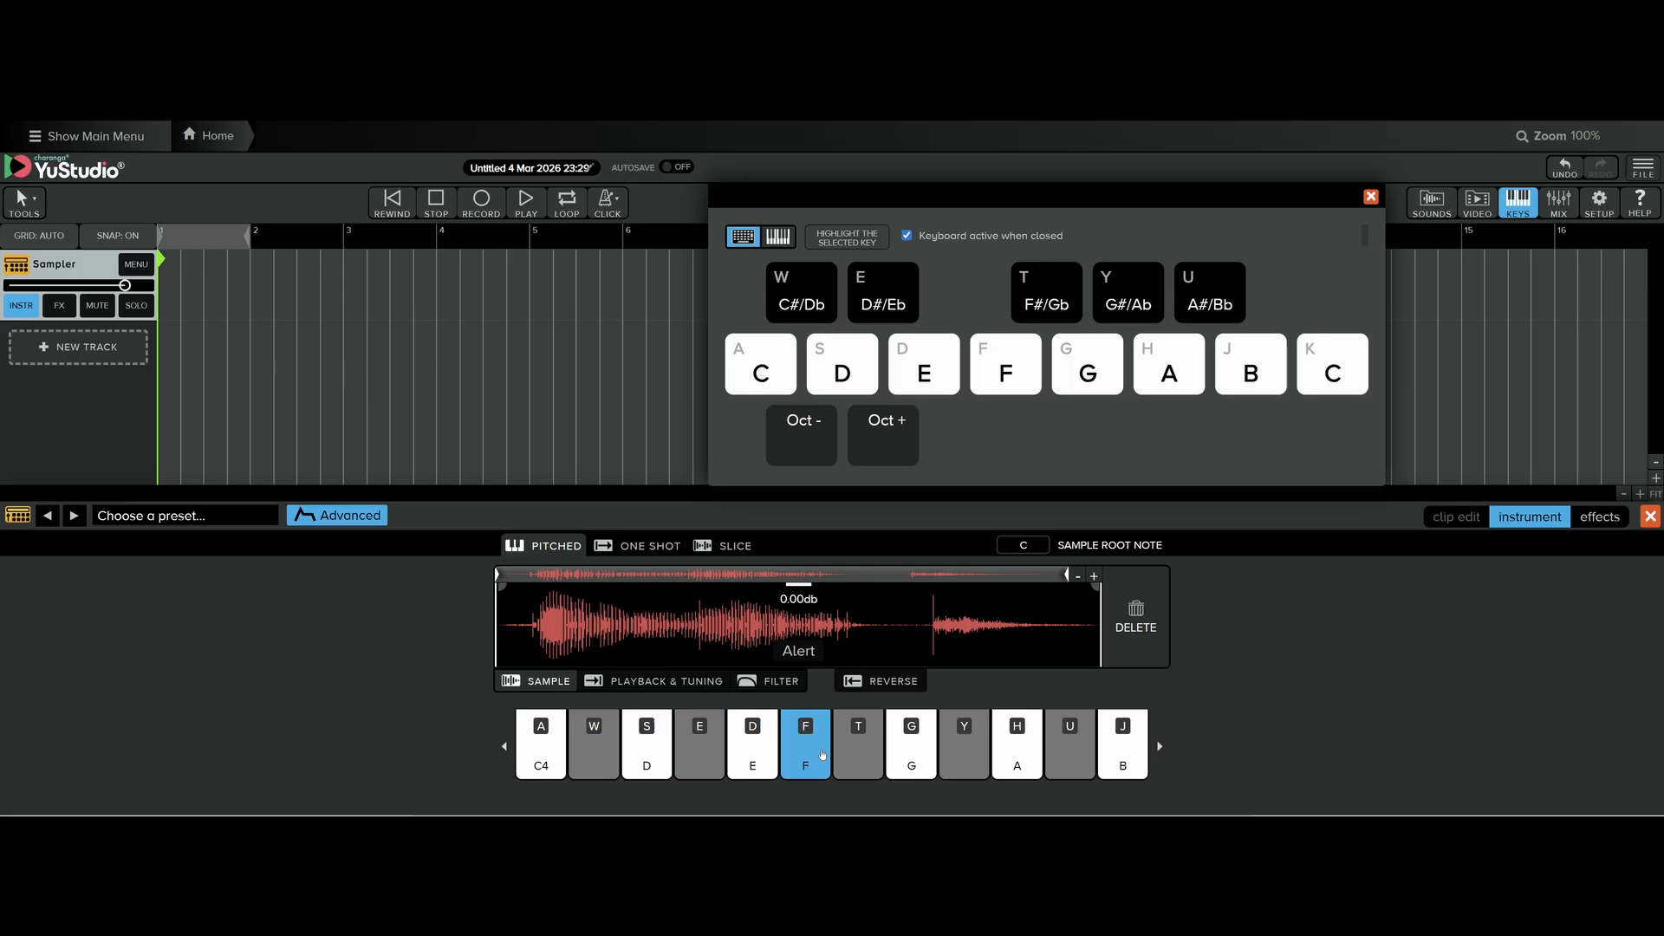
left_click(853, 755)
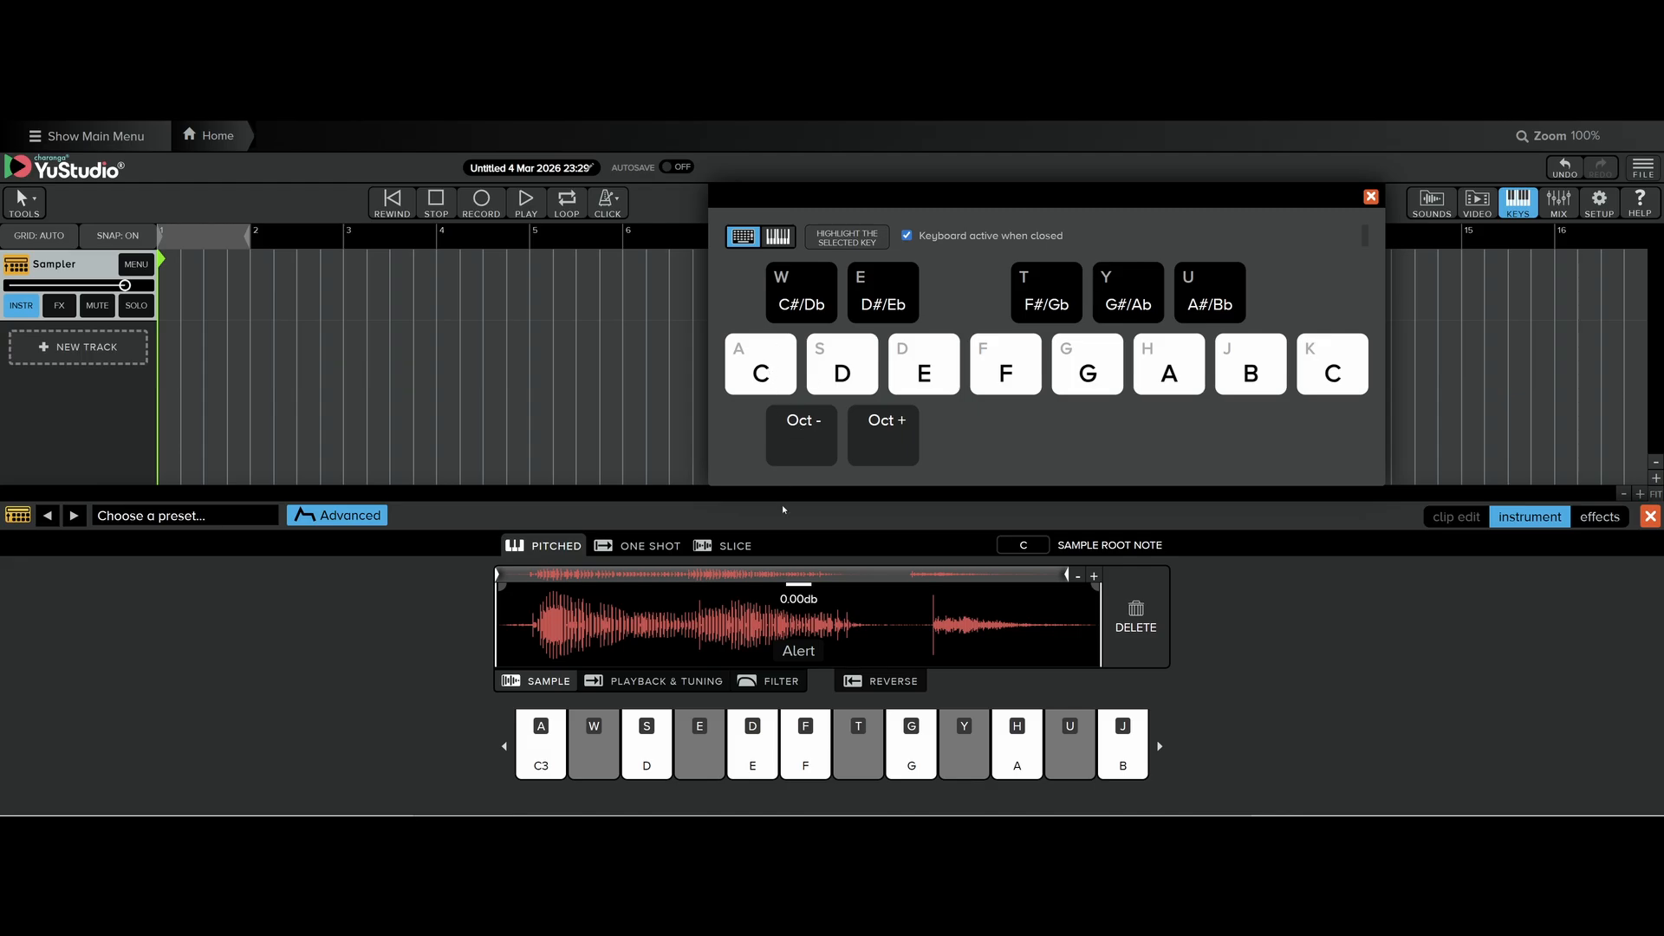
Play C in the C3 octave, lower the sampler keyboard to the C2 octave, and play C again.
key("a")
left_click(504, 747)
left_click(778, 360)
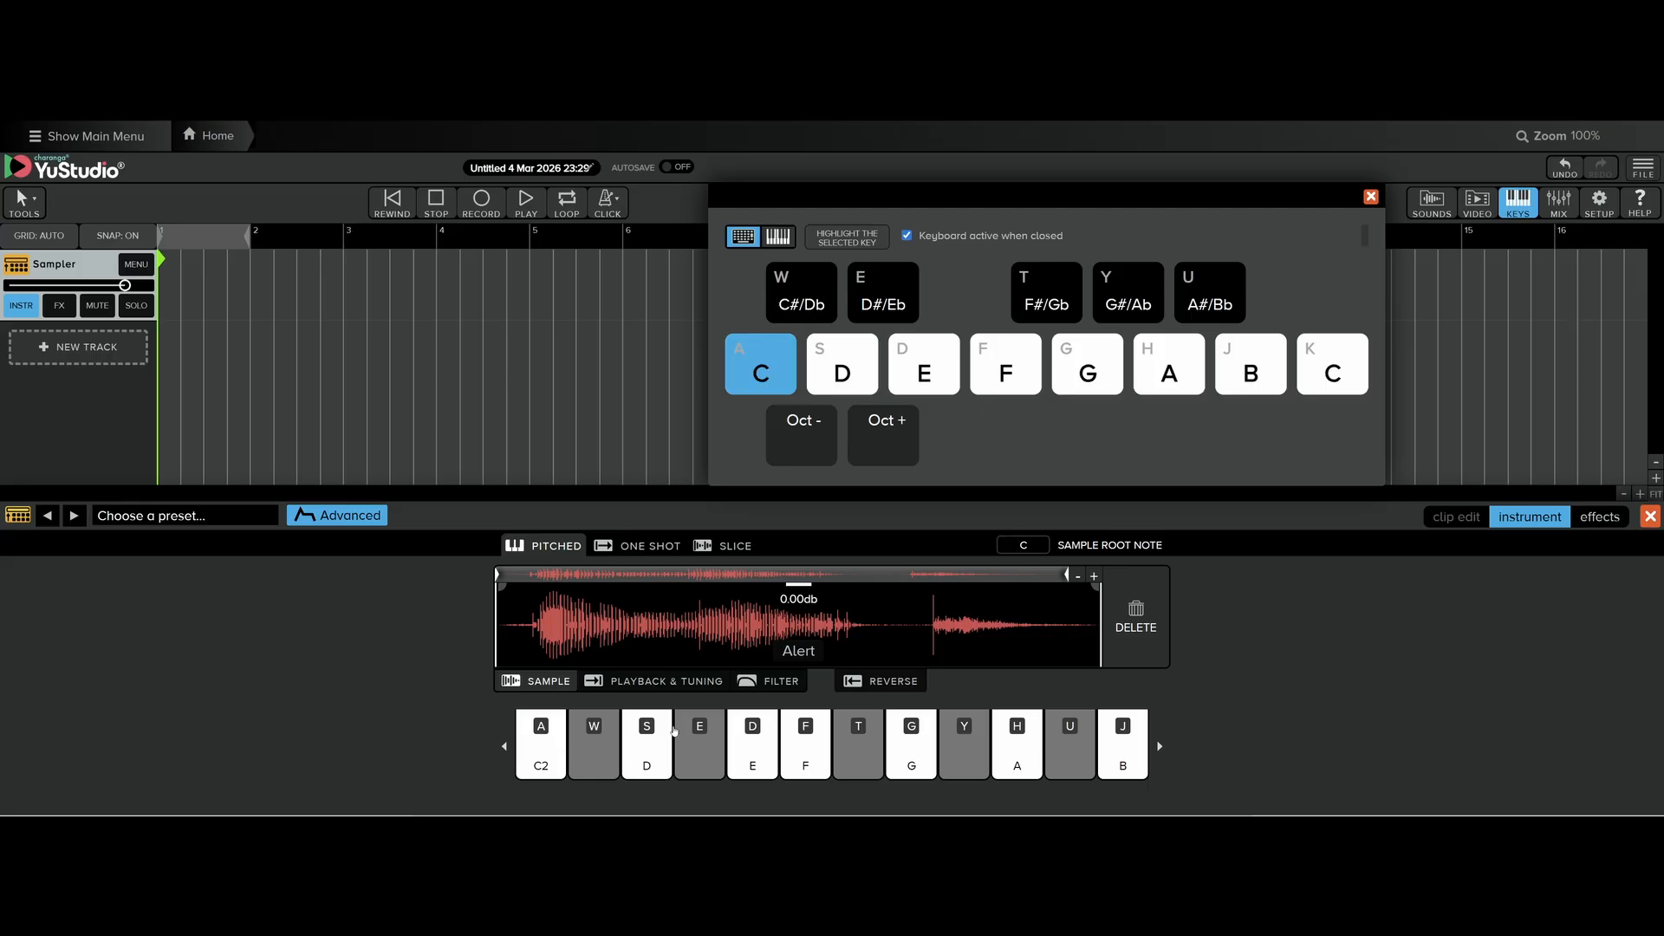
left_click(779, 360)
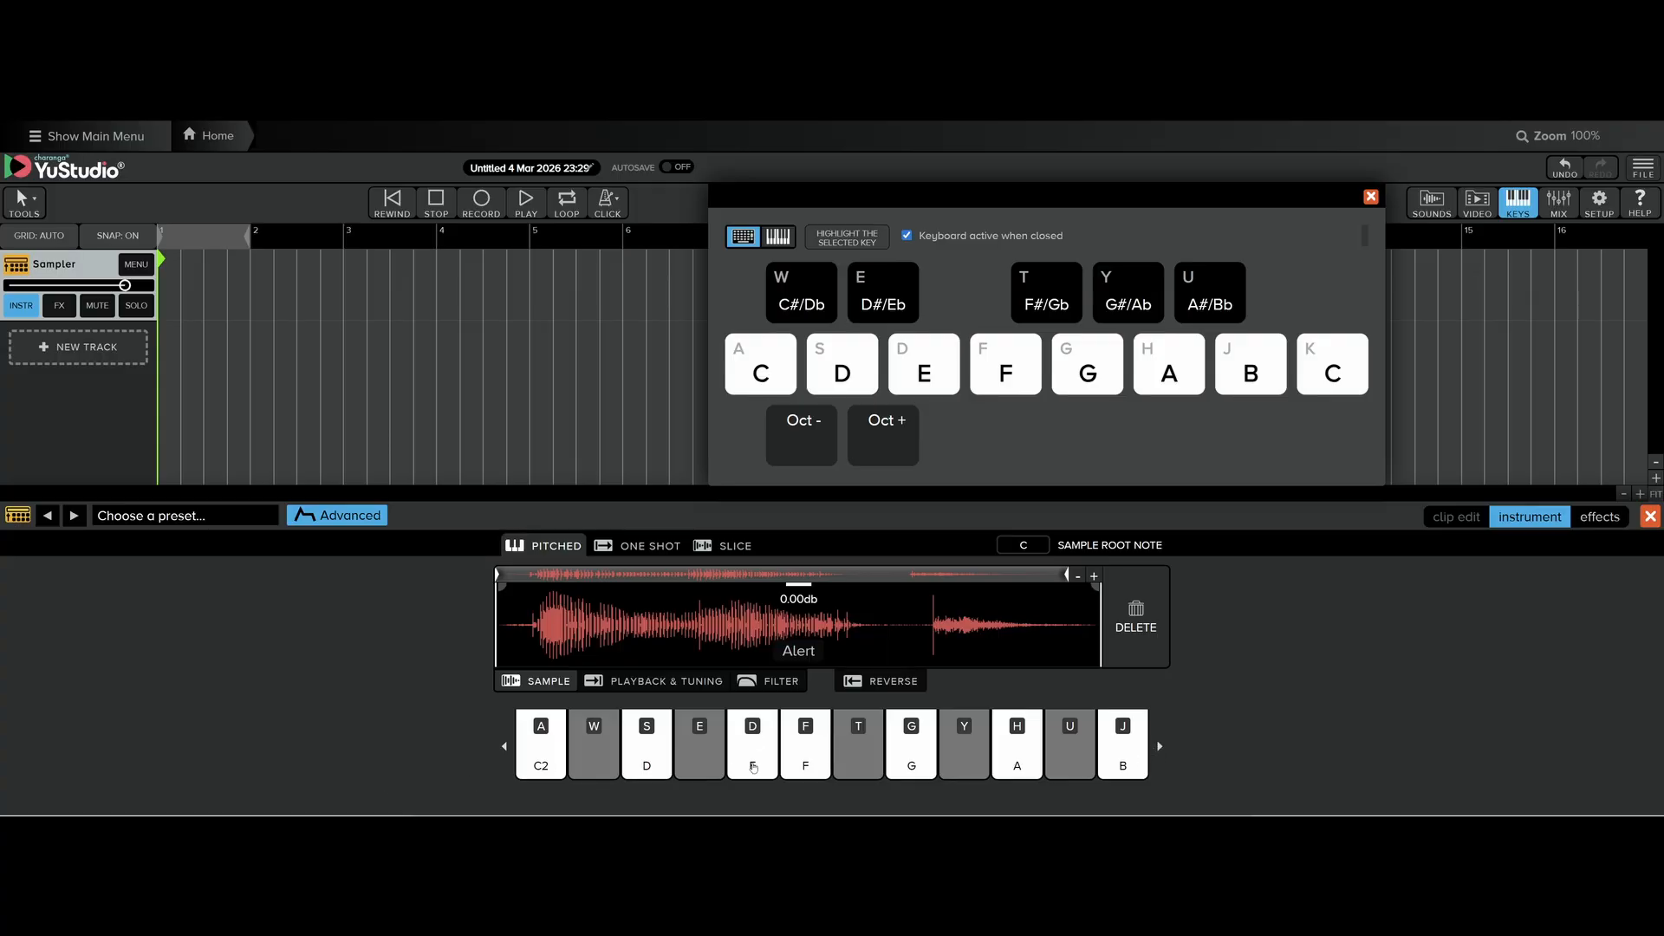
Return the sampler keyboard to the C3 octave and play a melody with the Alert sample on C, G, B, F, E, A and D.
left_click(1160, 747)
key("a")
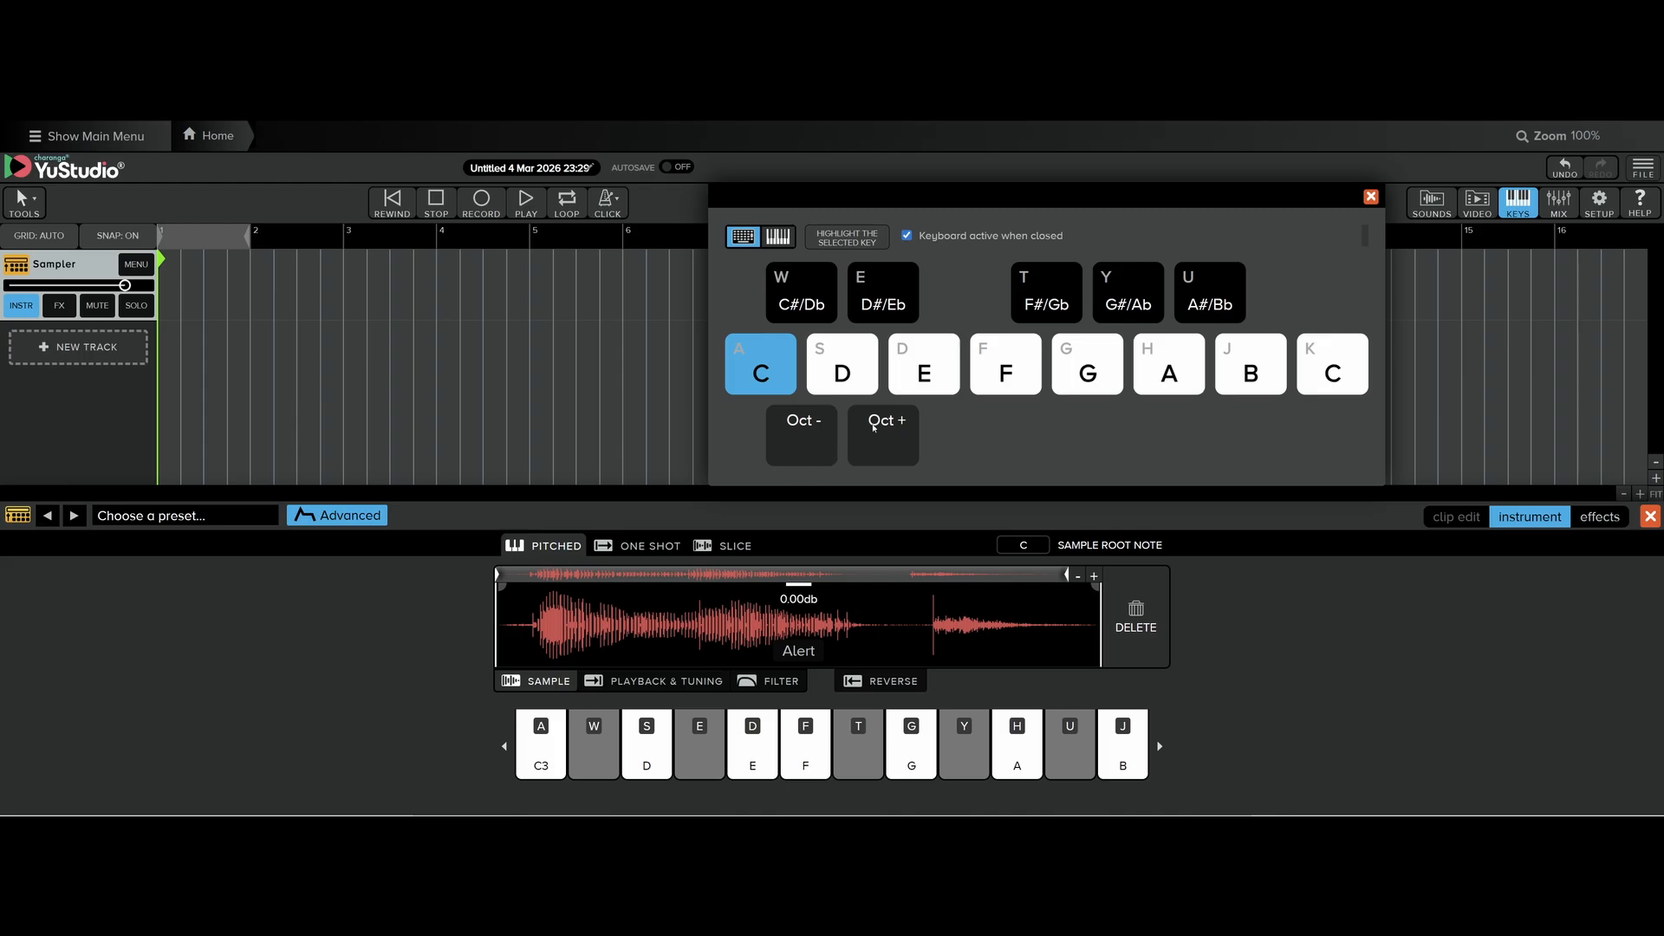
key("g")
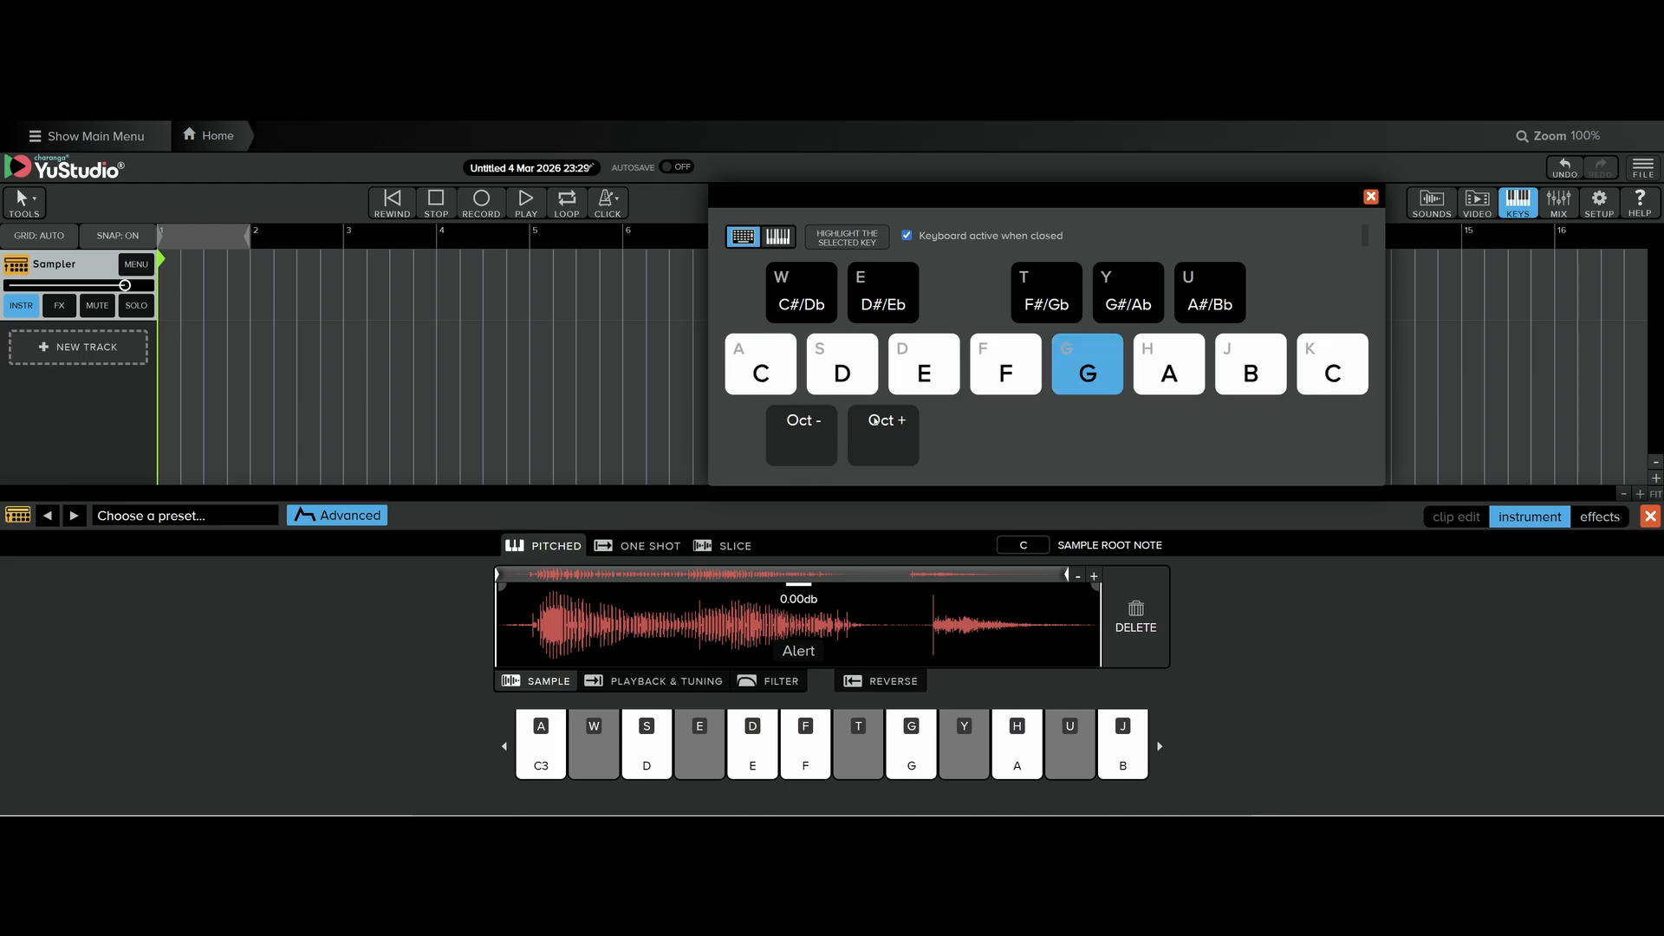
key("j")
key("f")
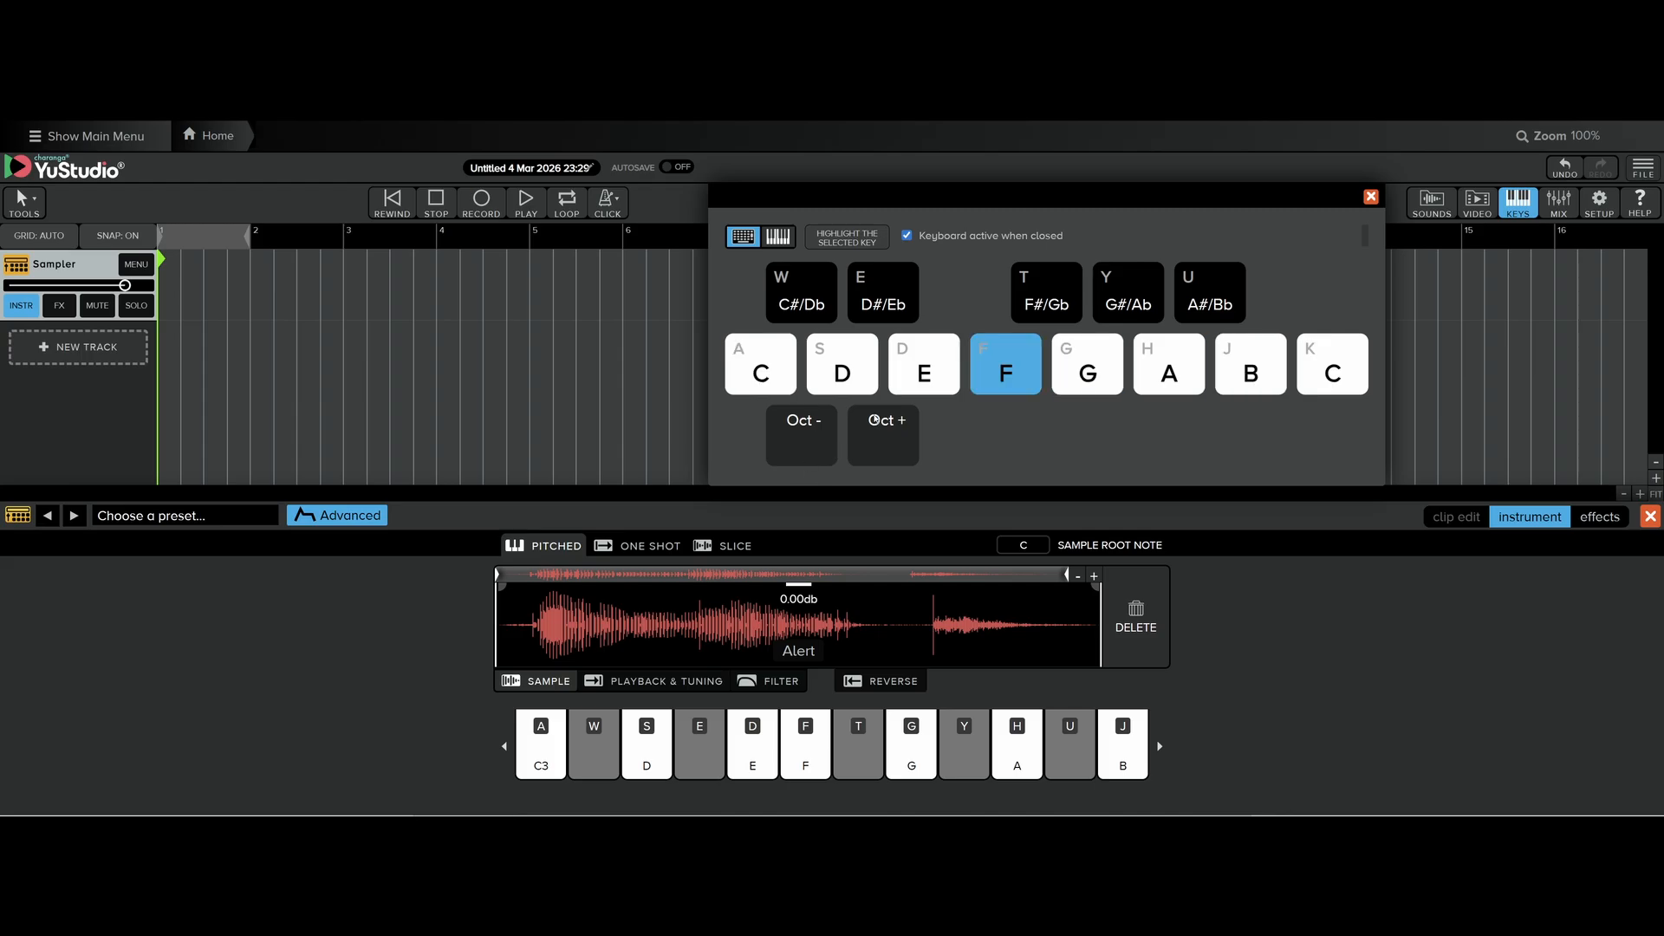
key("g")
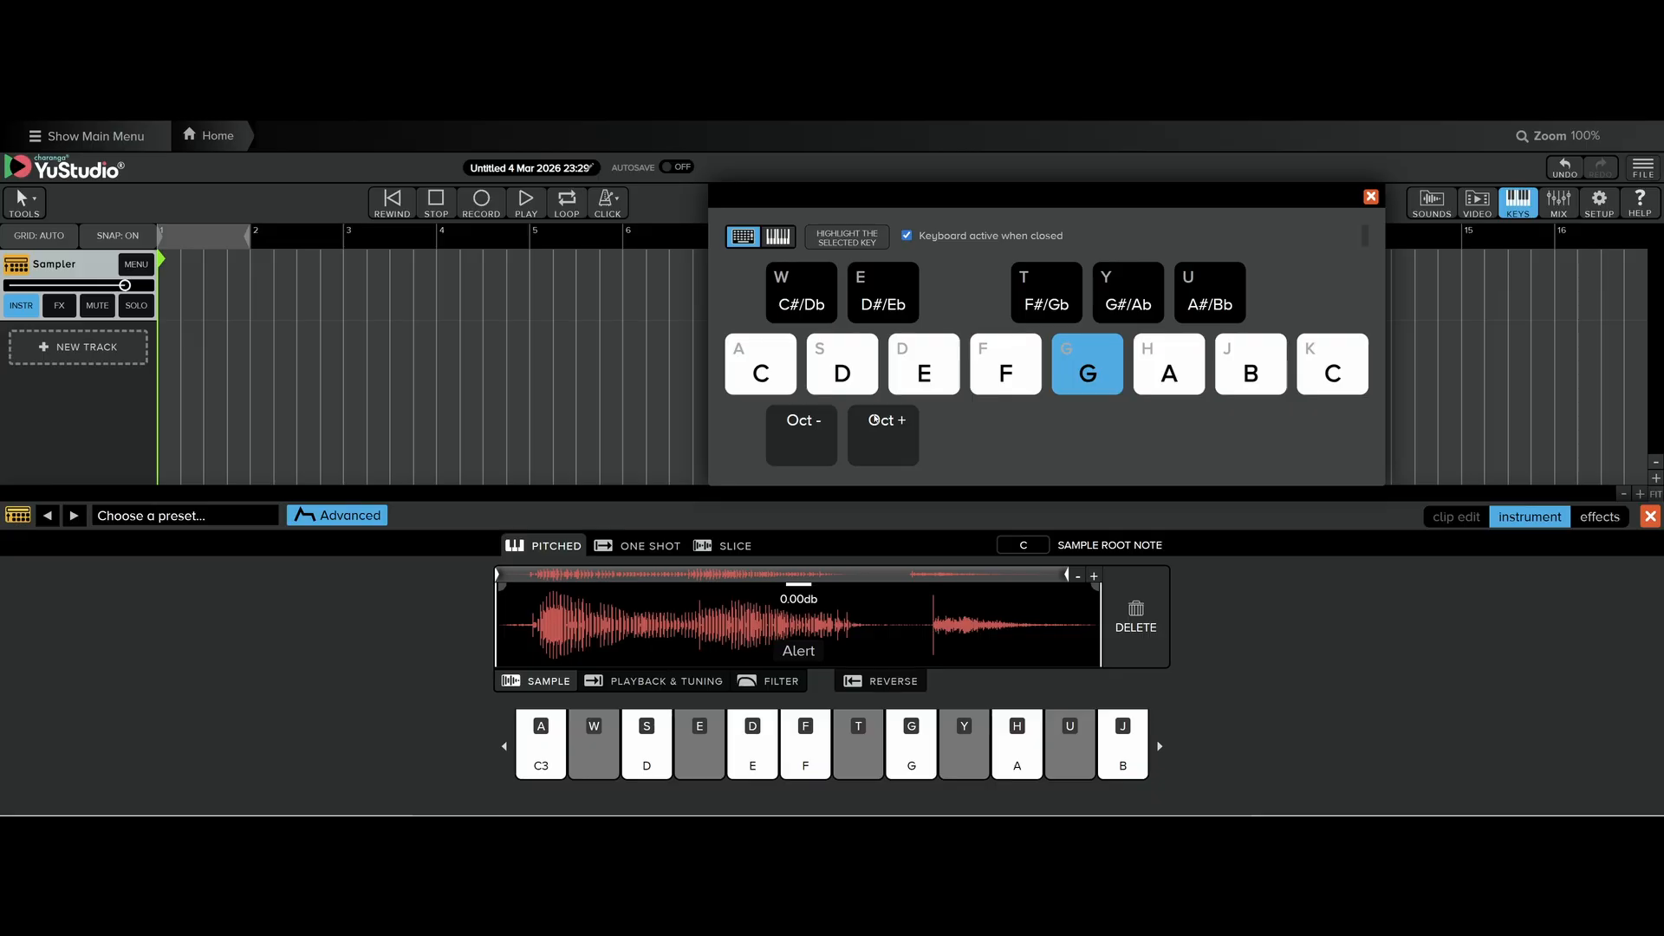
key("d")
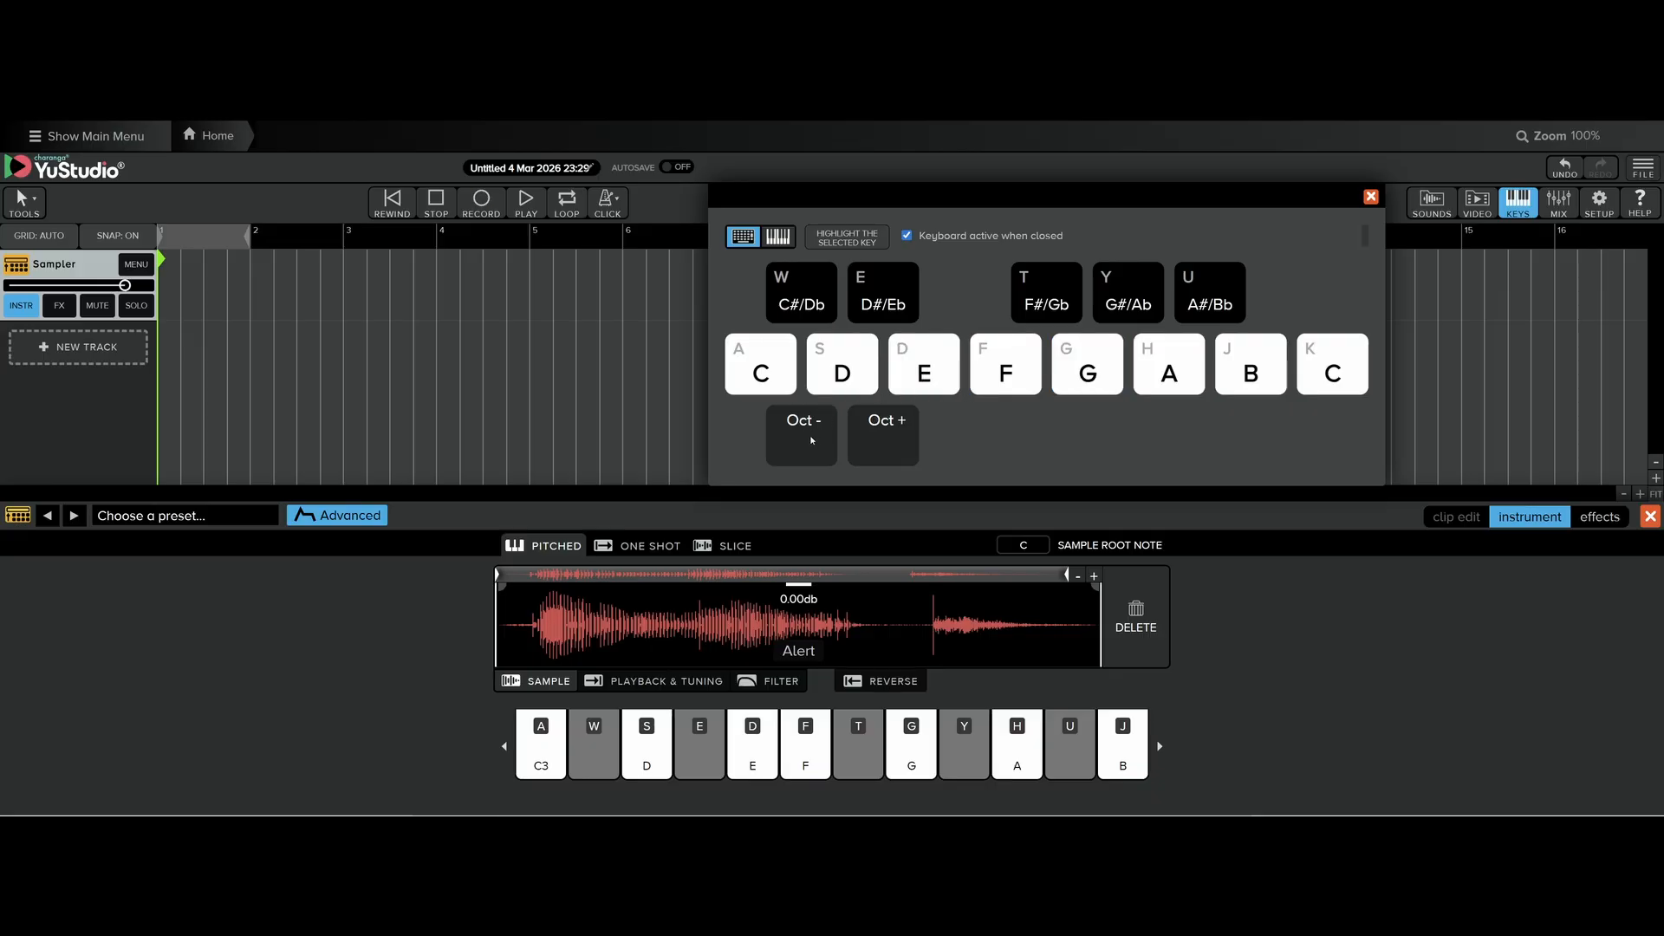
key("h")
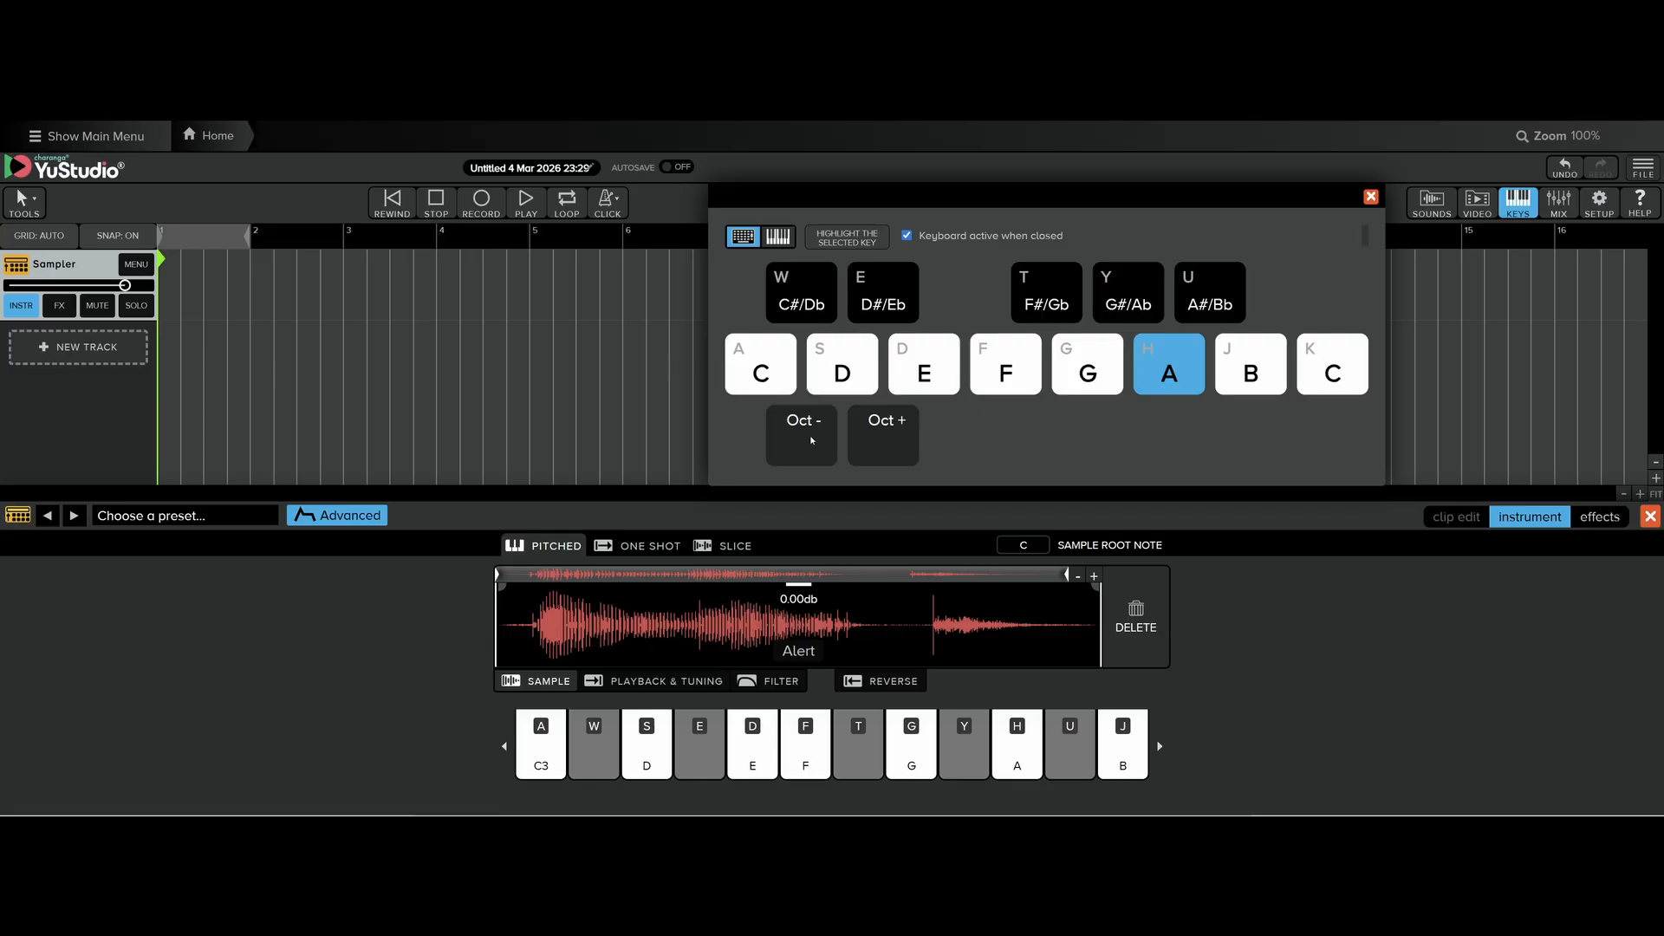
key("f")
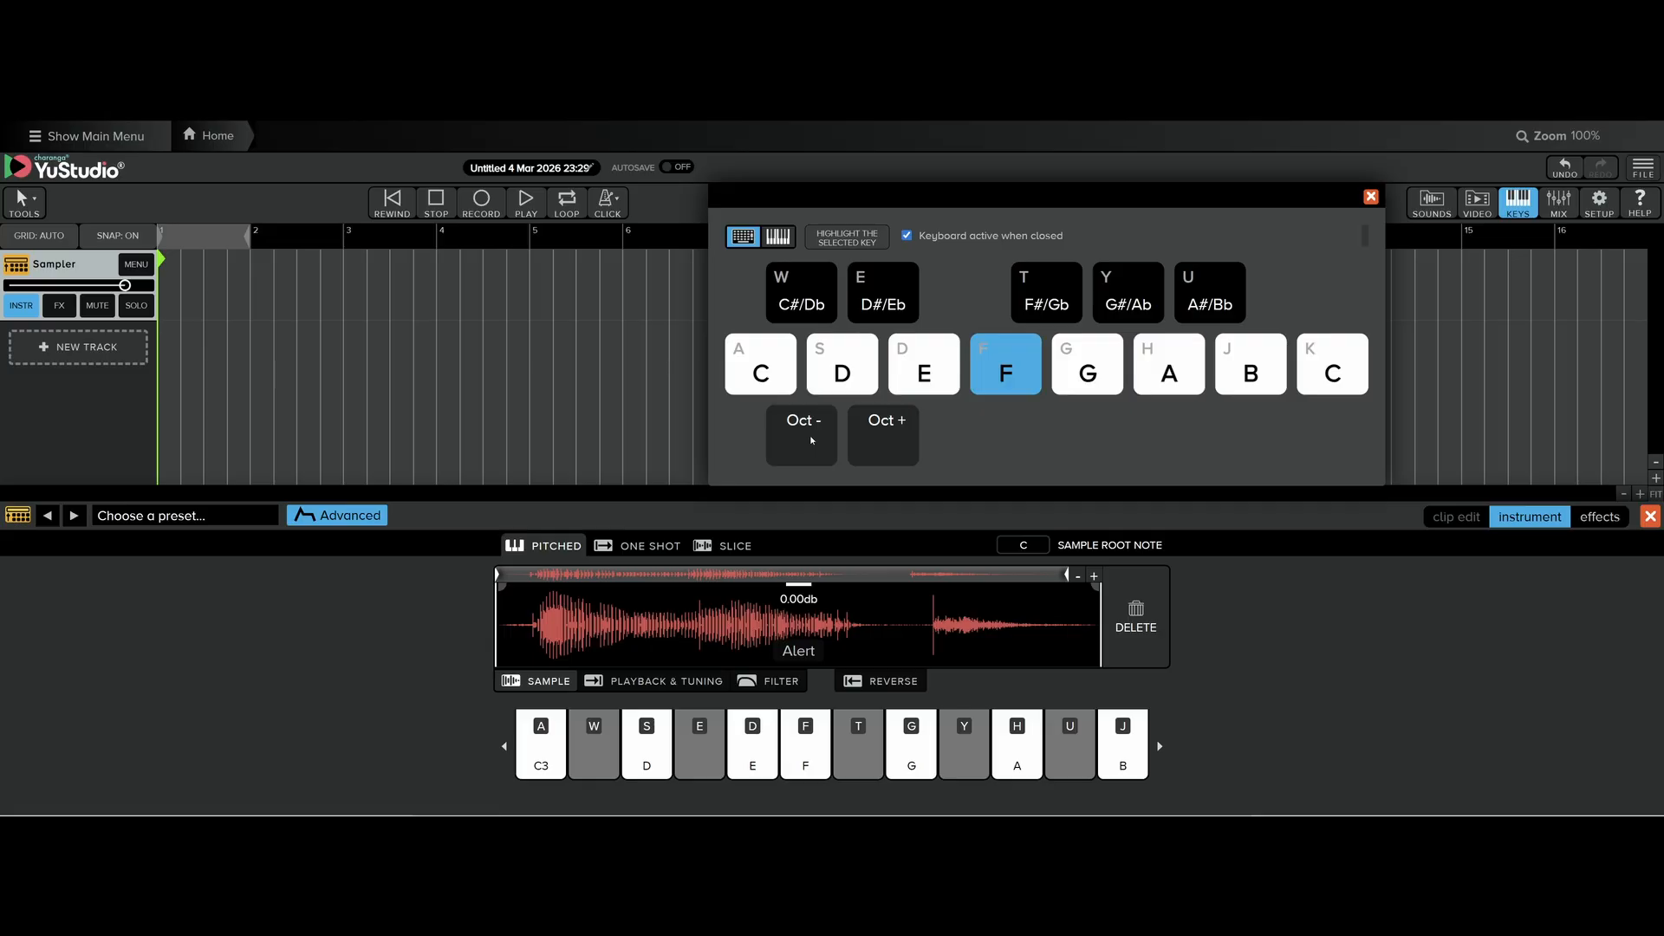
key("s")
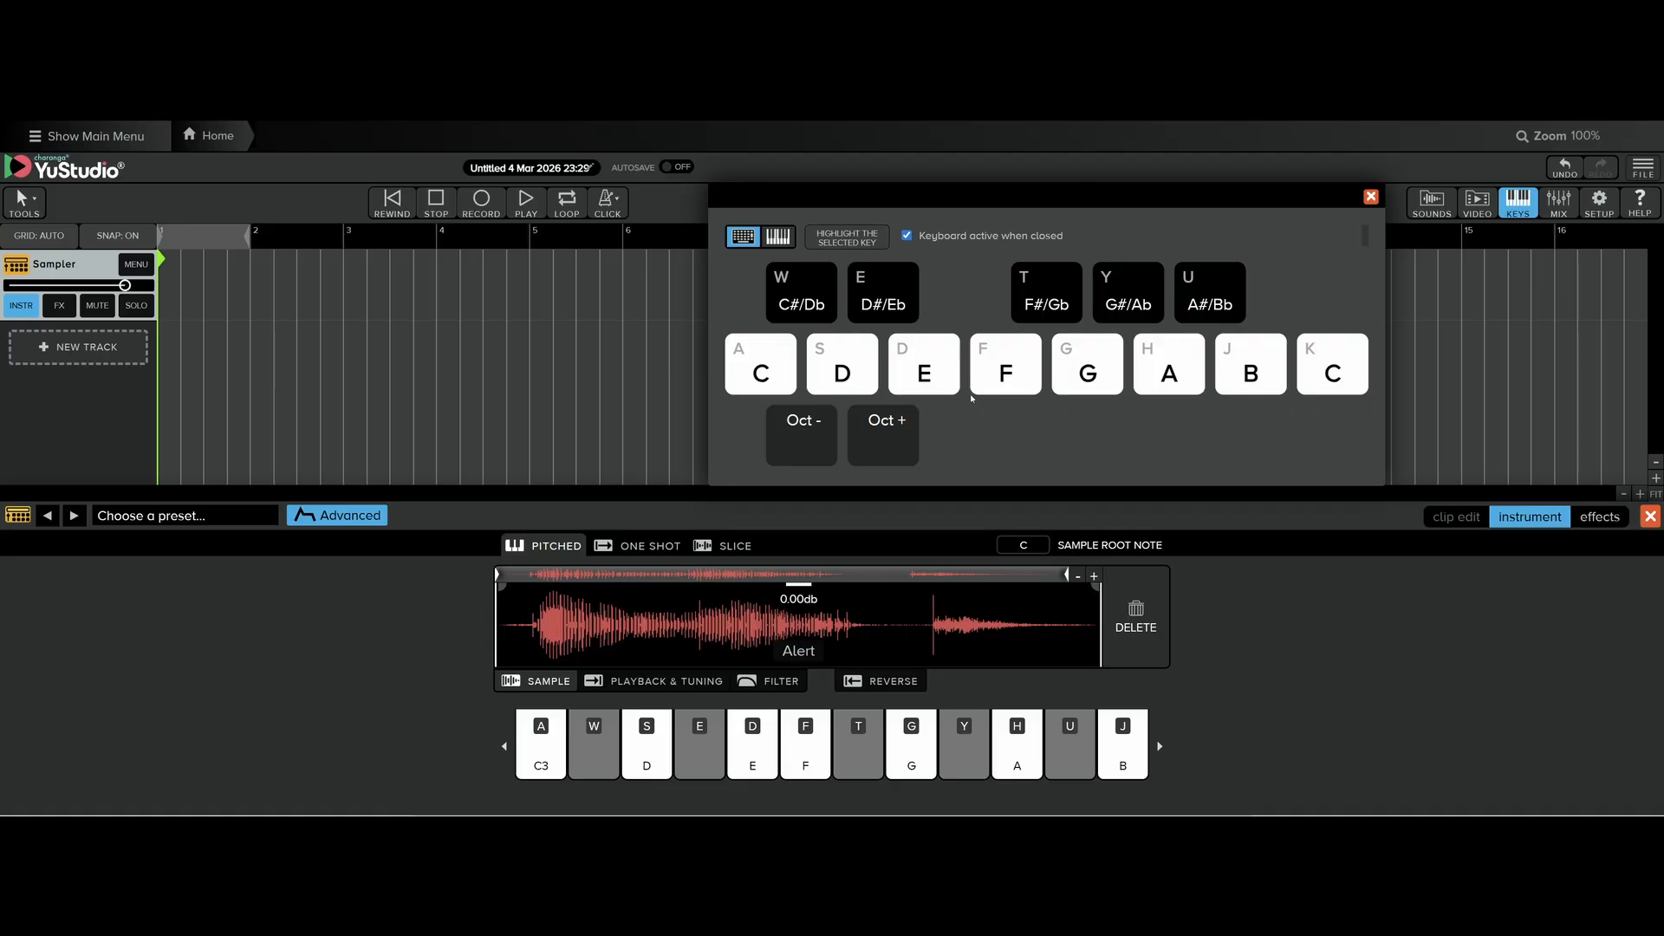
key("a")
Delete the Alert sample from the sampler and replace the sounds library filters with Strings, Violin.
left_click(1148, 630)
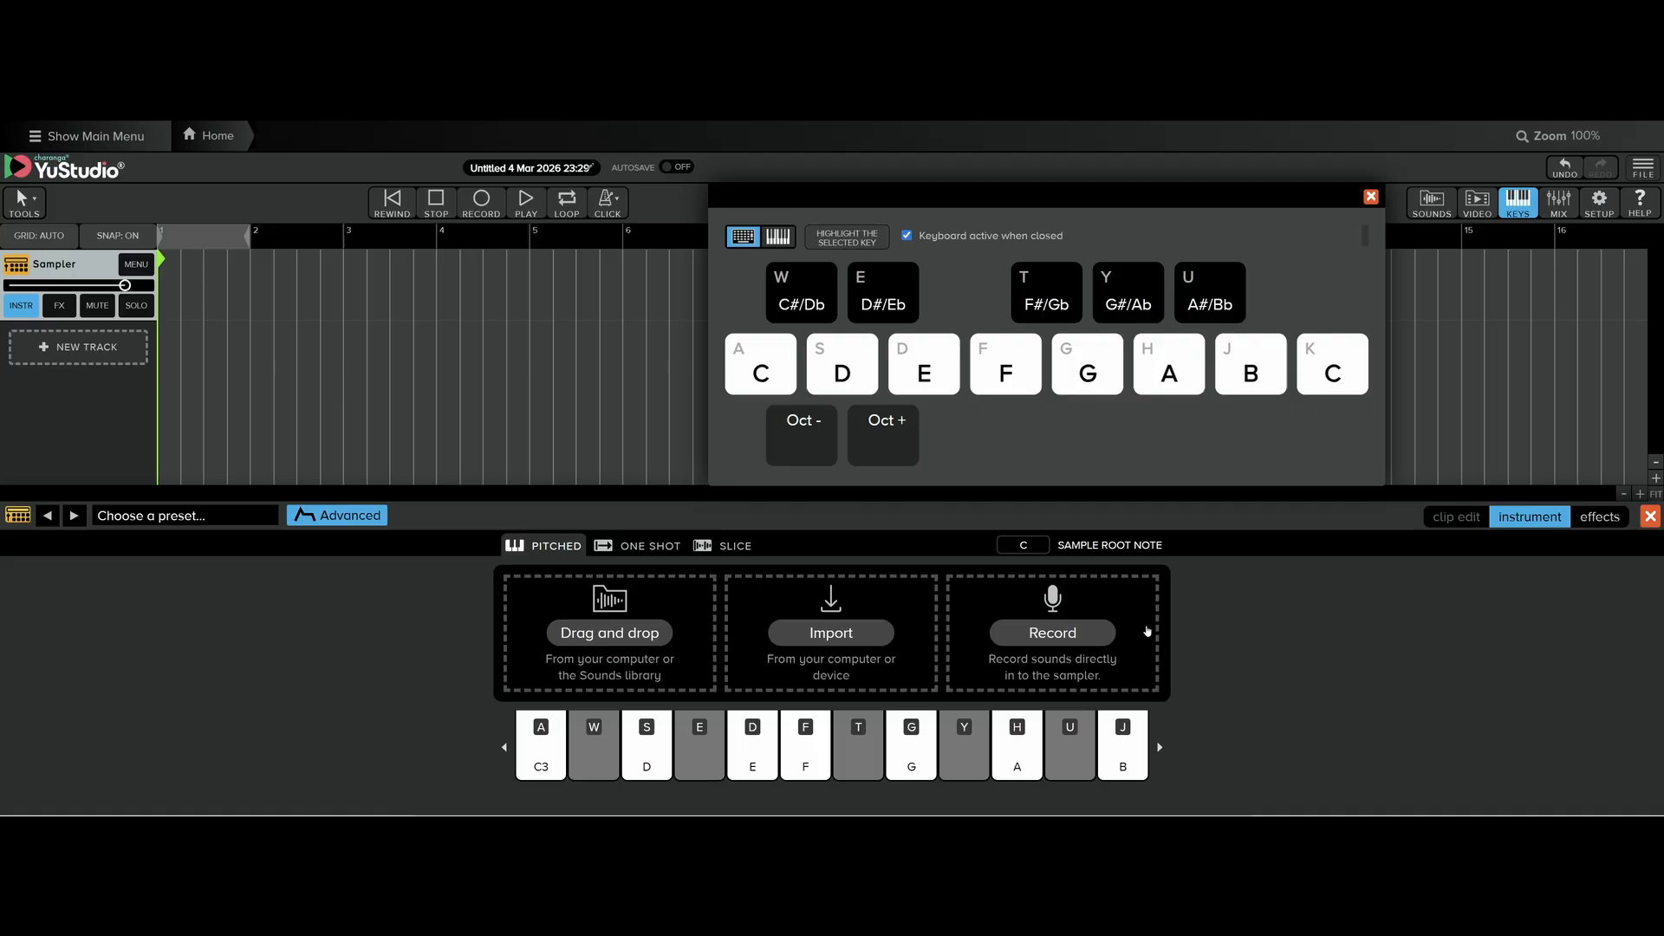
left_click(660, 626)
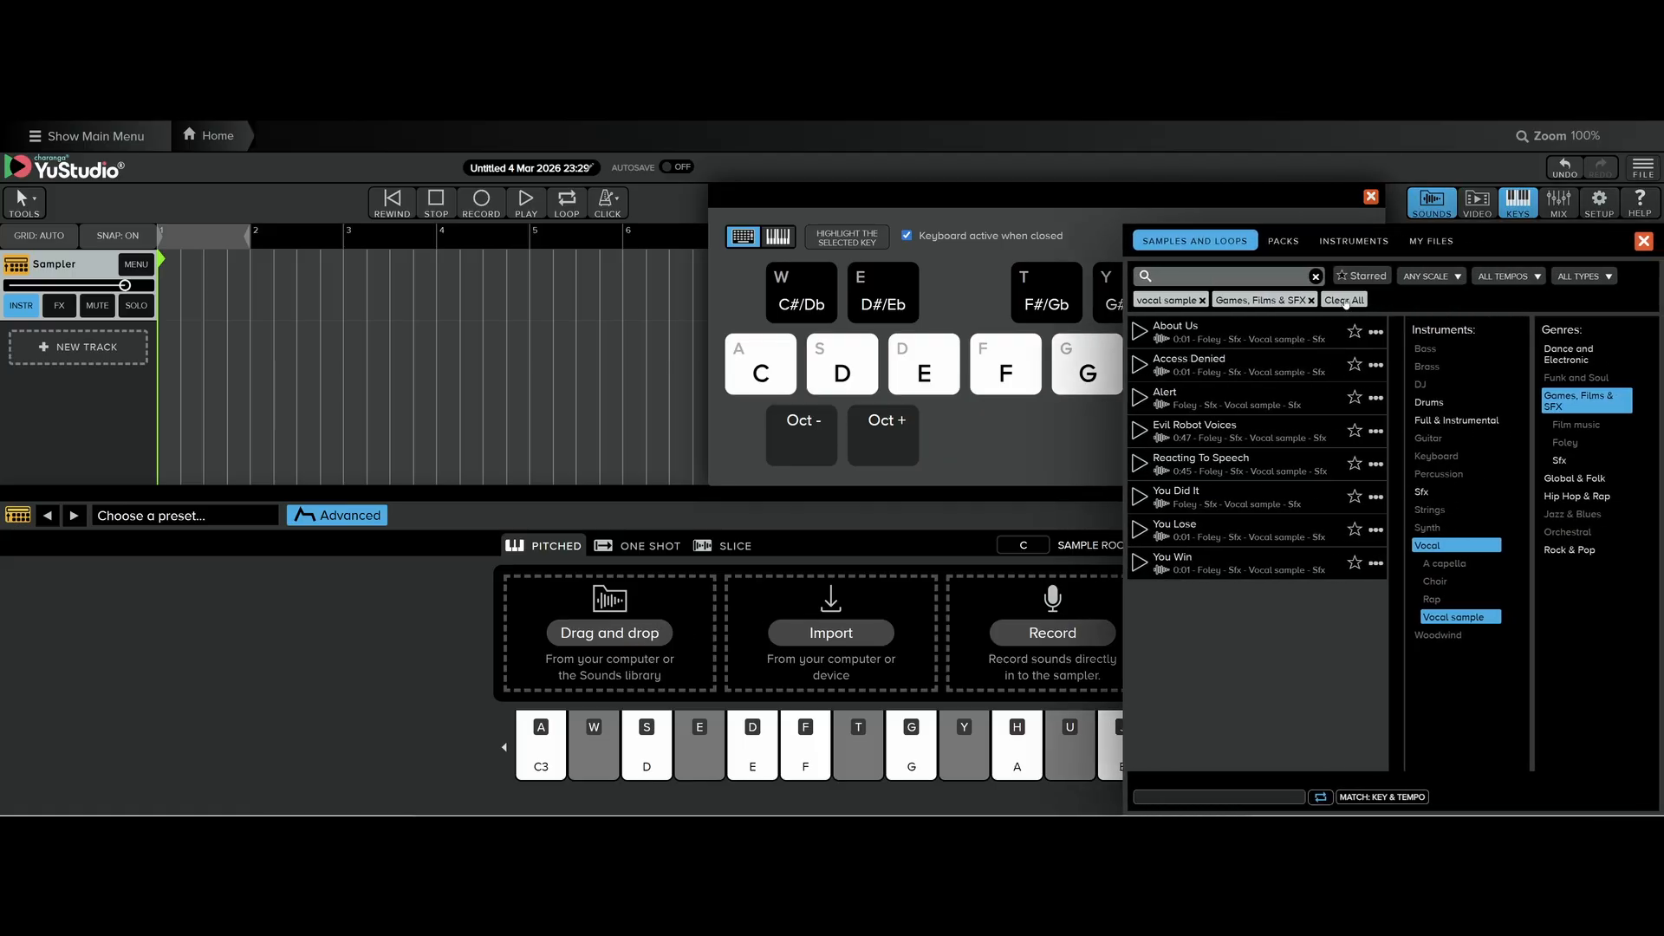
left_click(1345, 300)
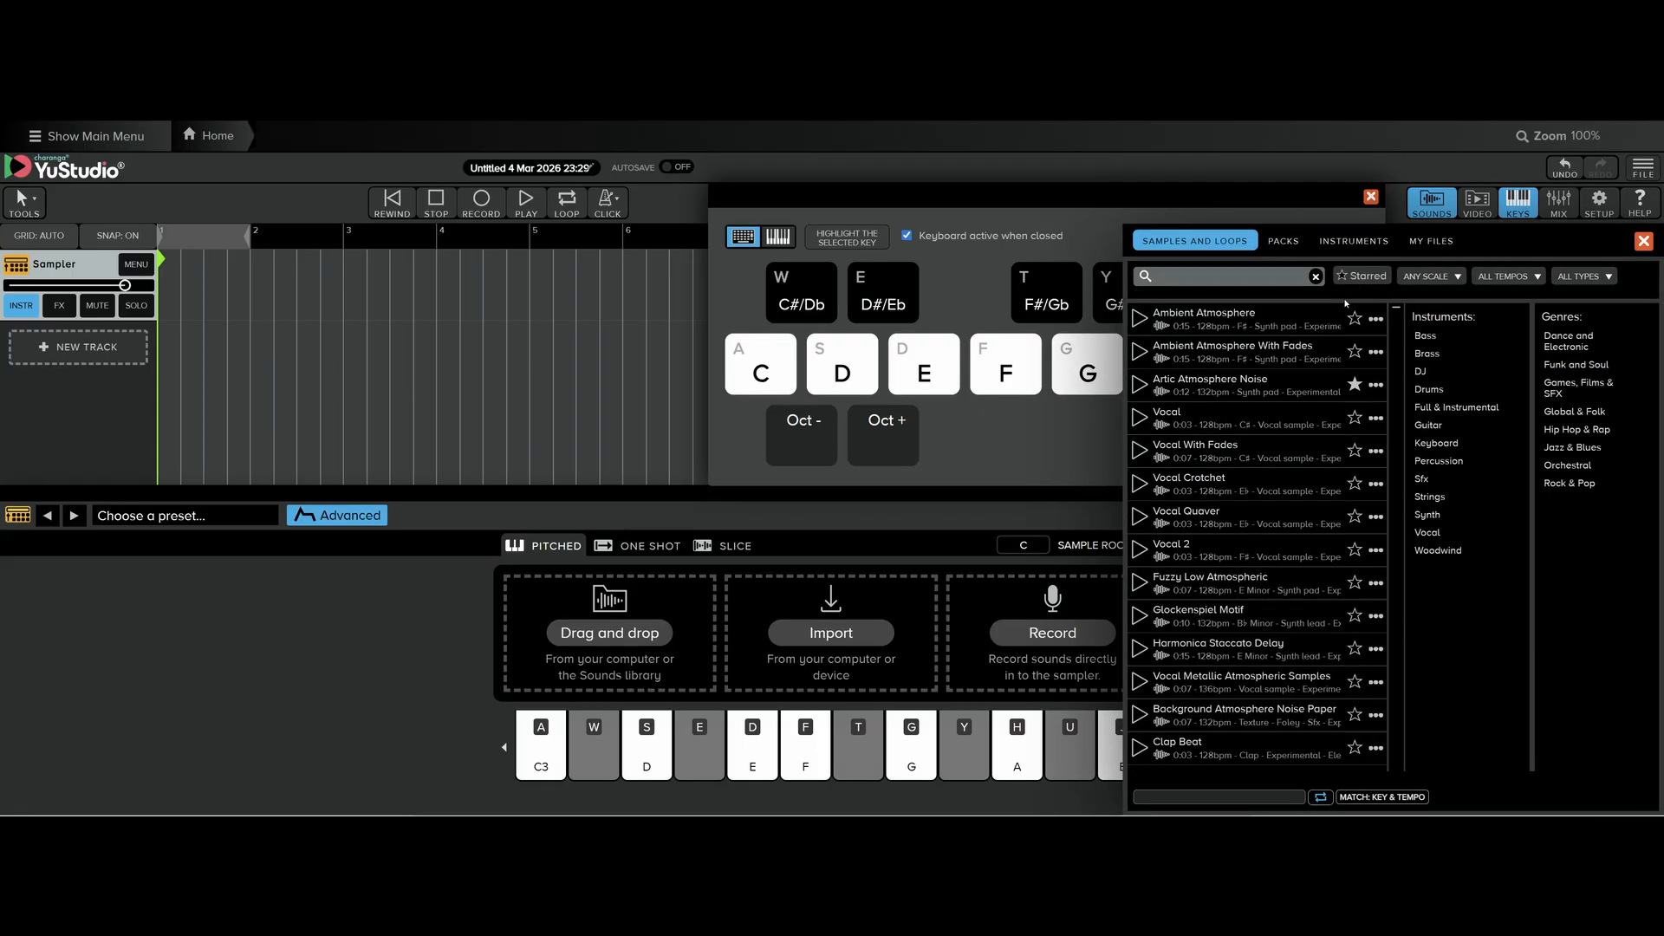
left_click(1430, 497)
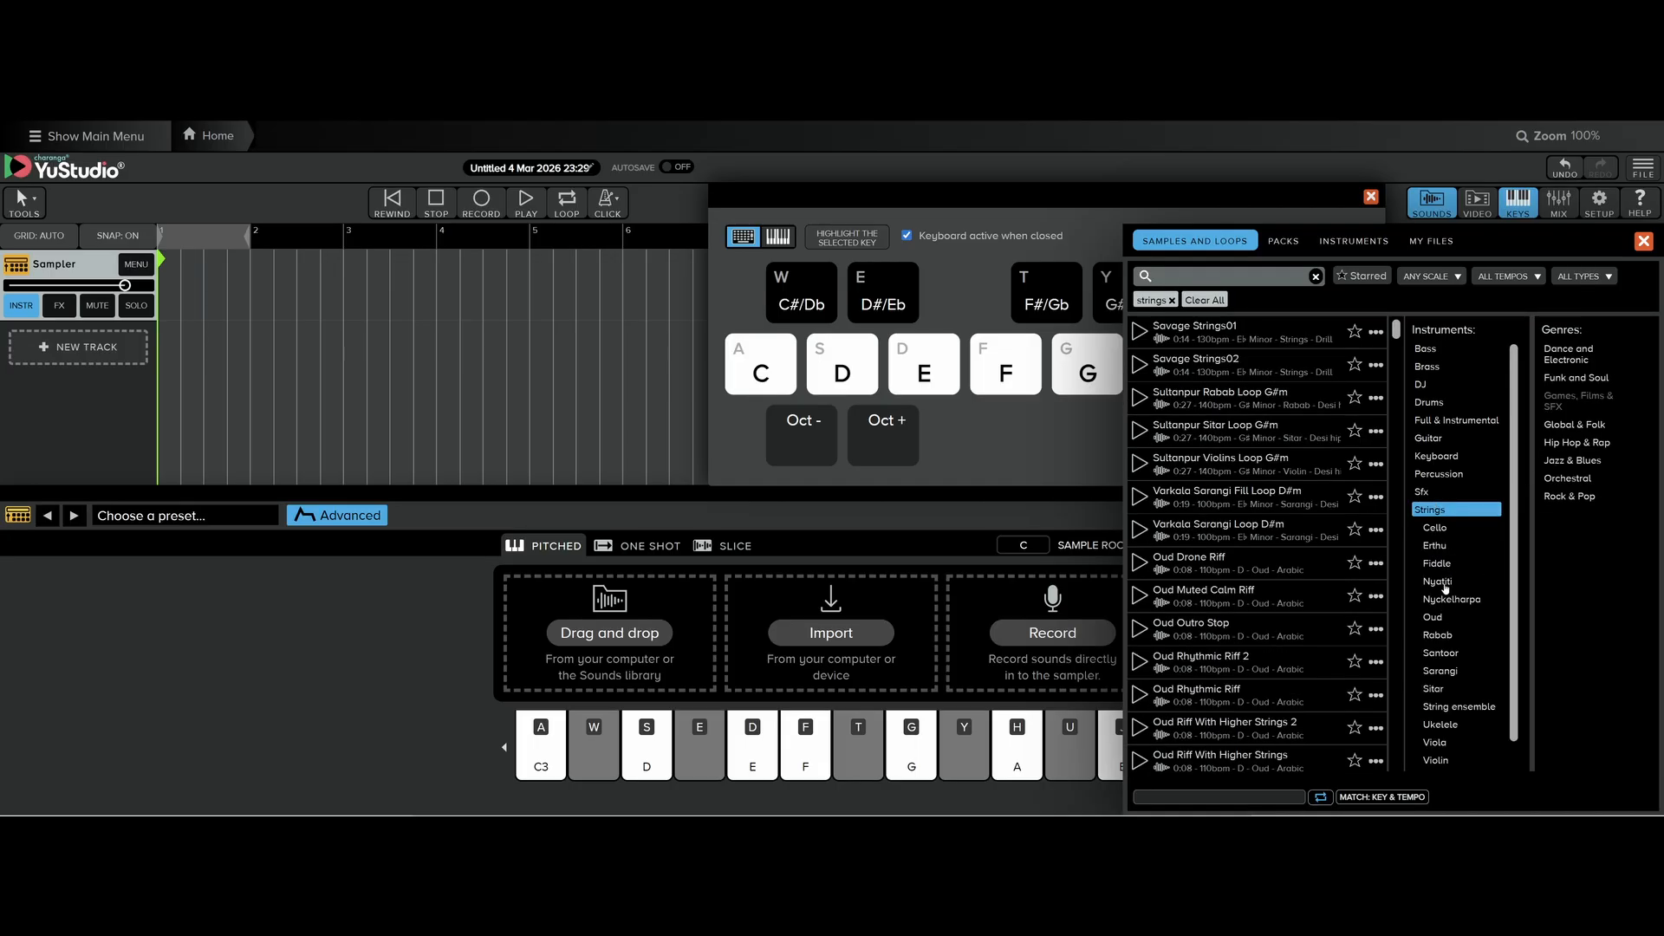
left_click(1438, 760)
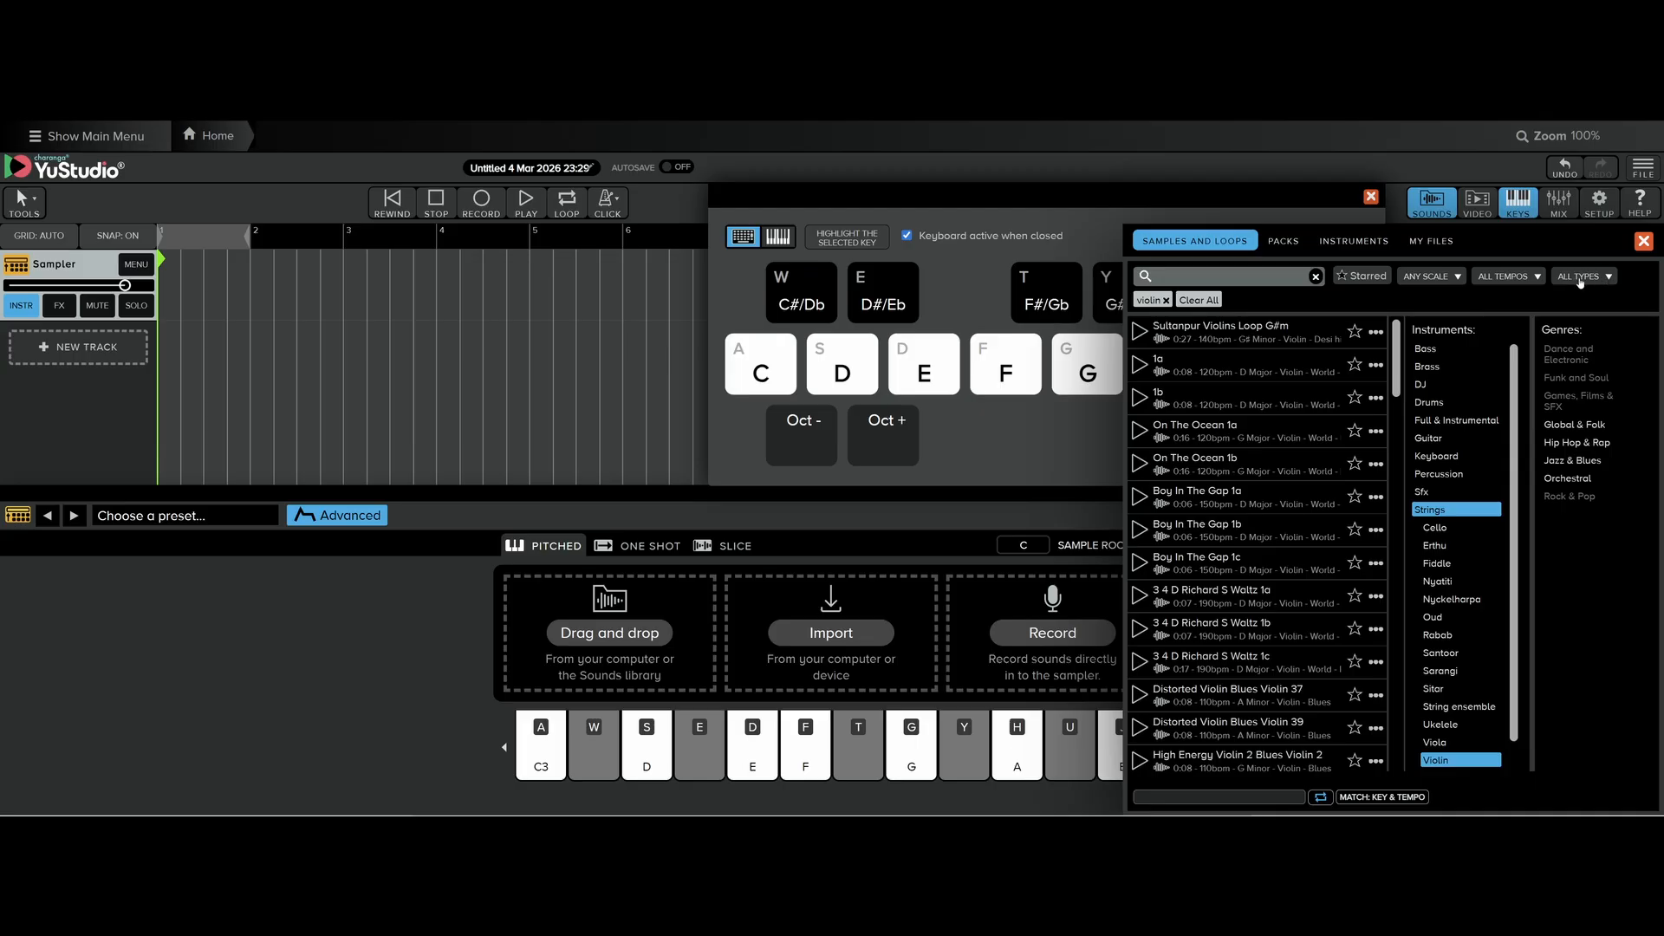
Limit the sounds library to Sample 1-Shots in Strings, preview Cello Chord Optical and load it into the sampler.
left_click(1609, 278)
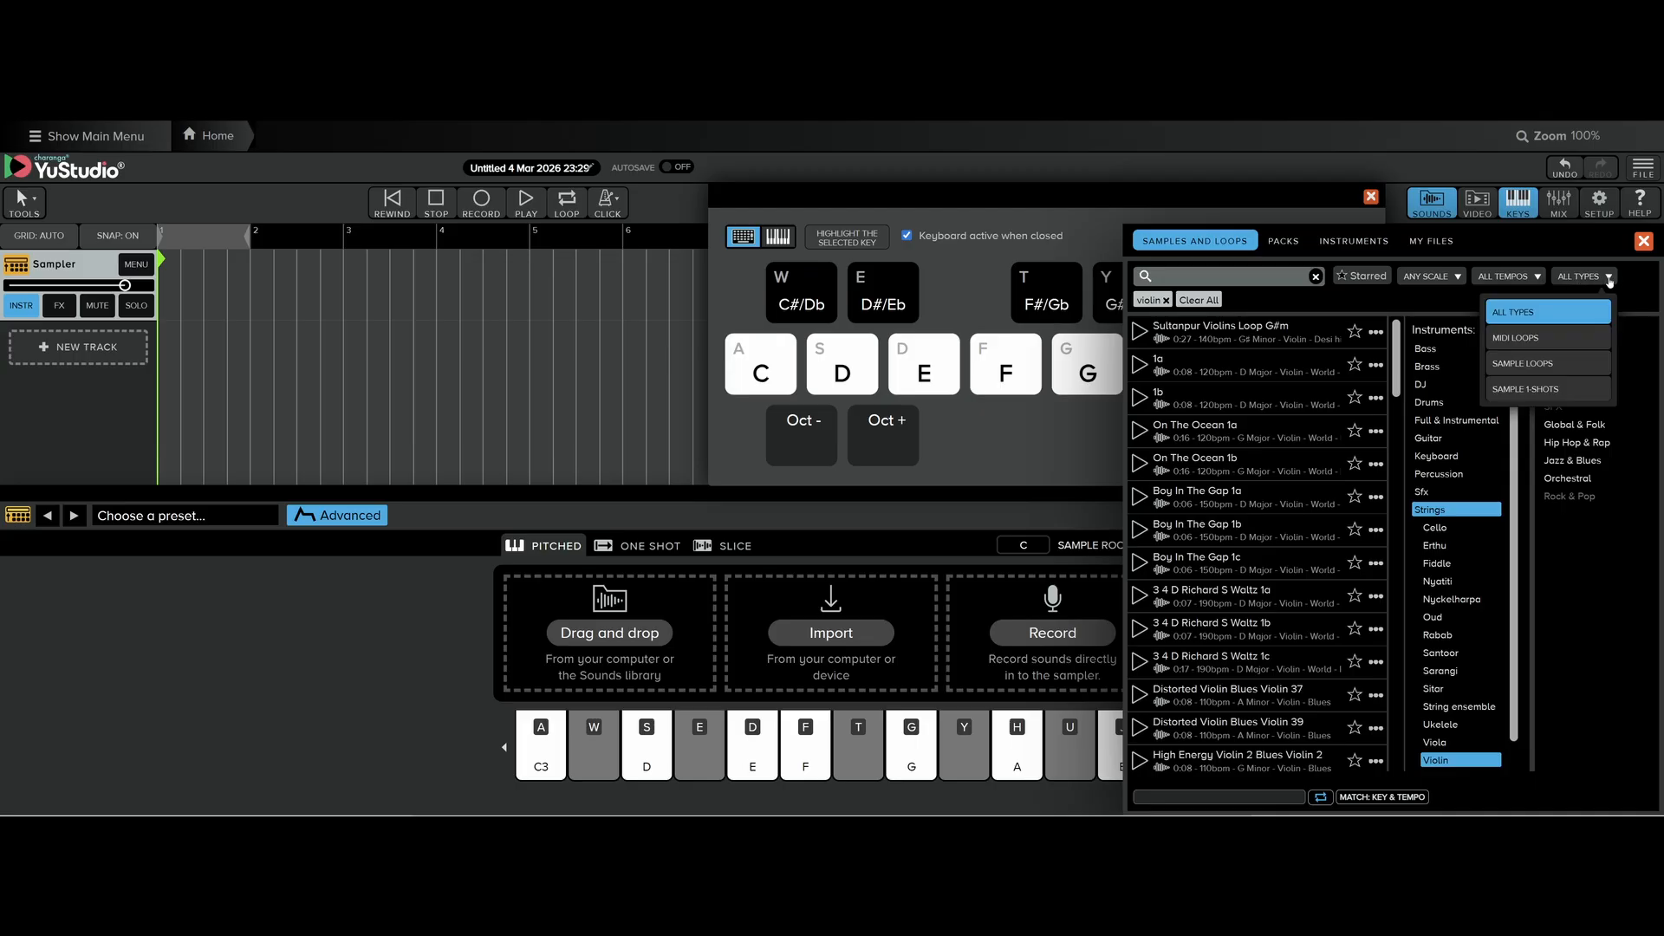
left_click(1523, 390)
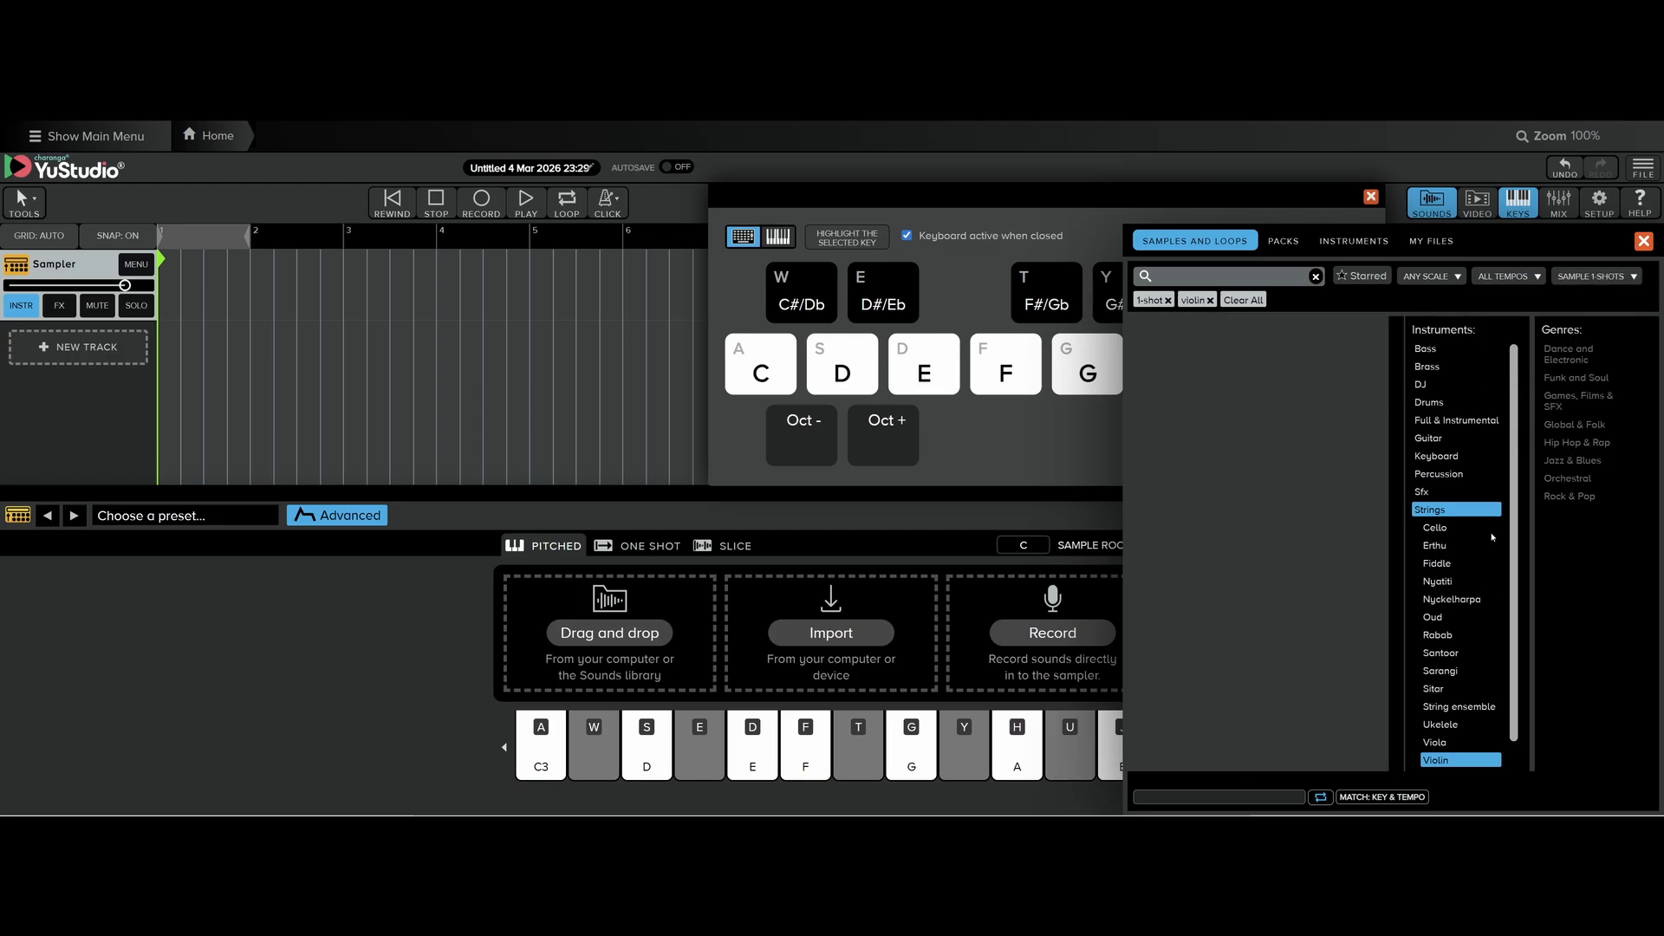
left_click(1453, 762)
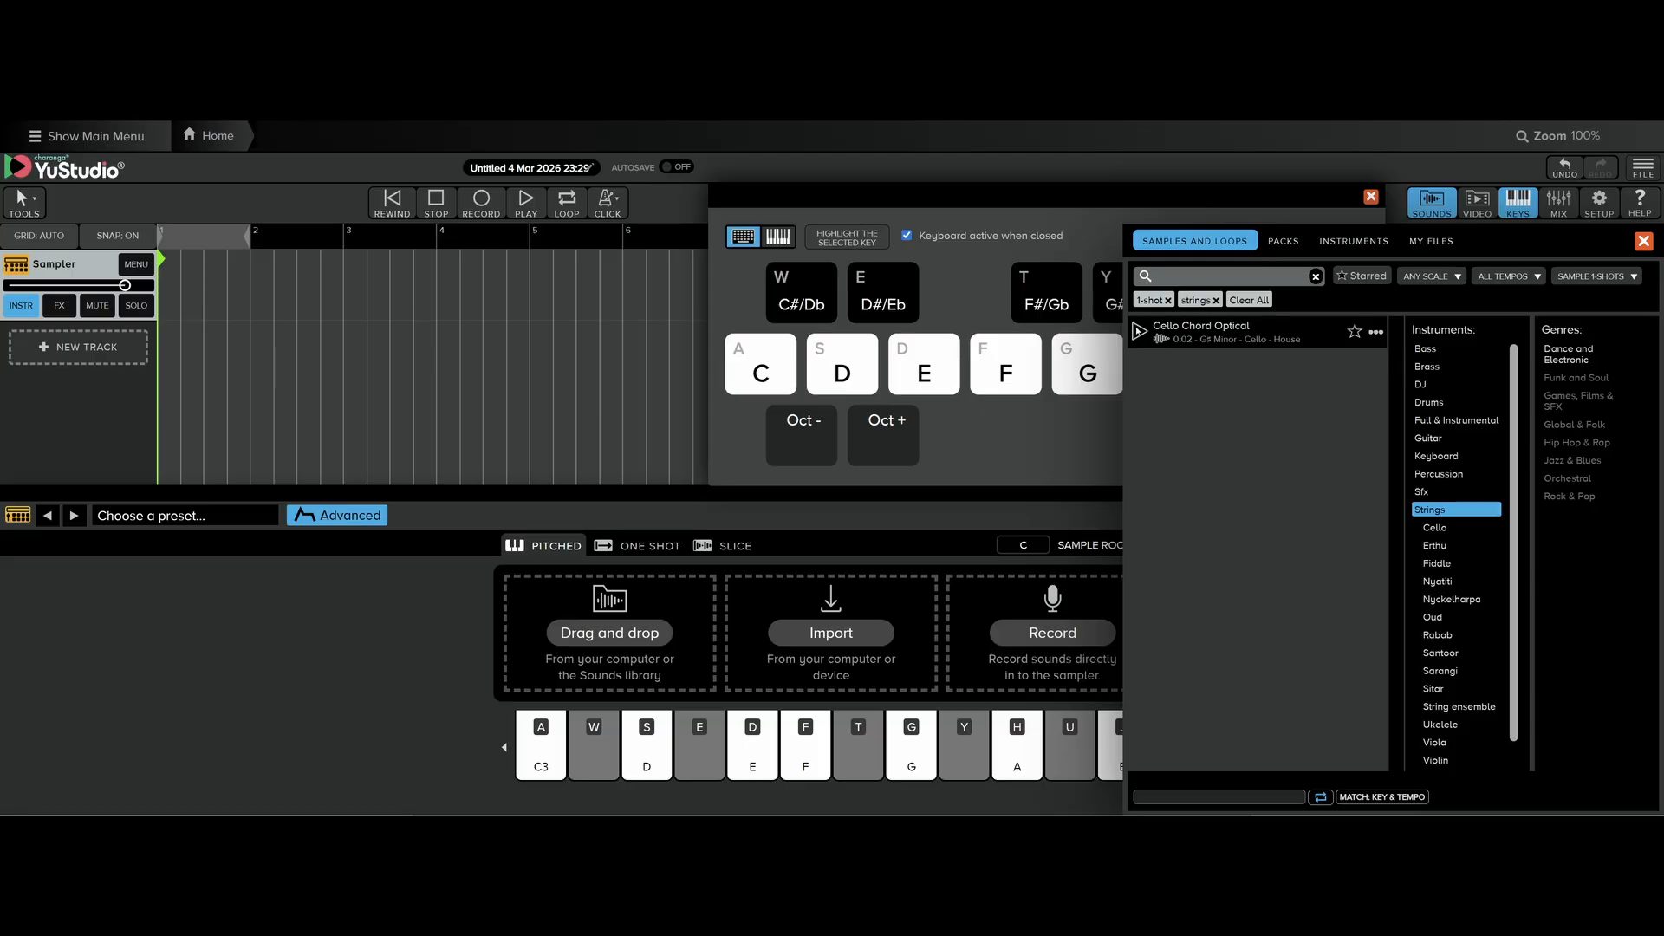
left_click(1138, 331)
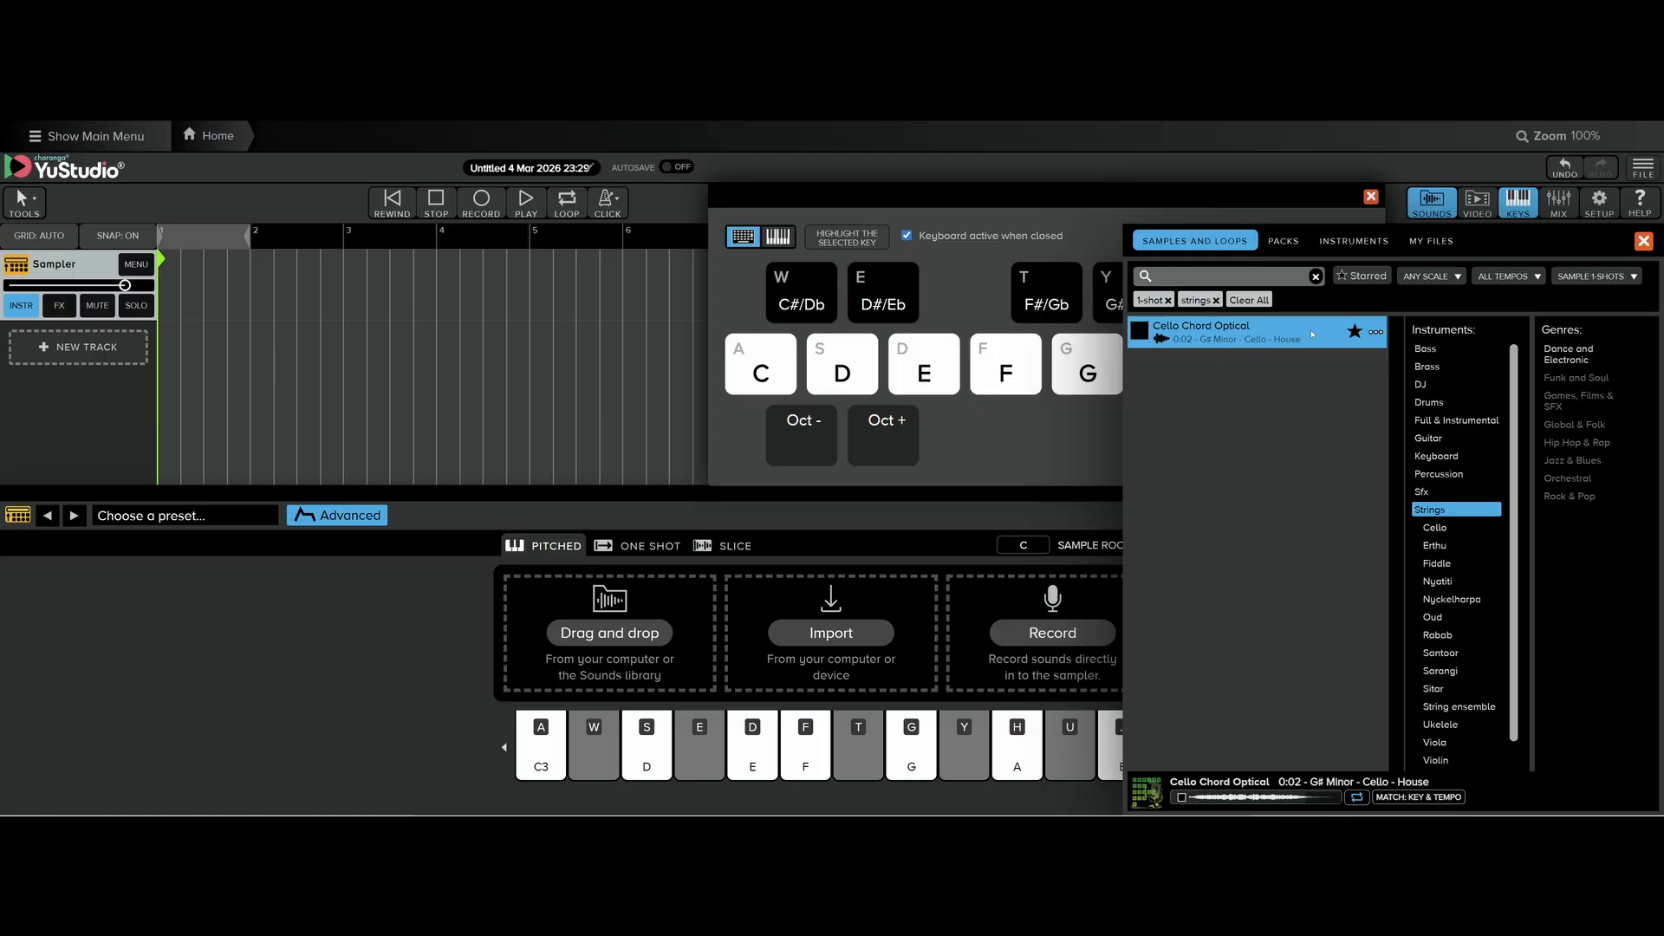
left_click_drag(1312, 334, 572, 637)
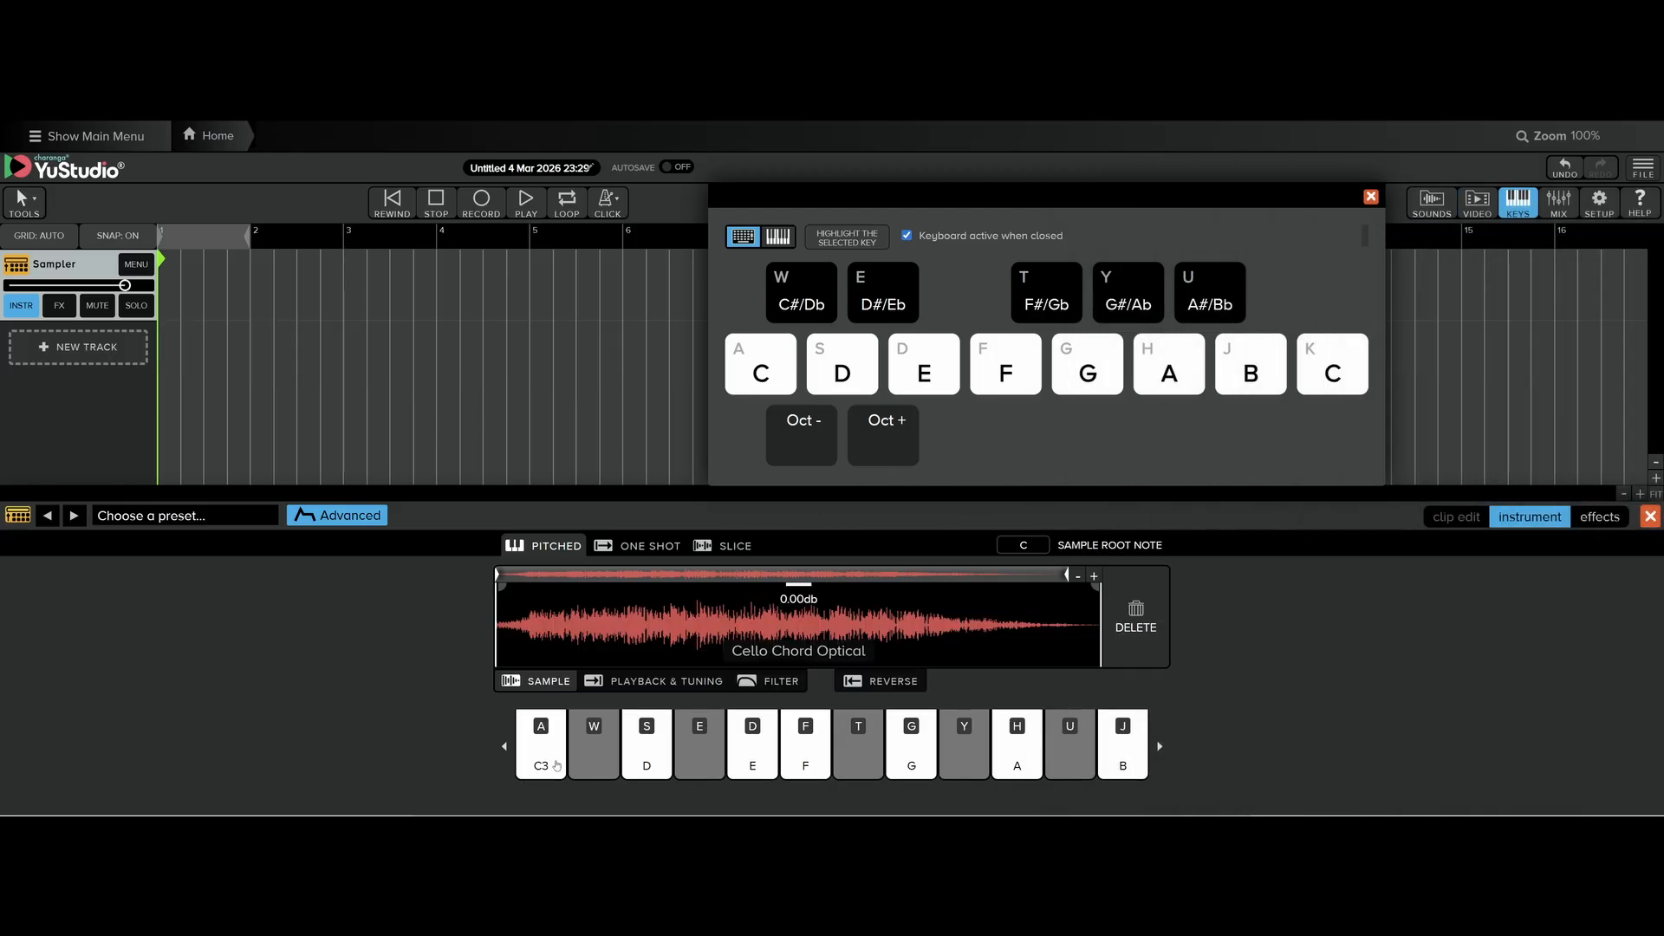
Play a melody with the Cello Chord Optical sample on C, F, E, G, C, G, E, F and D in the C3 octave.
key("a")
key("a")
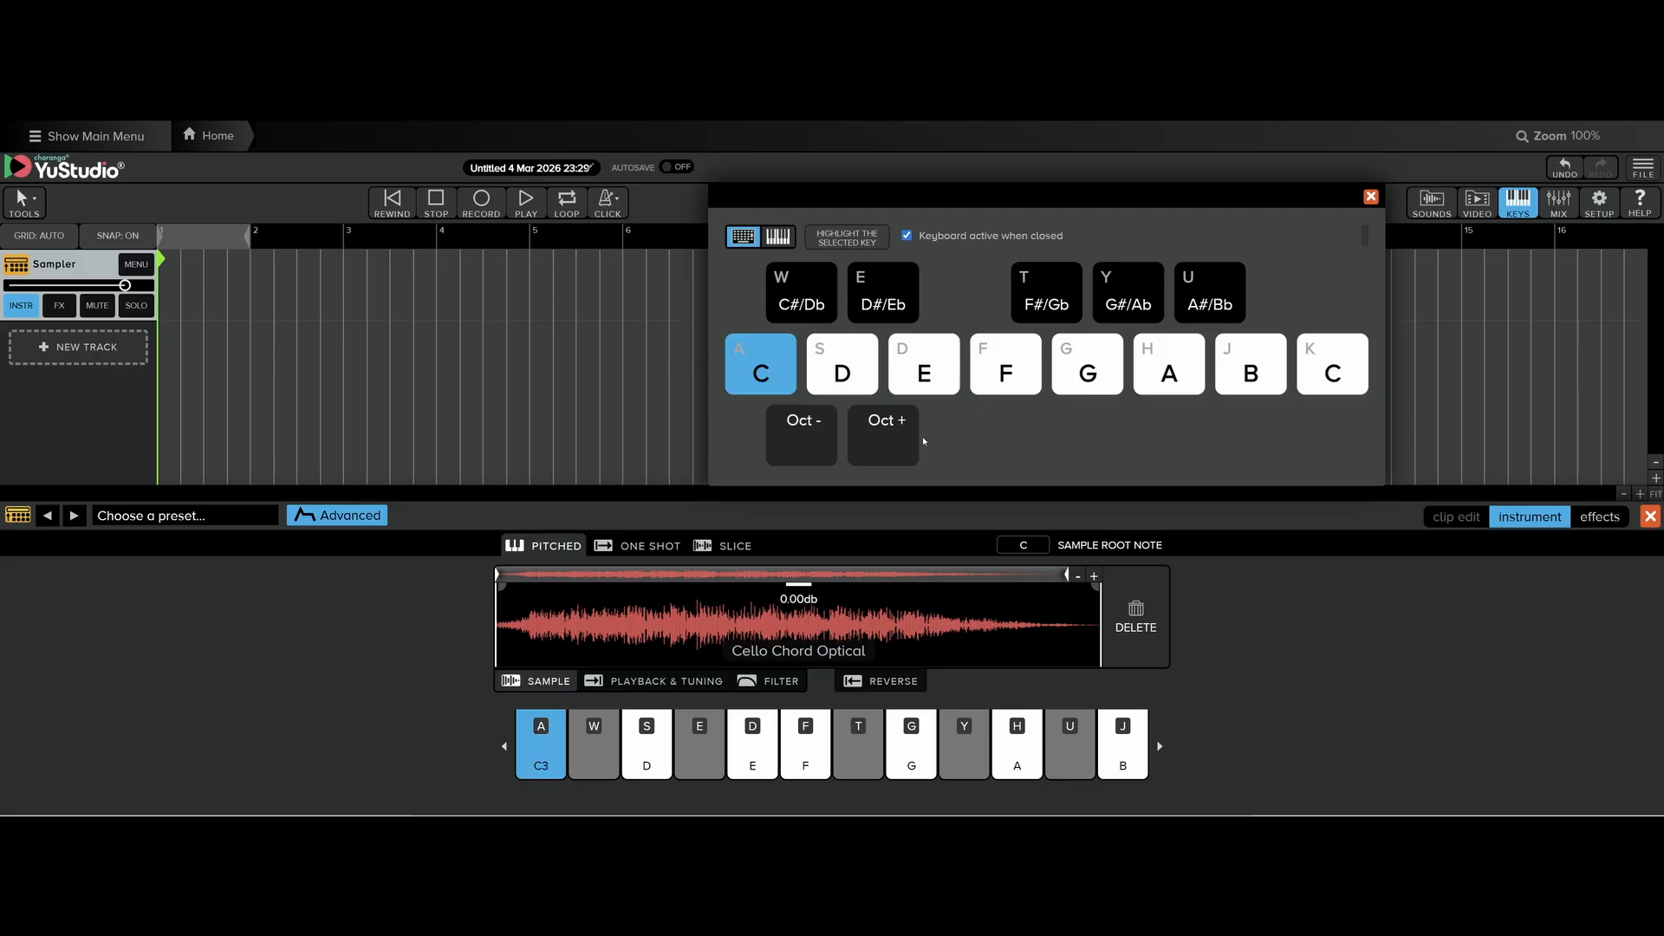
key("f")
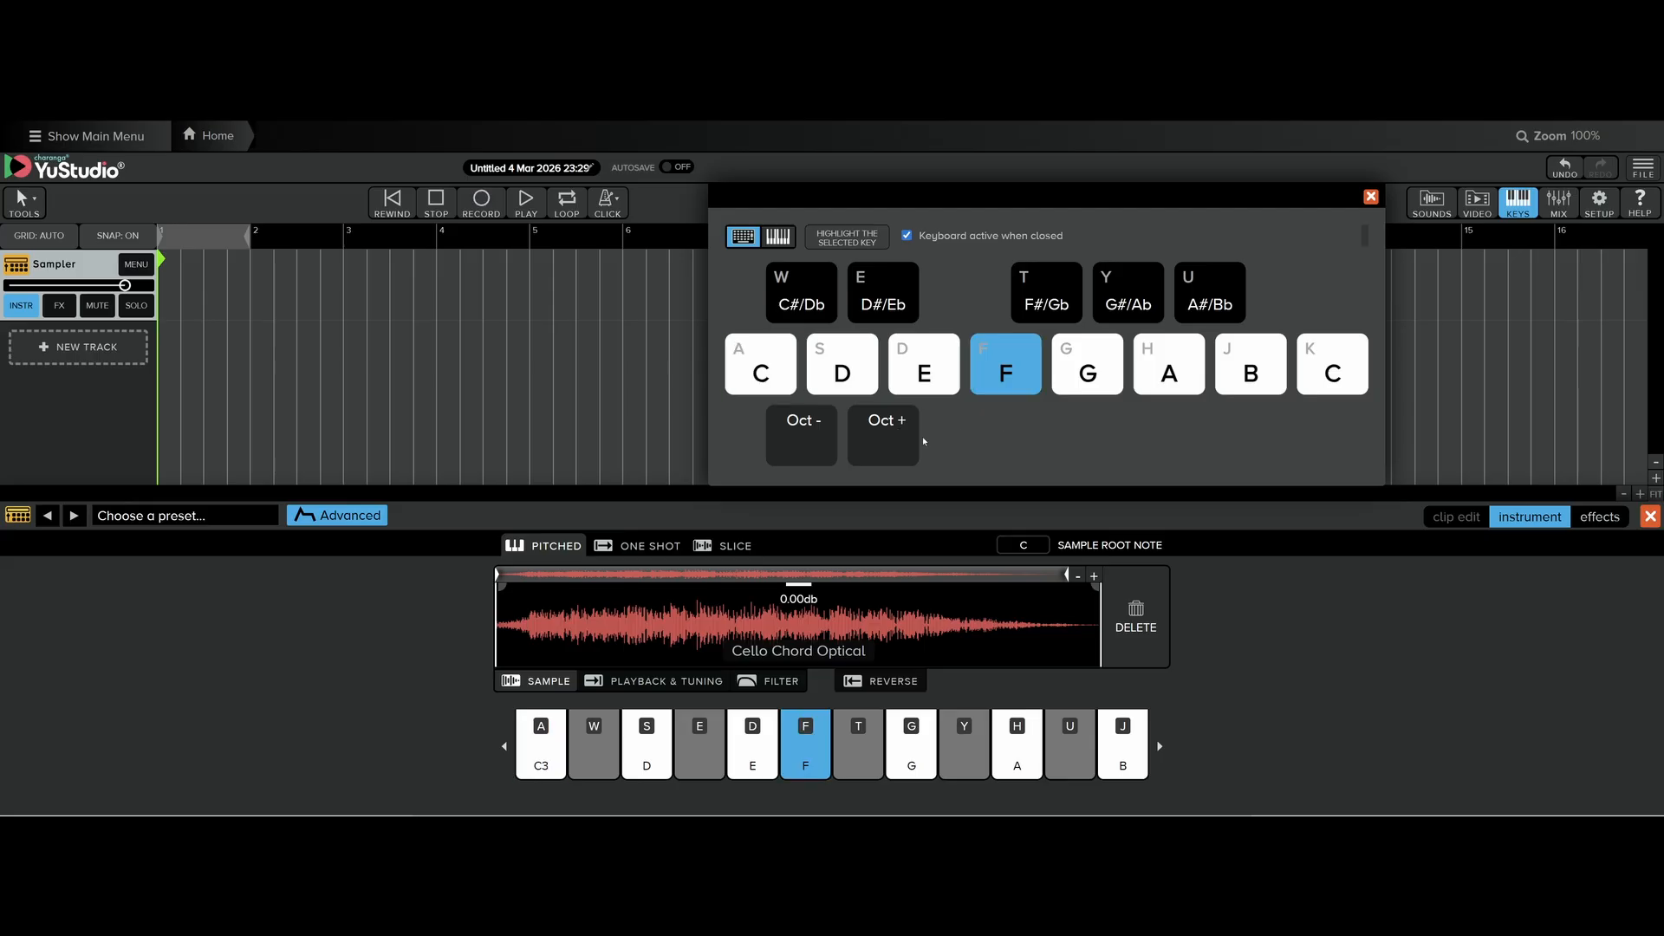
key("d")
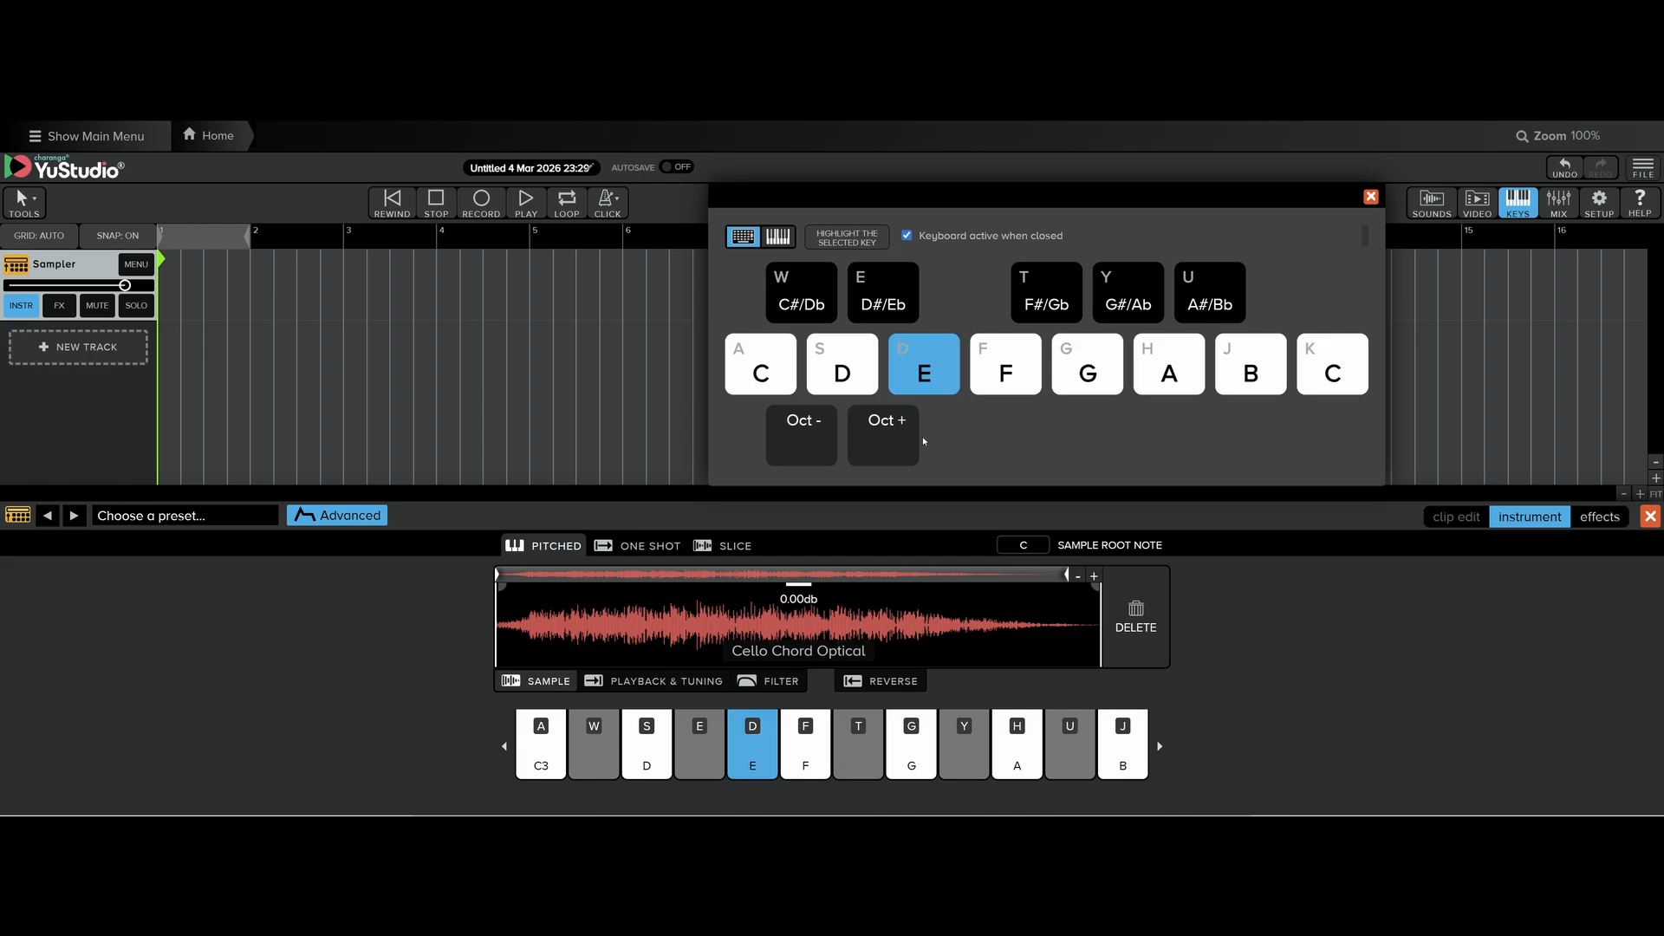
key("g")
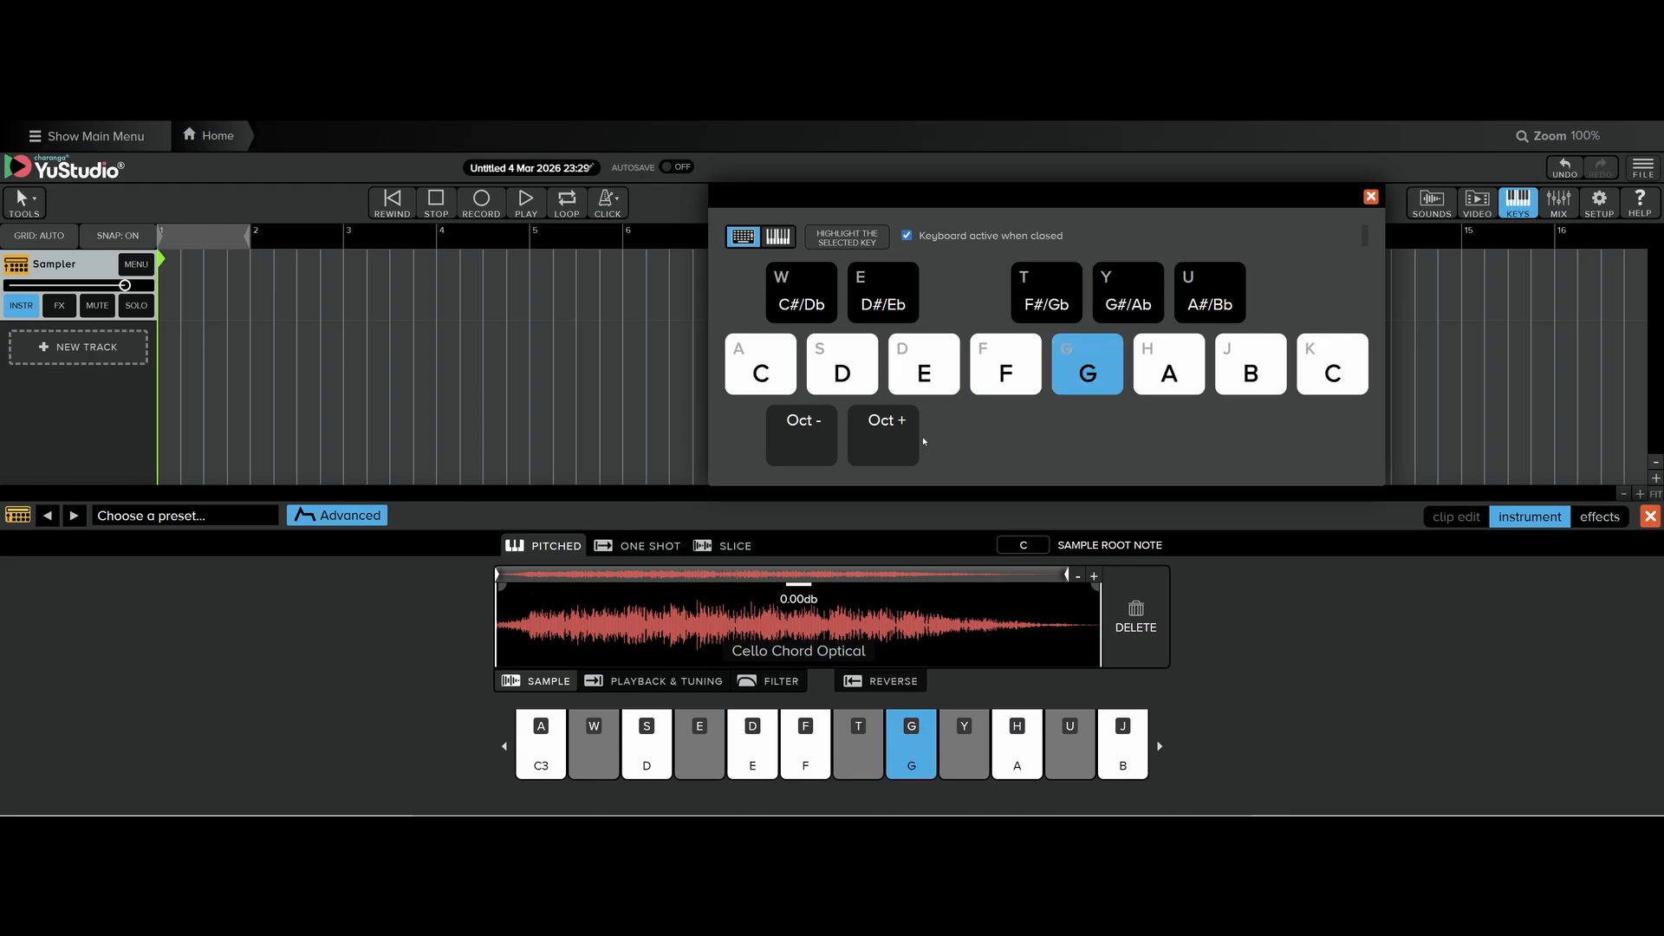
key("a")
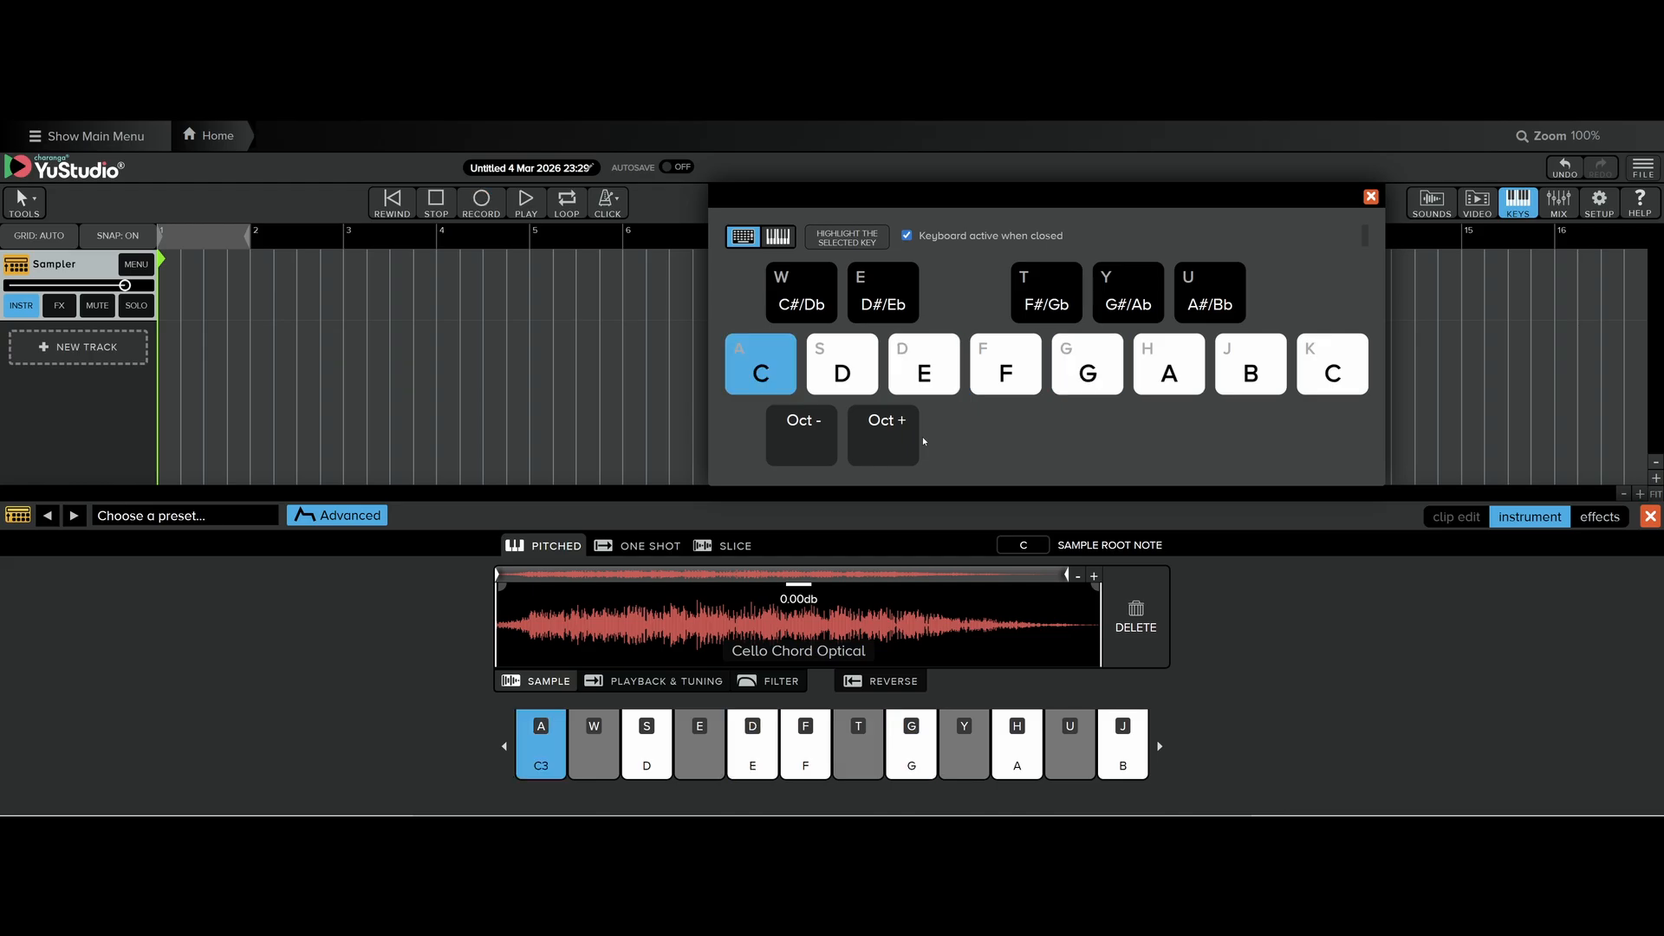
key("g")
key("d")
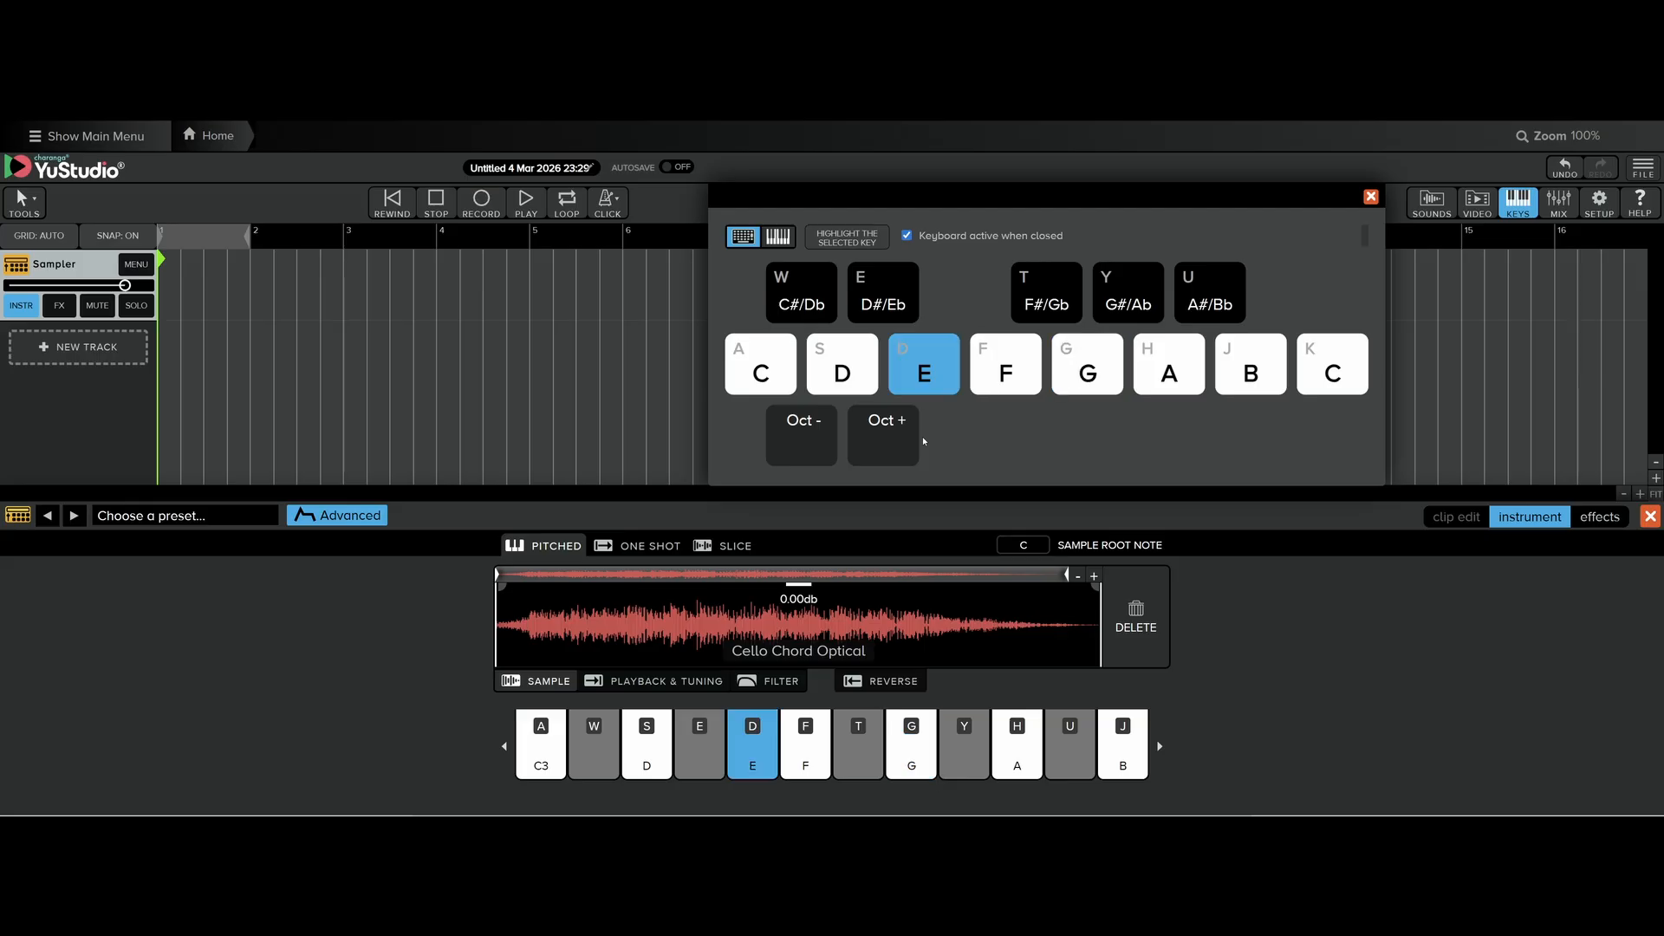
key("f")
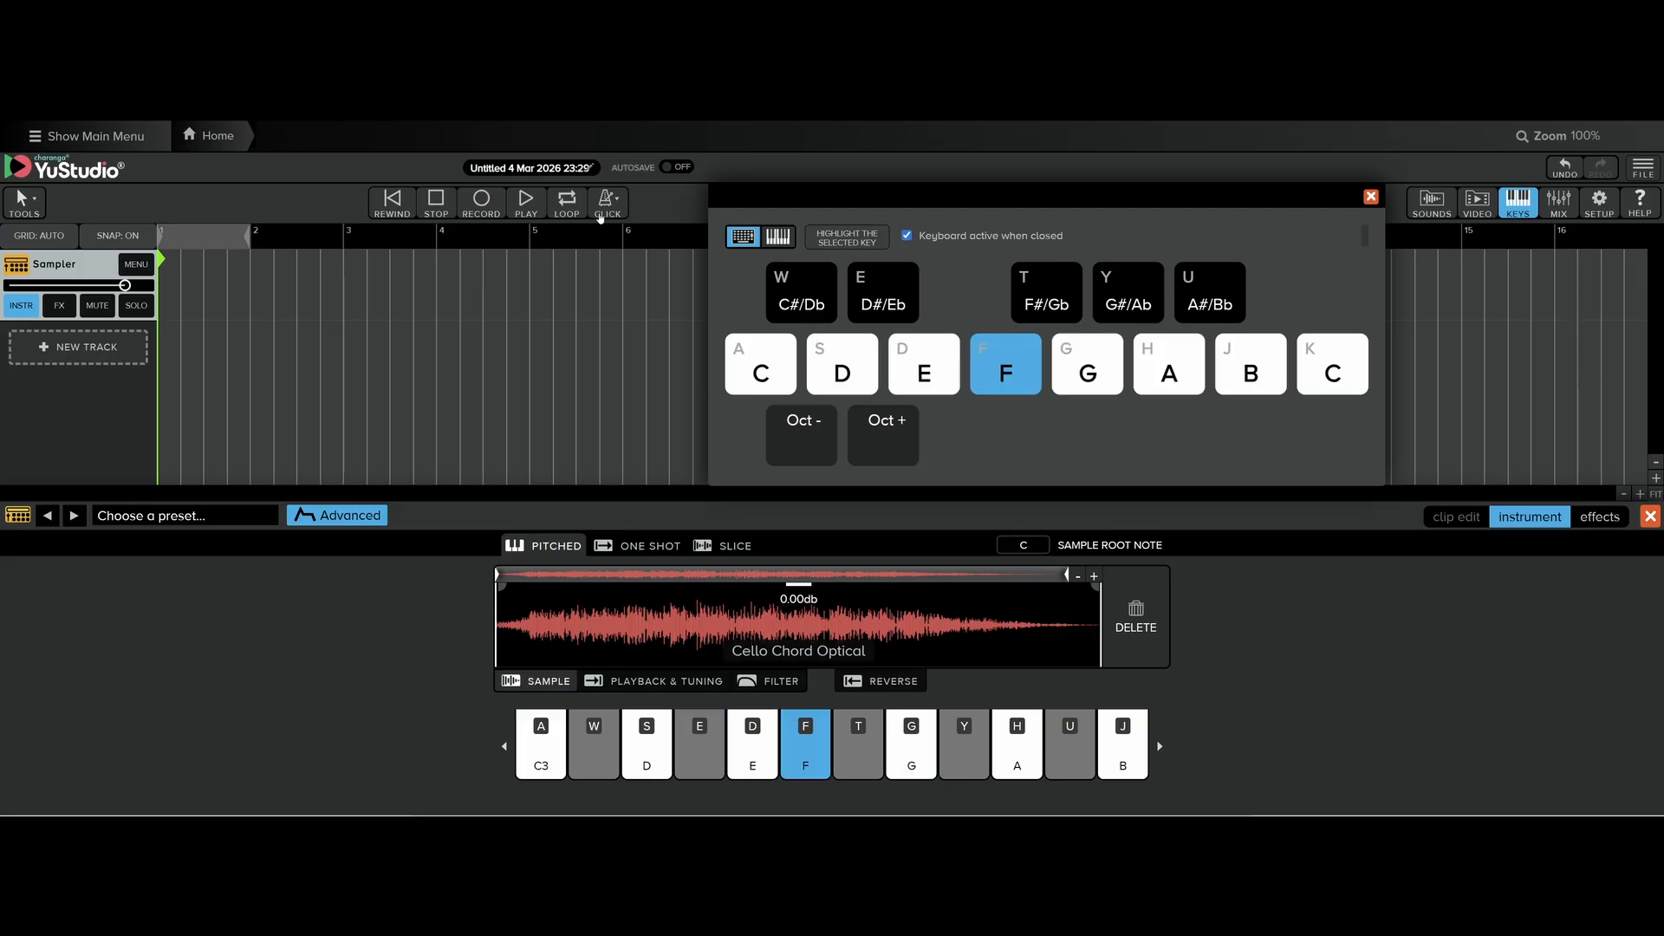
key("s")
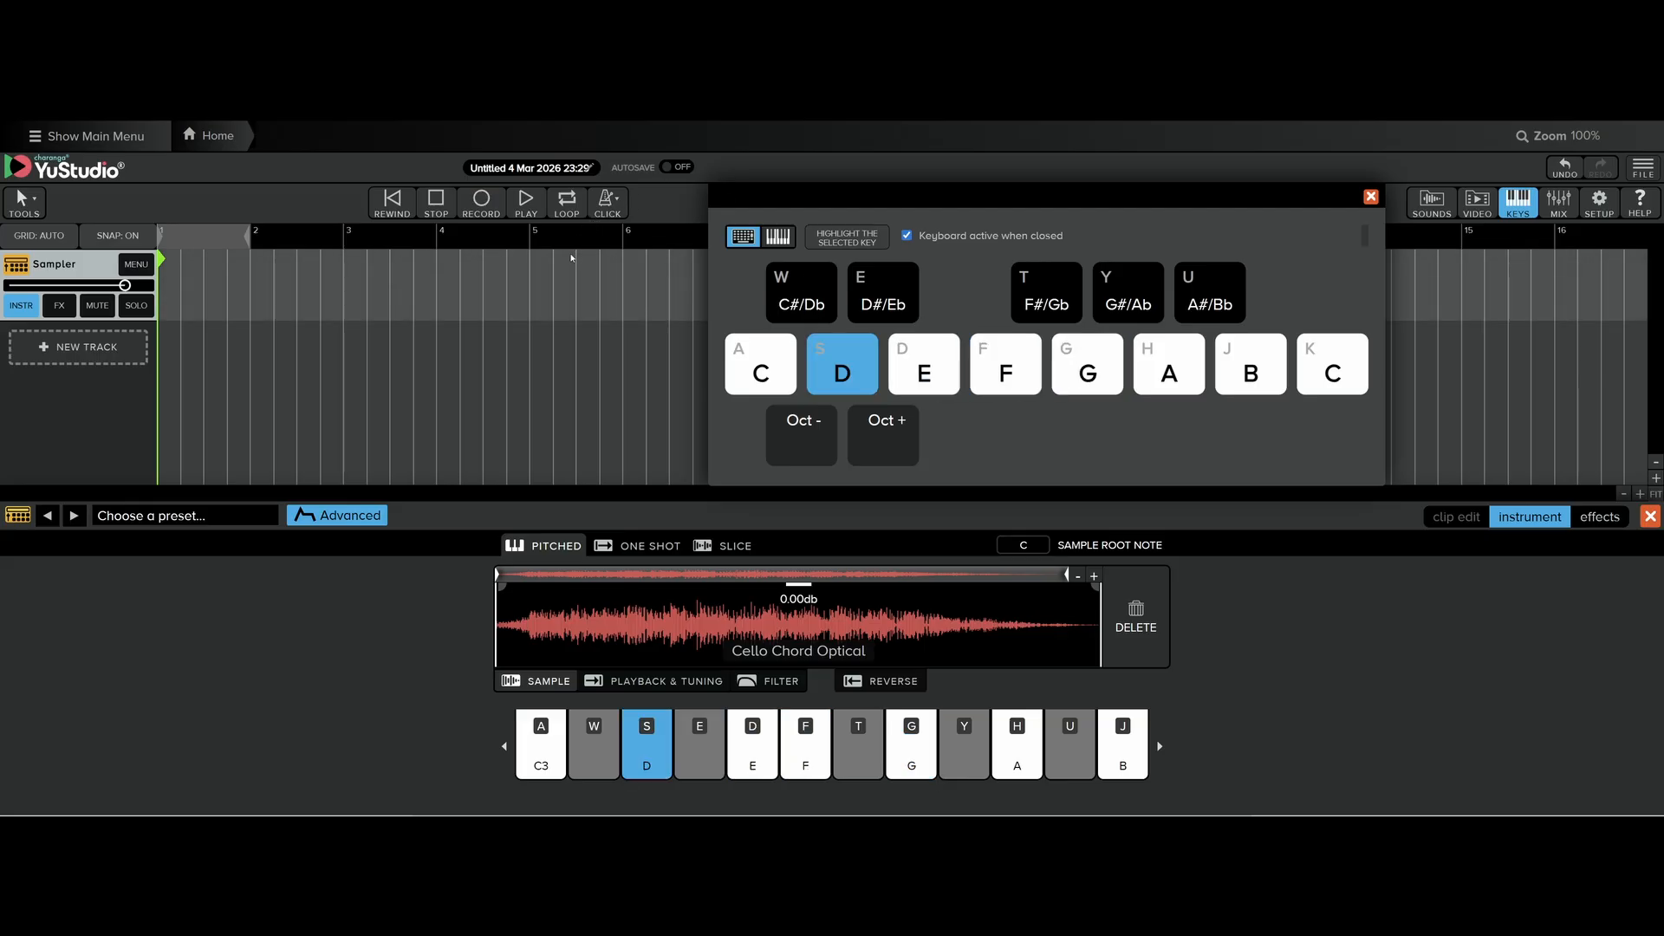
Delete the Cello Chord Optical sample, close the instrument editor and remove the Sampler track.
left_click(1137, 624)
left_click(1651, 516)
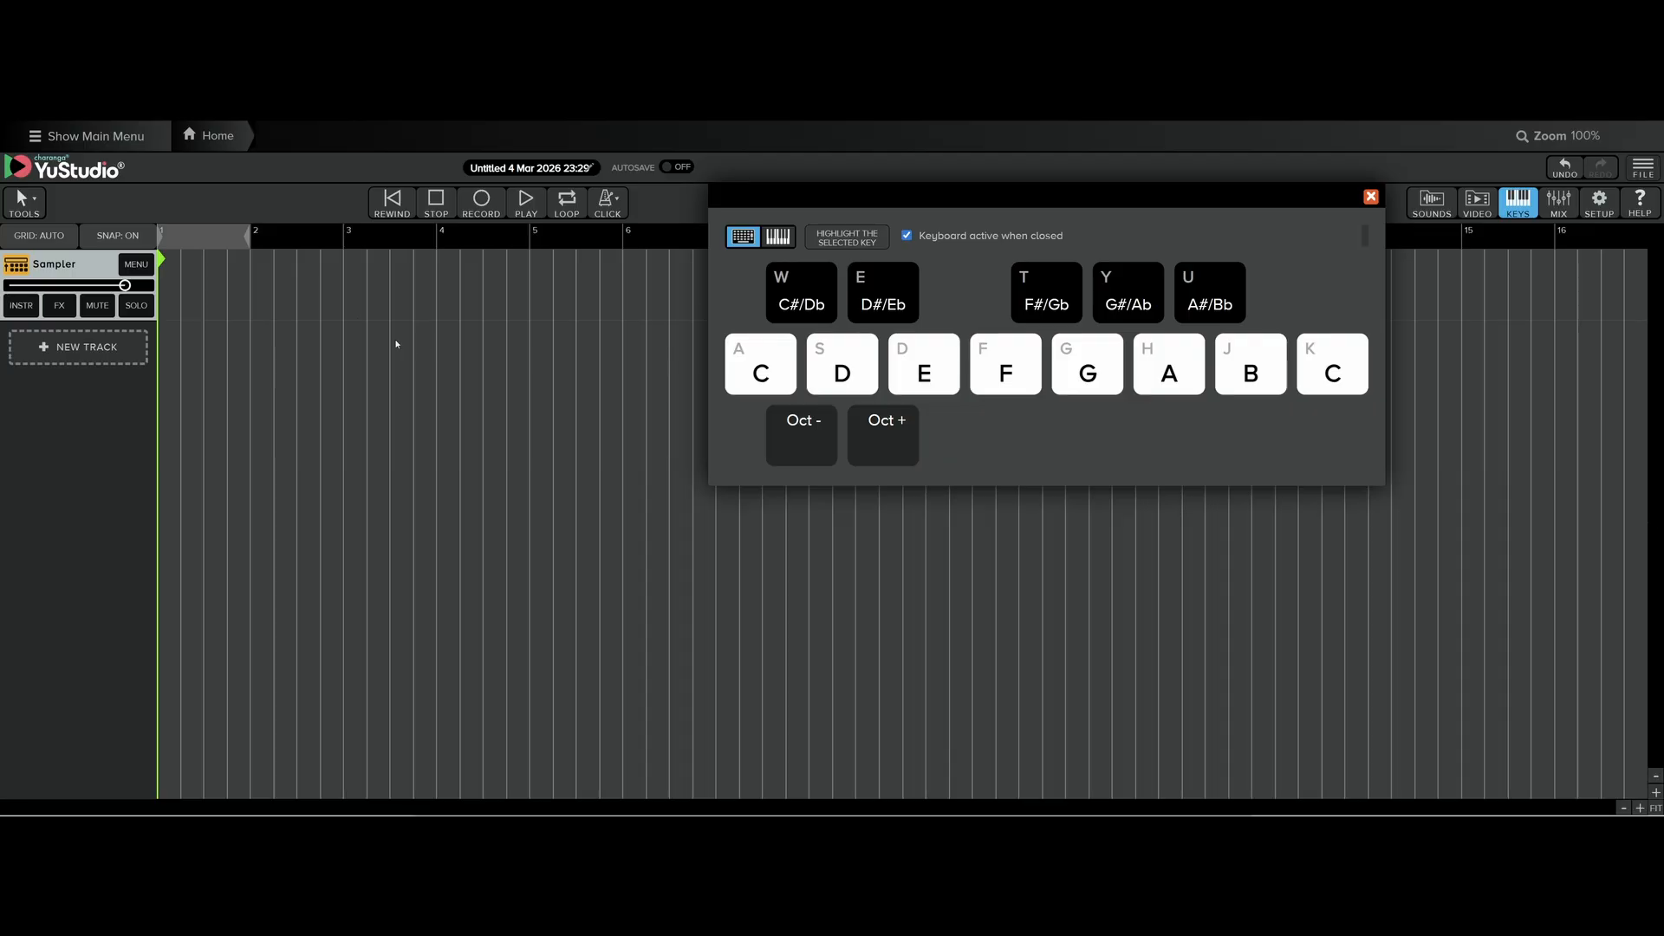
left_click(136, 265)
left_click(183, 260)
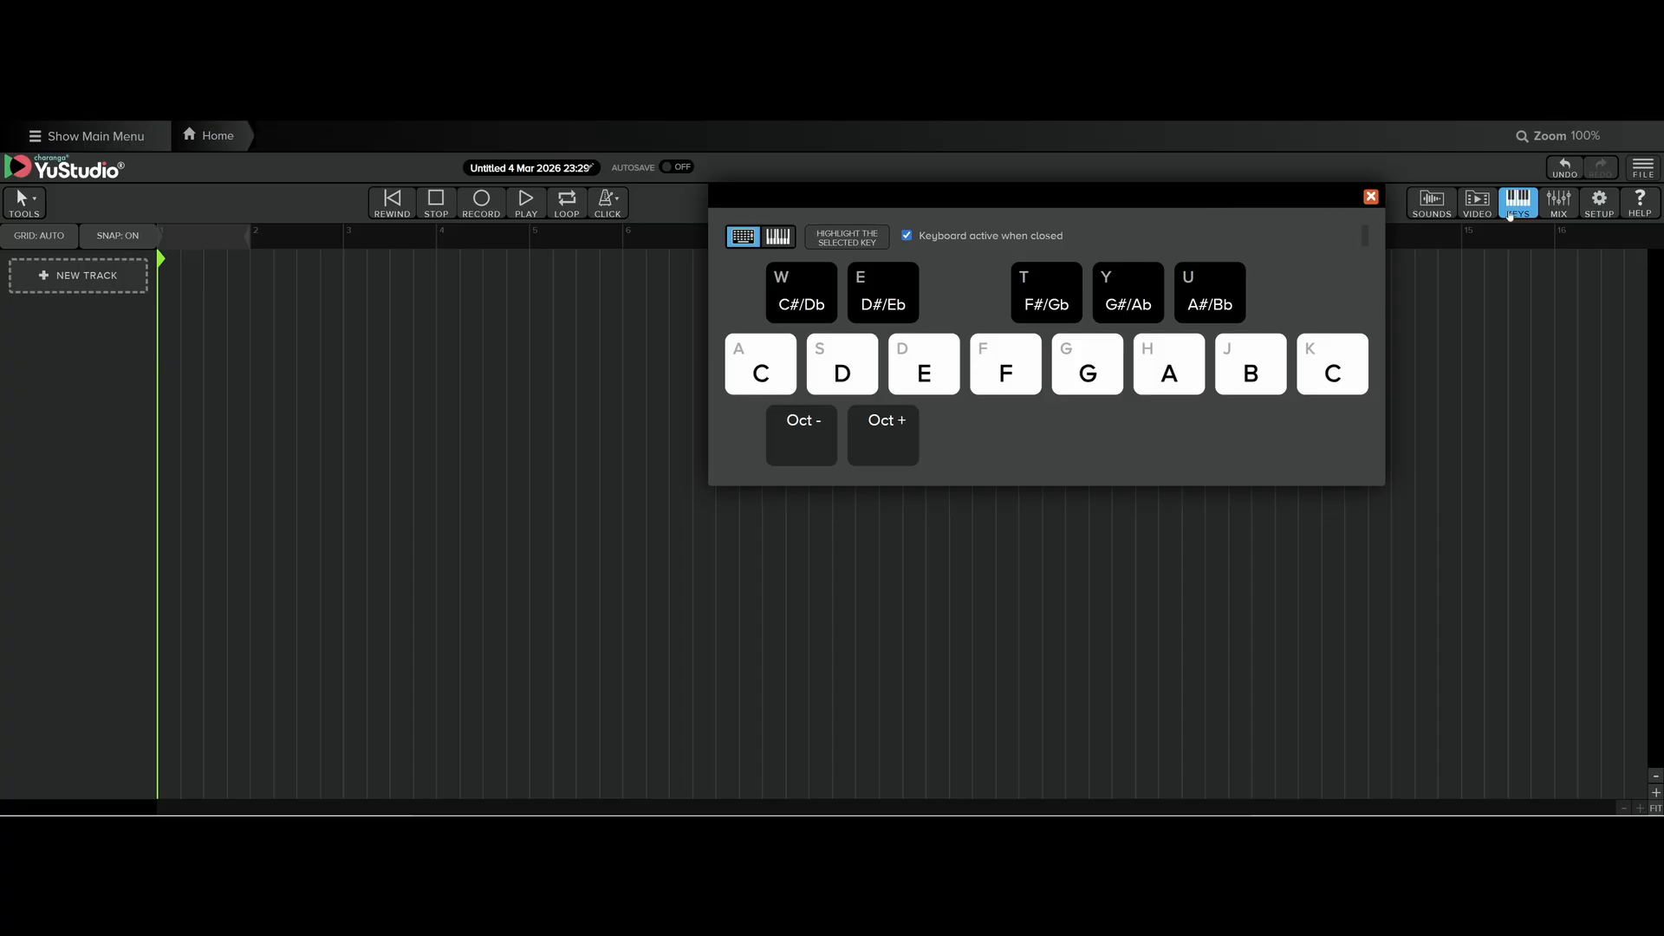
Add a new Sampler track as a Pitched Instrument and open the sounds library for choosing a sample.
left_click(87, 282)
left_click(193, 294)
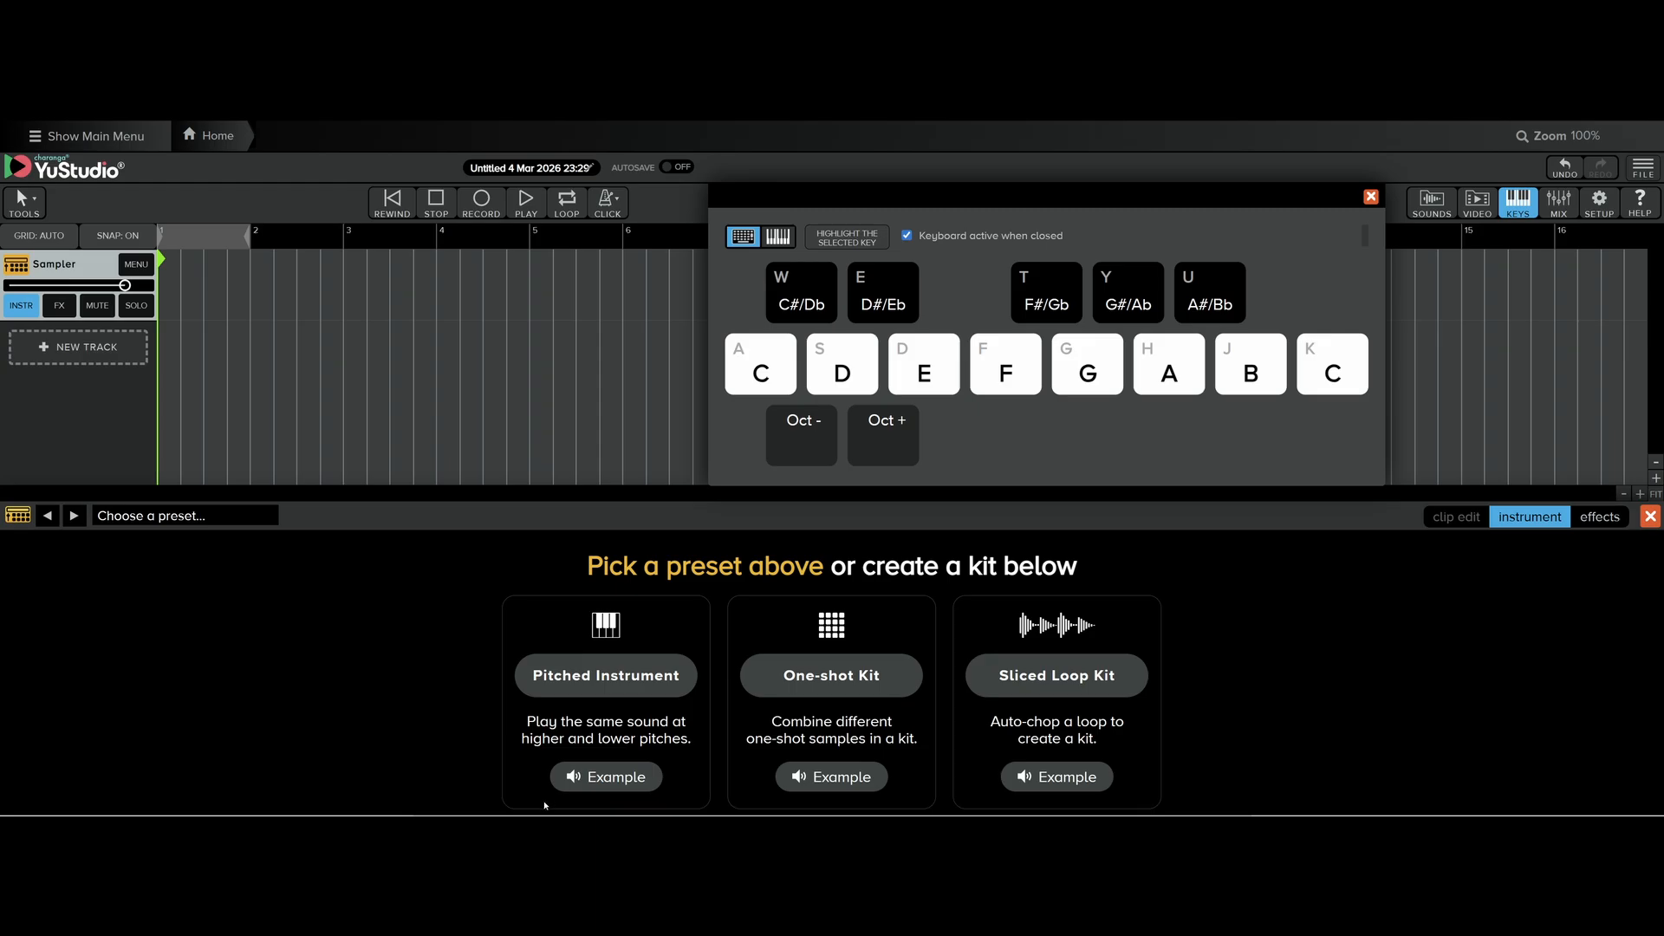
left_click(625, 680)
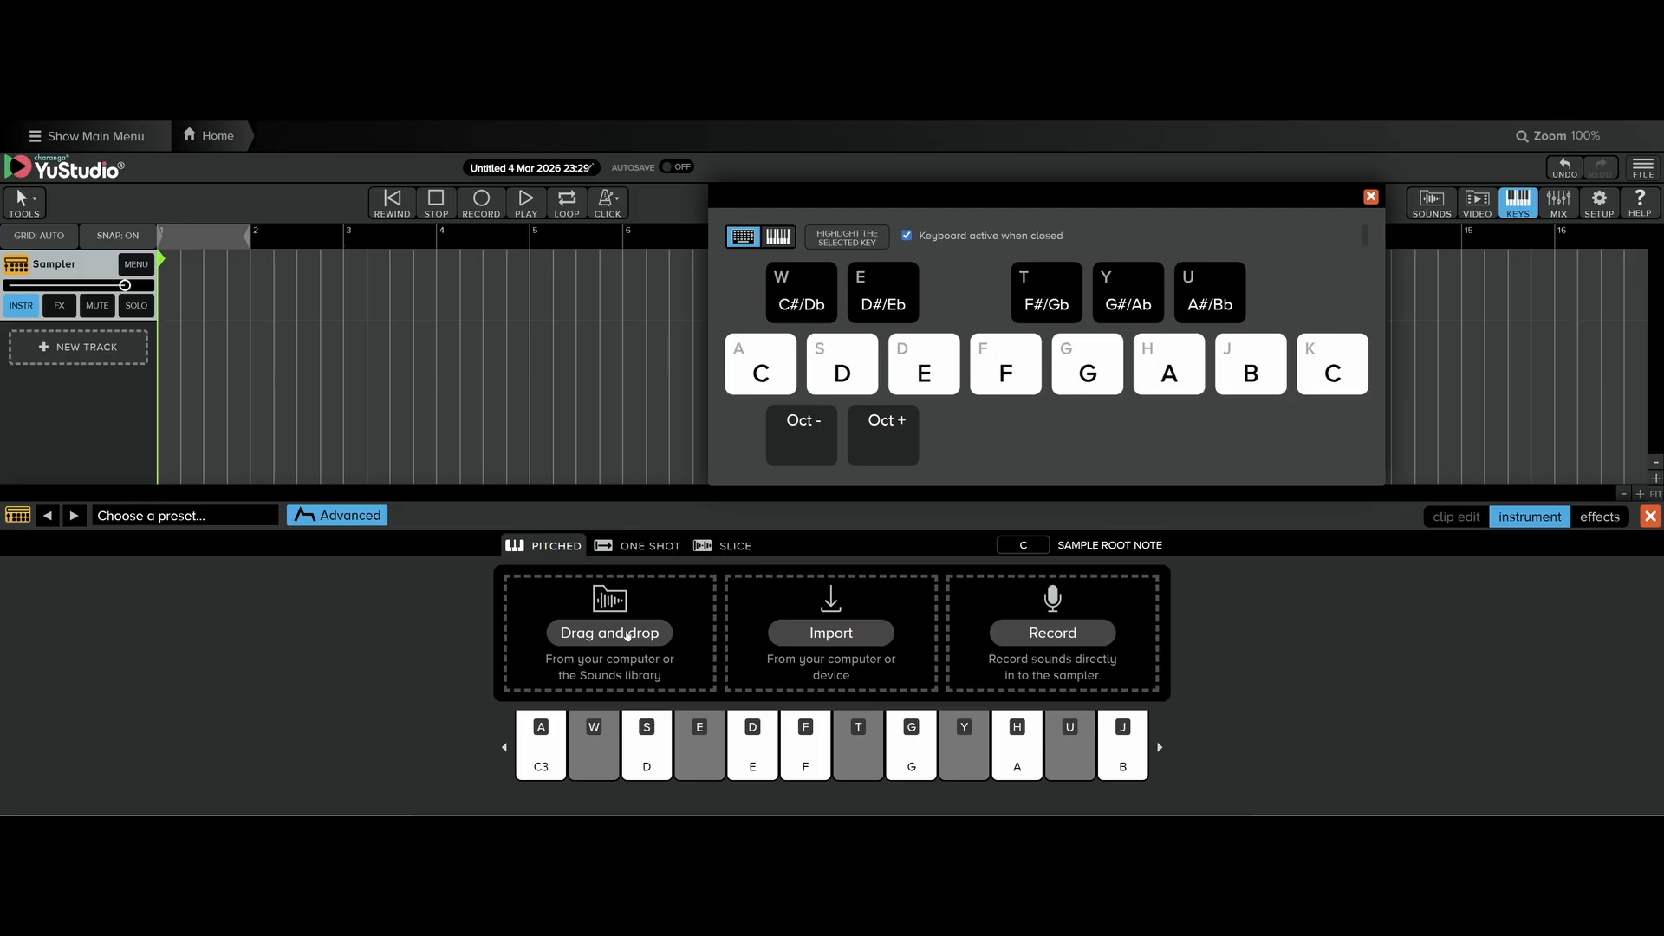
left_click(628, 633)
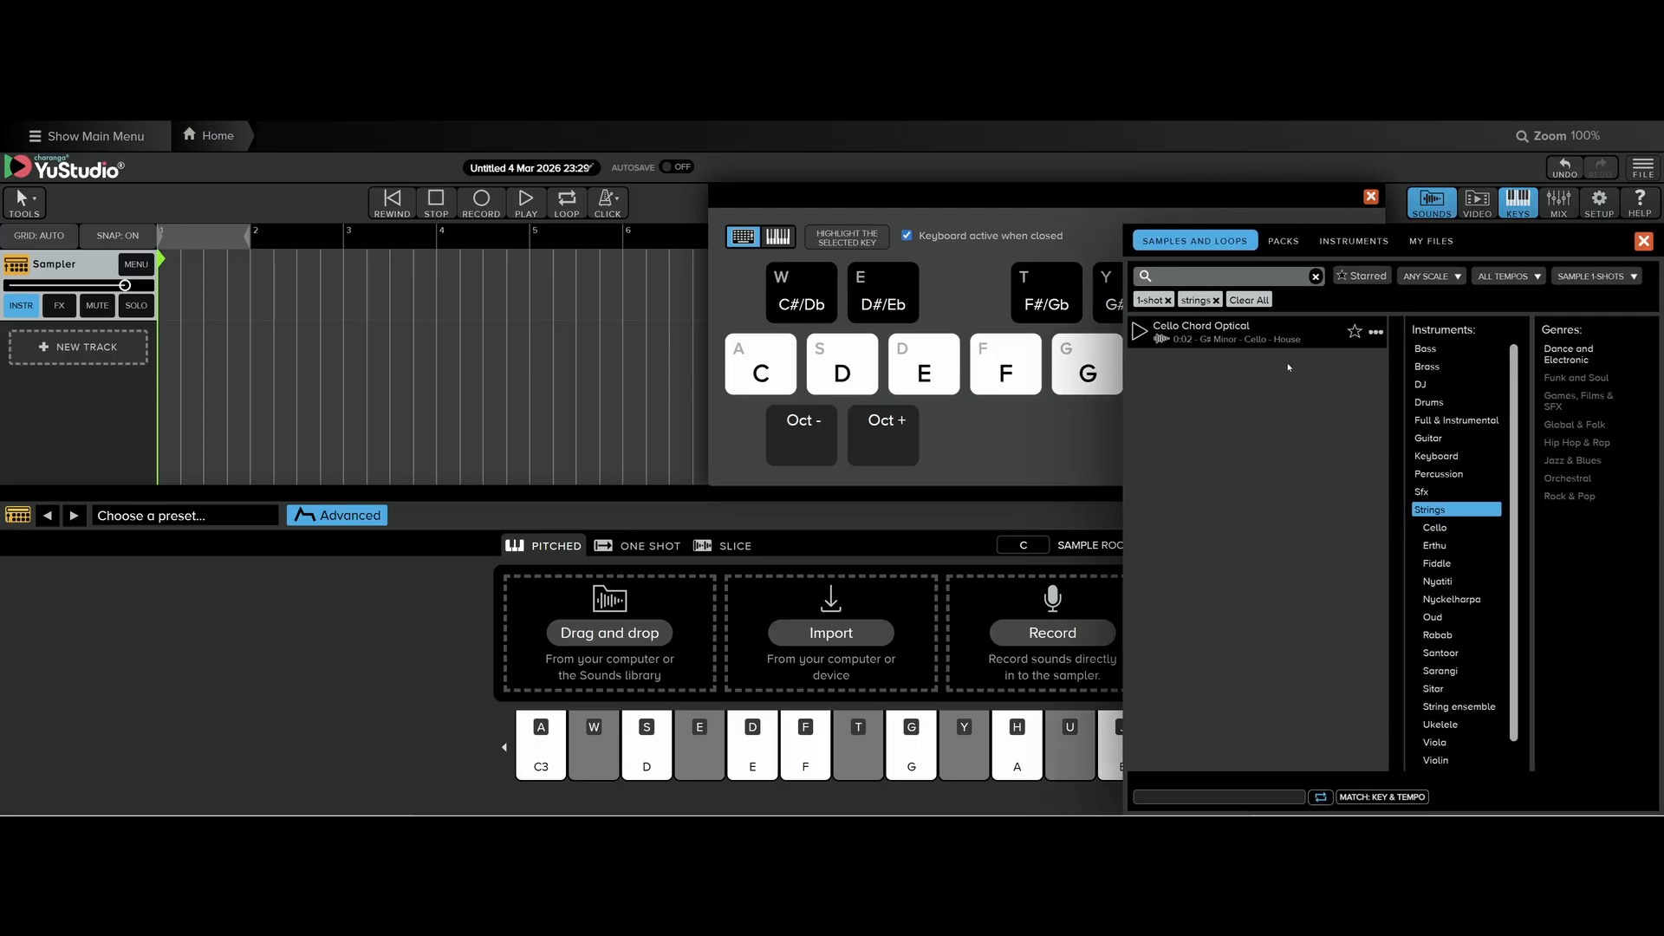
Clear all sounds library filters, try showing only Sample 1-Shots, and return the type filter to All Types.
left_click(1249, 300)
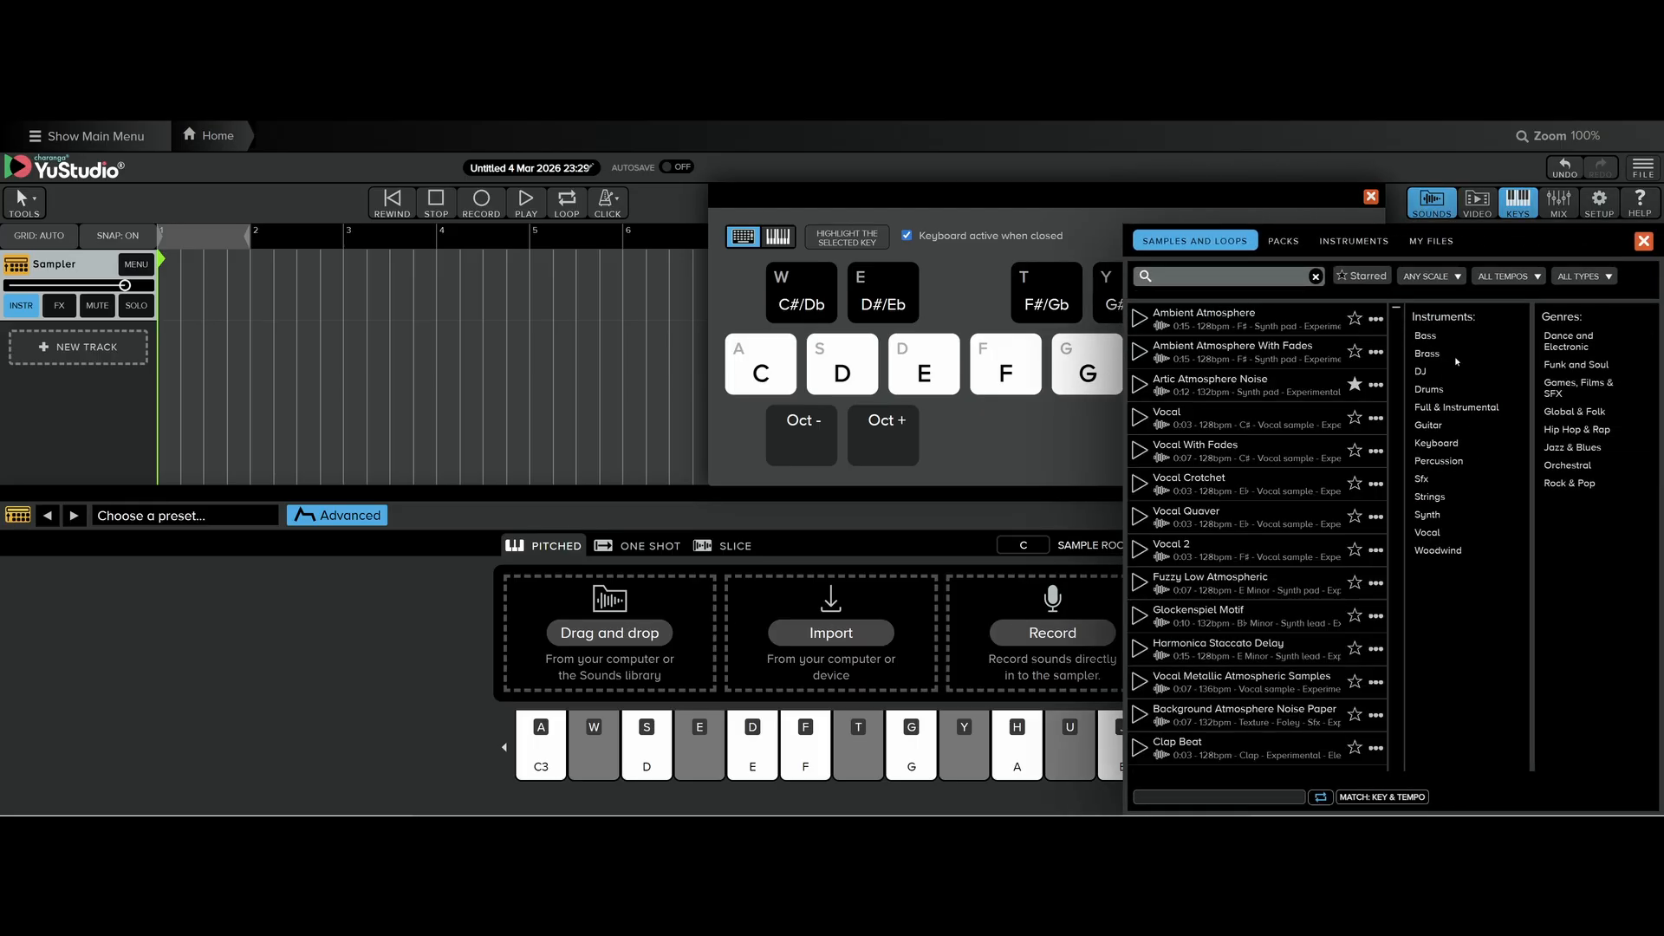
scroll(1157, 686, "down", 5)
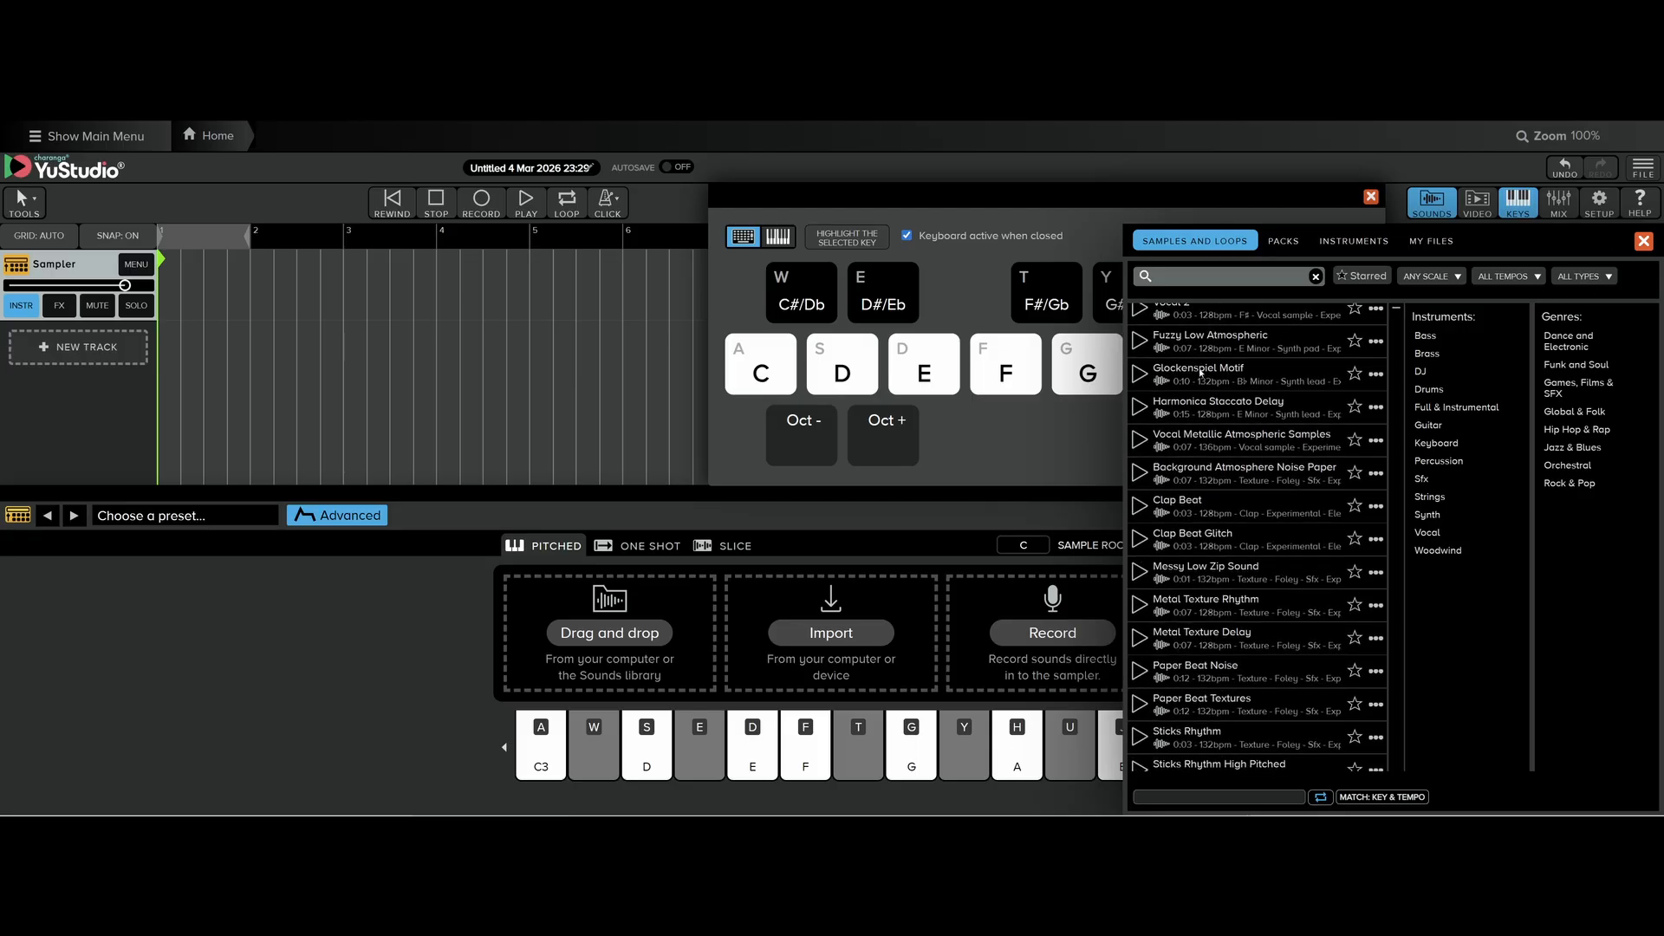
left_click(1608, 278)
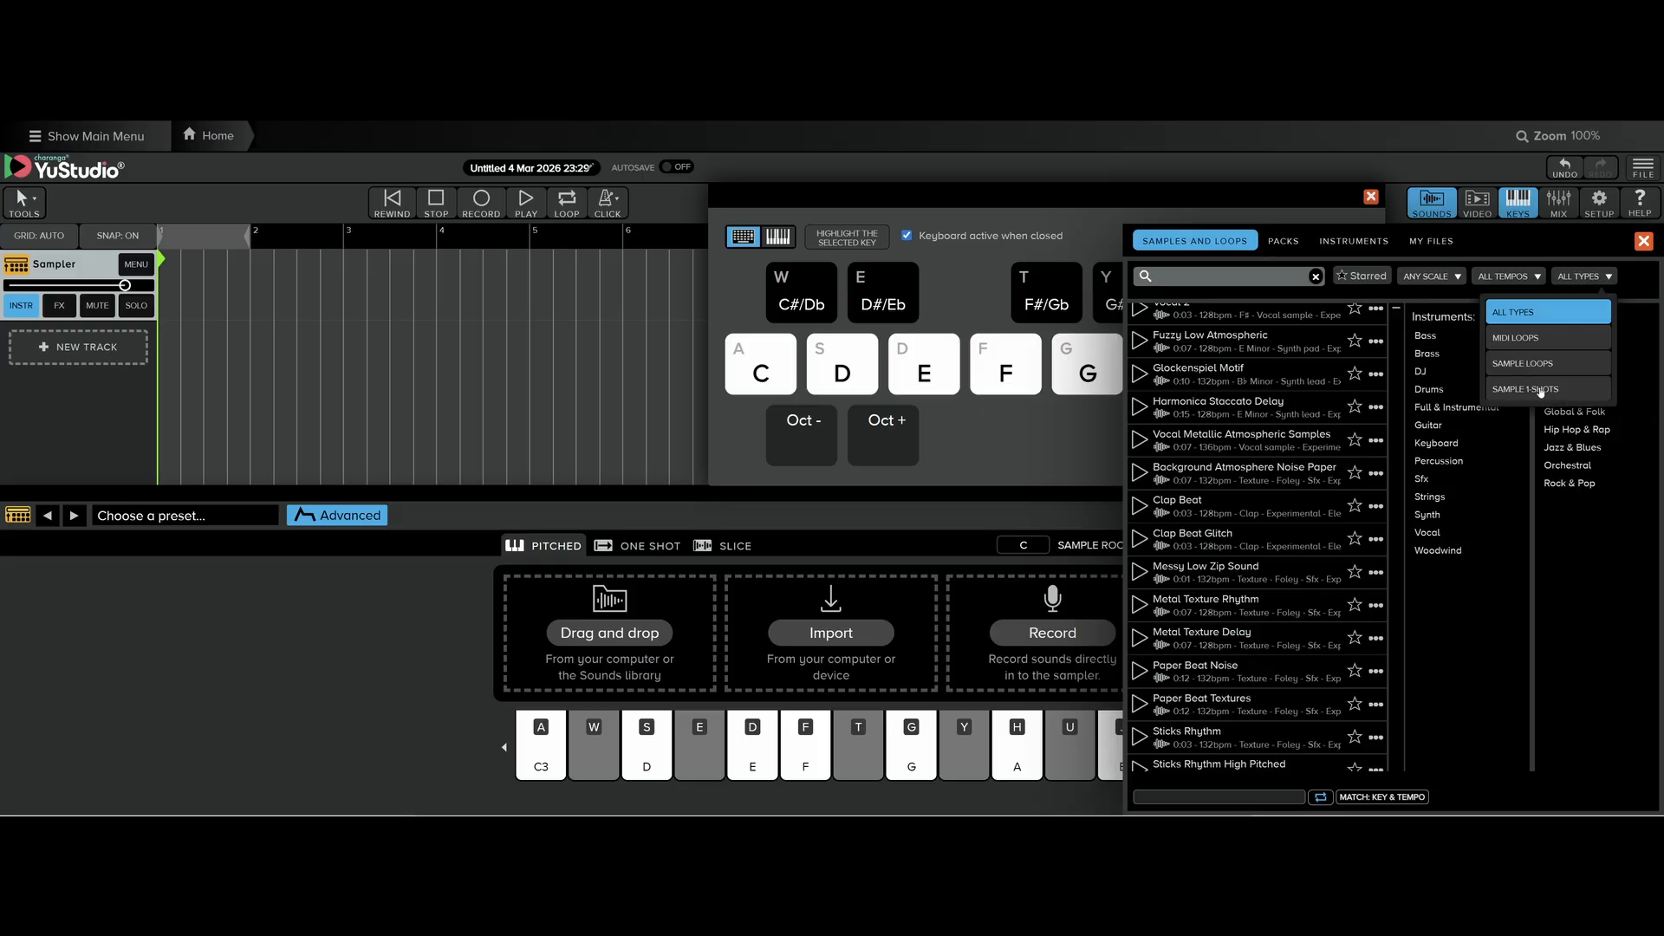
left_click(1532, 391)
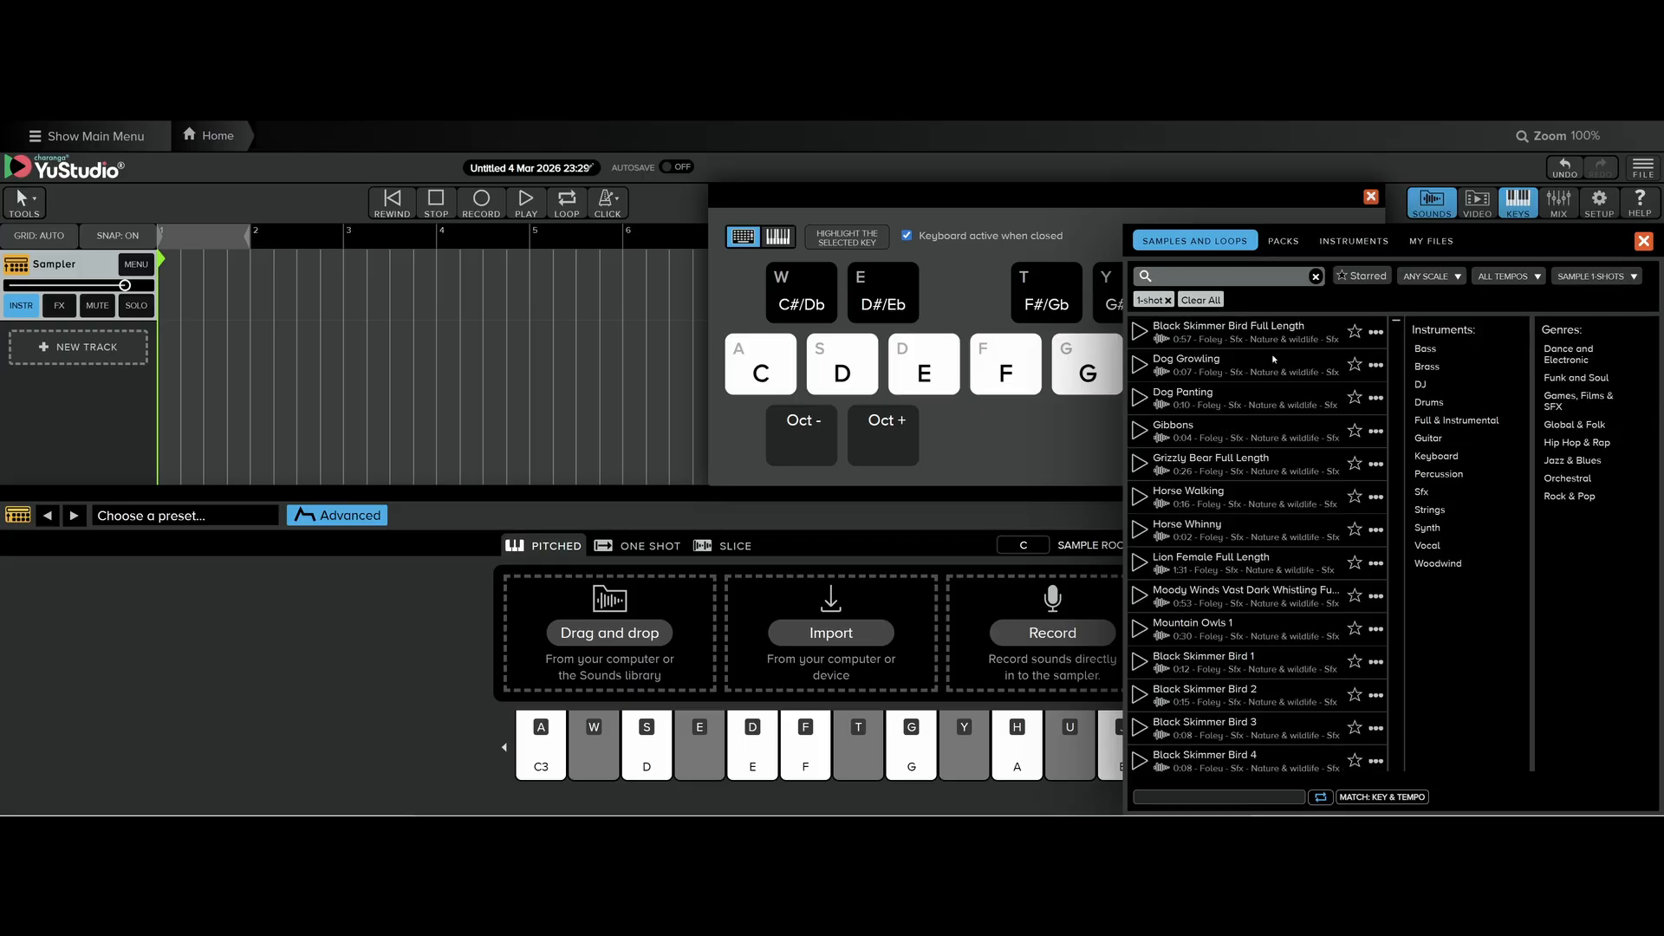
left_click(1605, 278)
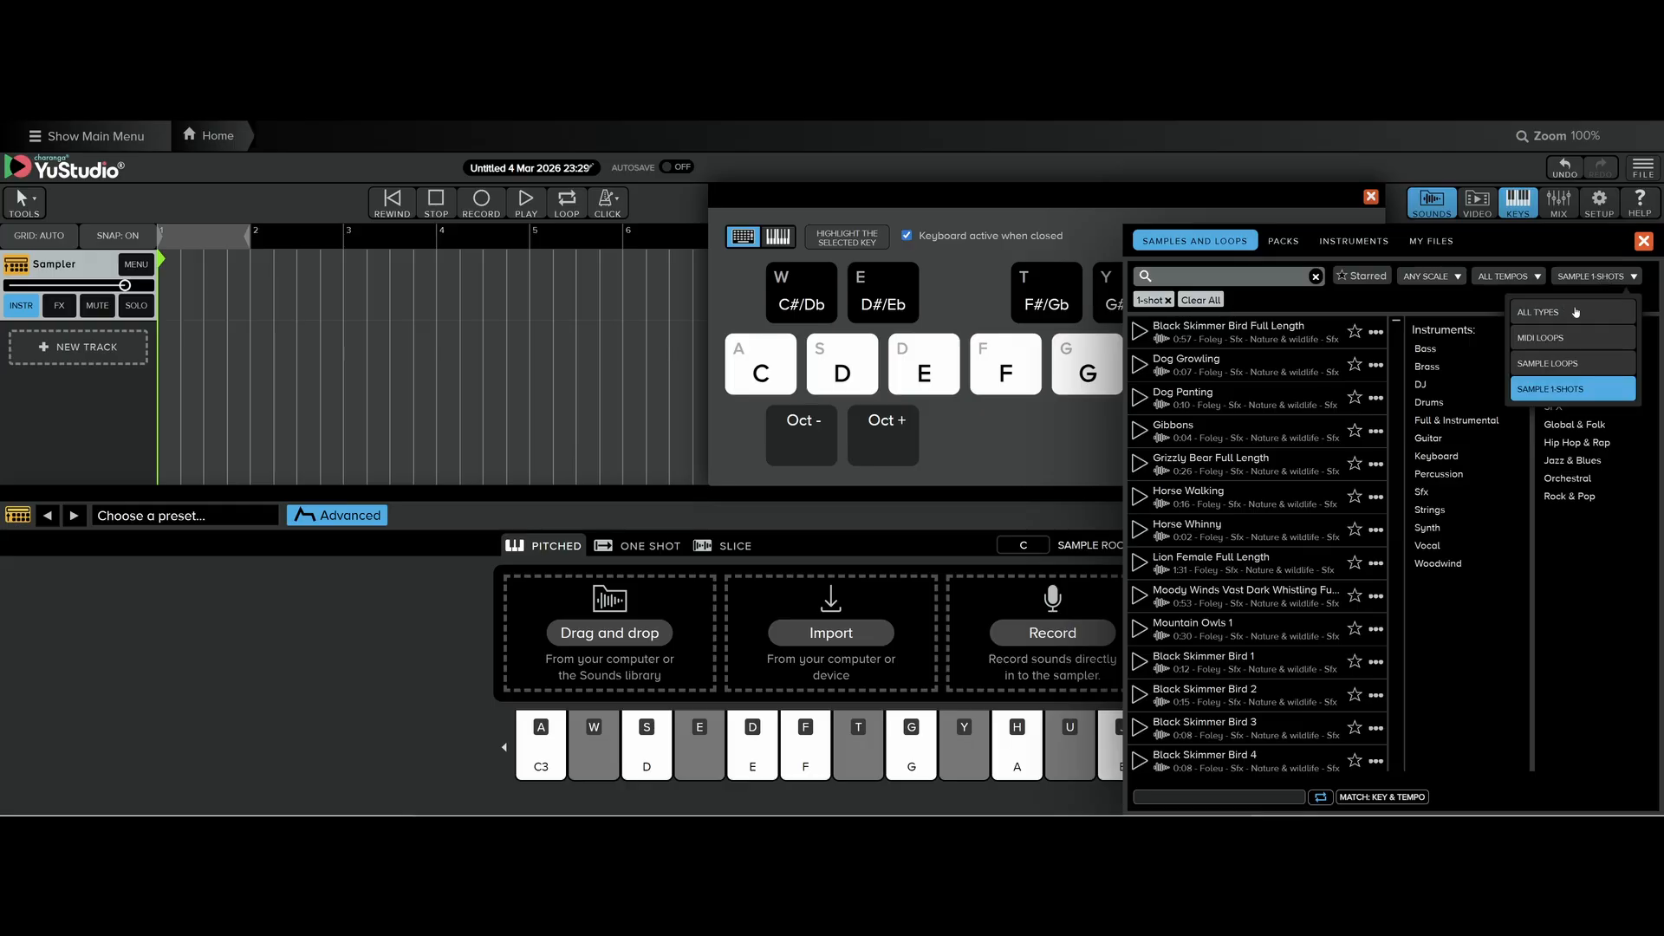
left_click(1556, 318)
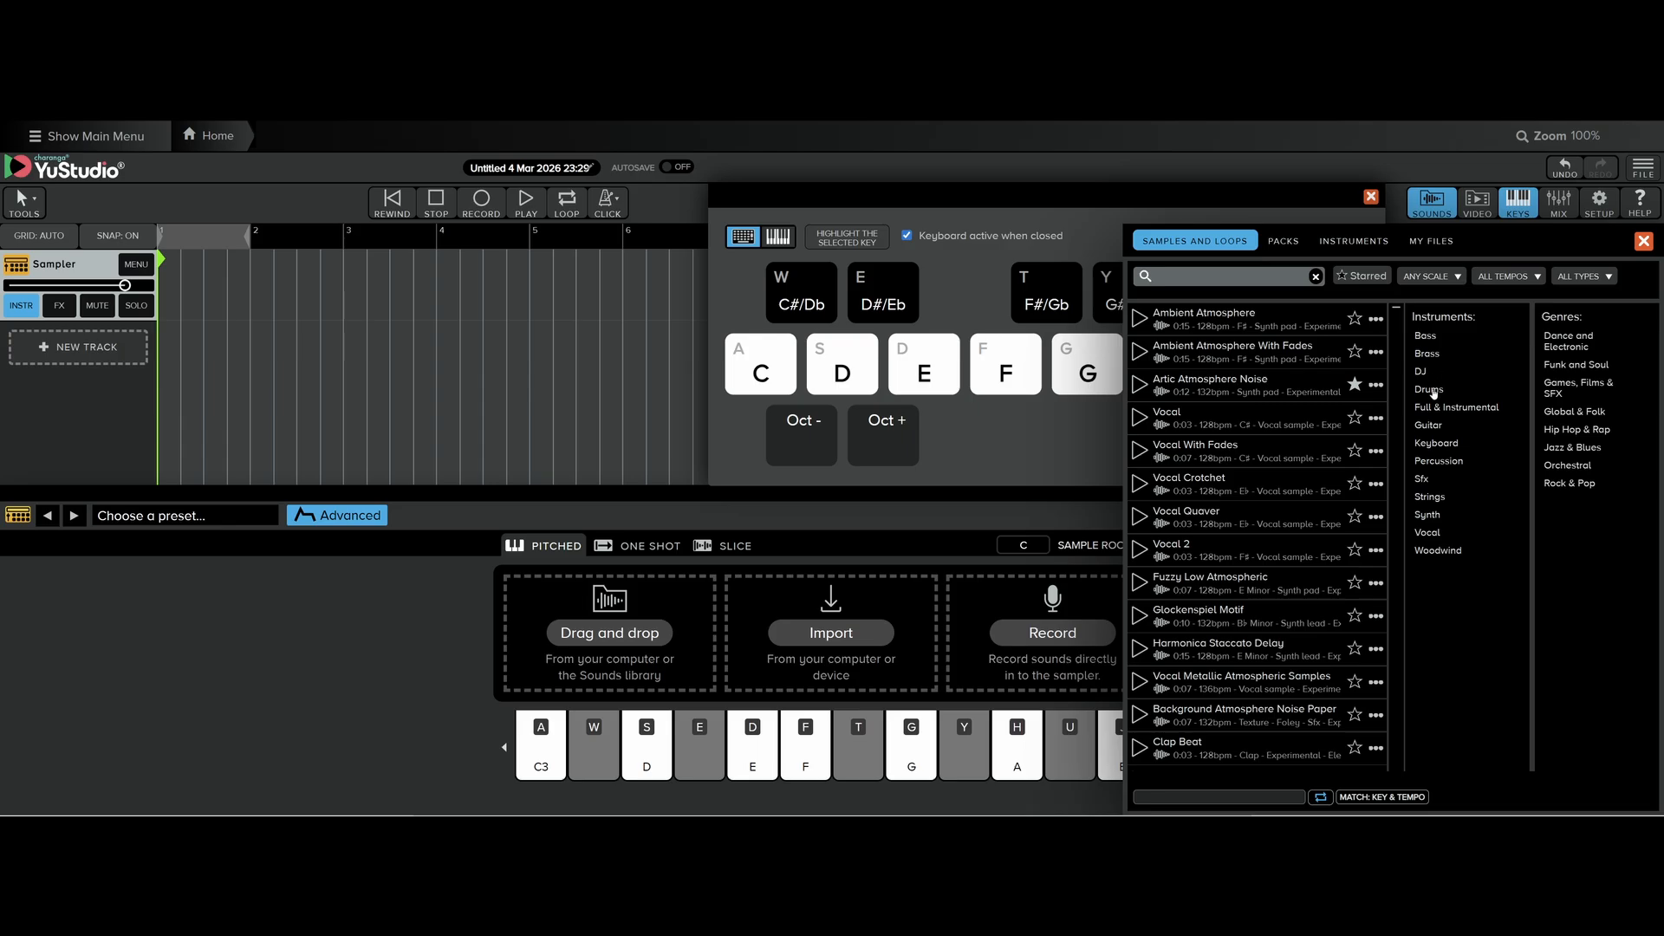
Filter the library by Brass, load the 140 bpm A Minor Trumpet 02 Loop into the sampler, and play C3 and E.
left_click(1429, 356)
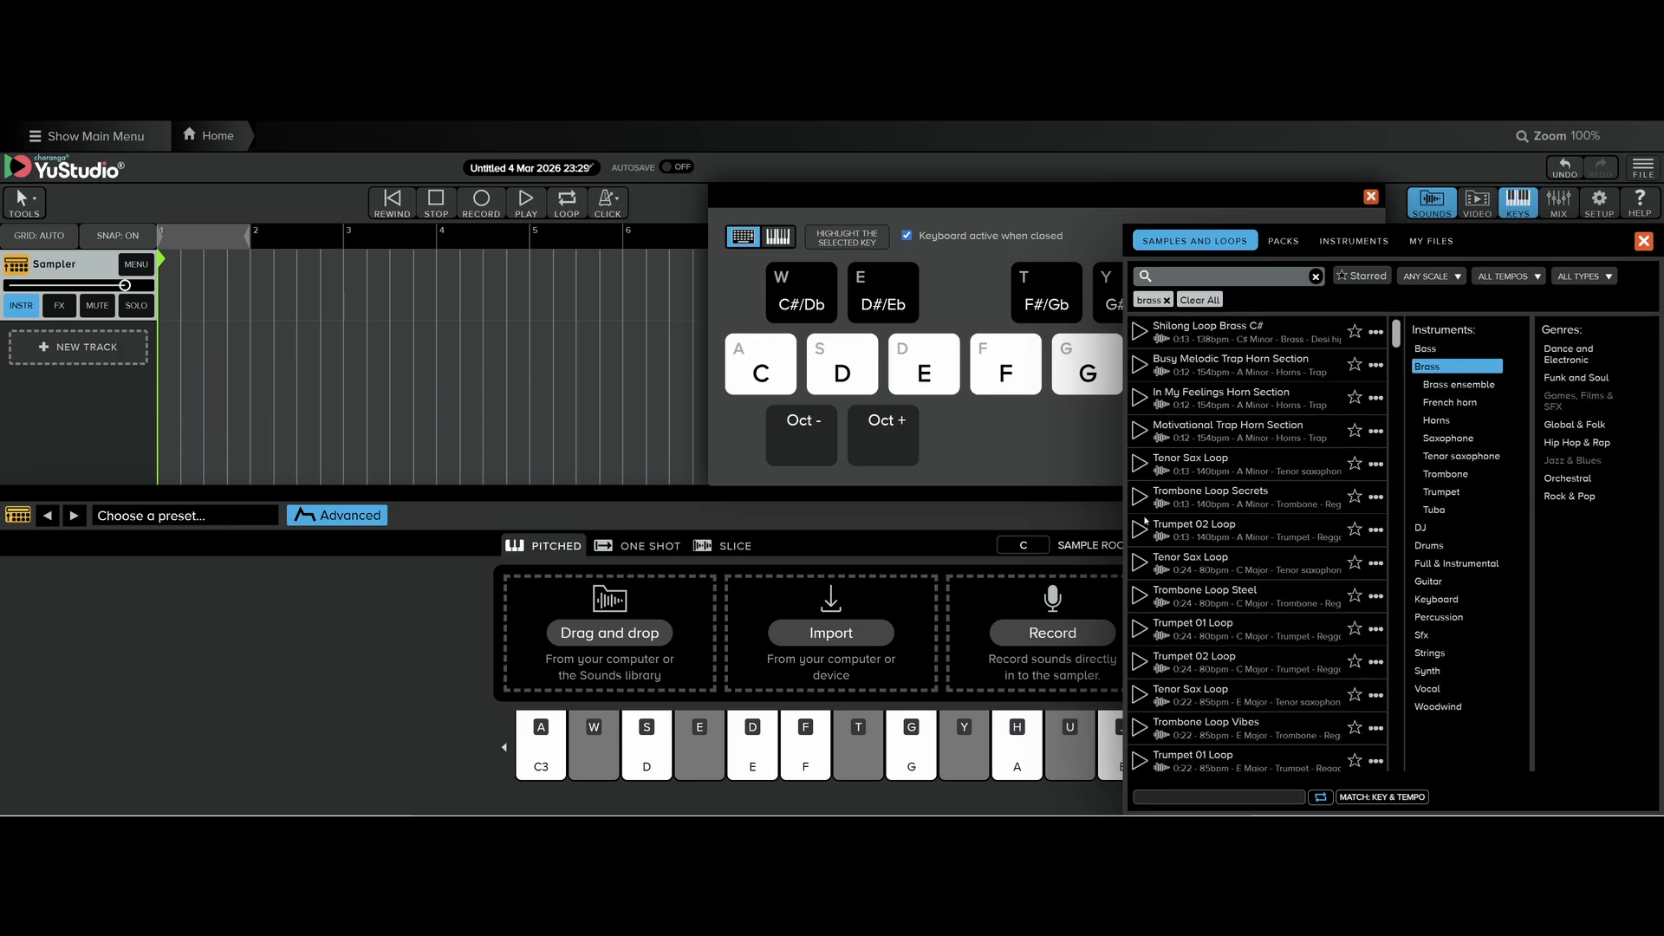
left_click_drag(1238, 537, 534, 642)
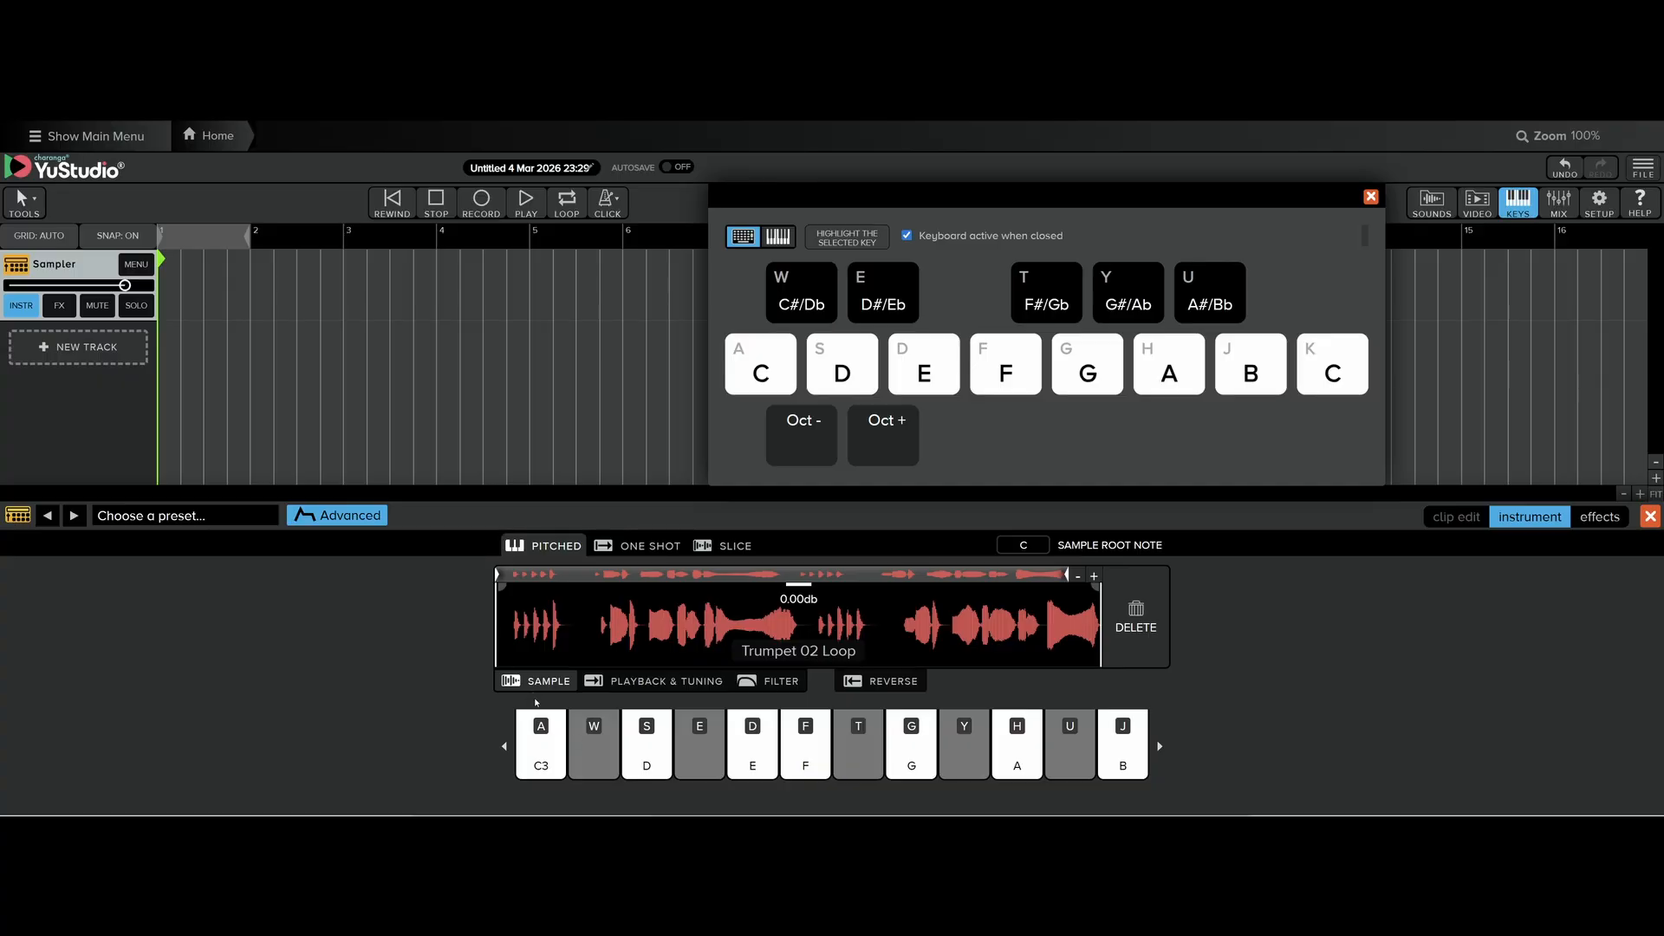
left_click(557, 756)
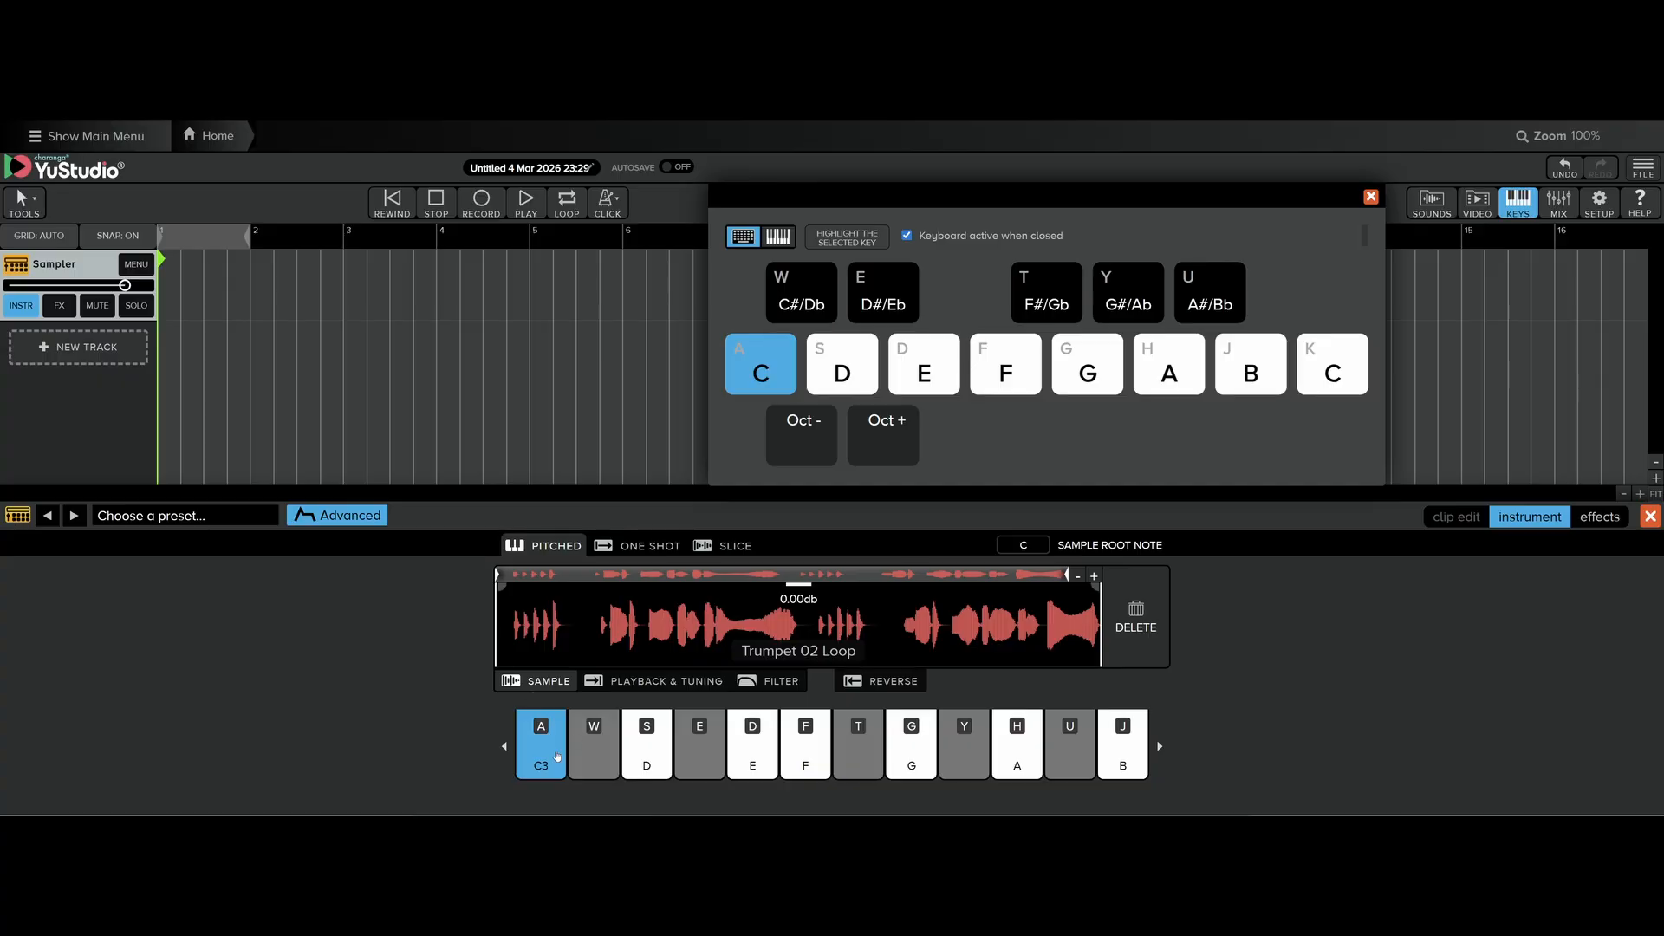
left_click(737, 763)
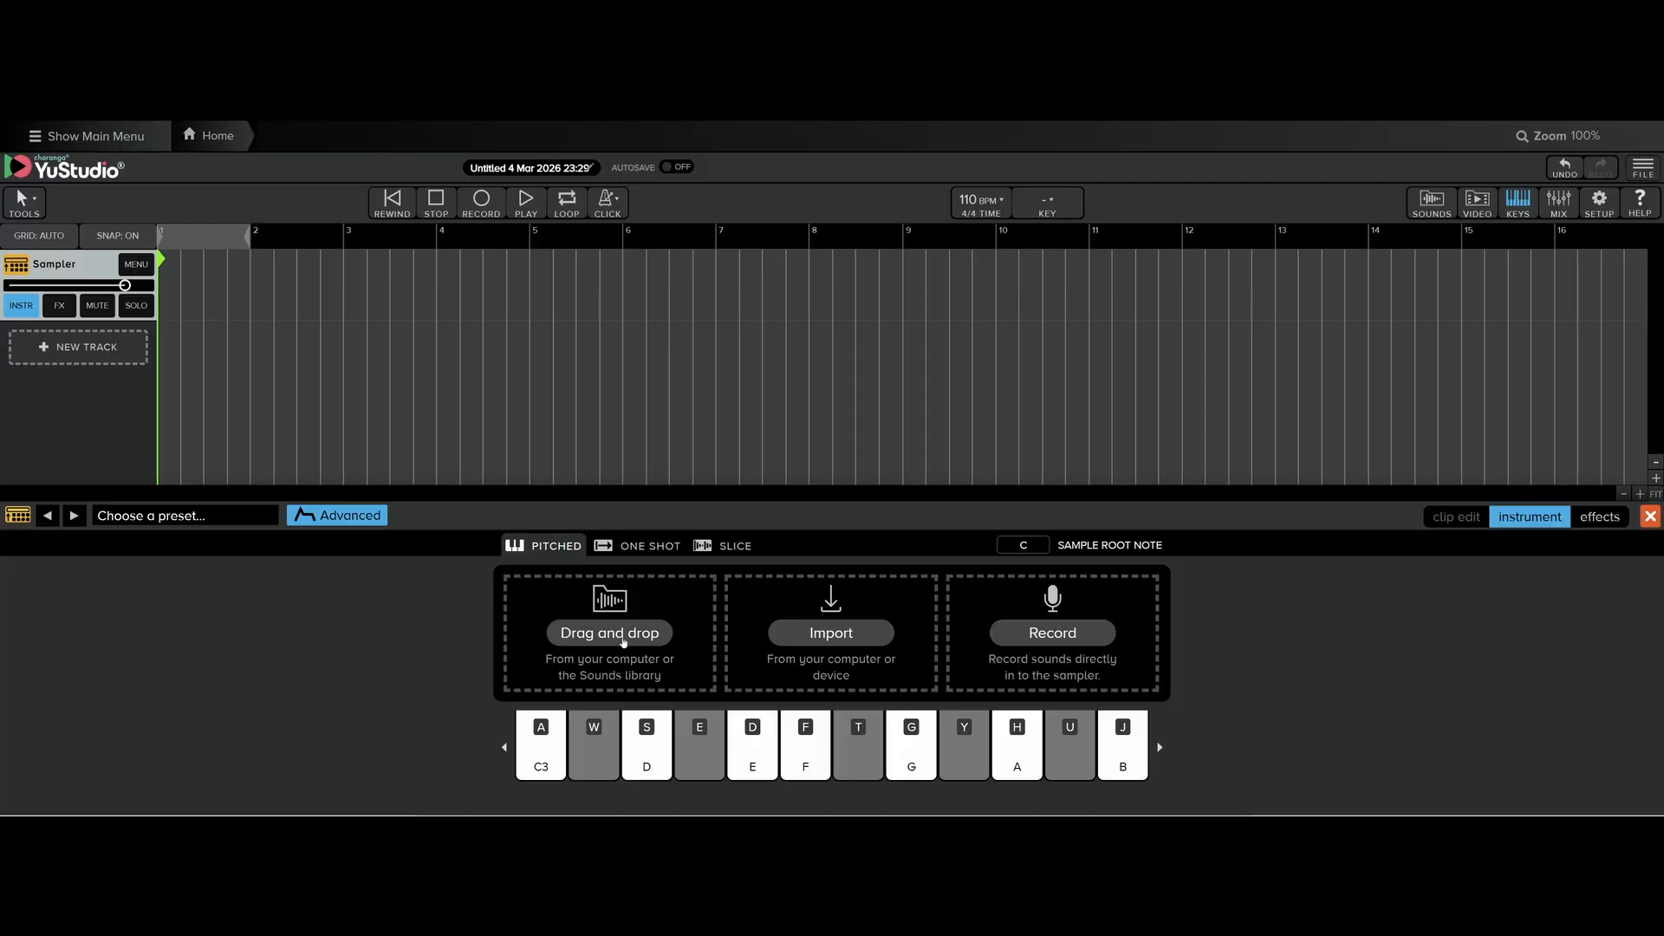
Undo the removal of the Trumpet 02 Loop sample and switch the sampler to One Shot mode.
key("ctrl+z")
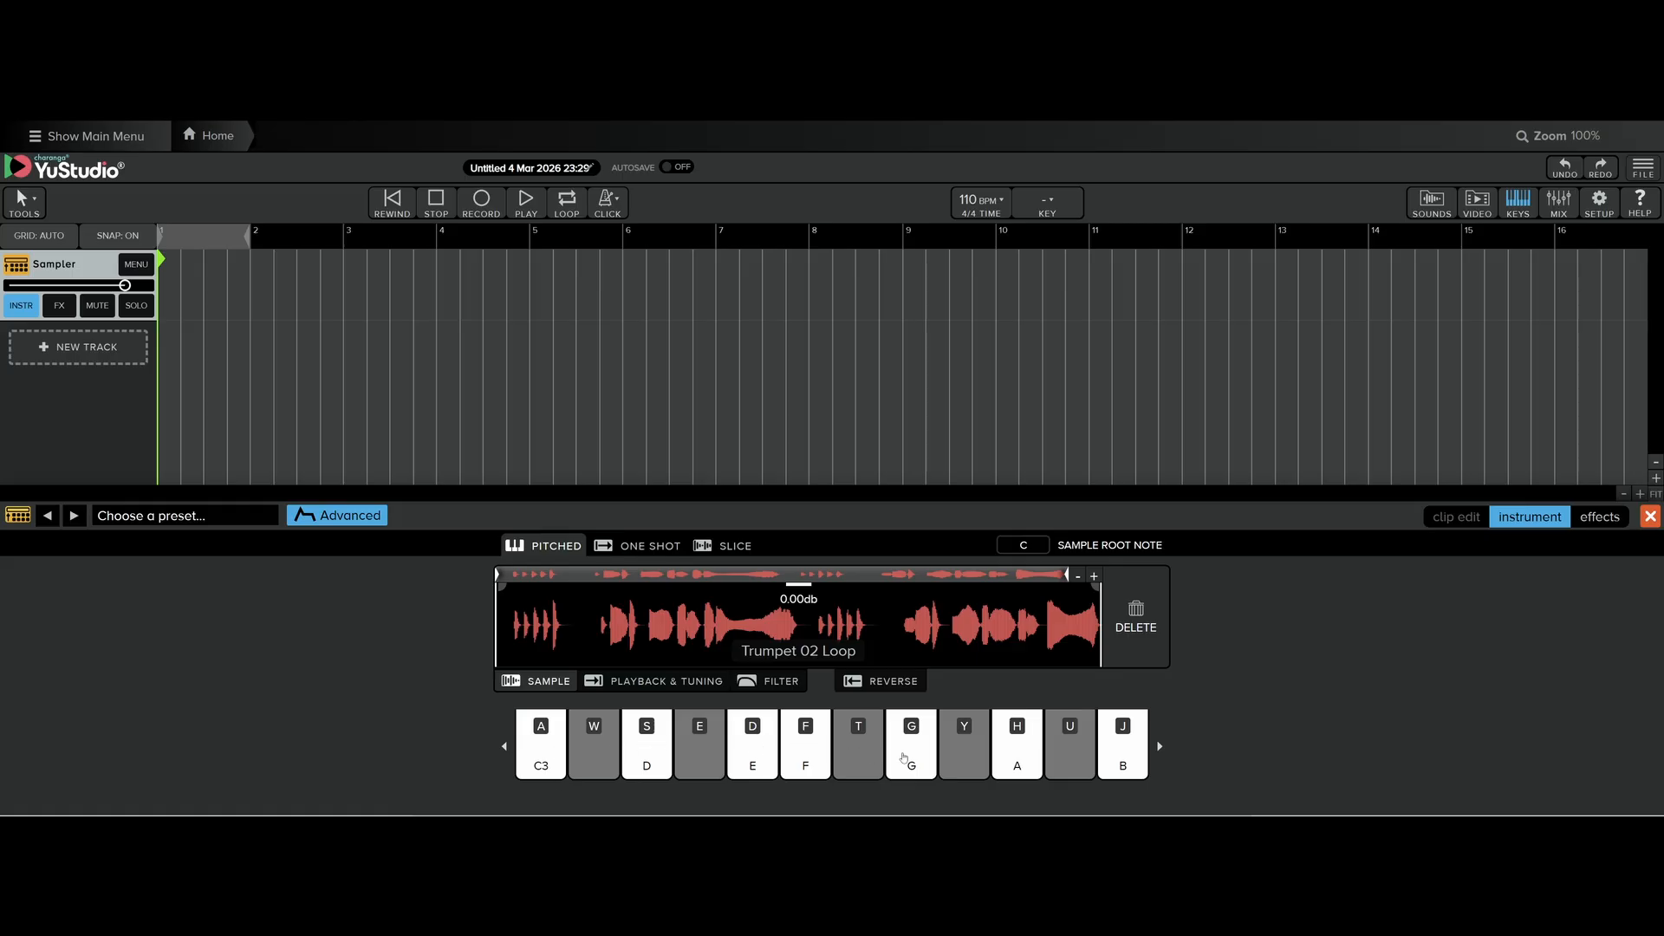
left_click(664, 550)
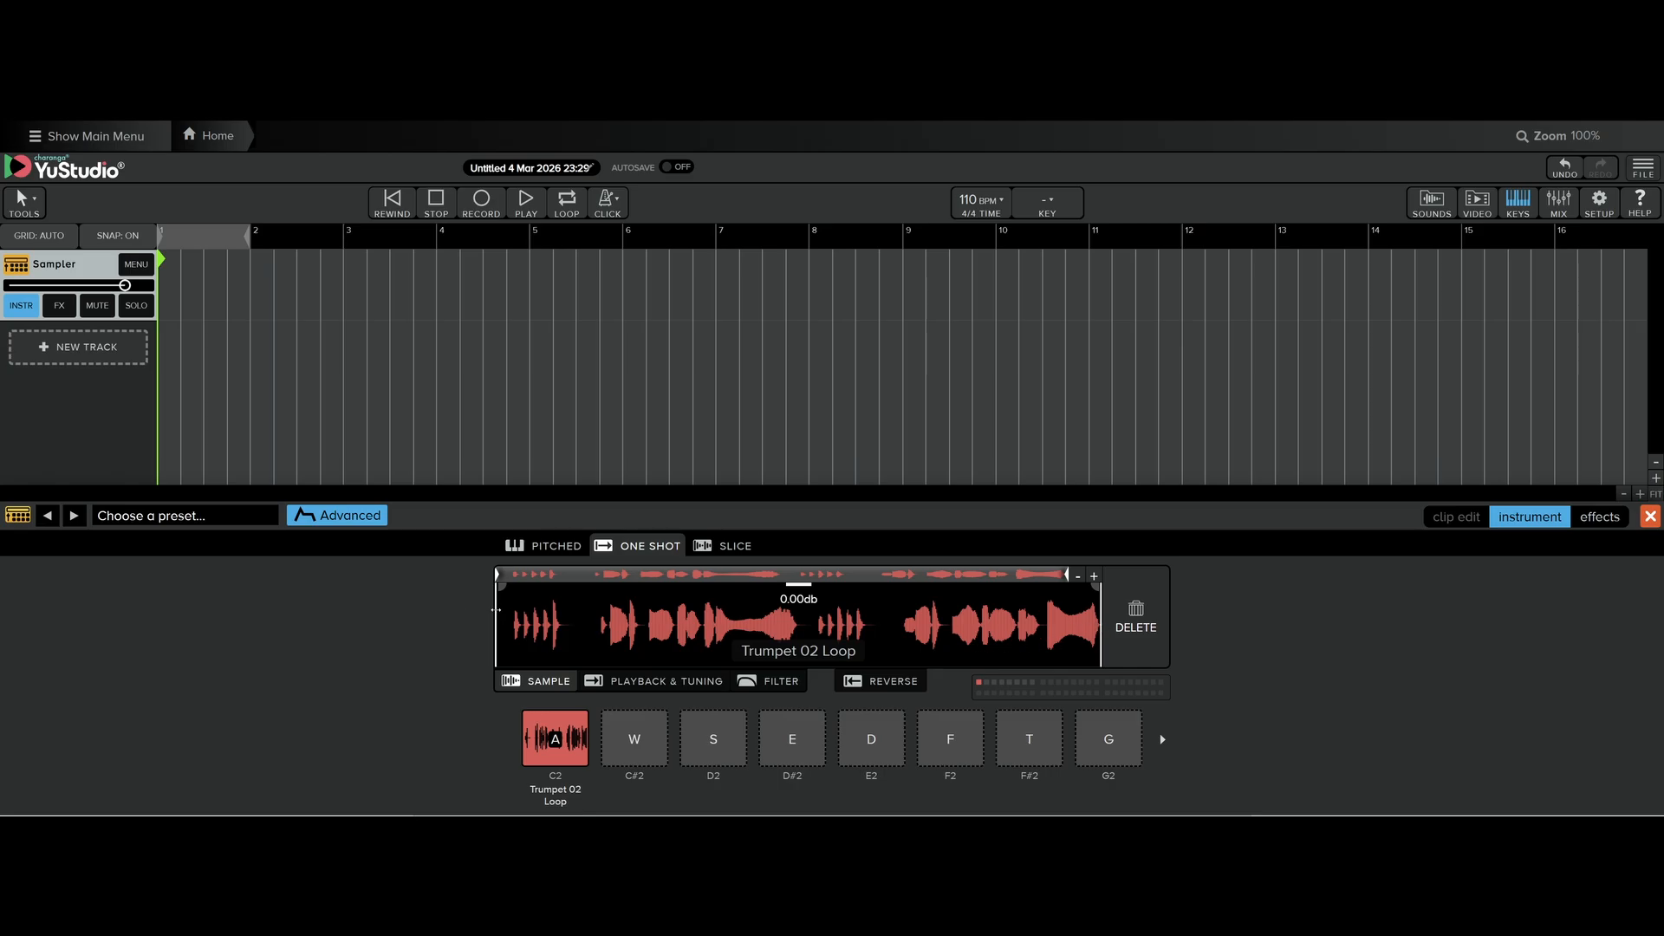
Trim the Trumpet 02 Loop to the second cluster of short notes near the waveform's middle and reverse the sample.
left_click_drag(496, 612, 609, 645)
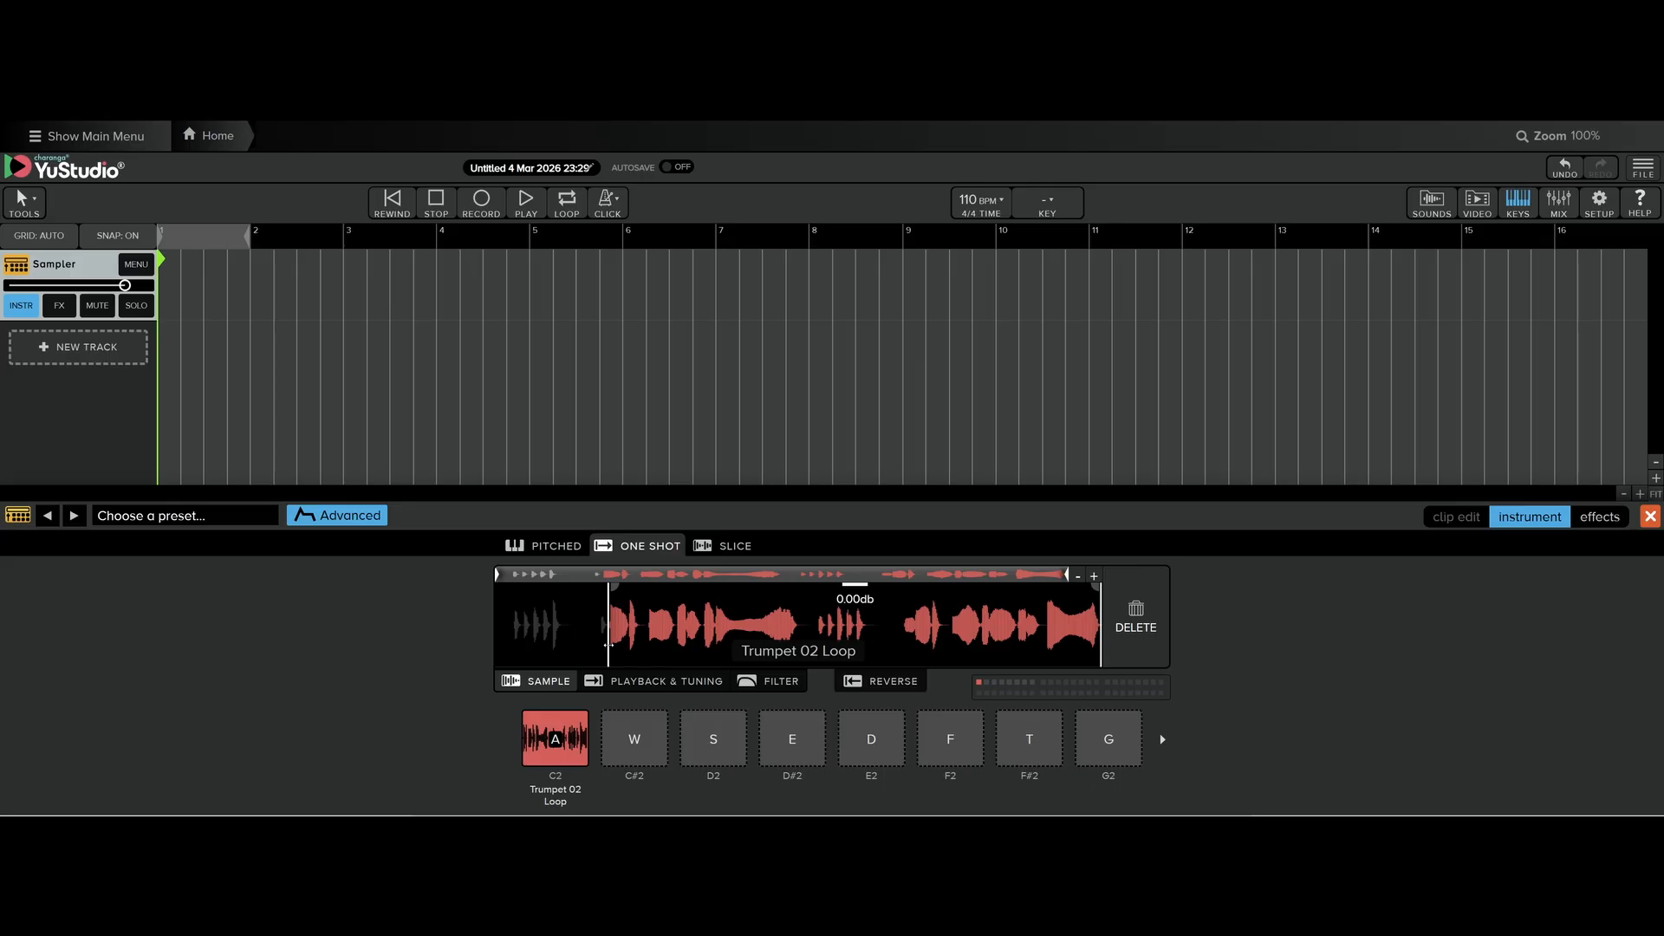
left_click_drag(609, 645, 713, 672)
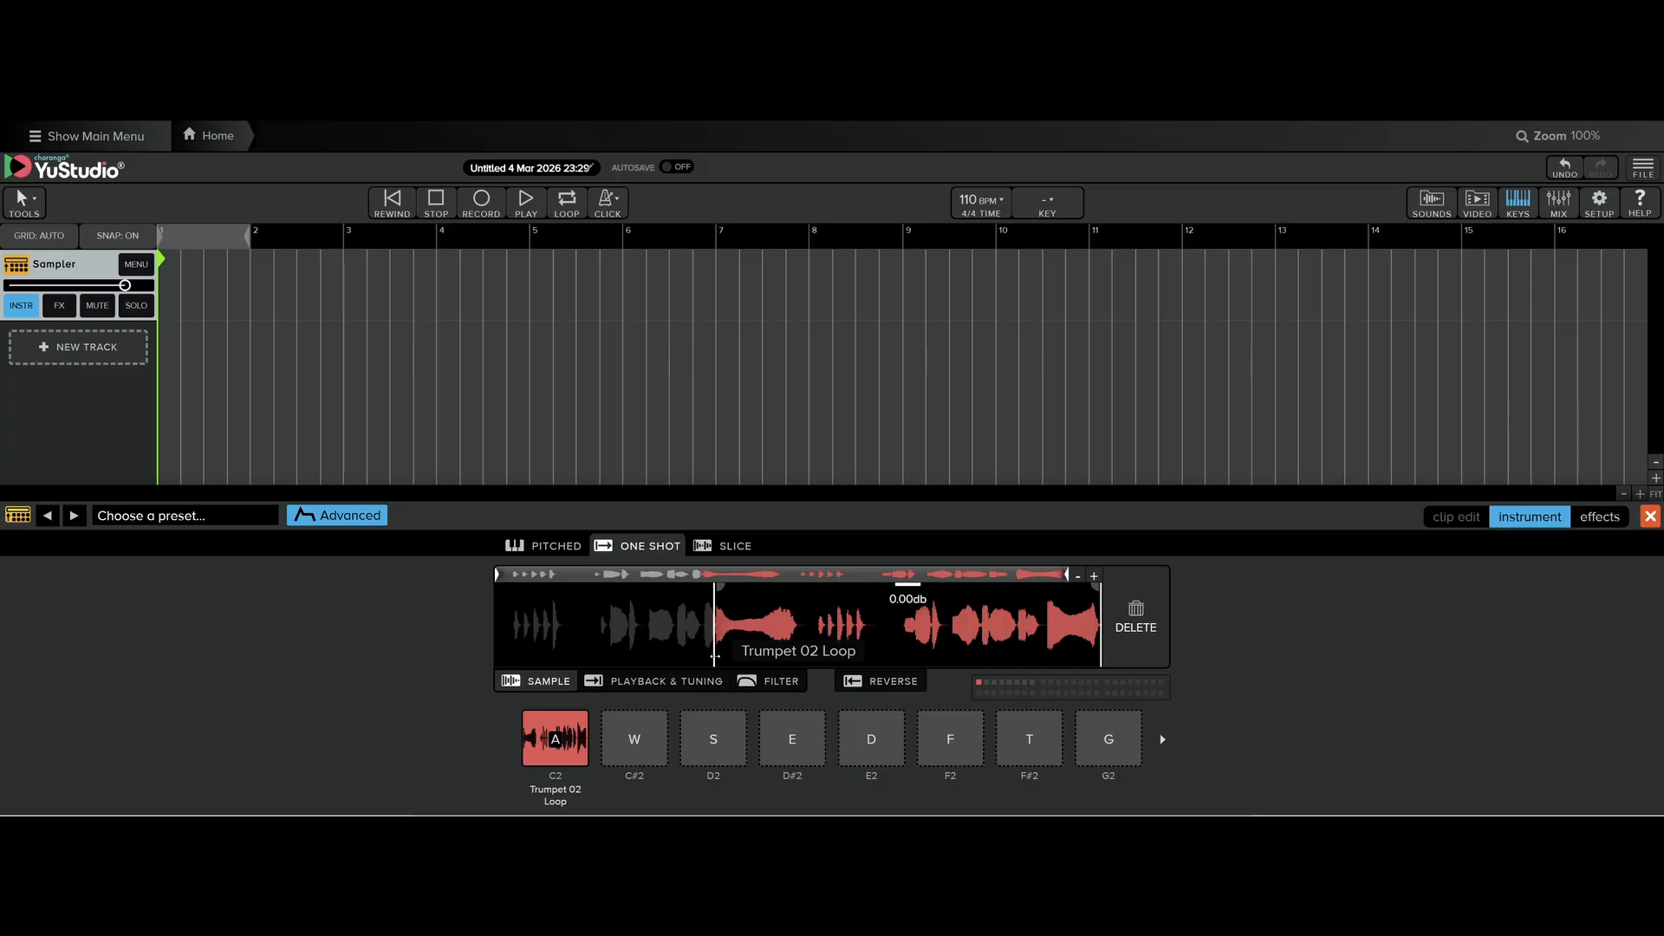
left_click_drag(714, 656, 819, 670)
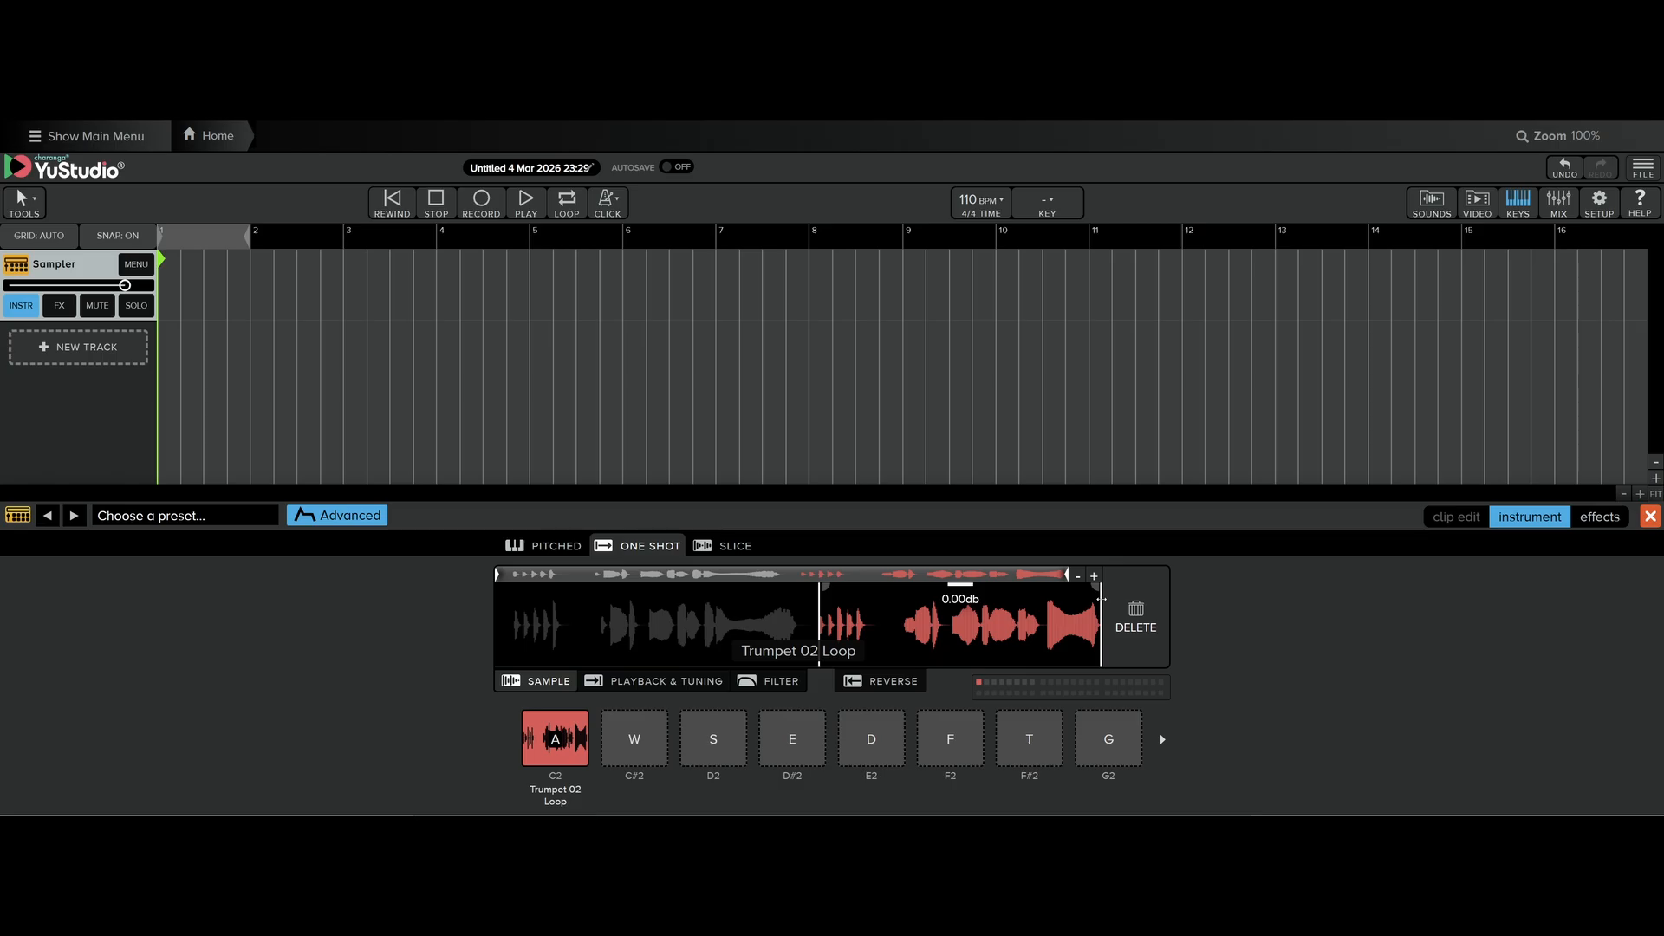
left_click_drag(1101, 599, 866, 616)
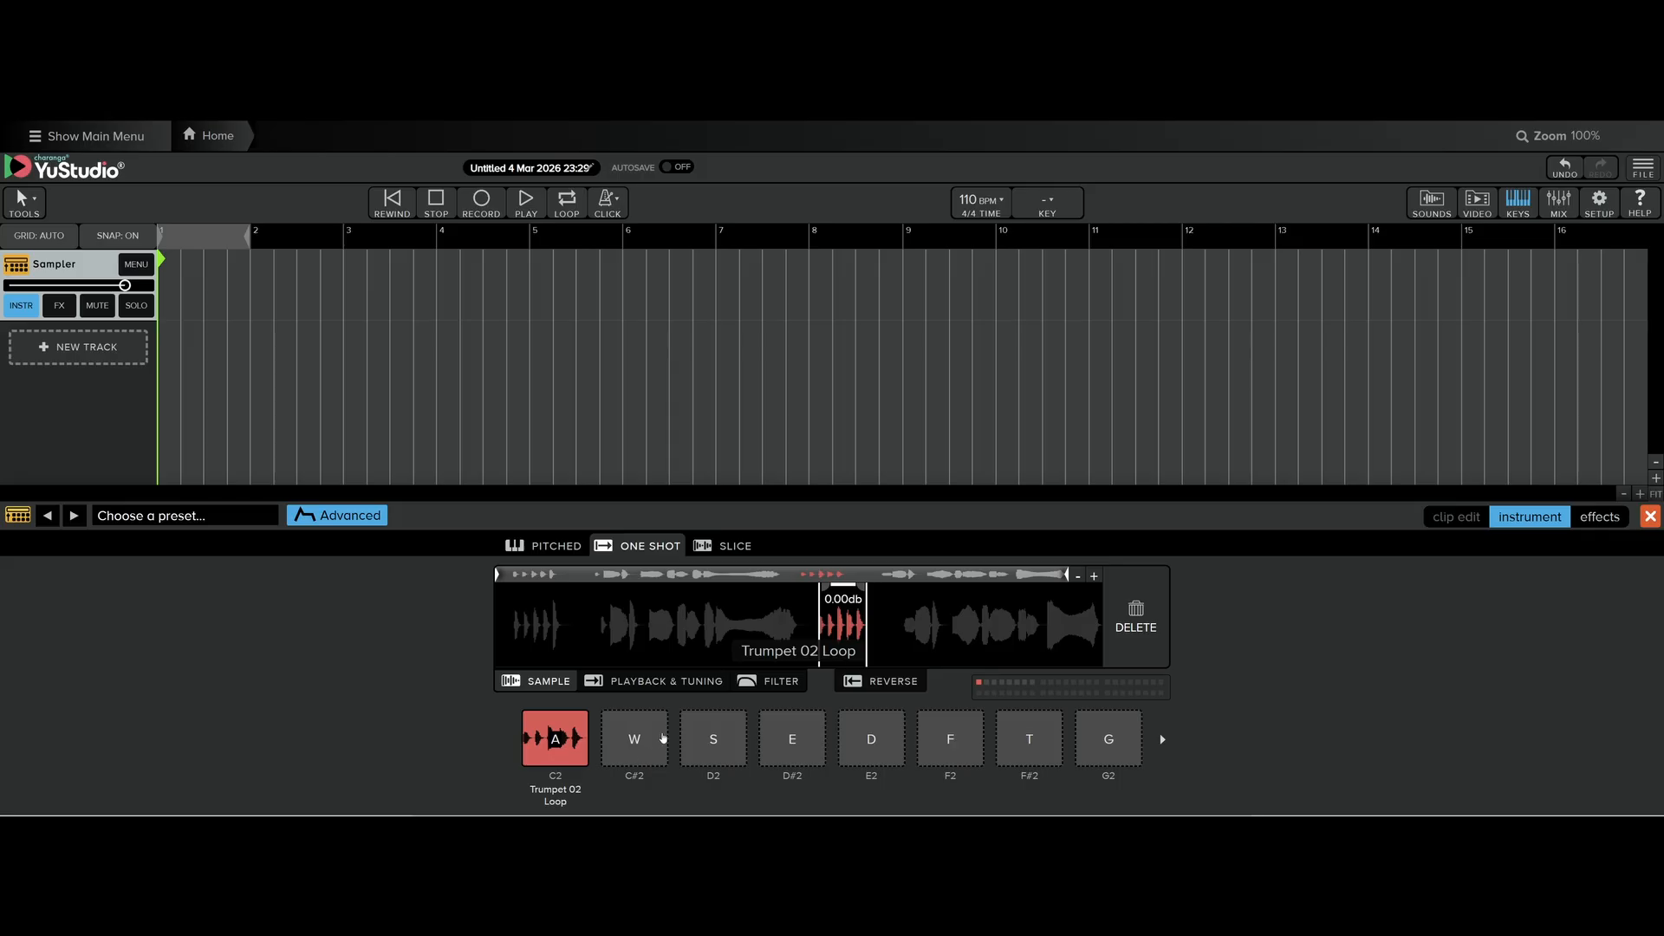
left_click(876, 681)
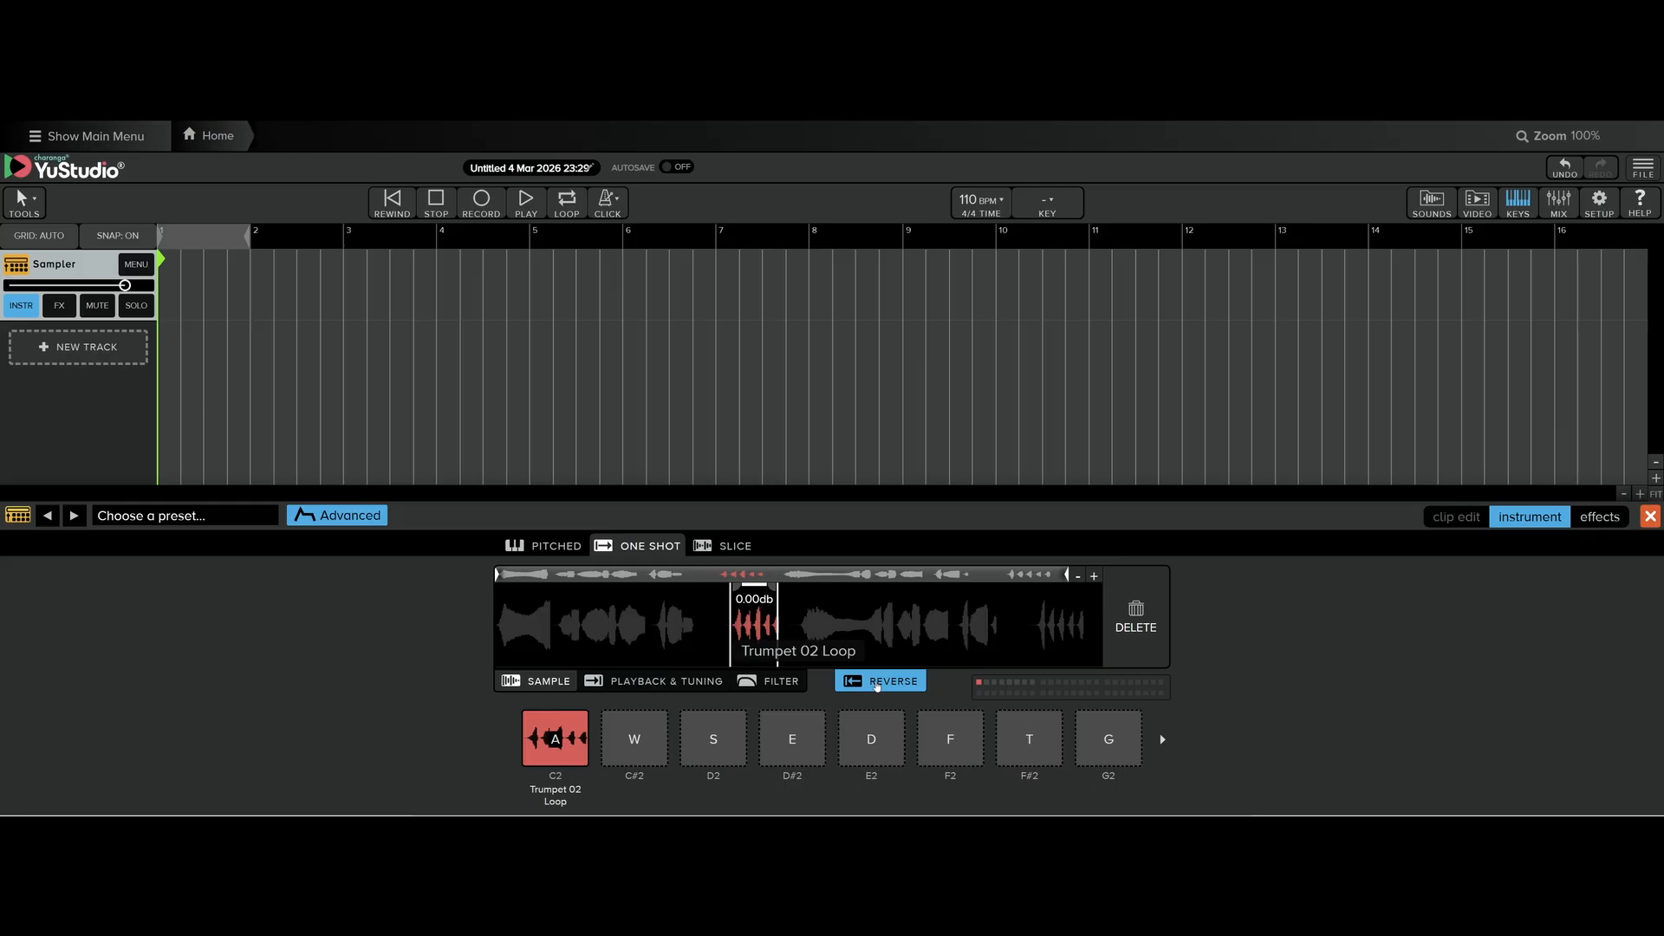
Turn off reverse for the Trumpet 02 Loop sample and open the sounds library for the empty C#2 pad.
left_click(876, 683)
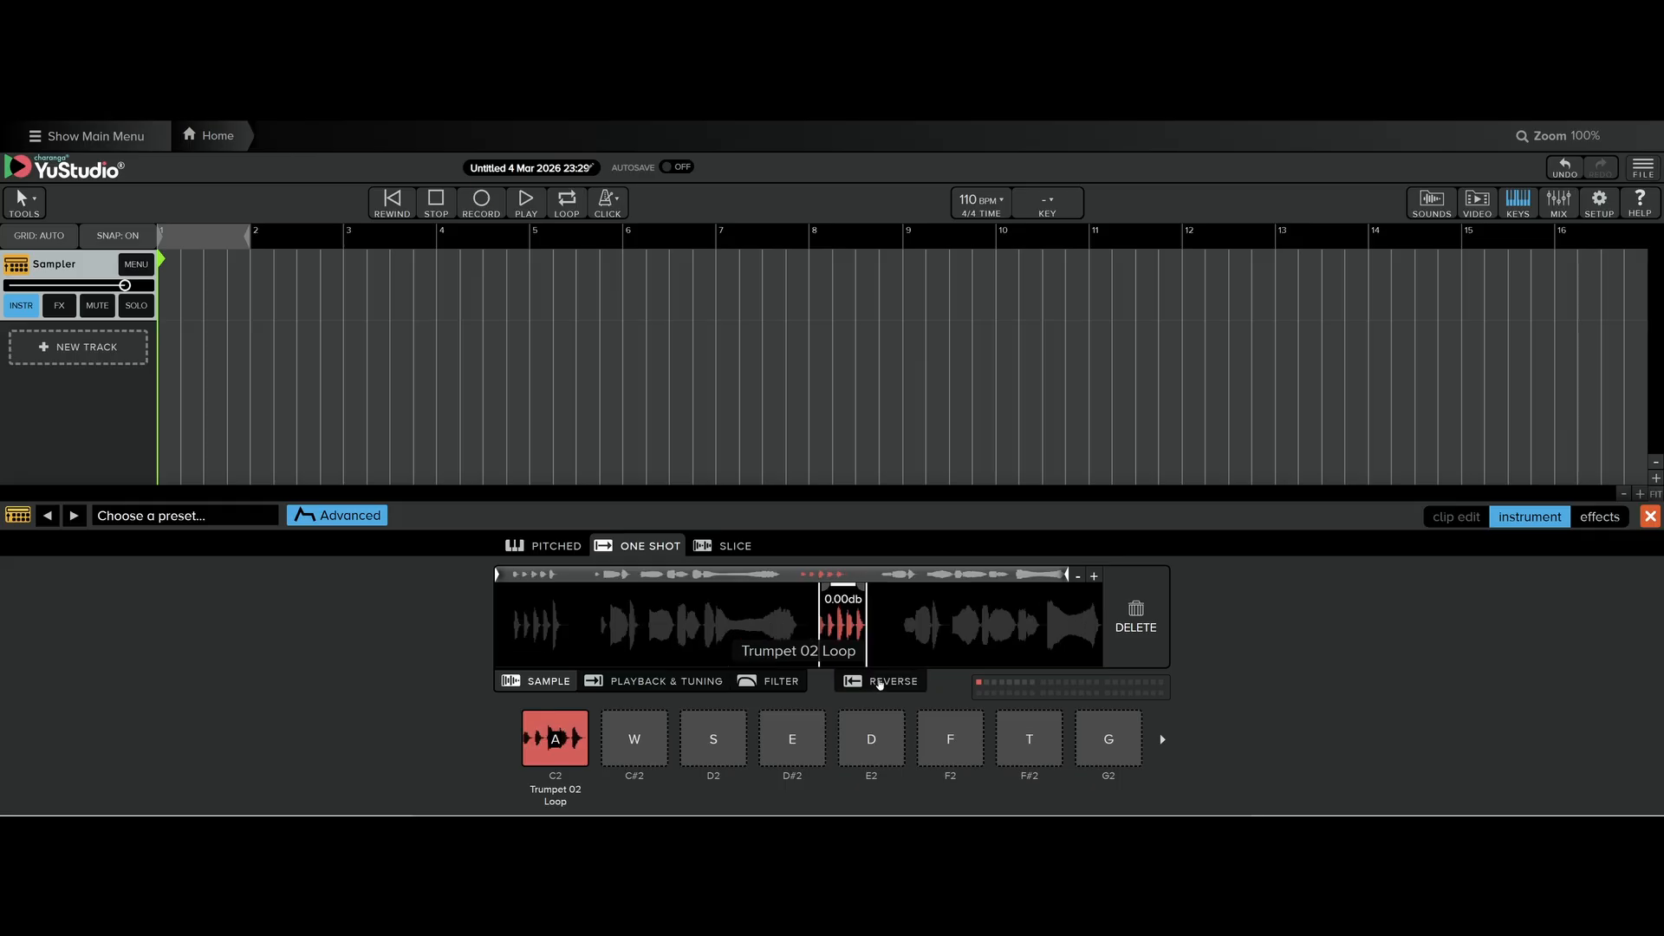
left_click(642, 743)
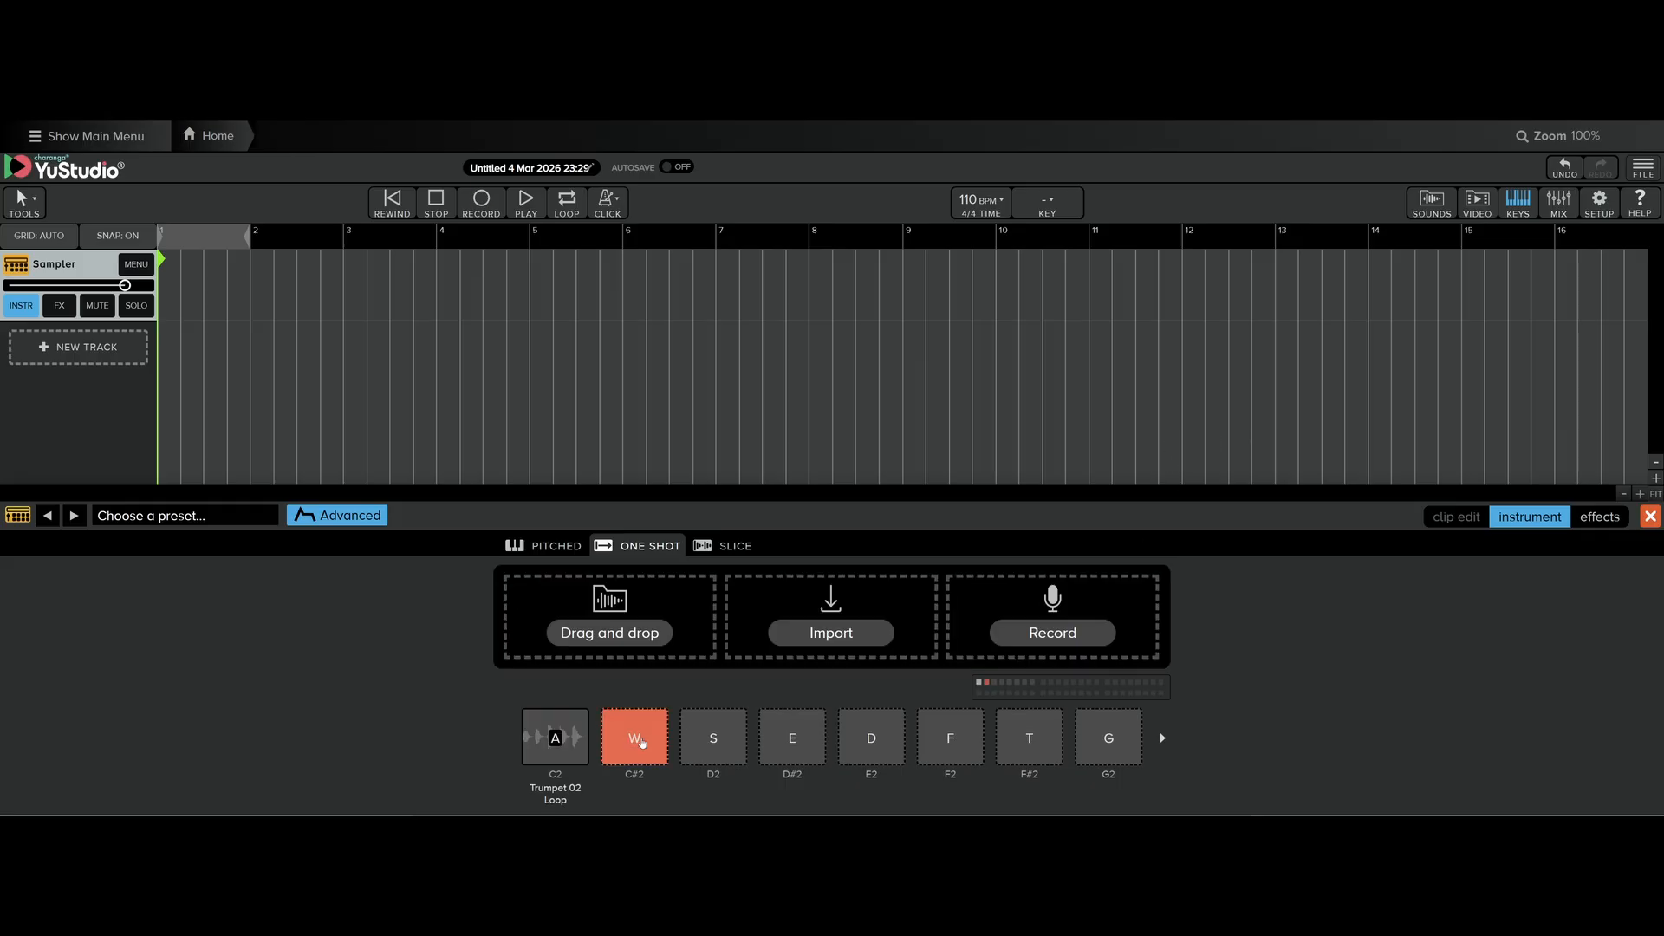
left_click(624, 639)
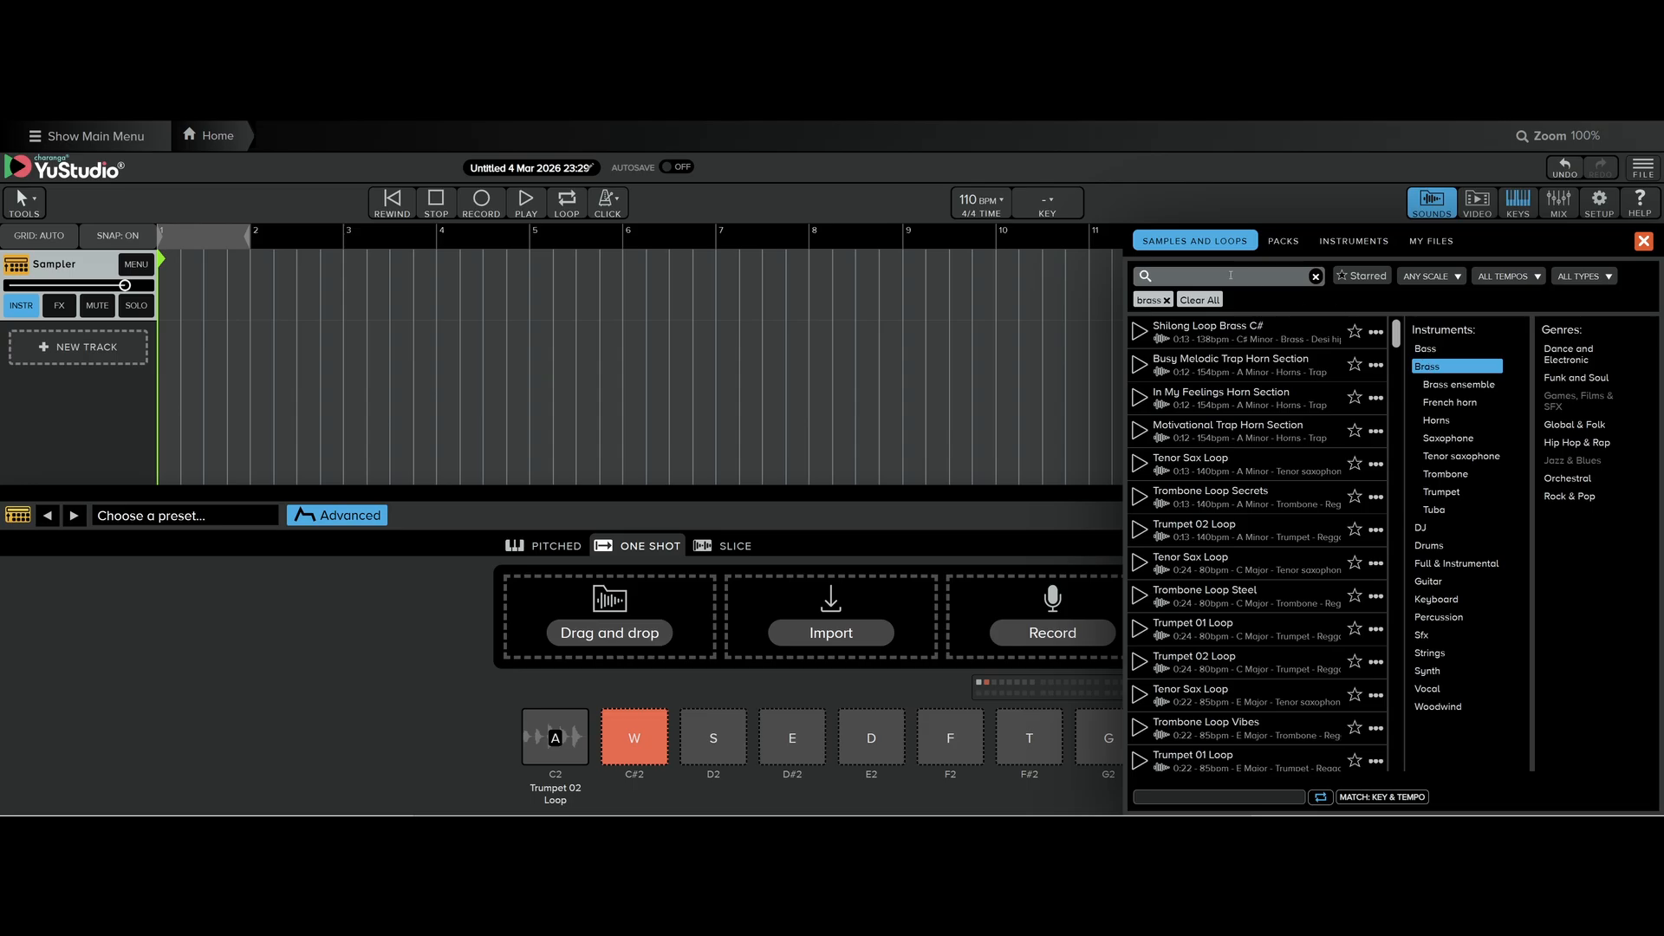
Clear the Brass filter and narrow the library to Kick drums of type Sample 1-Shots.
left_click(1201, 300)
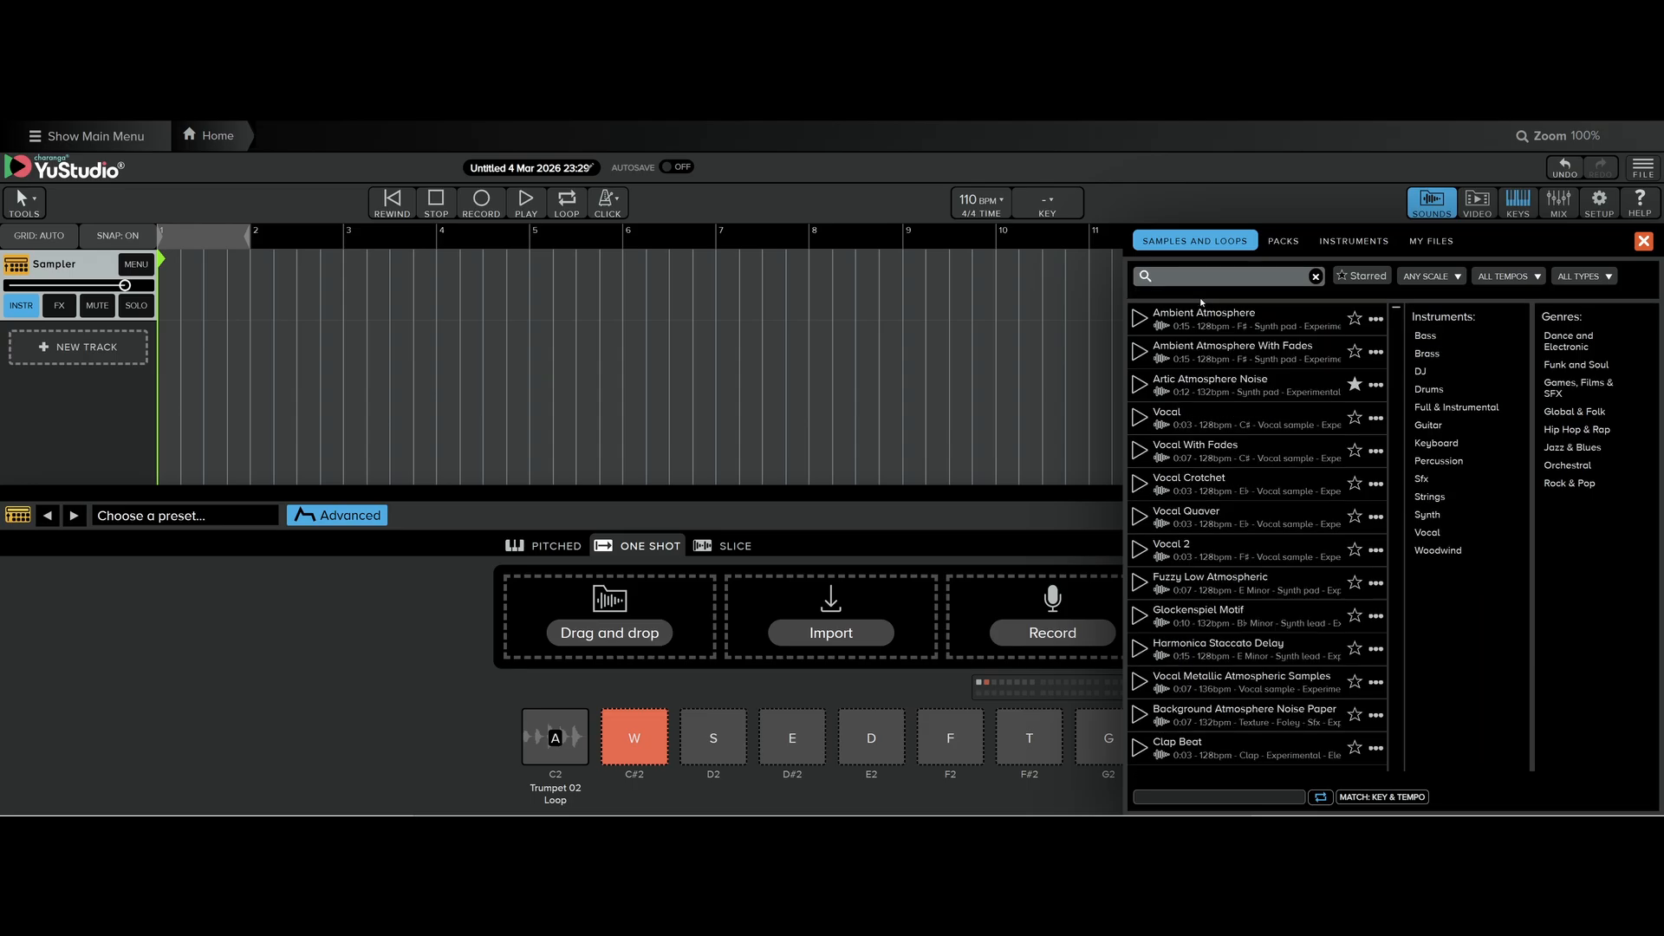
left_click(1441, 390)
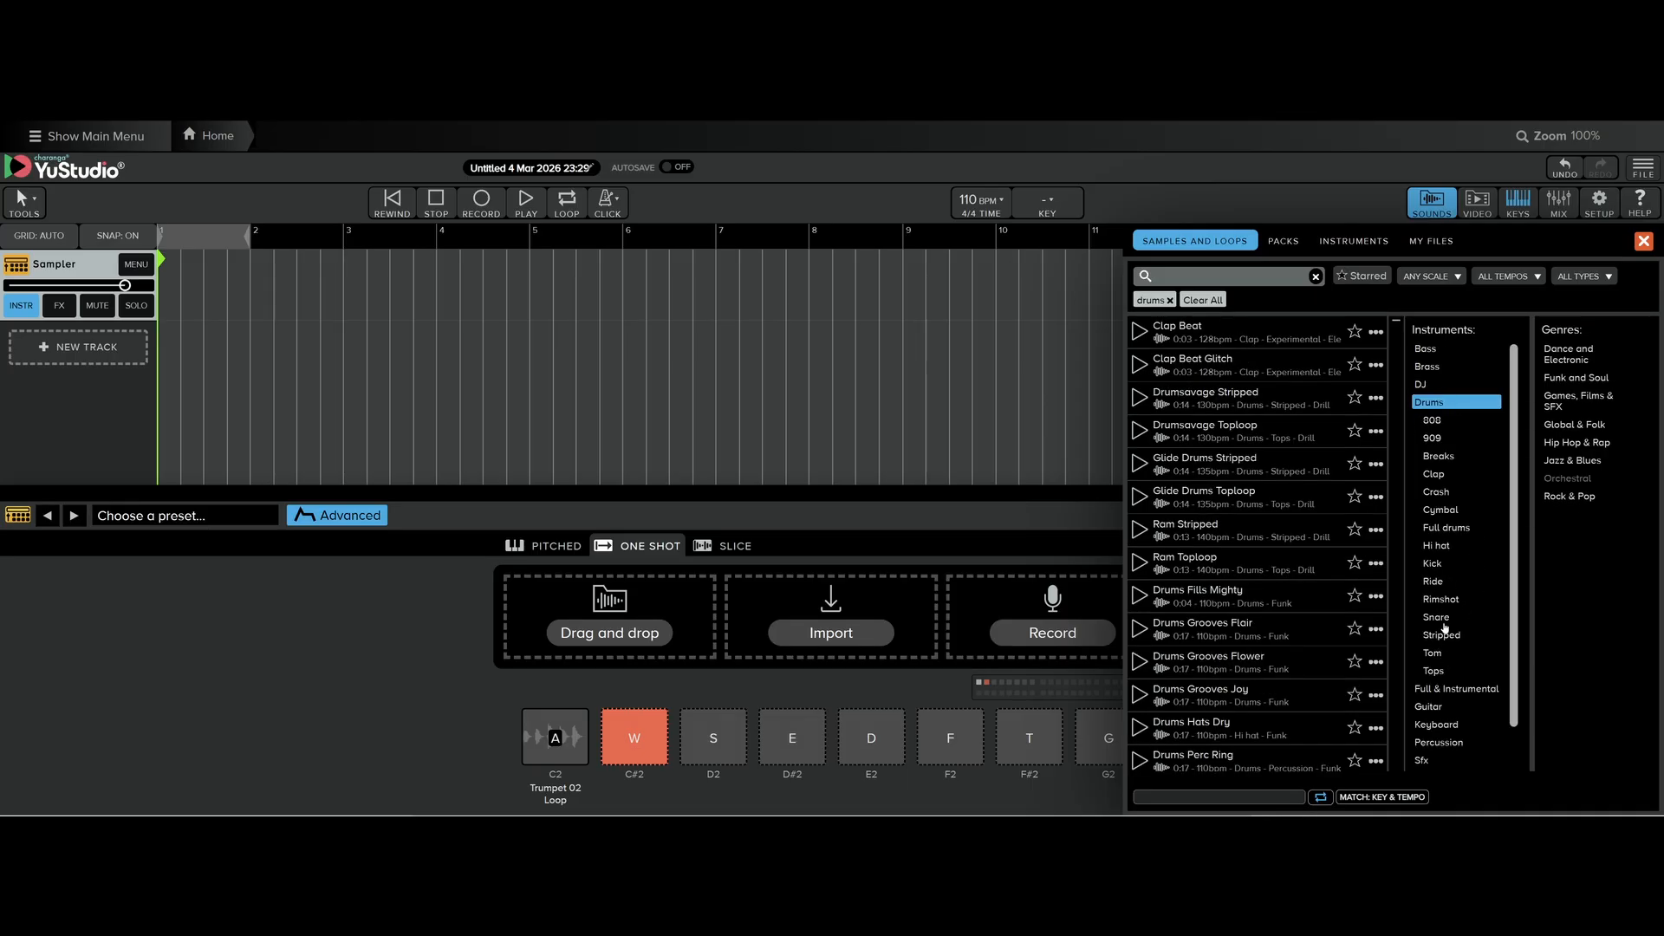
left_click(1433, 564)
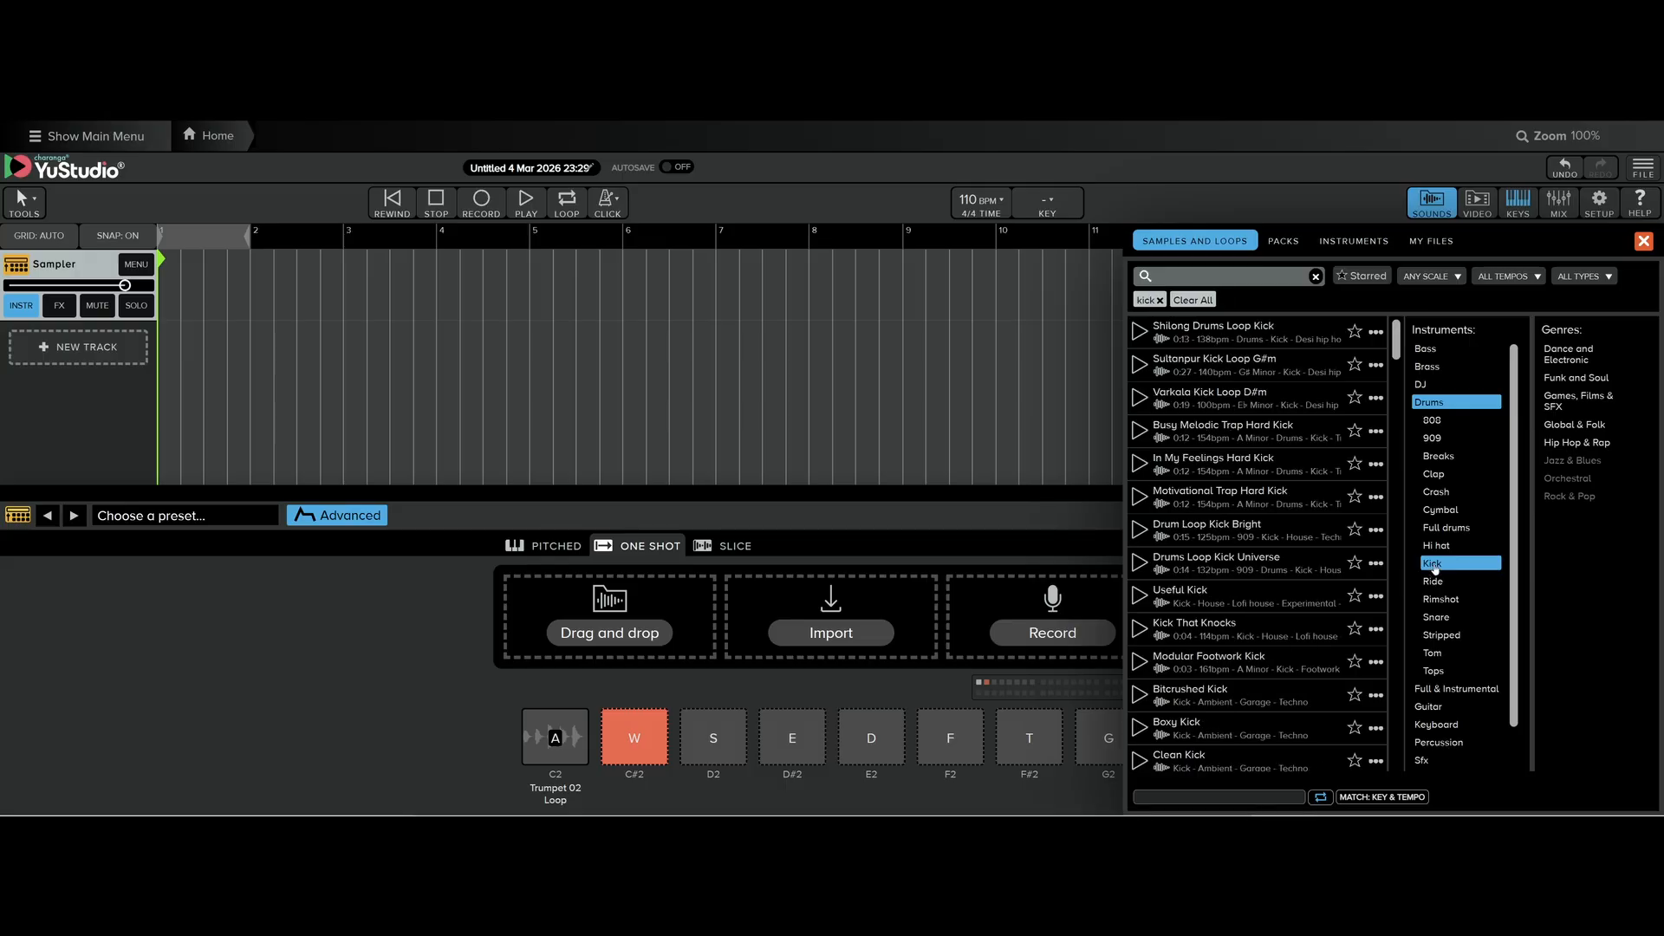
left_click(1600, 277)
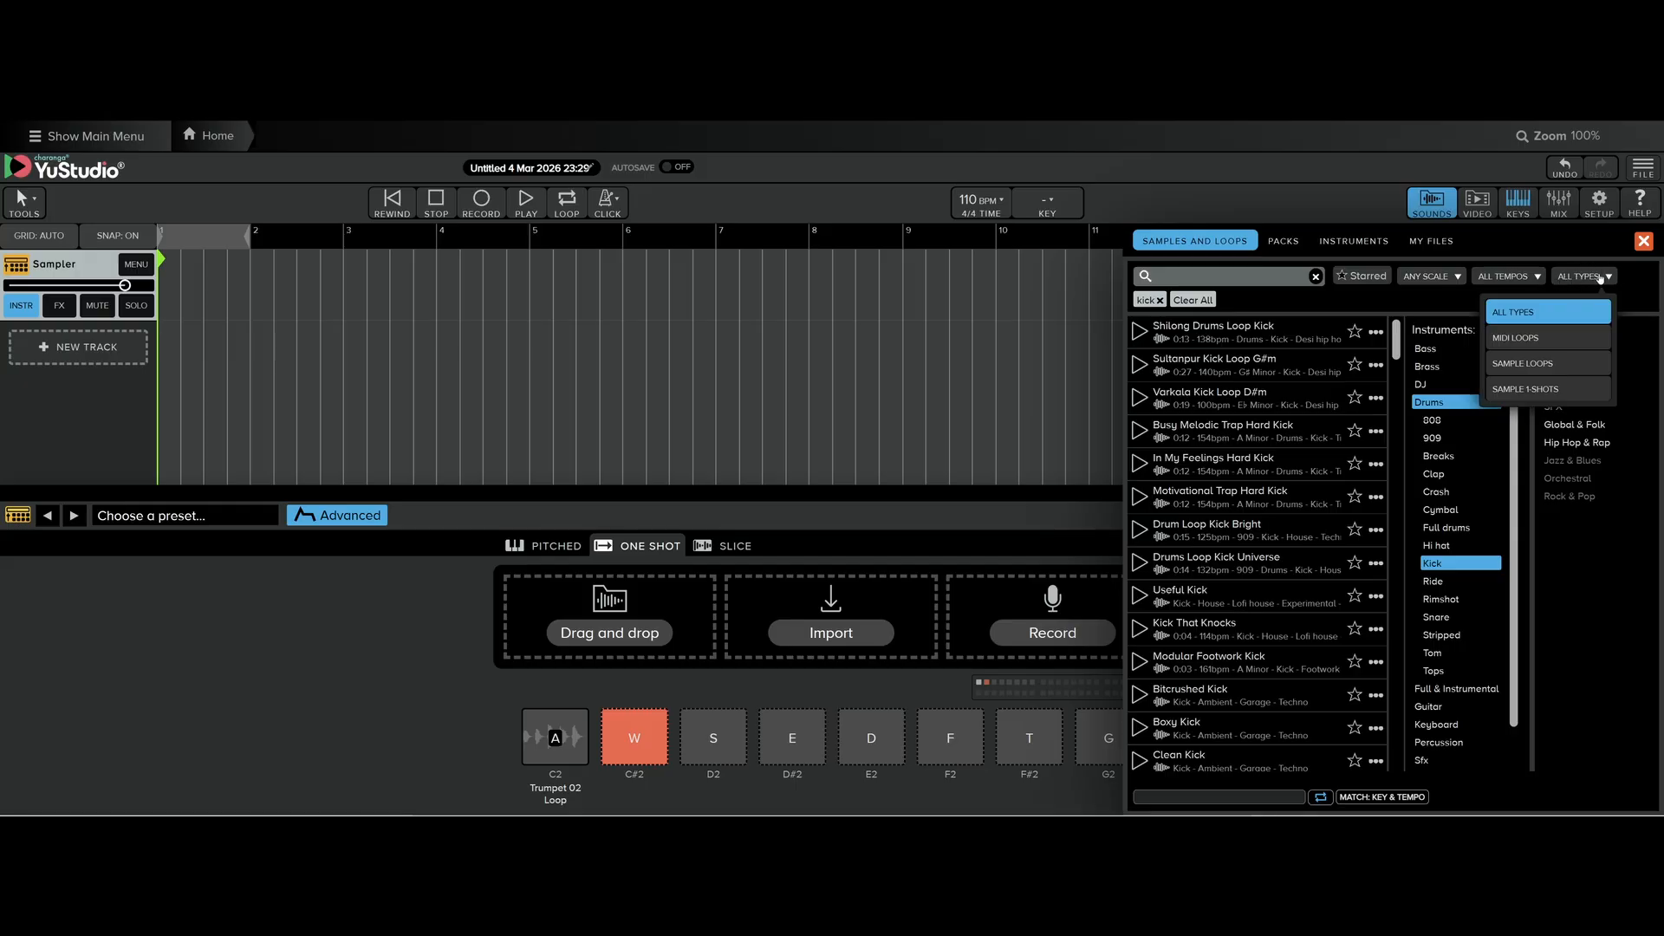
left_click(1535, 392)
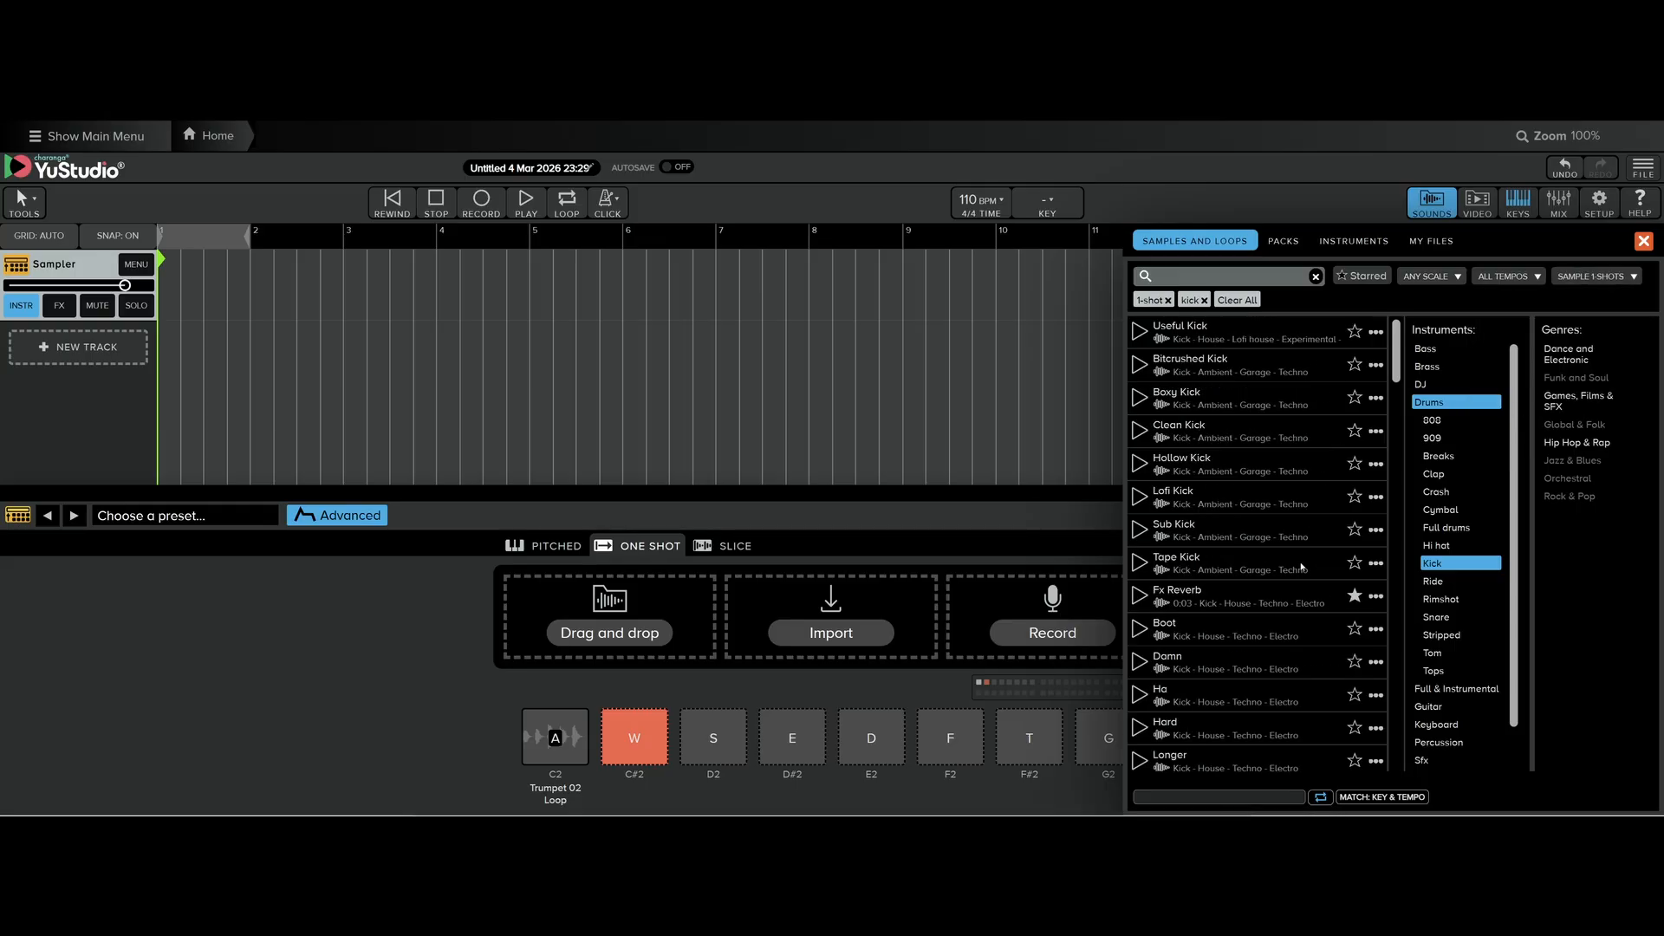
Preview the kick samples in order from Useful Kick through Lofi Kick.
left_click(1140, 332)
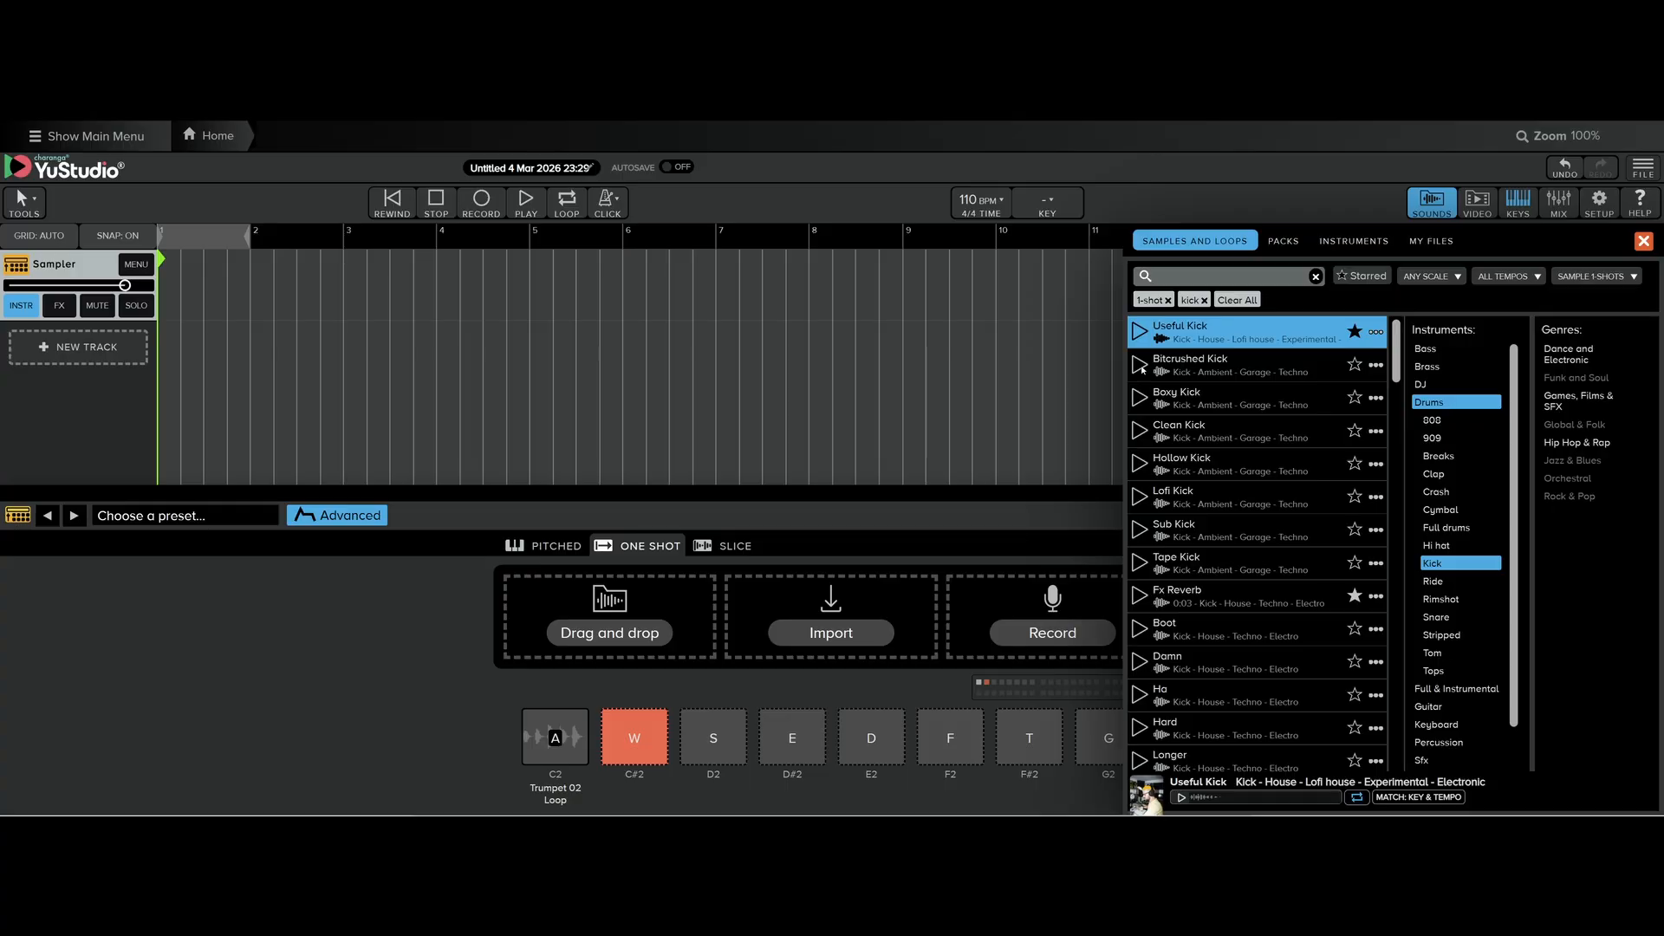
left_click(1140, 365)
left_click(1141, 398)
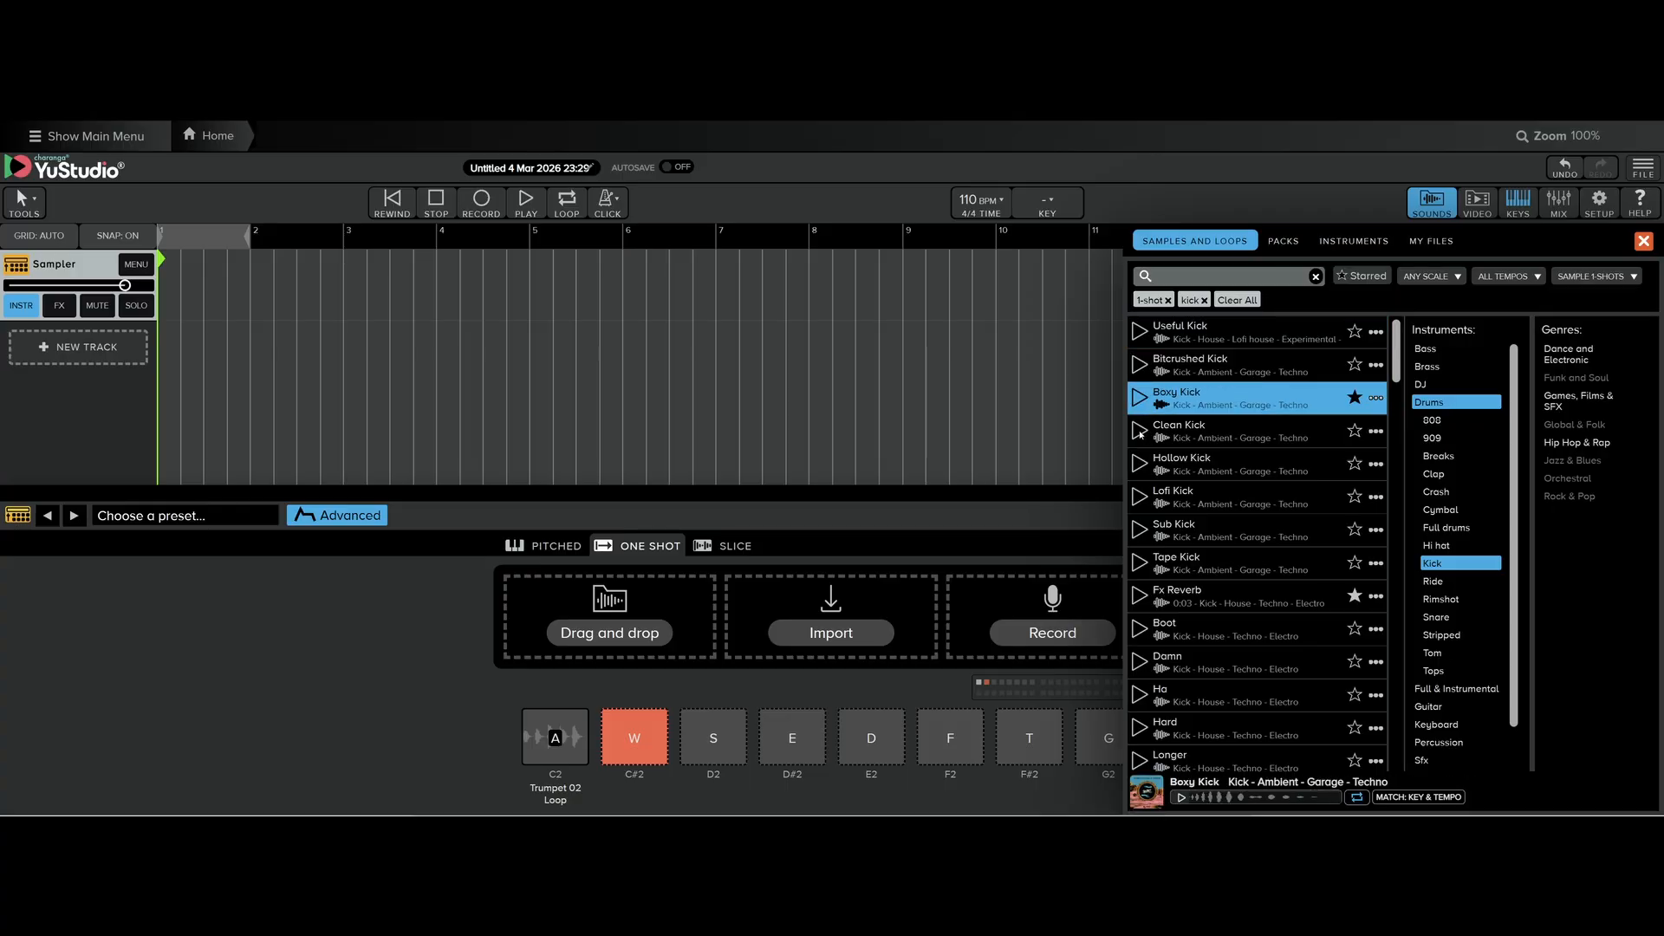
left_click(1141, 431)
left_click(1141, 463)
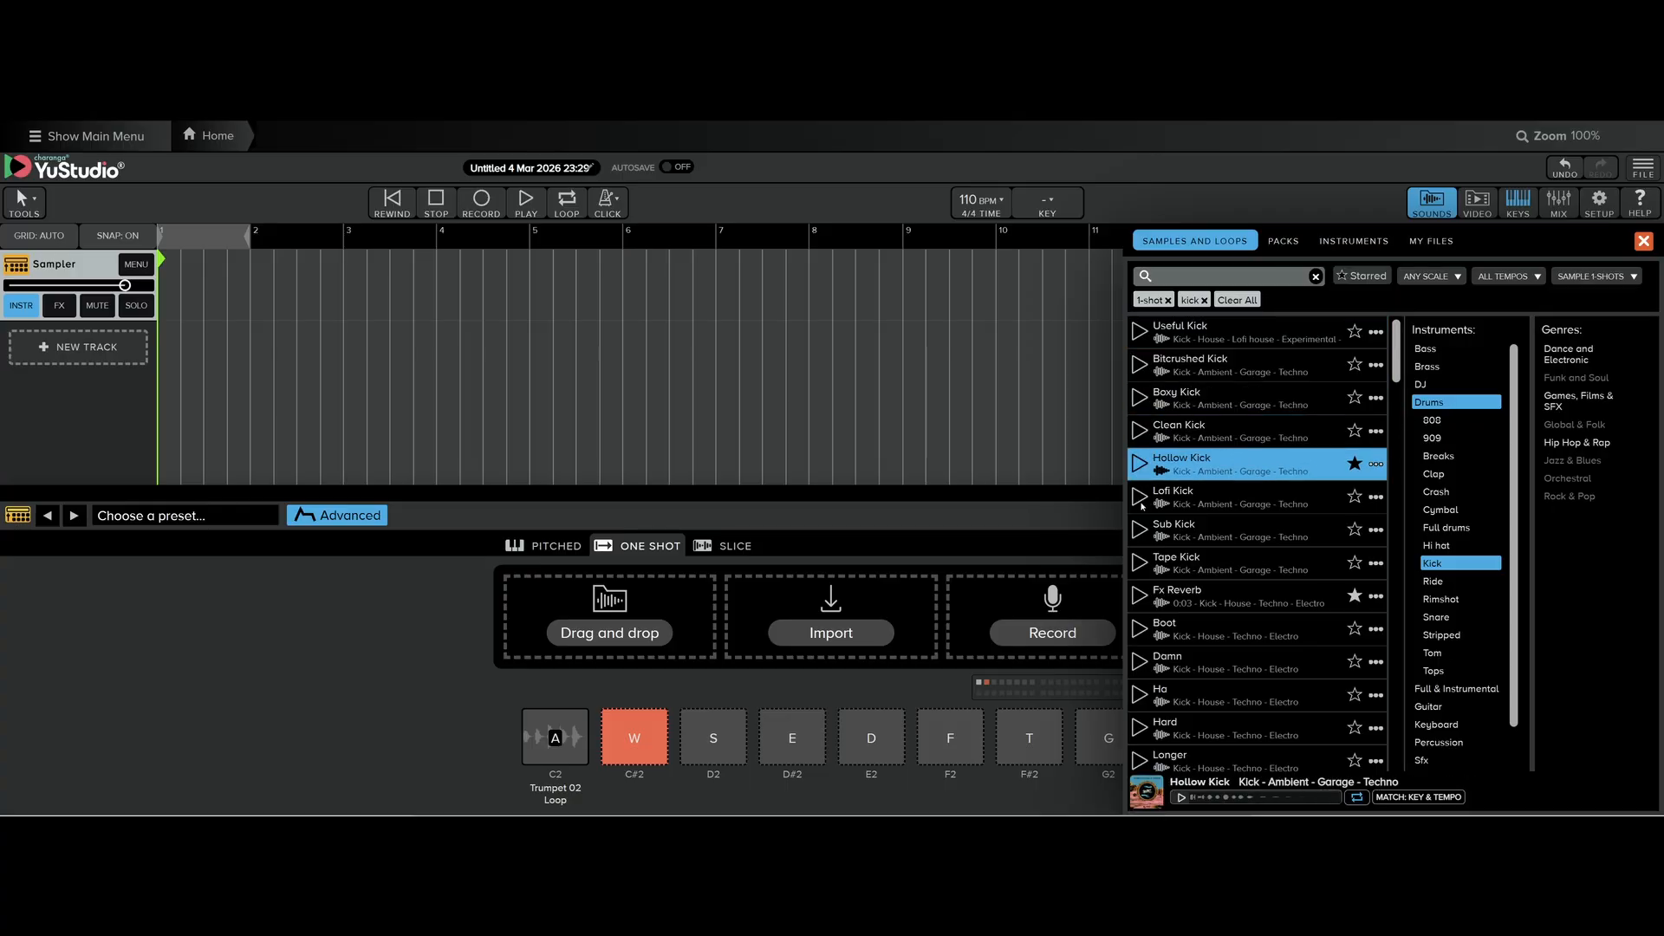
left_click(1141, 496)
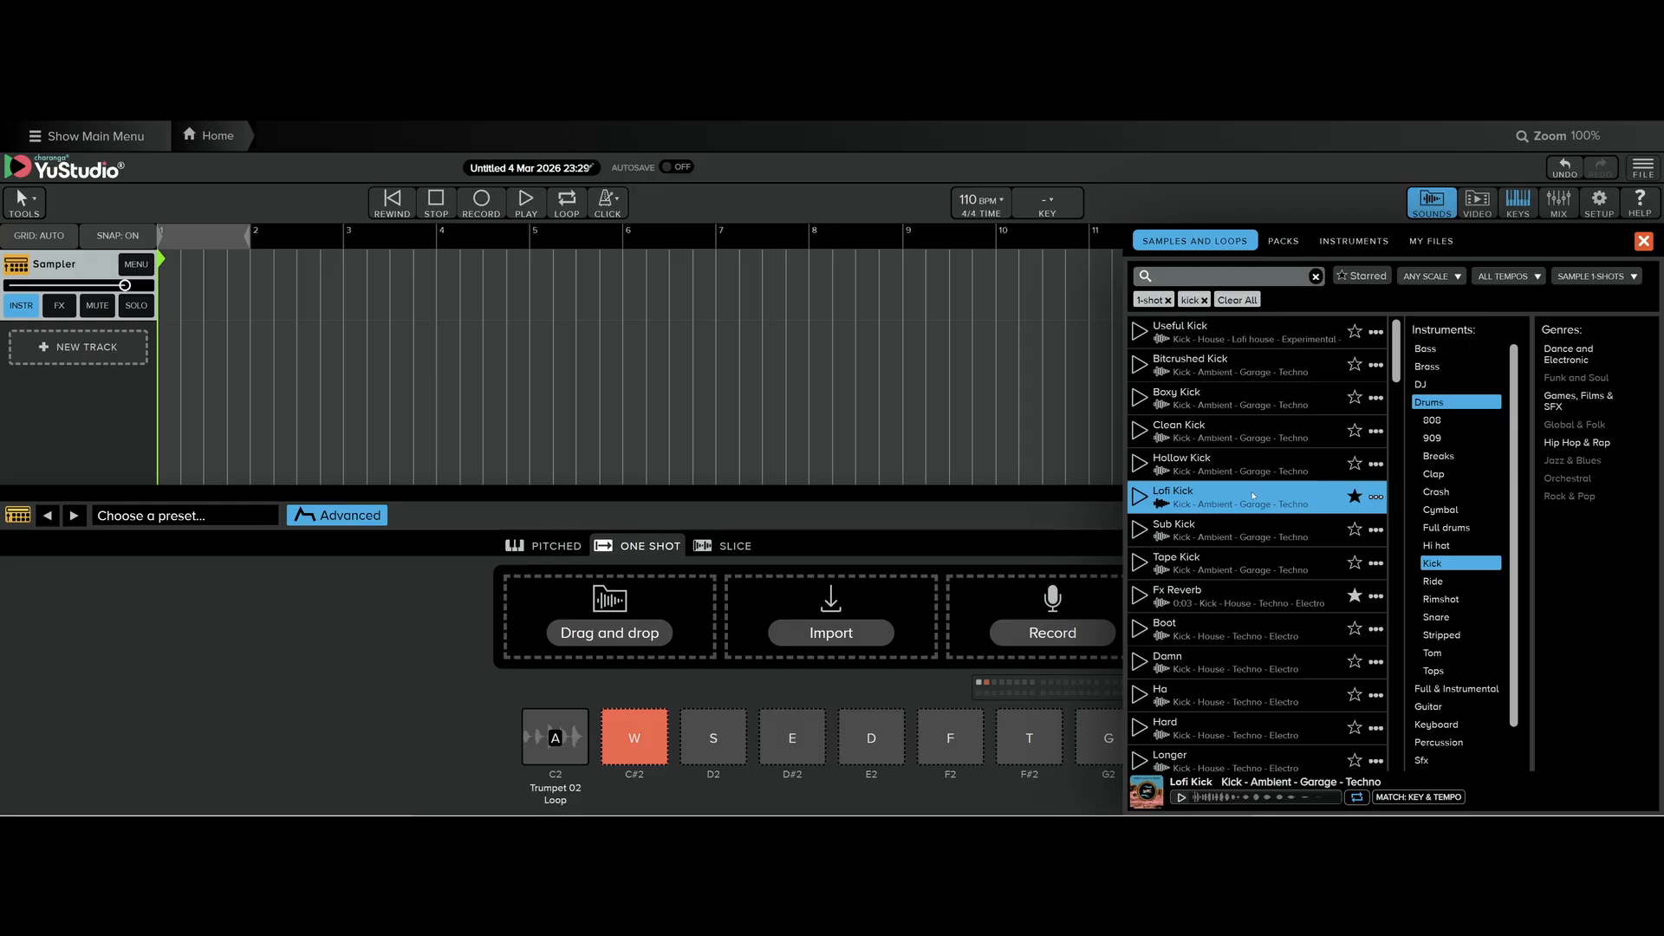
Load Lofi Kick onto the C#2 pad and play the C2 and C#2 pads.
left_click_drag(1251, 496, 620, 733)
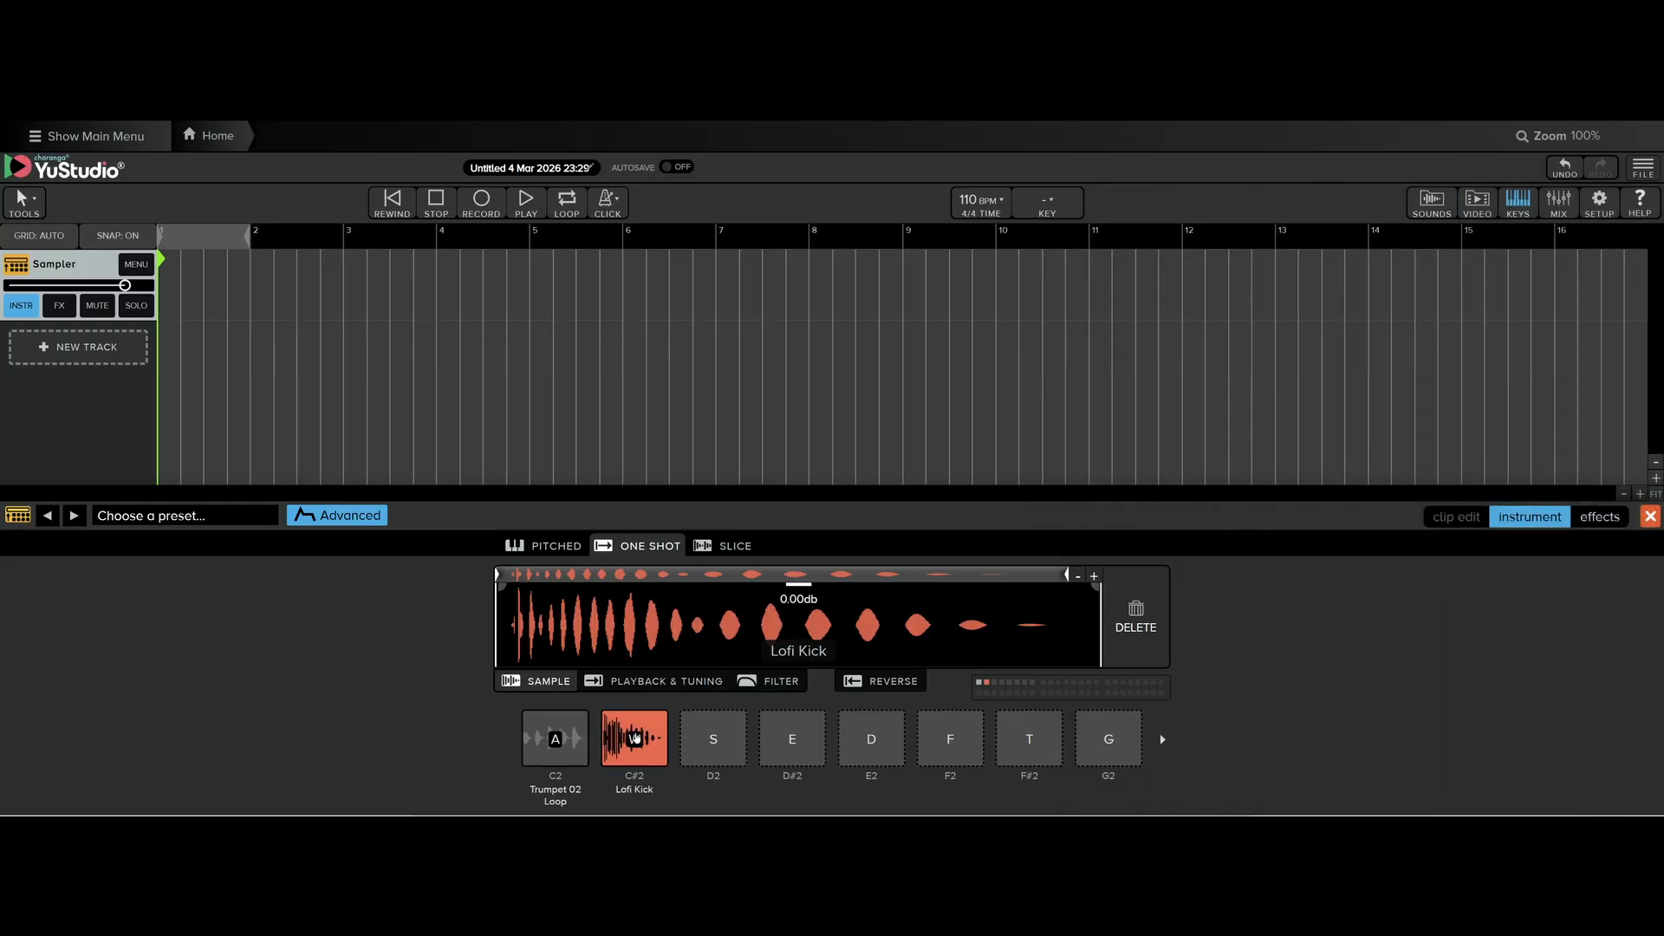
key("a")
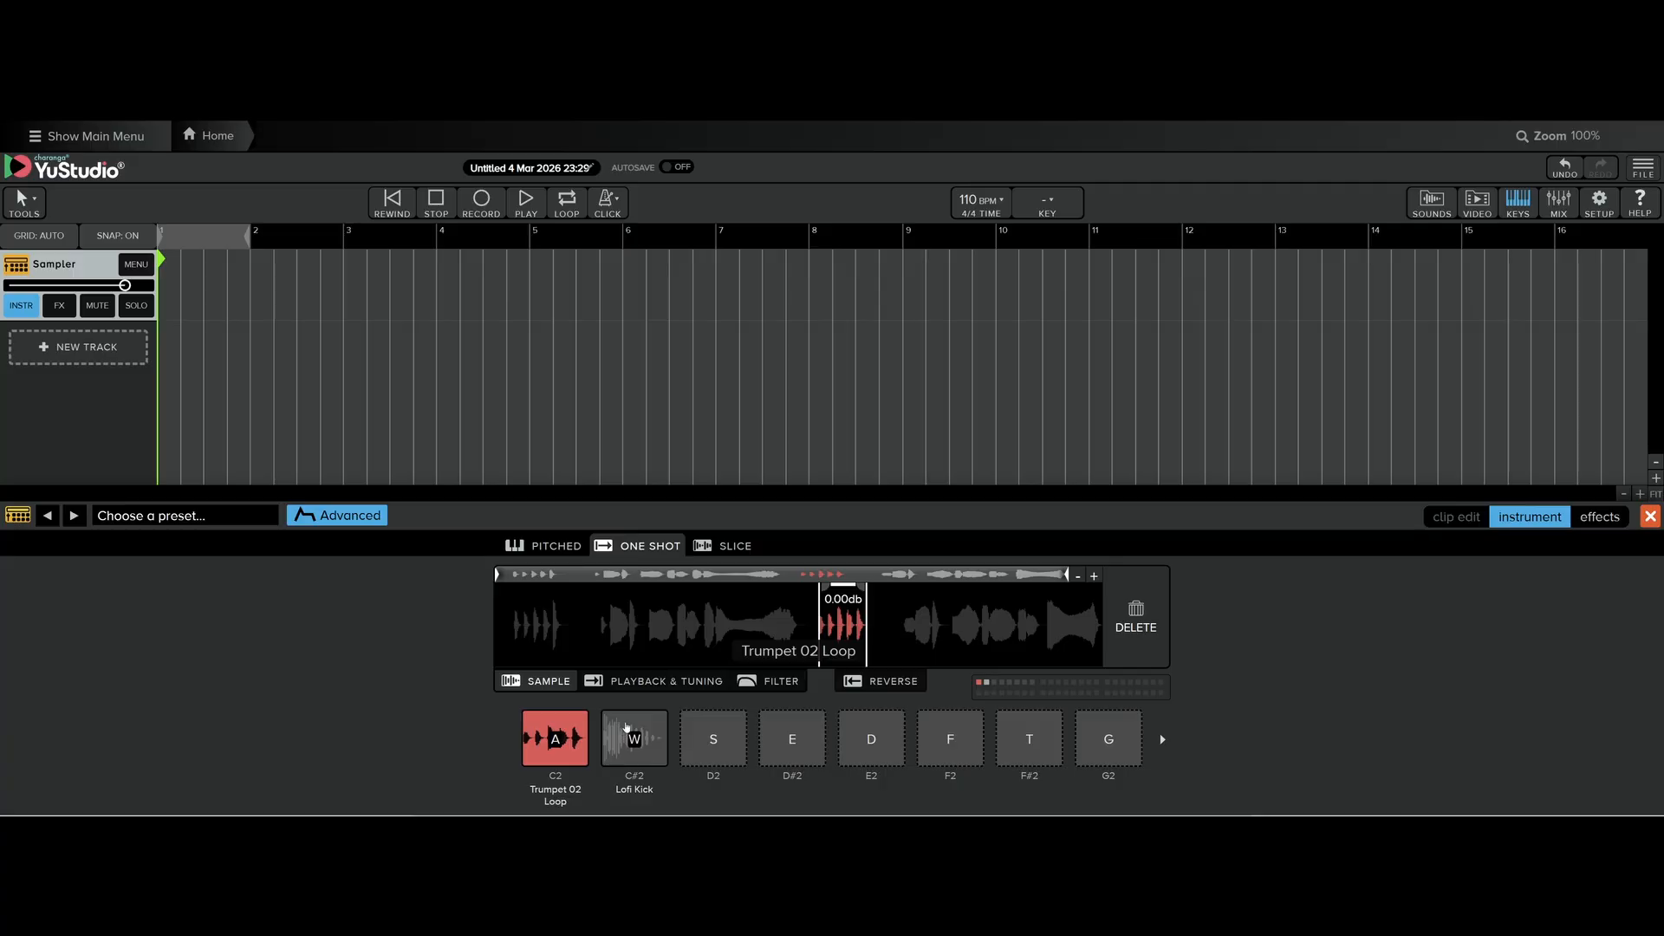
left_click(639, 737)
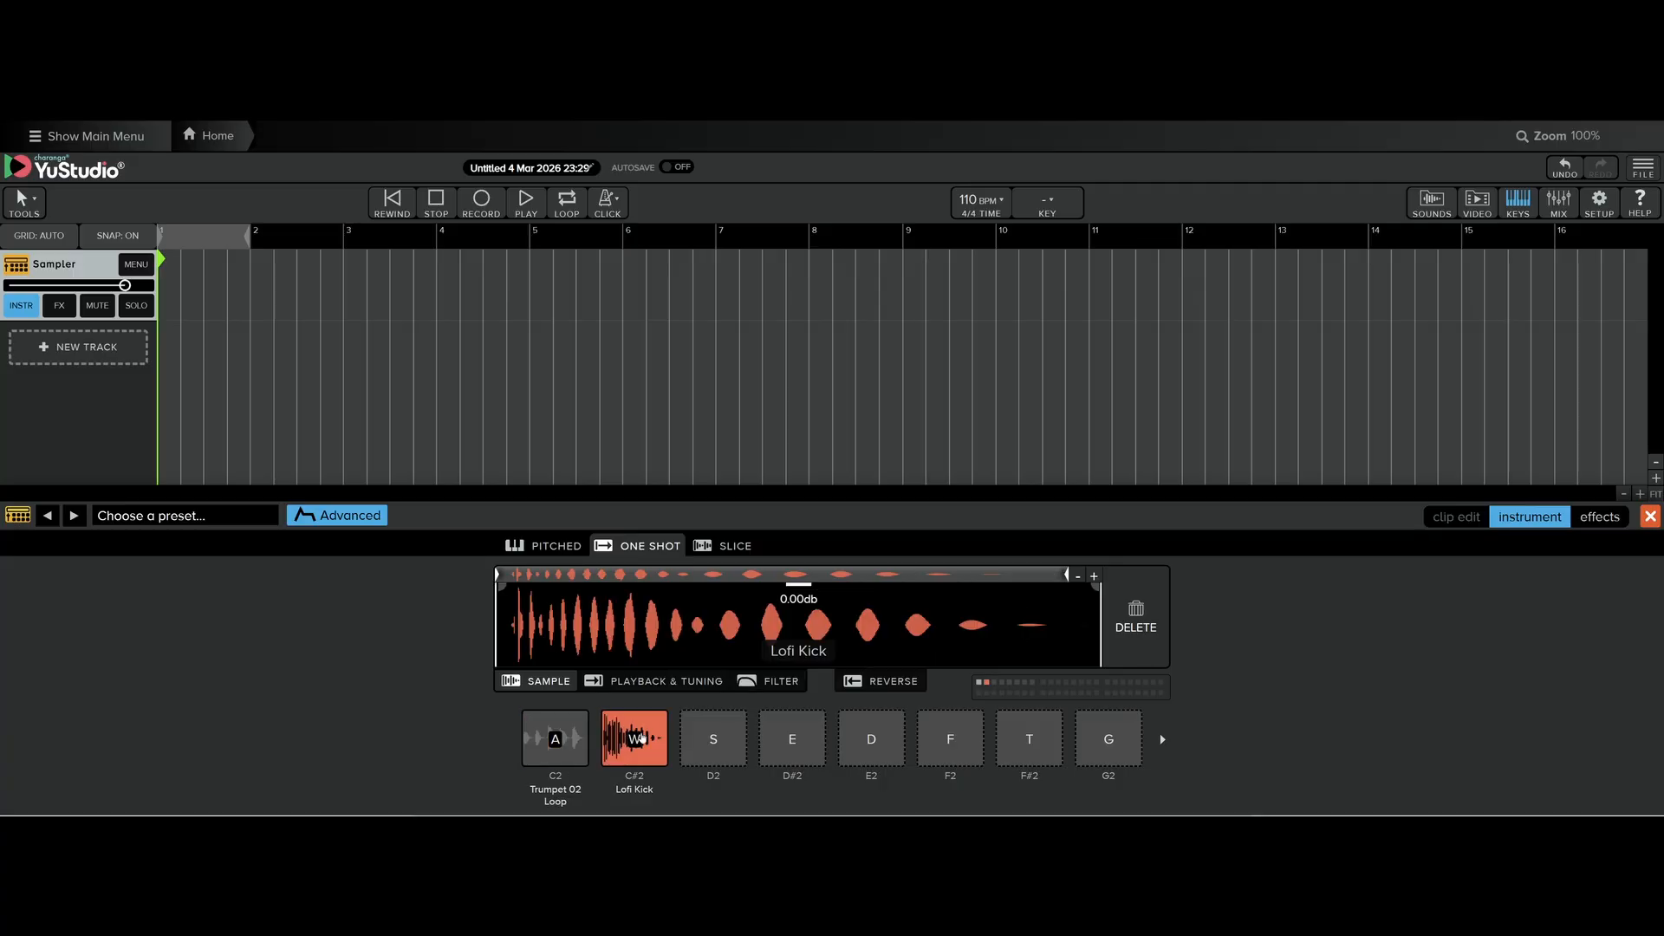
Preview Snare one-shots from Paper Snare through Classic and load Classic onto the D2 pad.
left_click(724, 730)
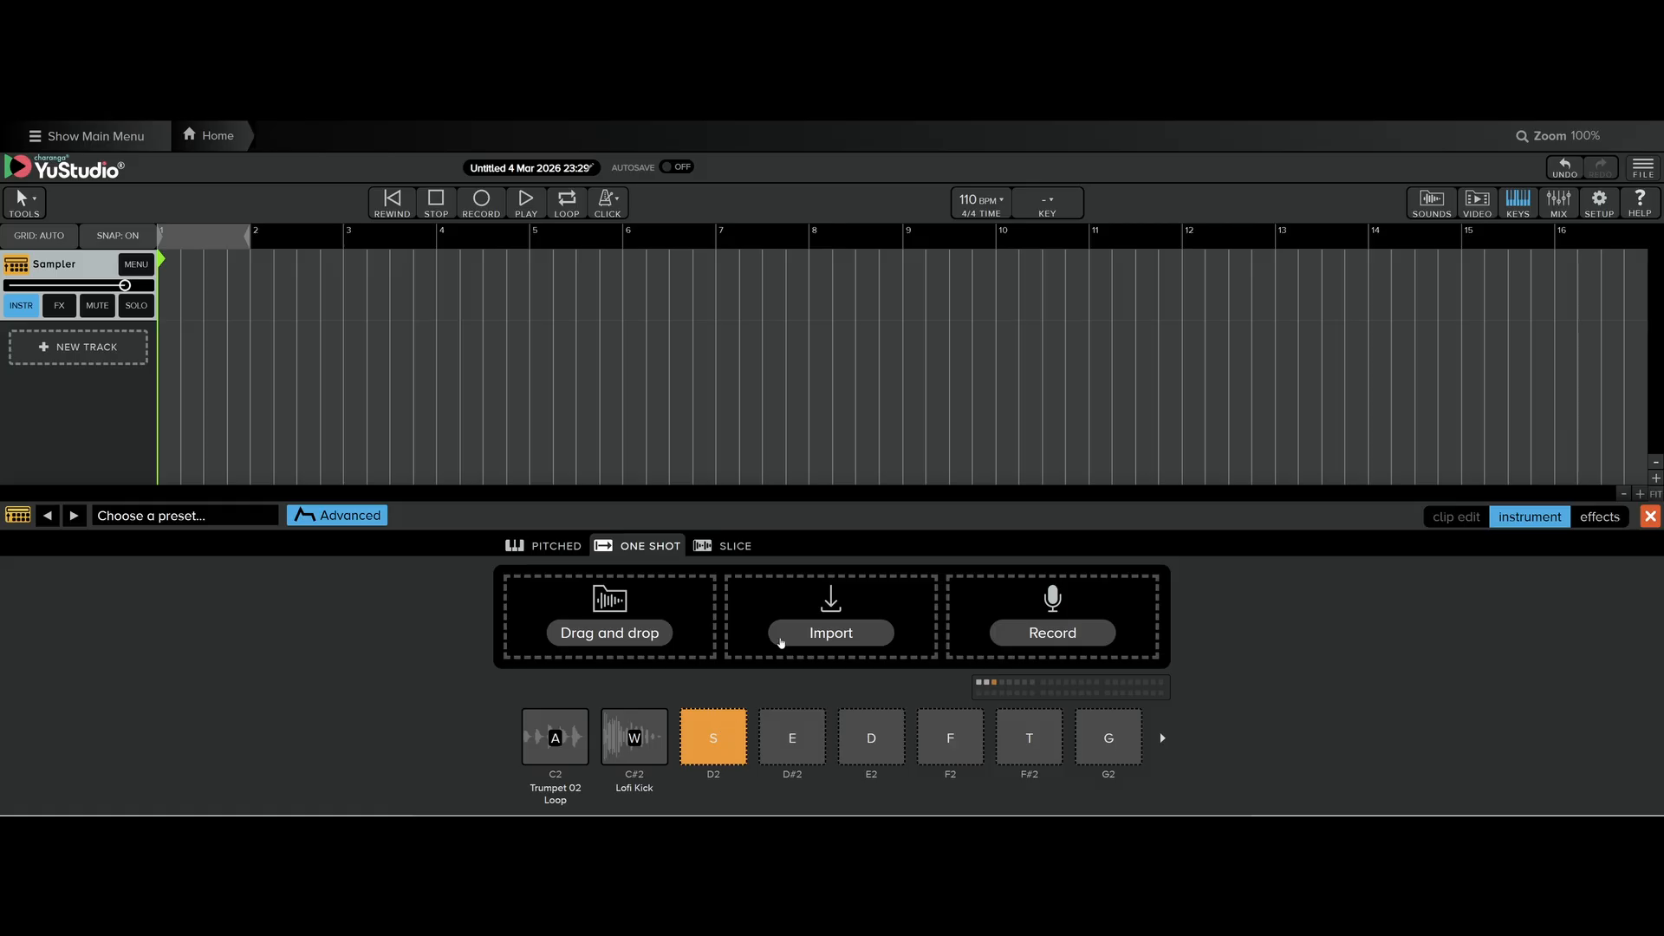
left_click(632, 641)
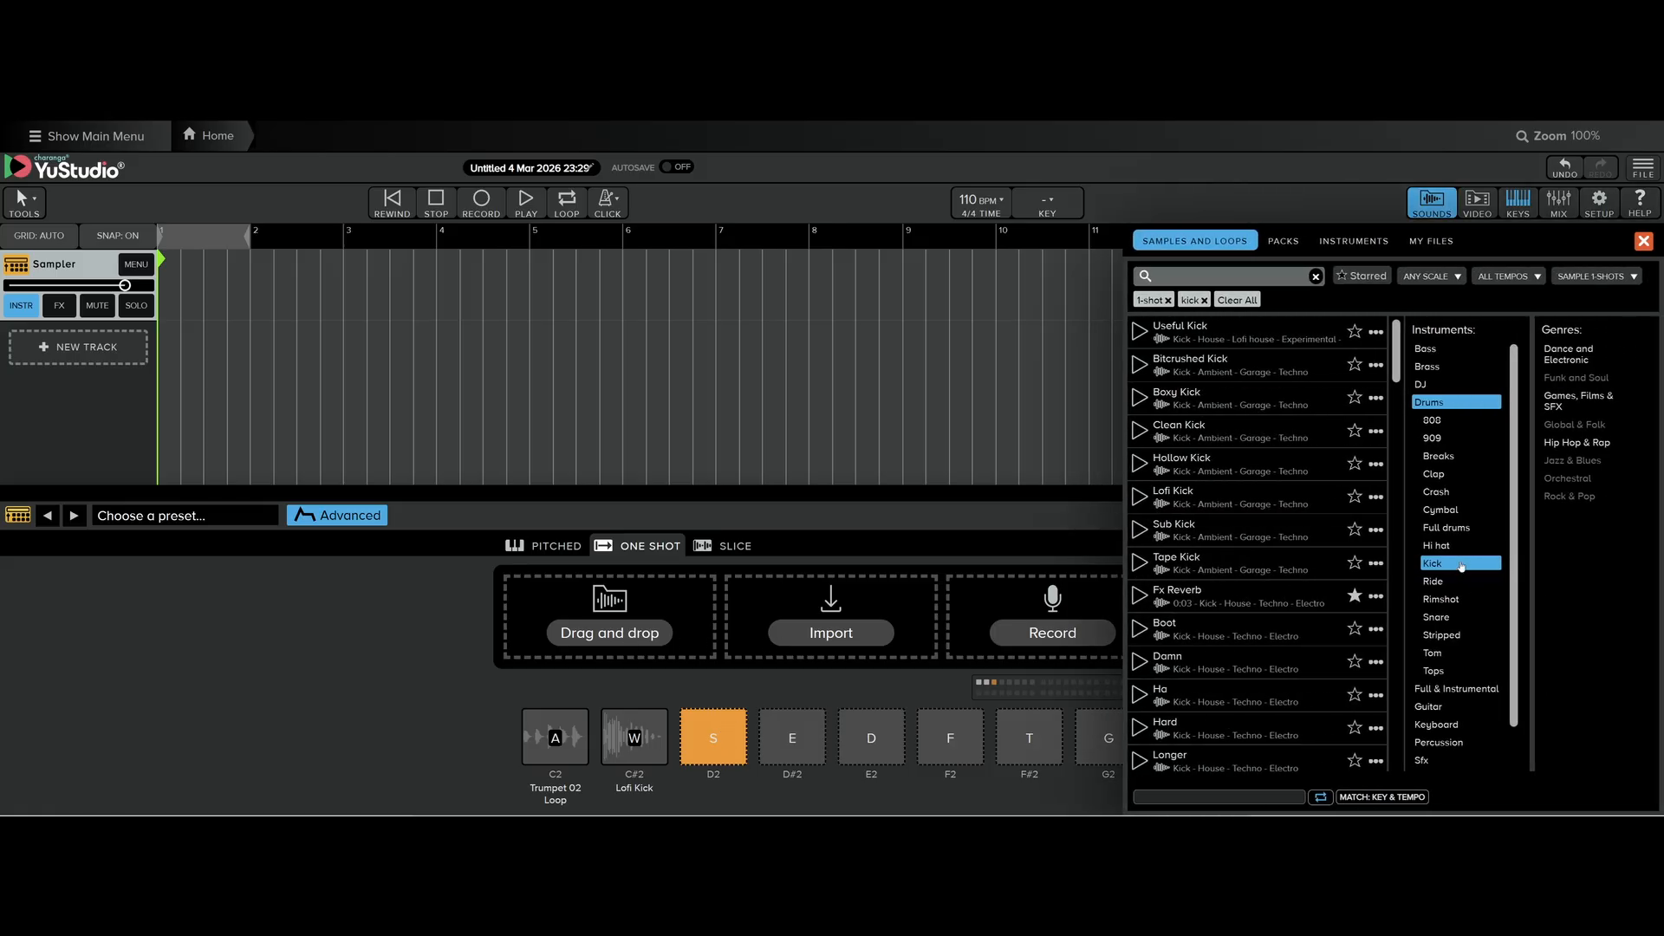
left_click(1436, 618)
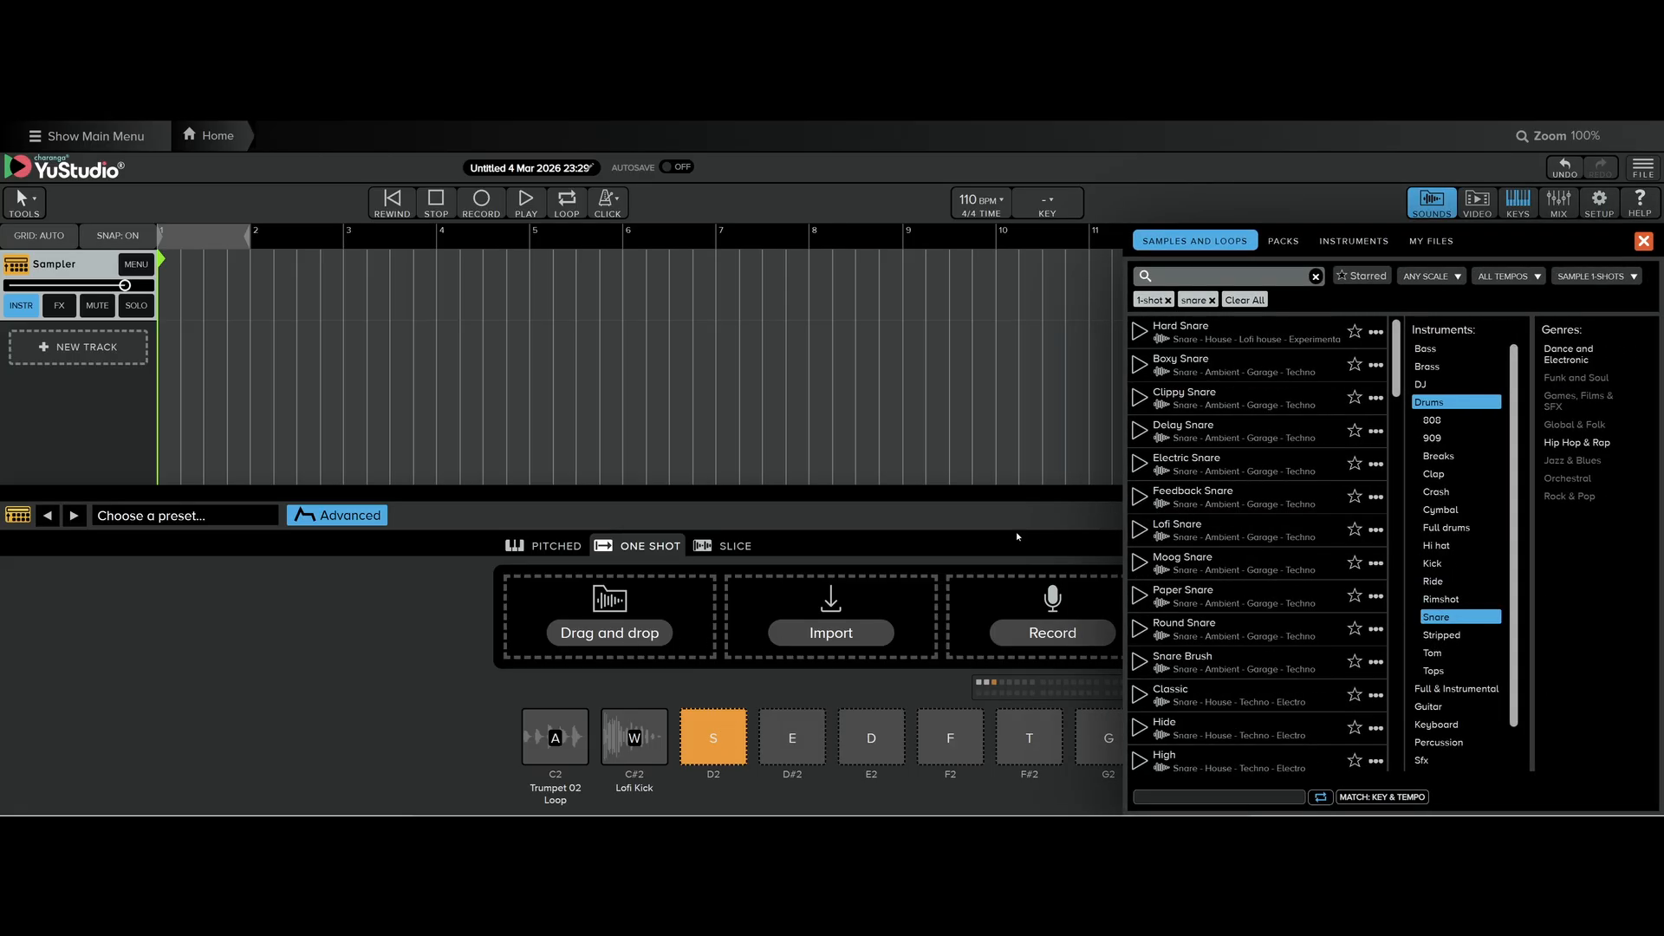
left_click(1140, 597)
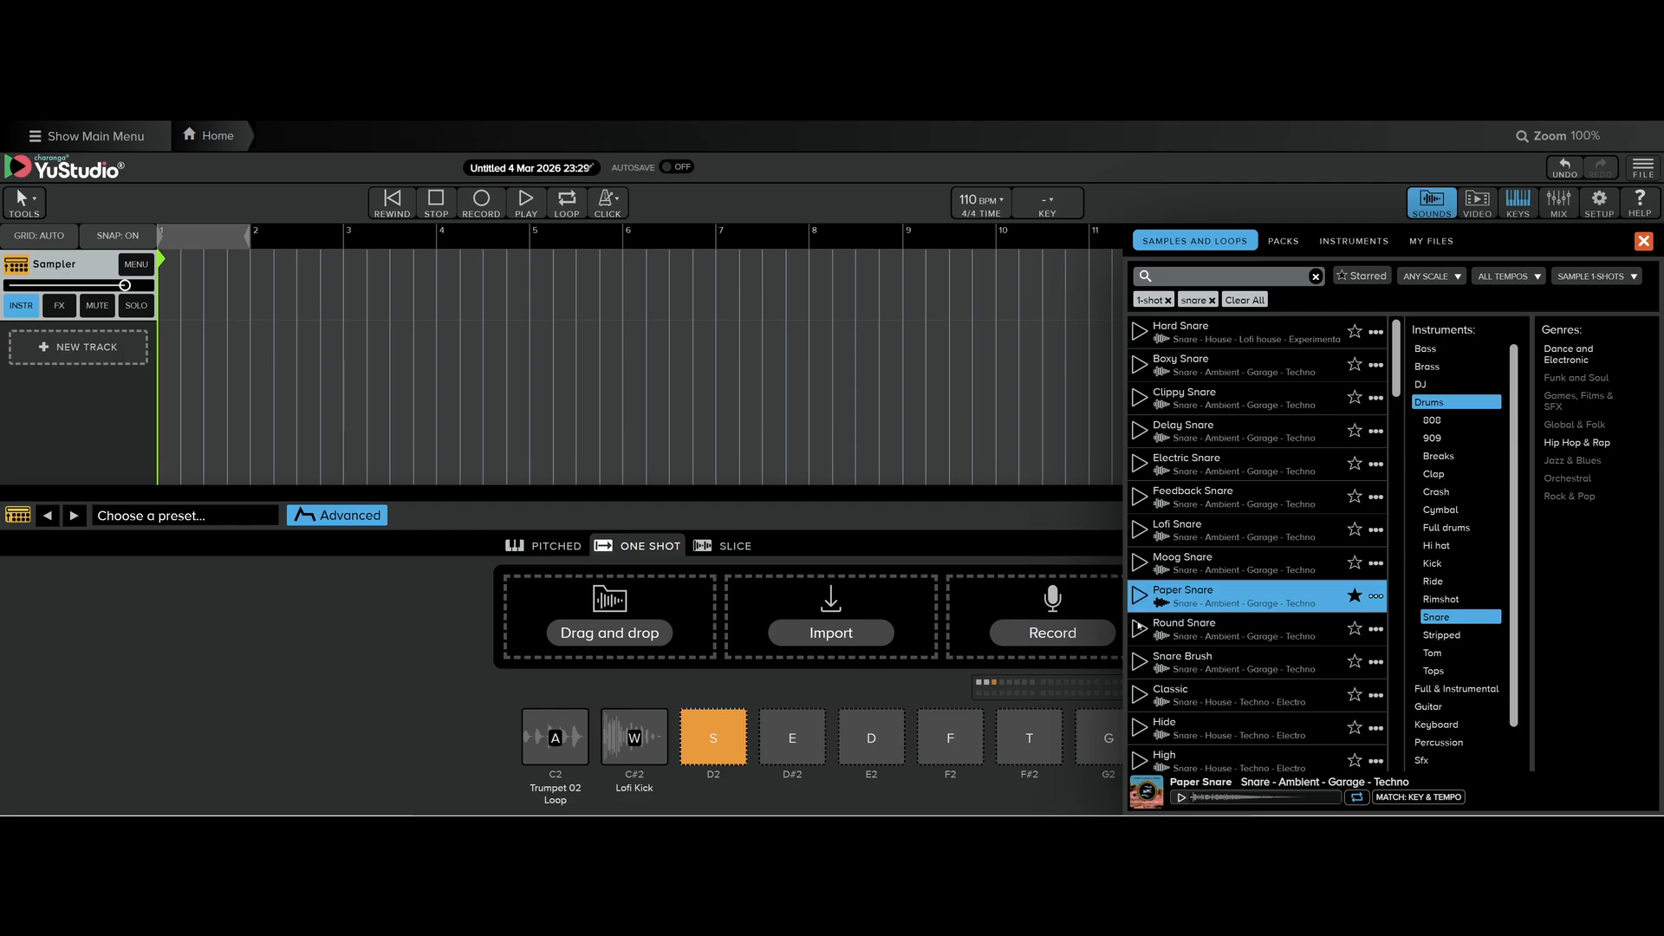
left_click(1140, 631)
left_click(1140, 662)
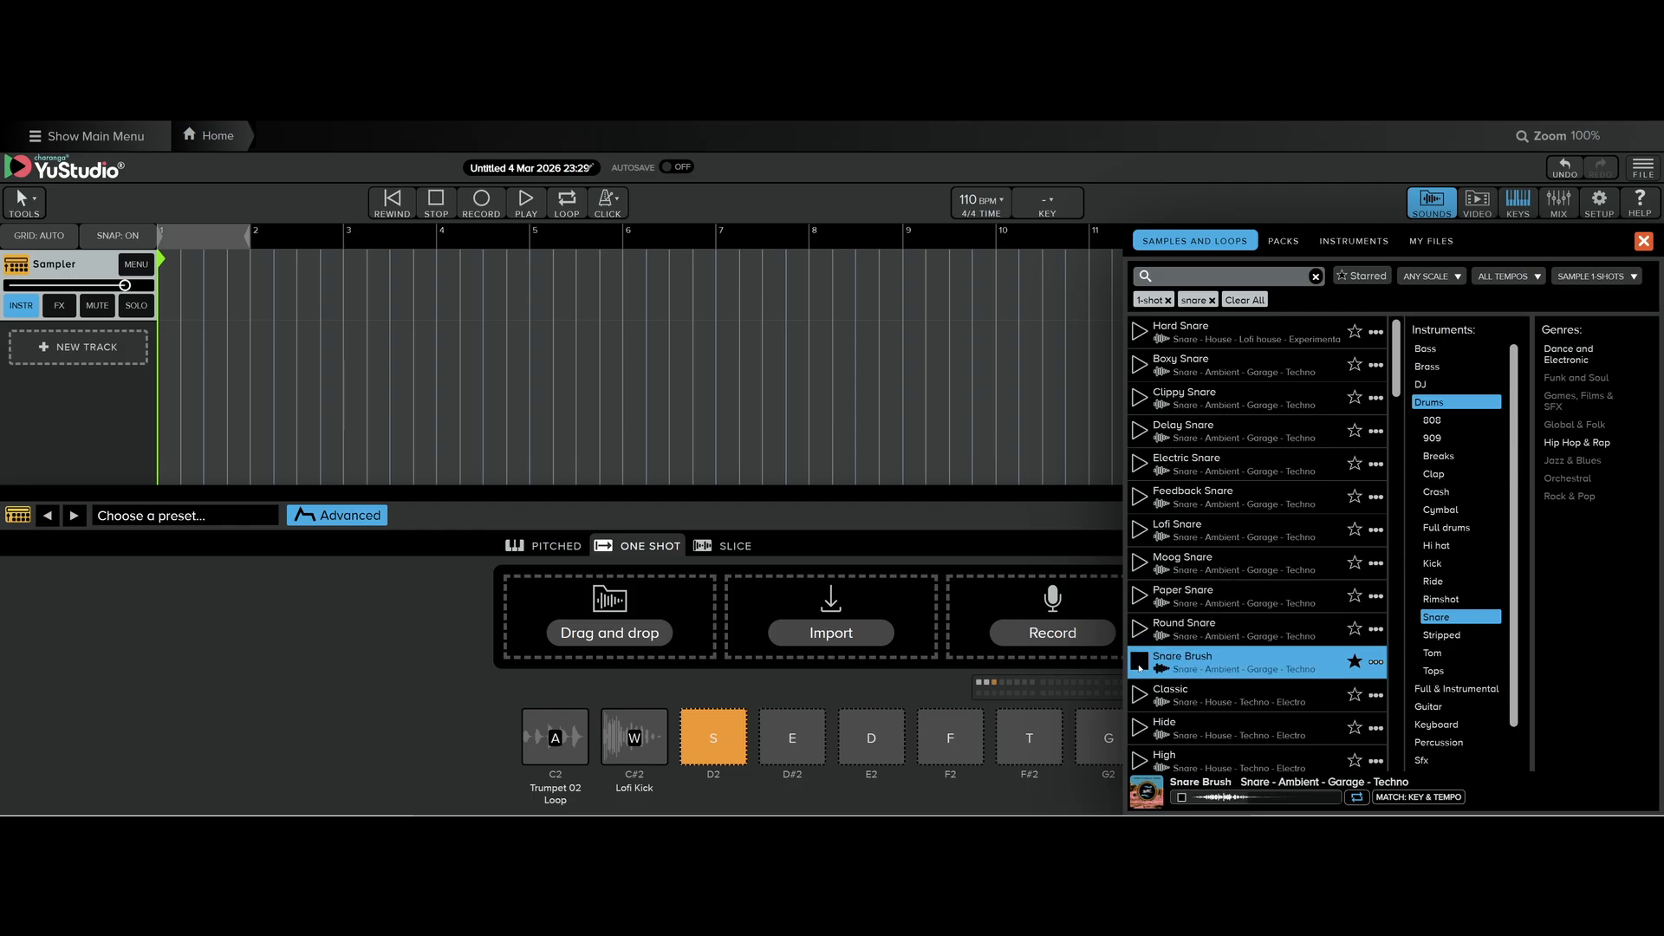
left_click(1140, 695)
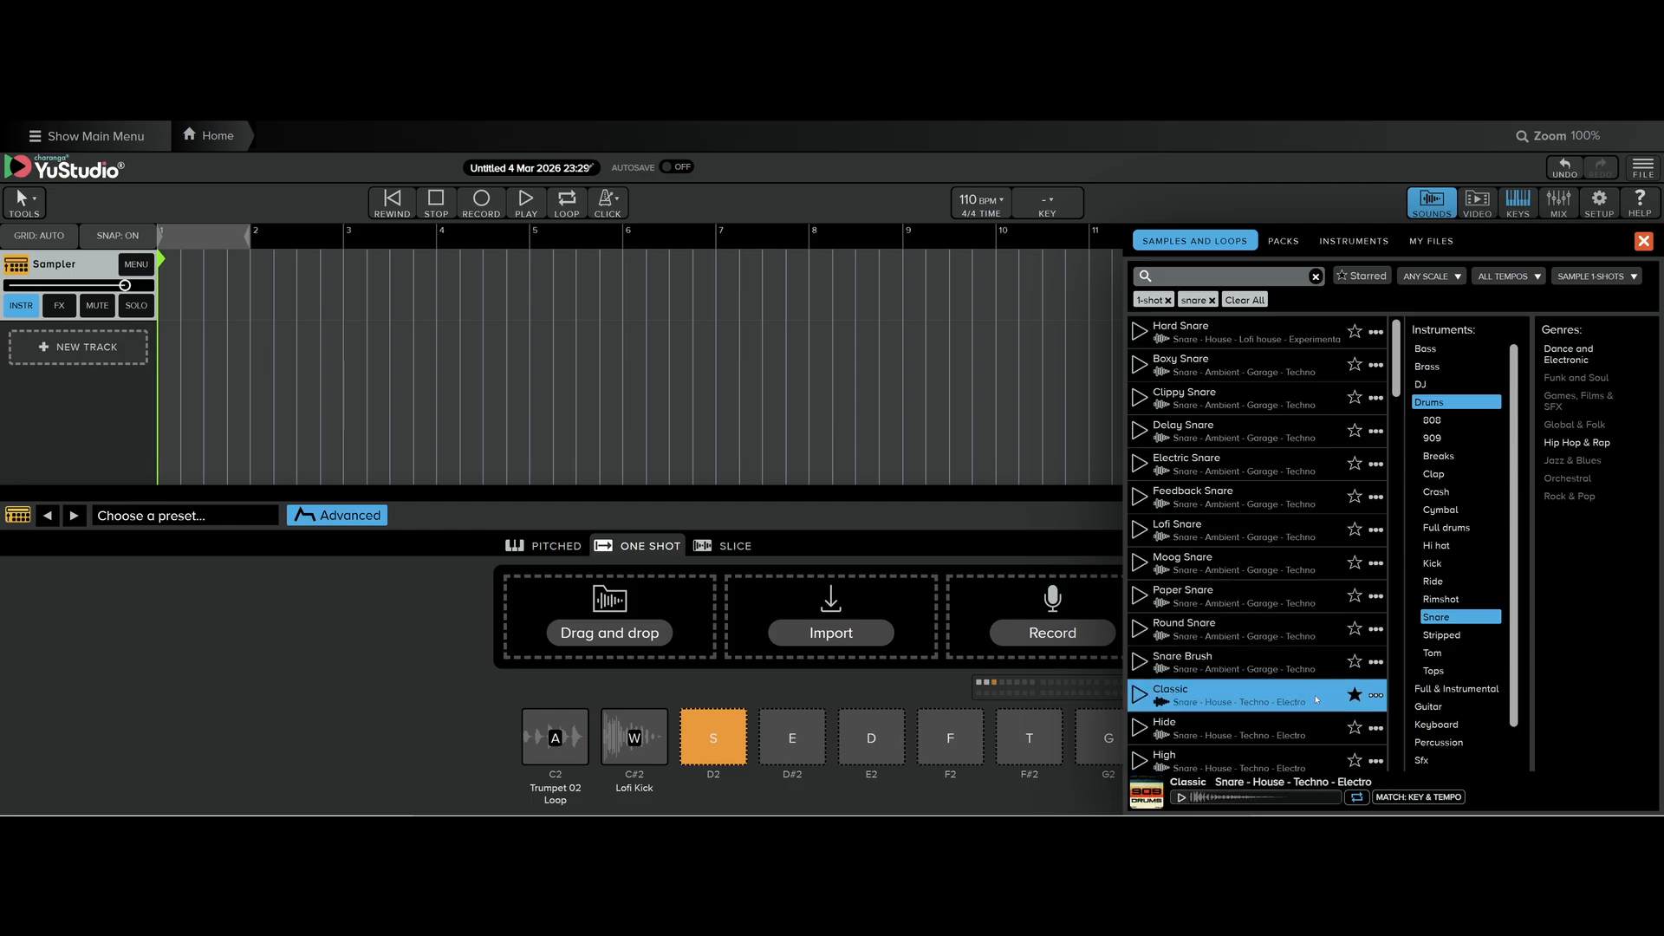
left_click_drag(1316, 700, 714, 739)
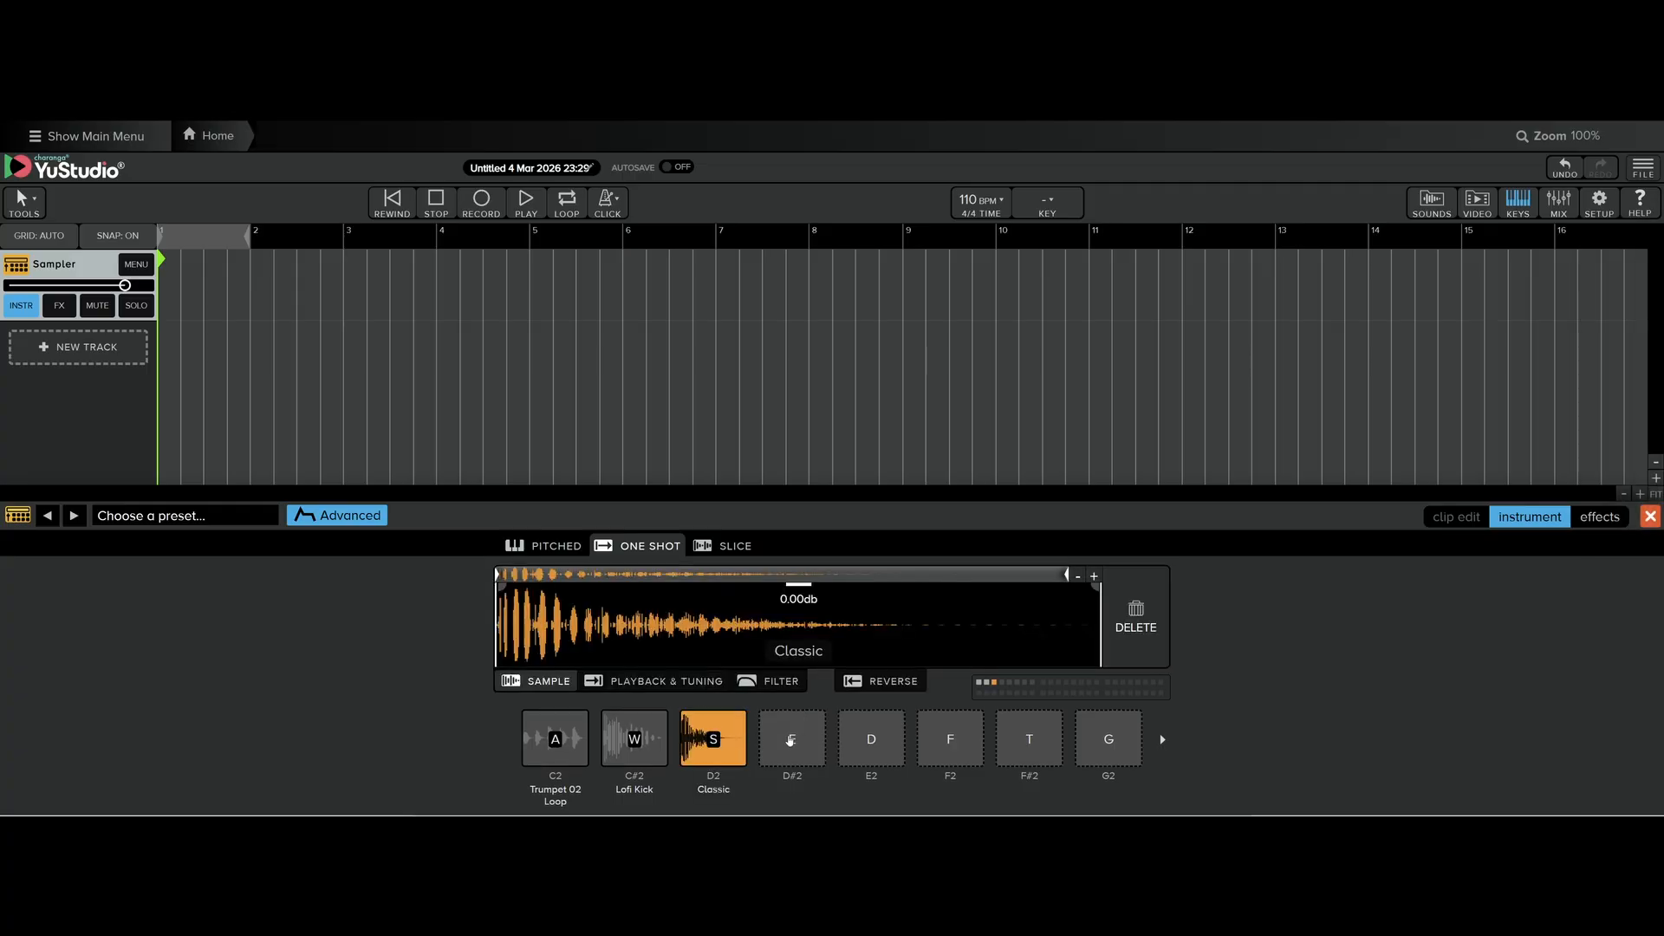
Preview Hi hat one-shots and load Dusty Hat onto the D#2 pad.
left_click(790, 741)
left_click(612, 637)
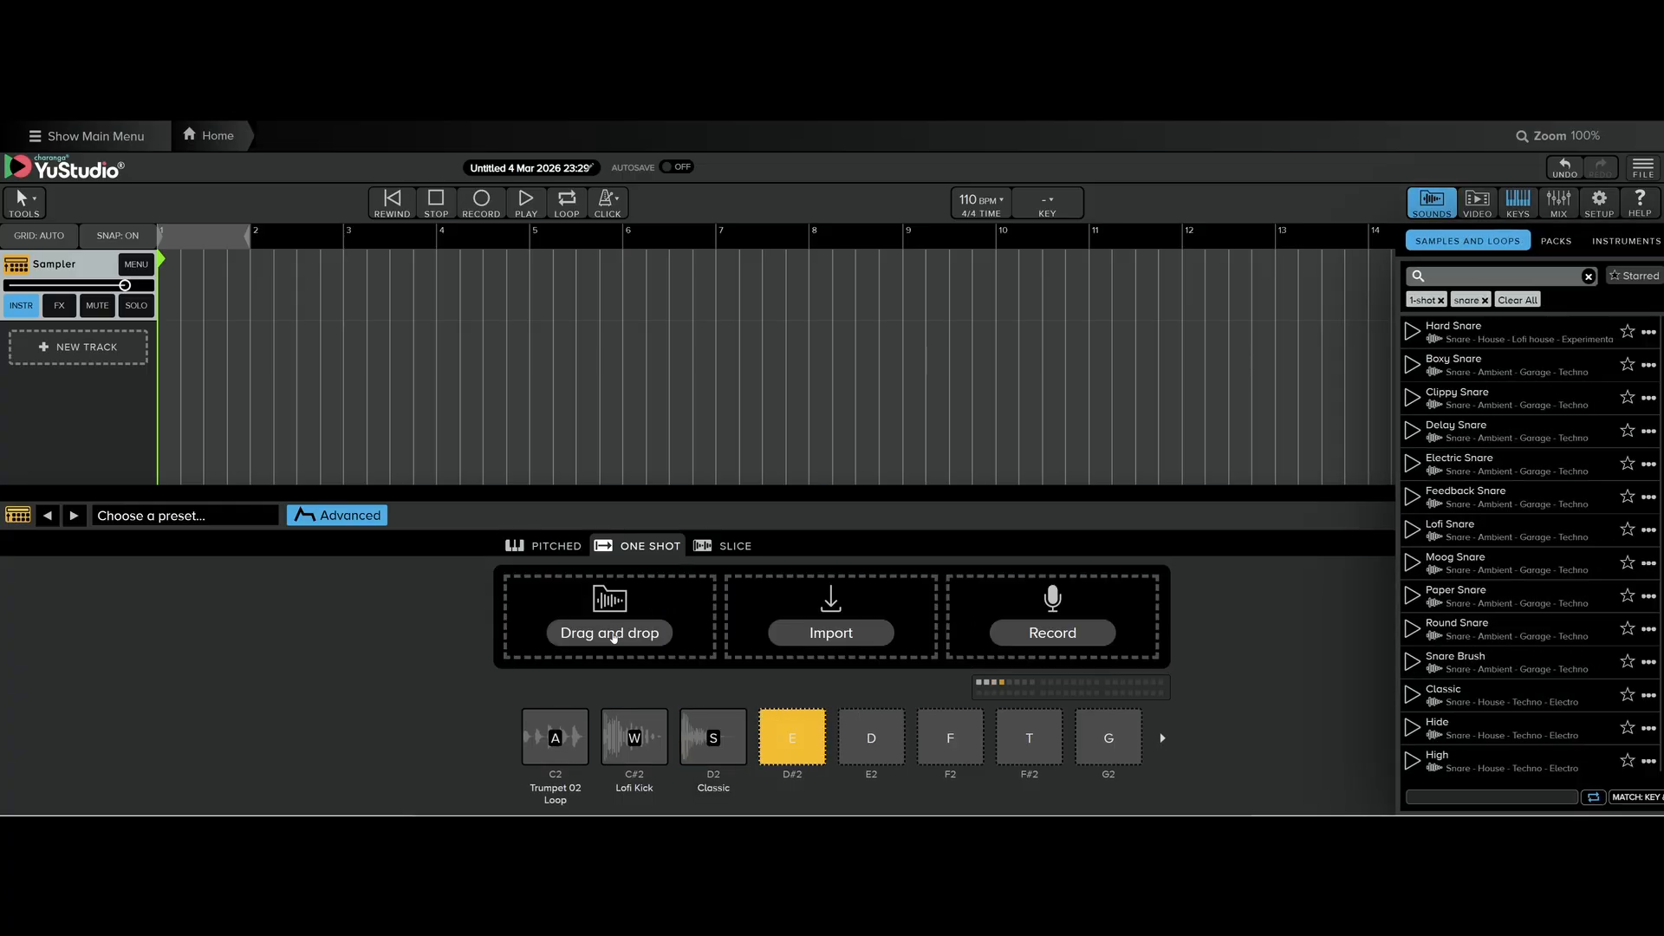
left_click(1446, 548)
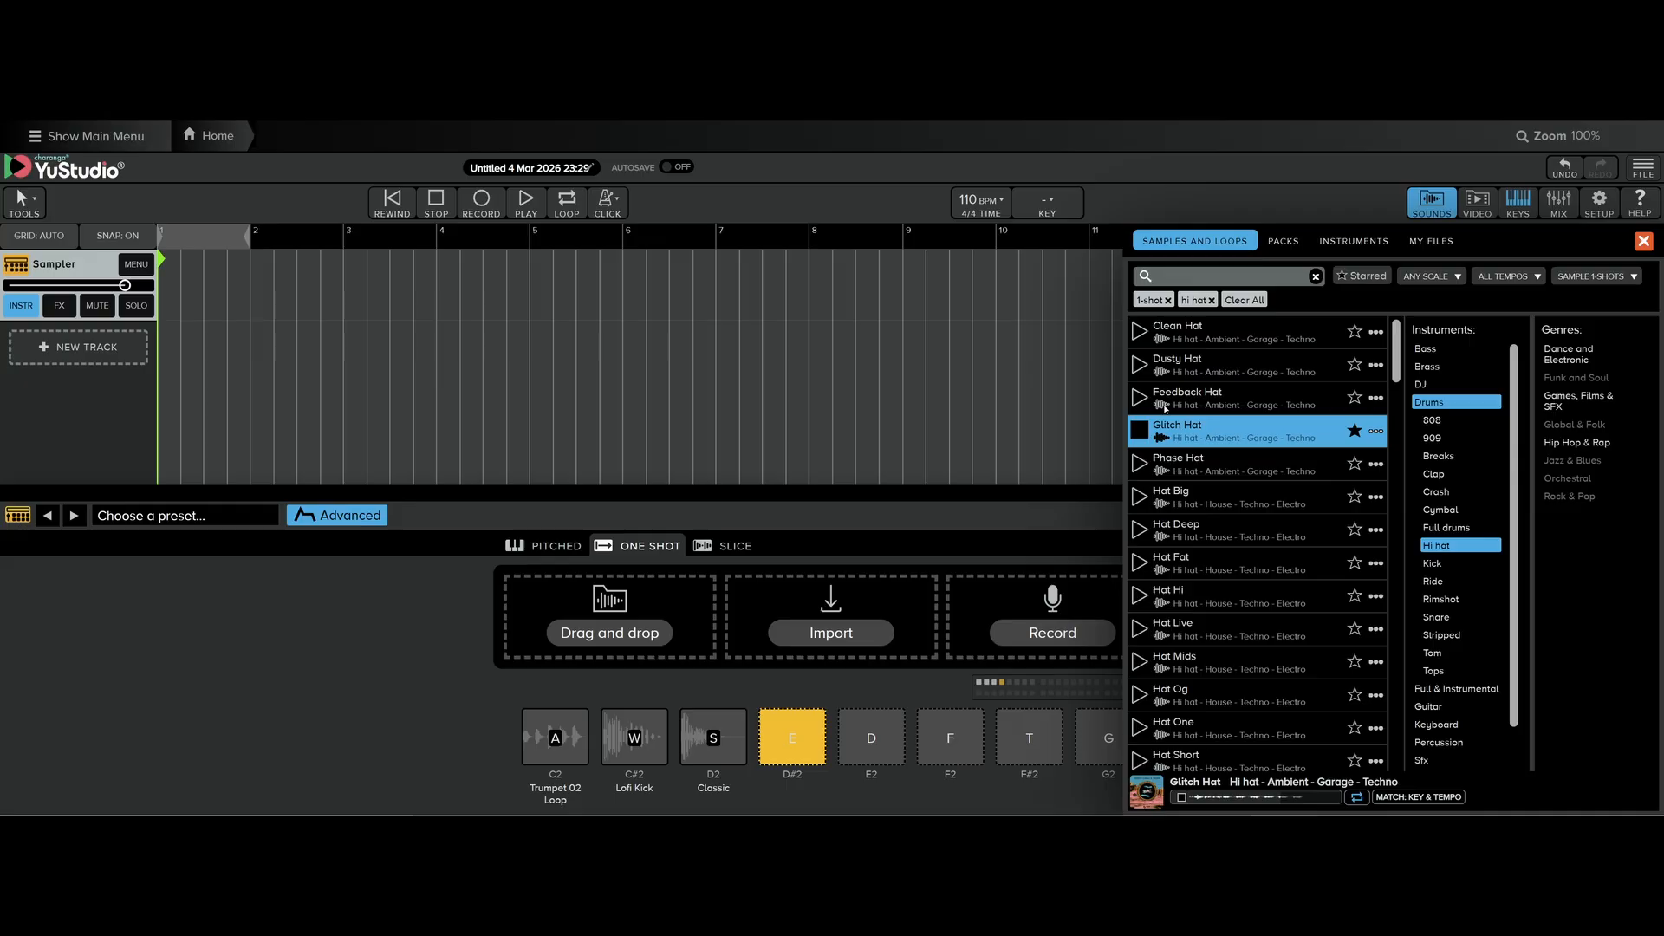
left_click(1149, 364)
left_click(1142, 332)
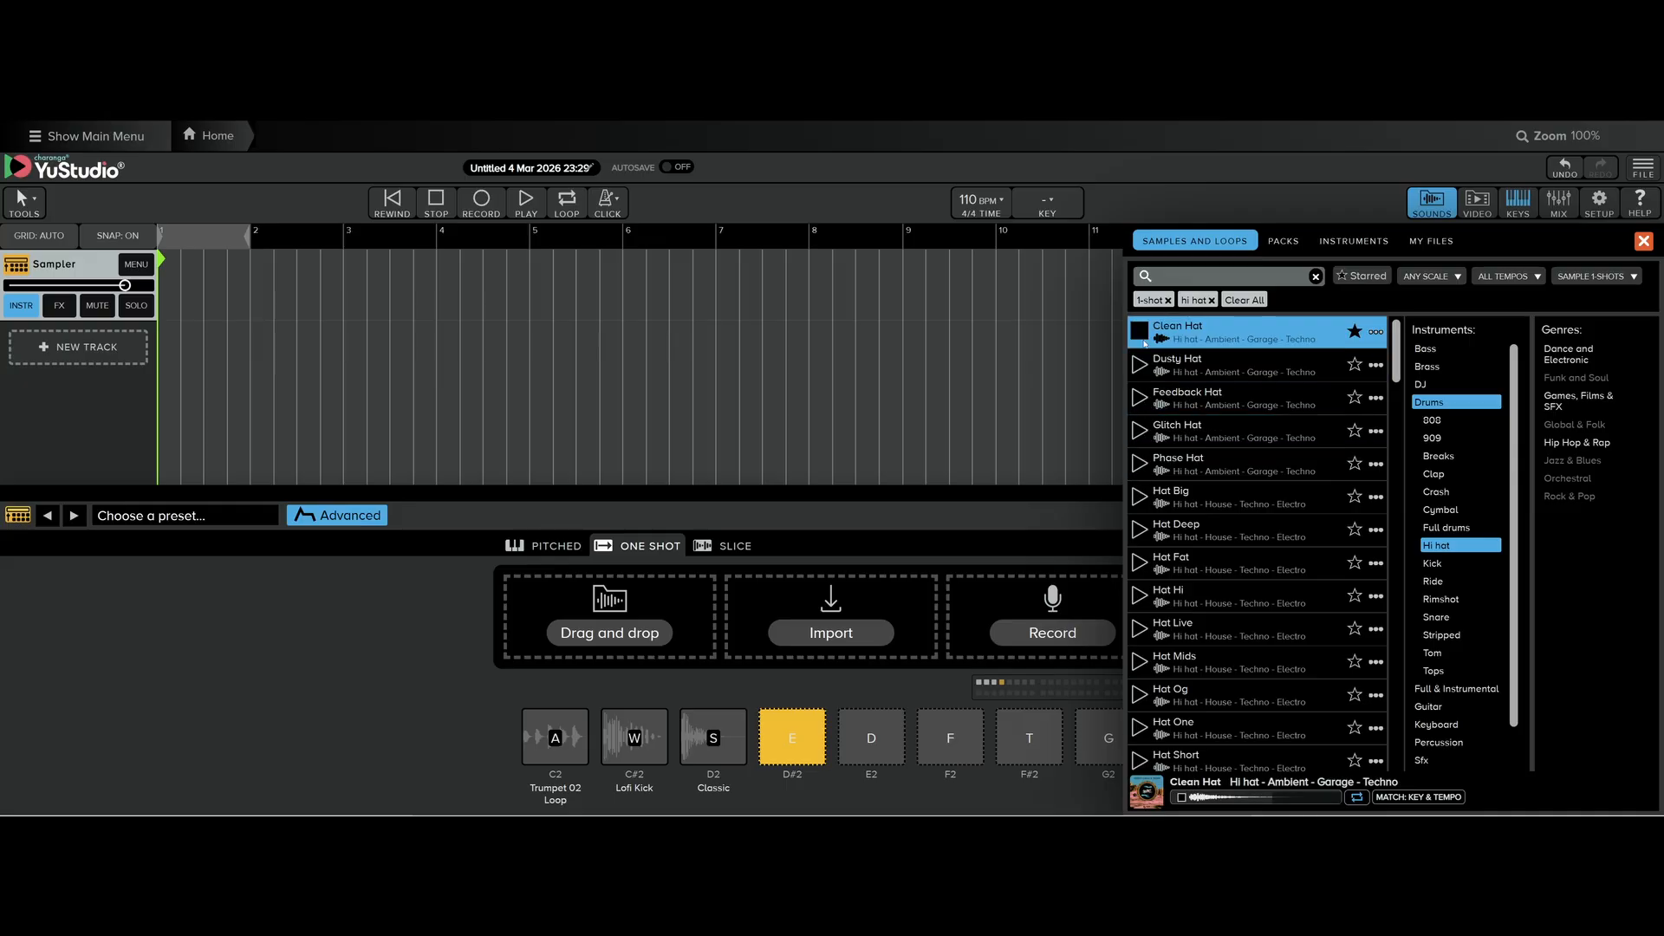
left_click(1265, 364)
left_click_drag(1264, 364, 792, 738)
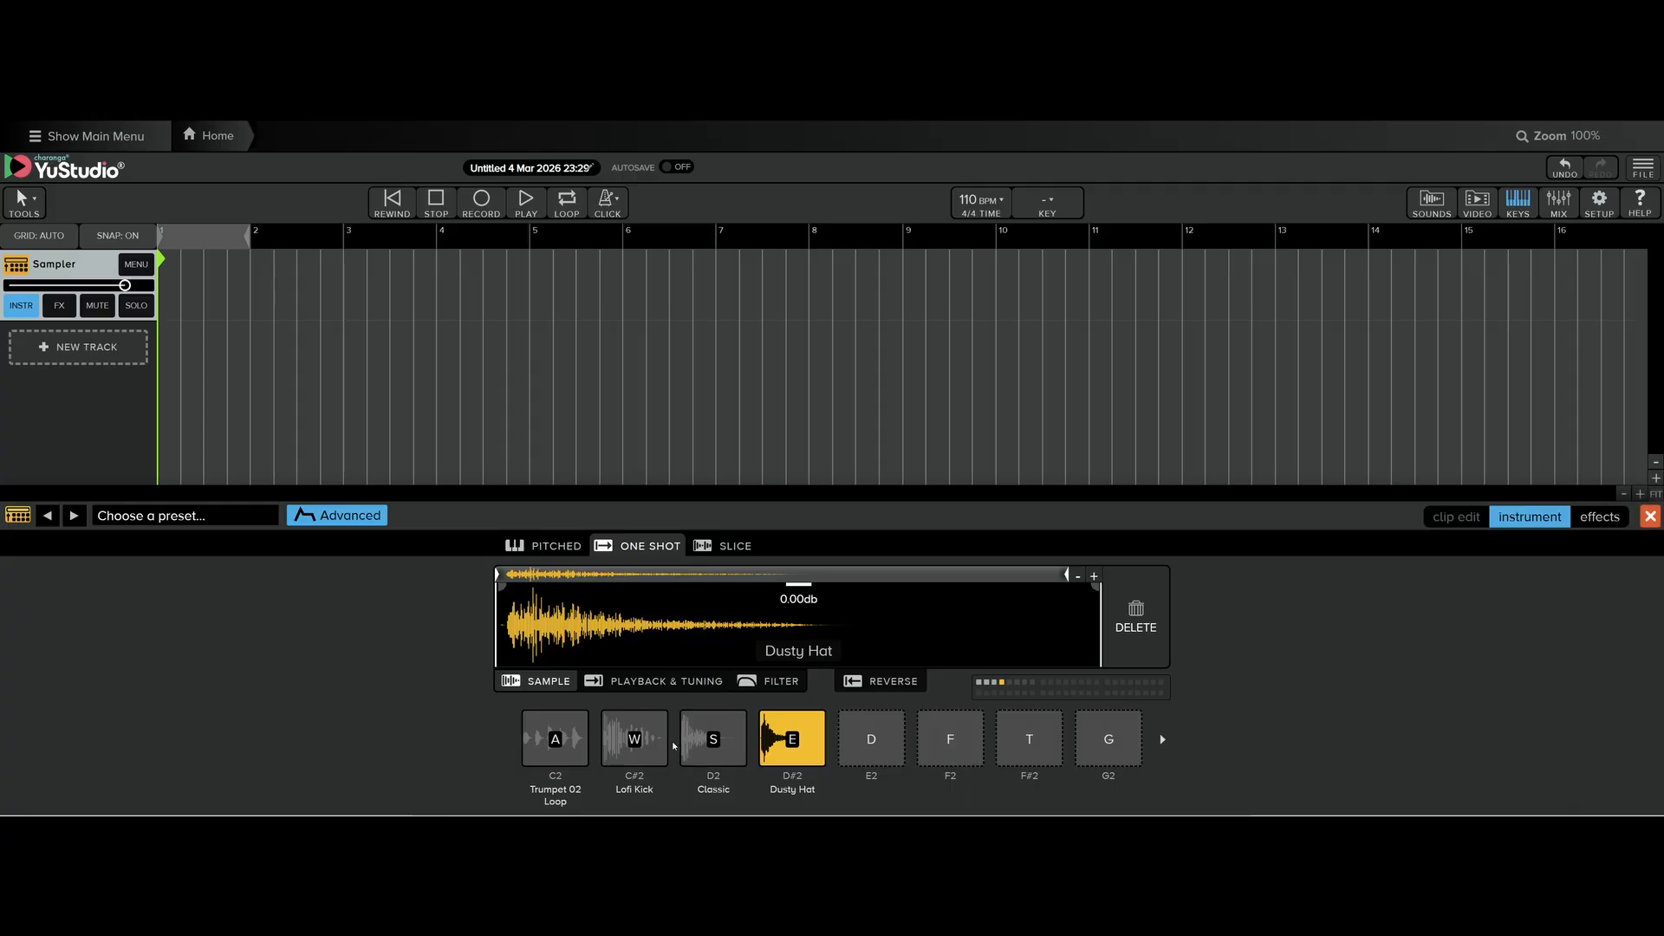
Play a short beat with the Lofi Kick, Classic snare and Dusty Hat pads.
key("w")
key("s")
key("e")
key("s")
key("e")
key("w")
key("e")
key("w")
key("s")
key("e")
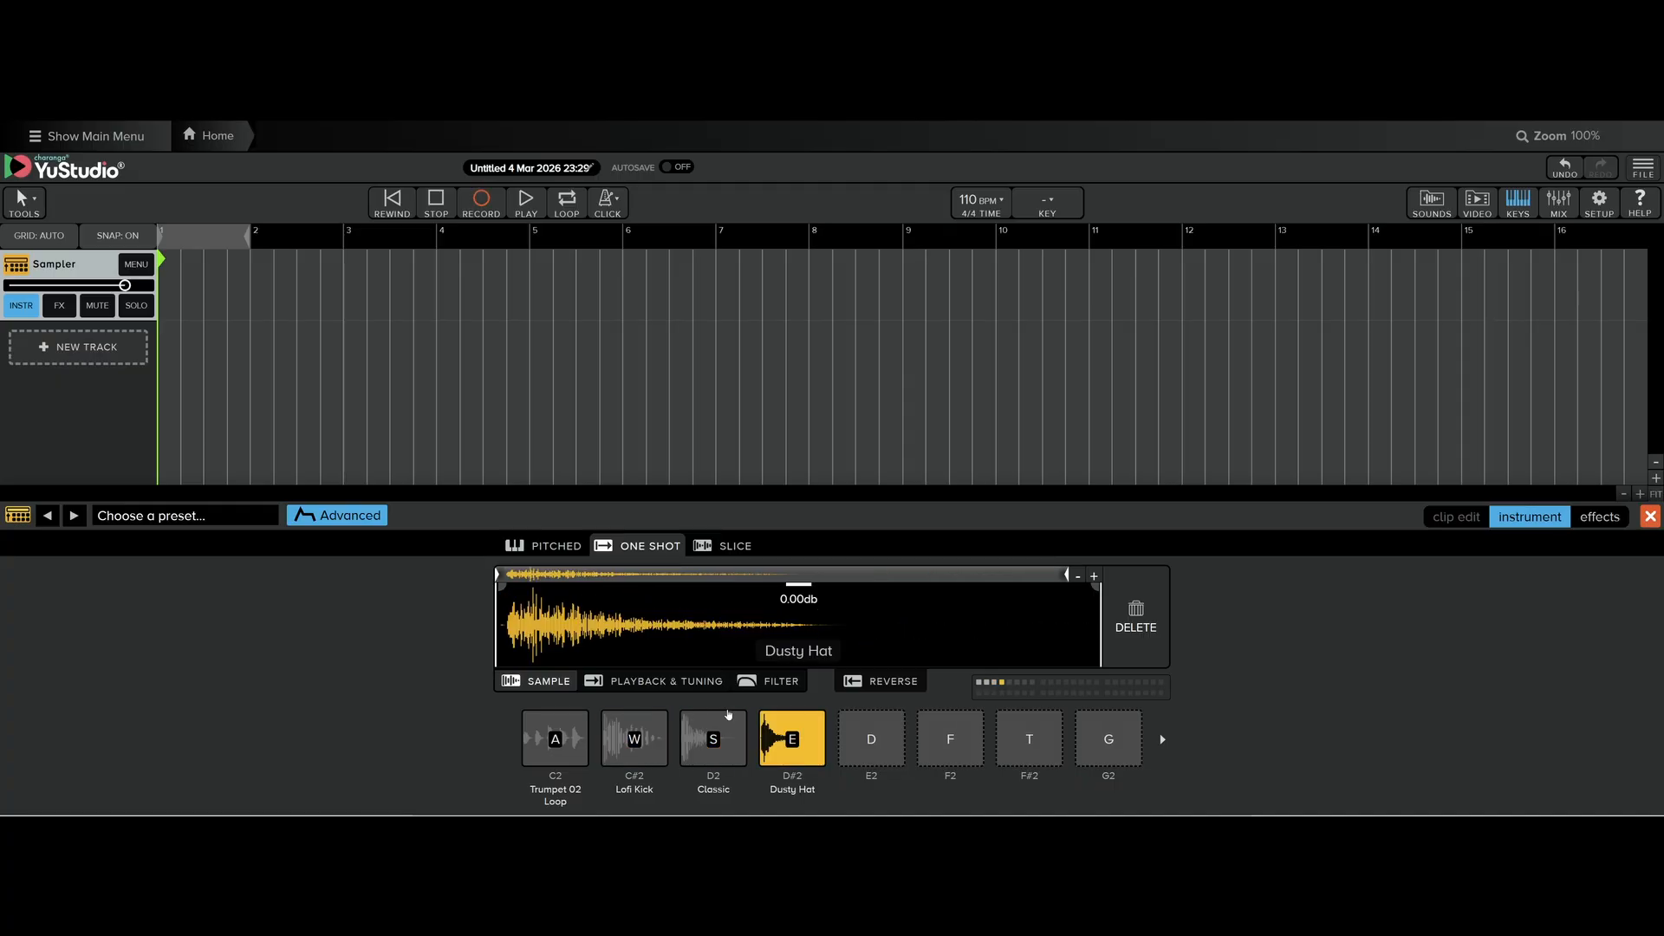
Create a clip in bar 1 of the Sampler track with Lofi Kick on all four beats and Classic on beats 2 and 4.
double_click(168, 306)
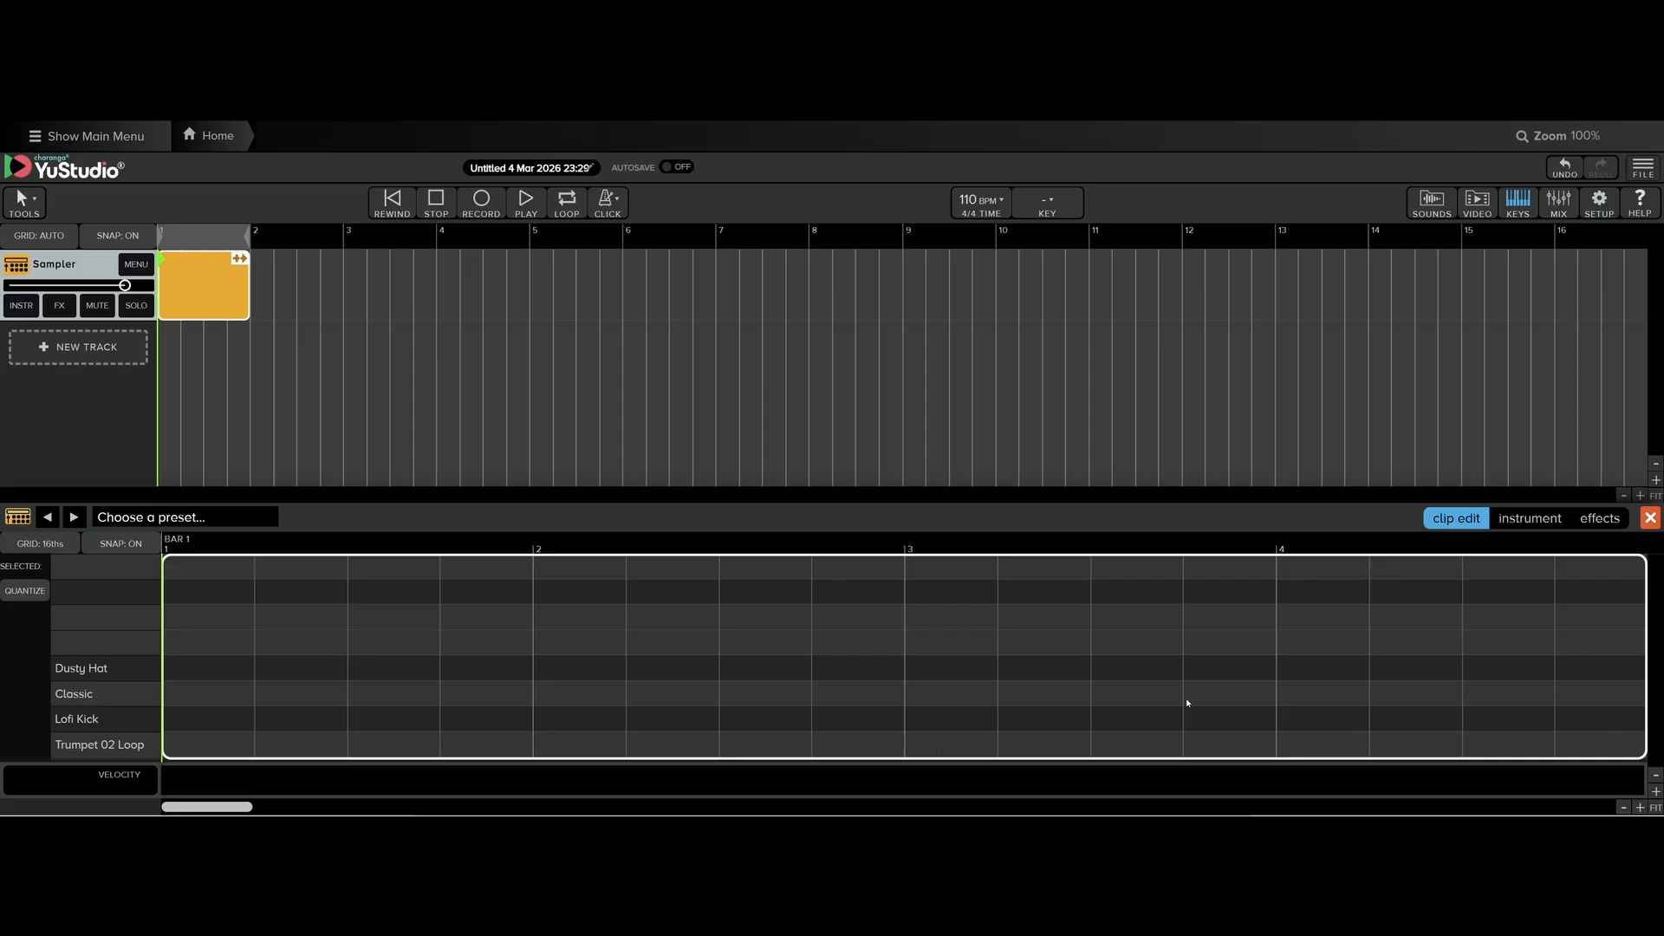
left_click(195, 722)
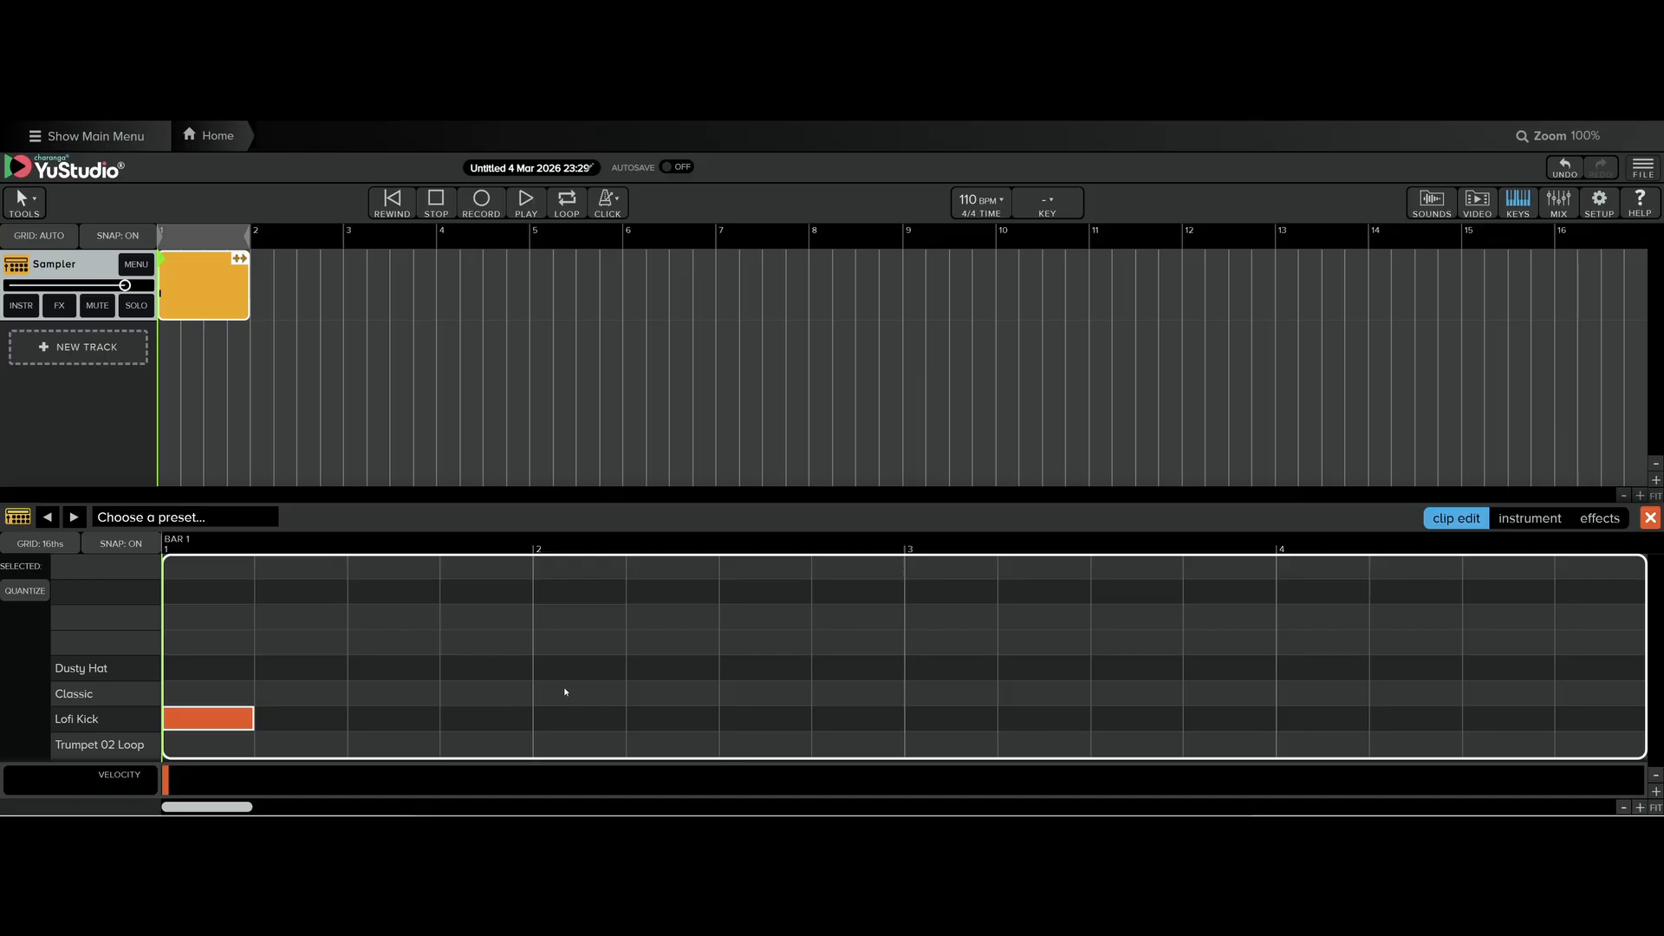
left_click(77, 697)
left_click(579, 696)
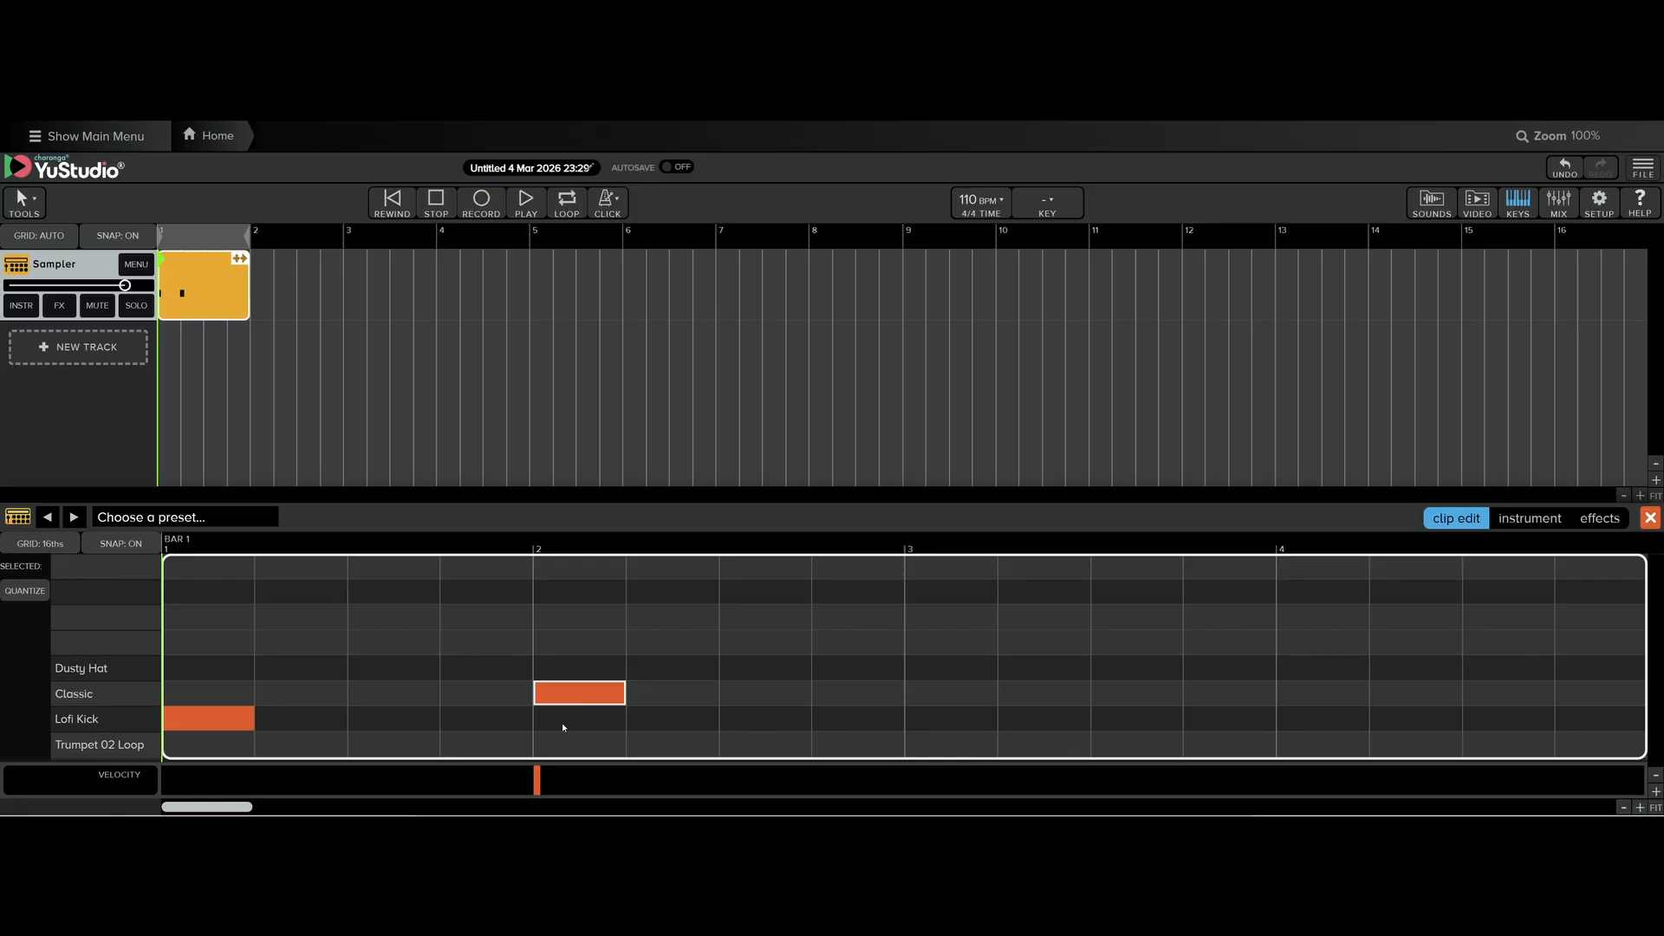
left_click(562, 721)
left_click(959, 726)
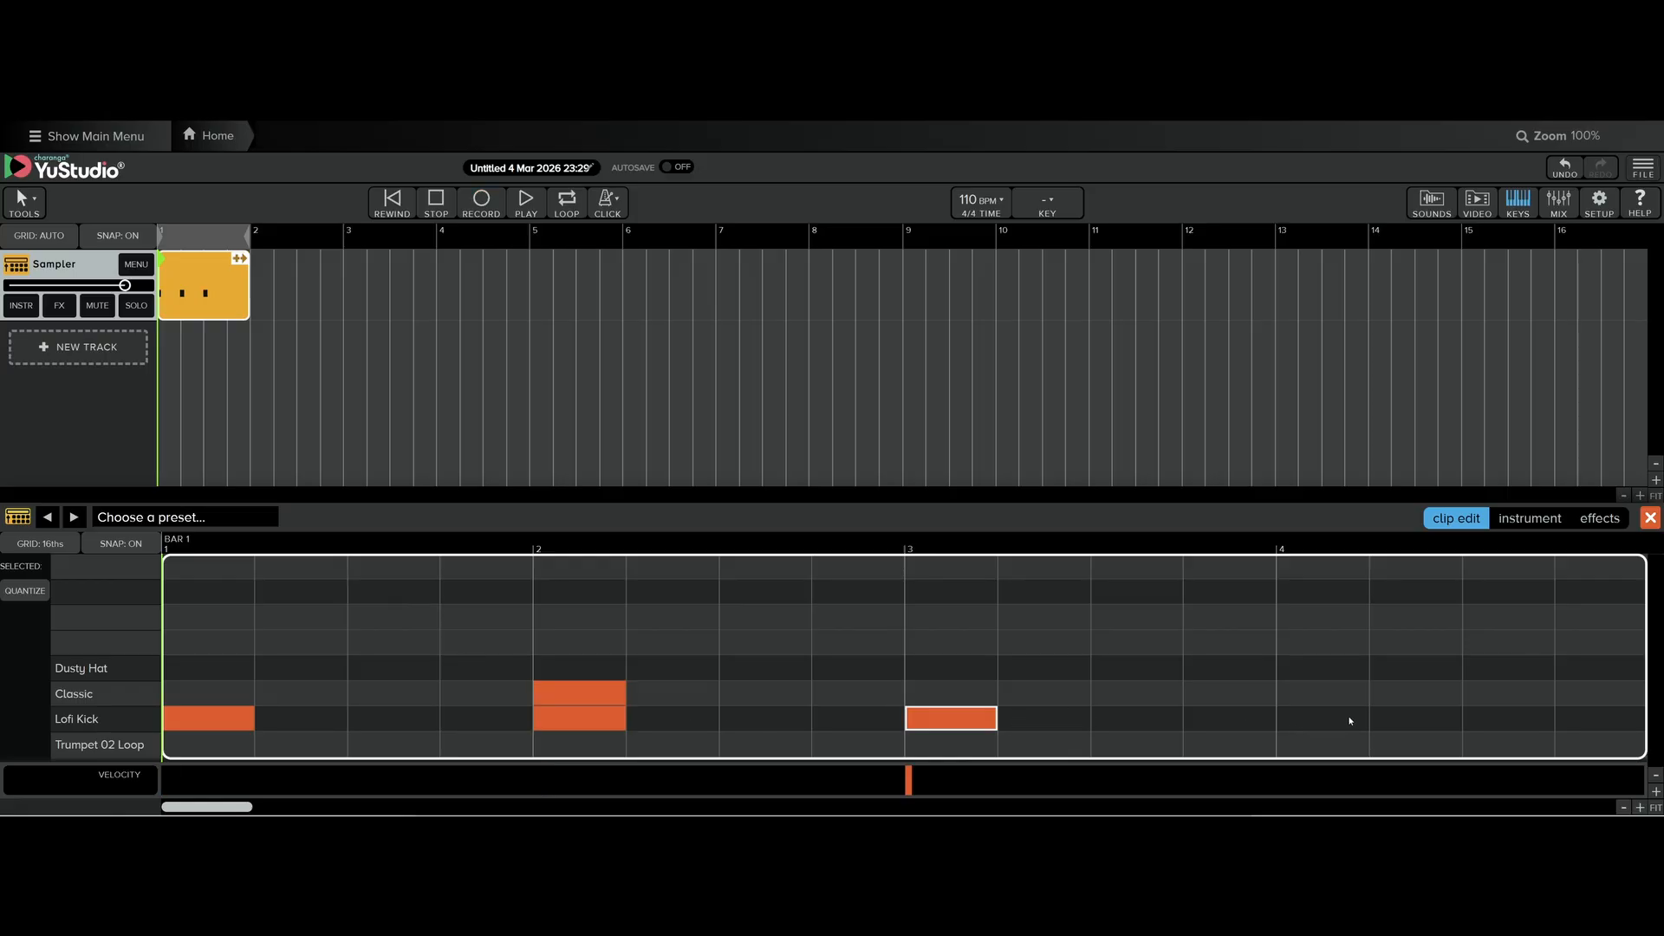
left_click(1324, 718)
left_click(1318, 691)
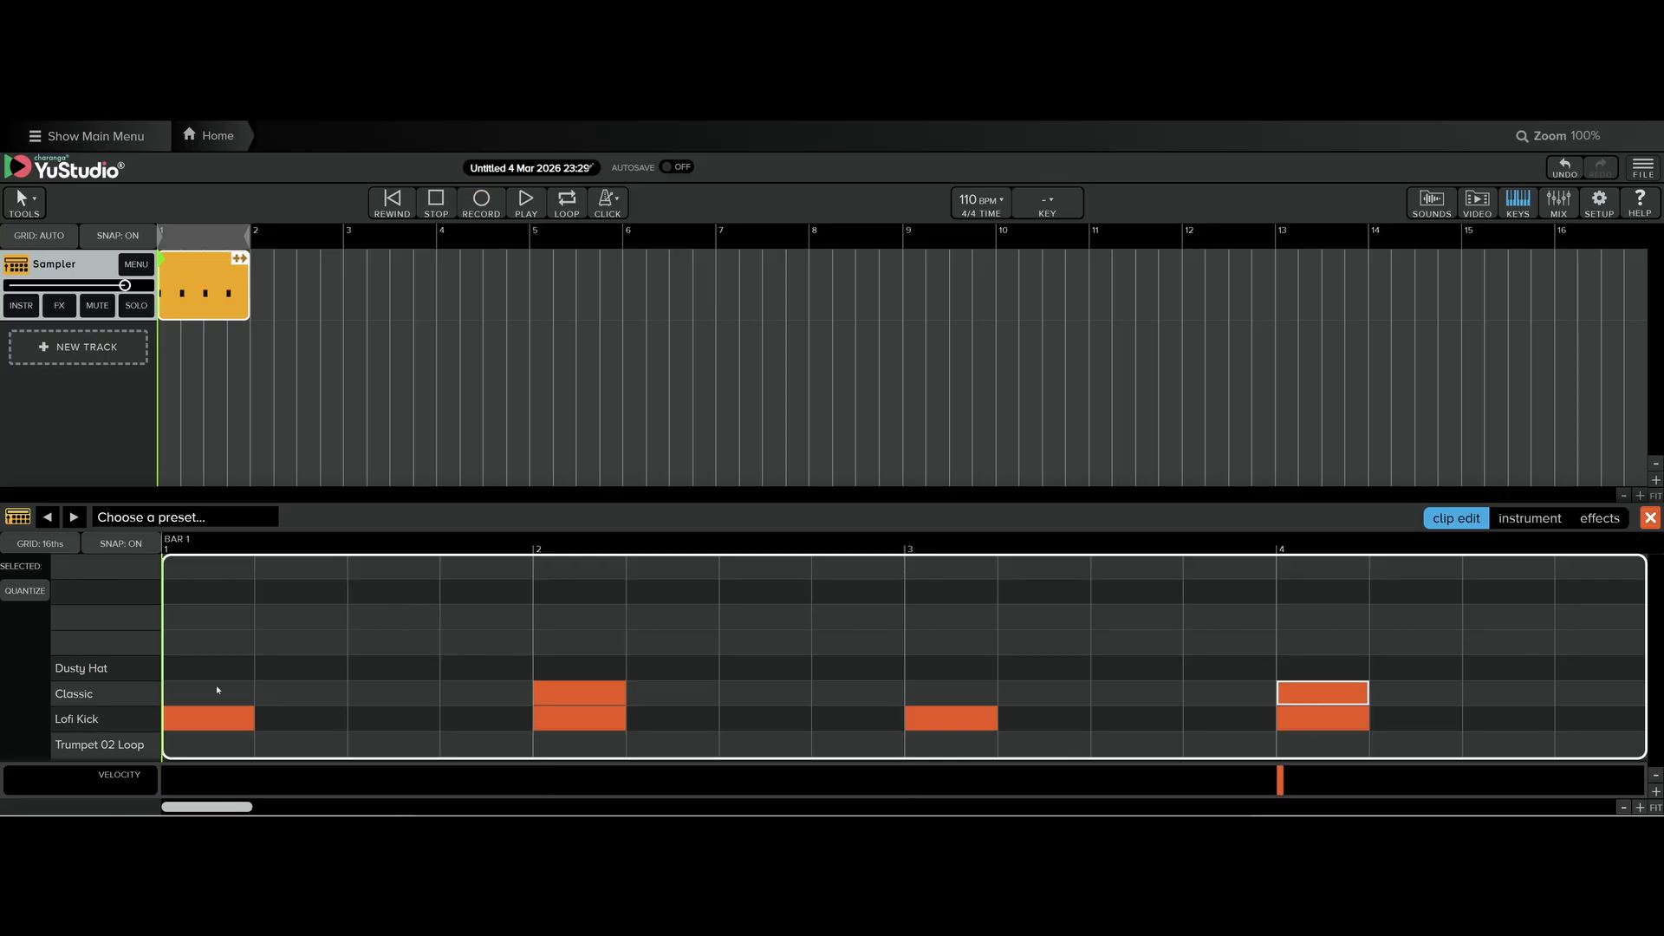
Add Dusty Hat notes on every eighth note across the bar in the Sampler clip.
left_click(185, 668)
left_click(414, 669)
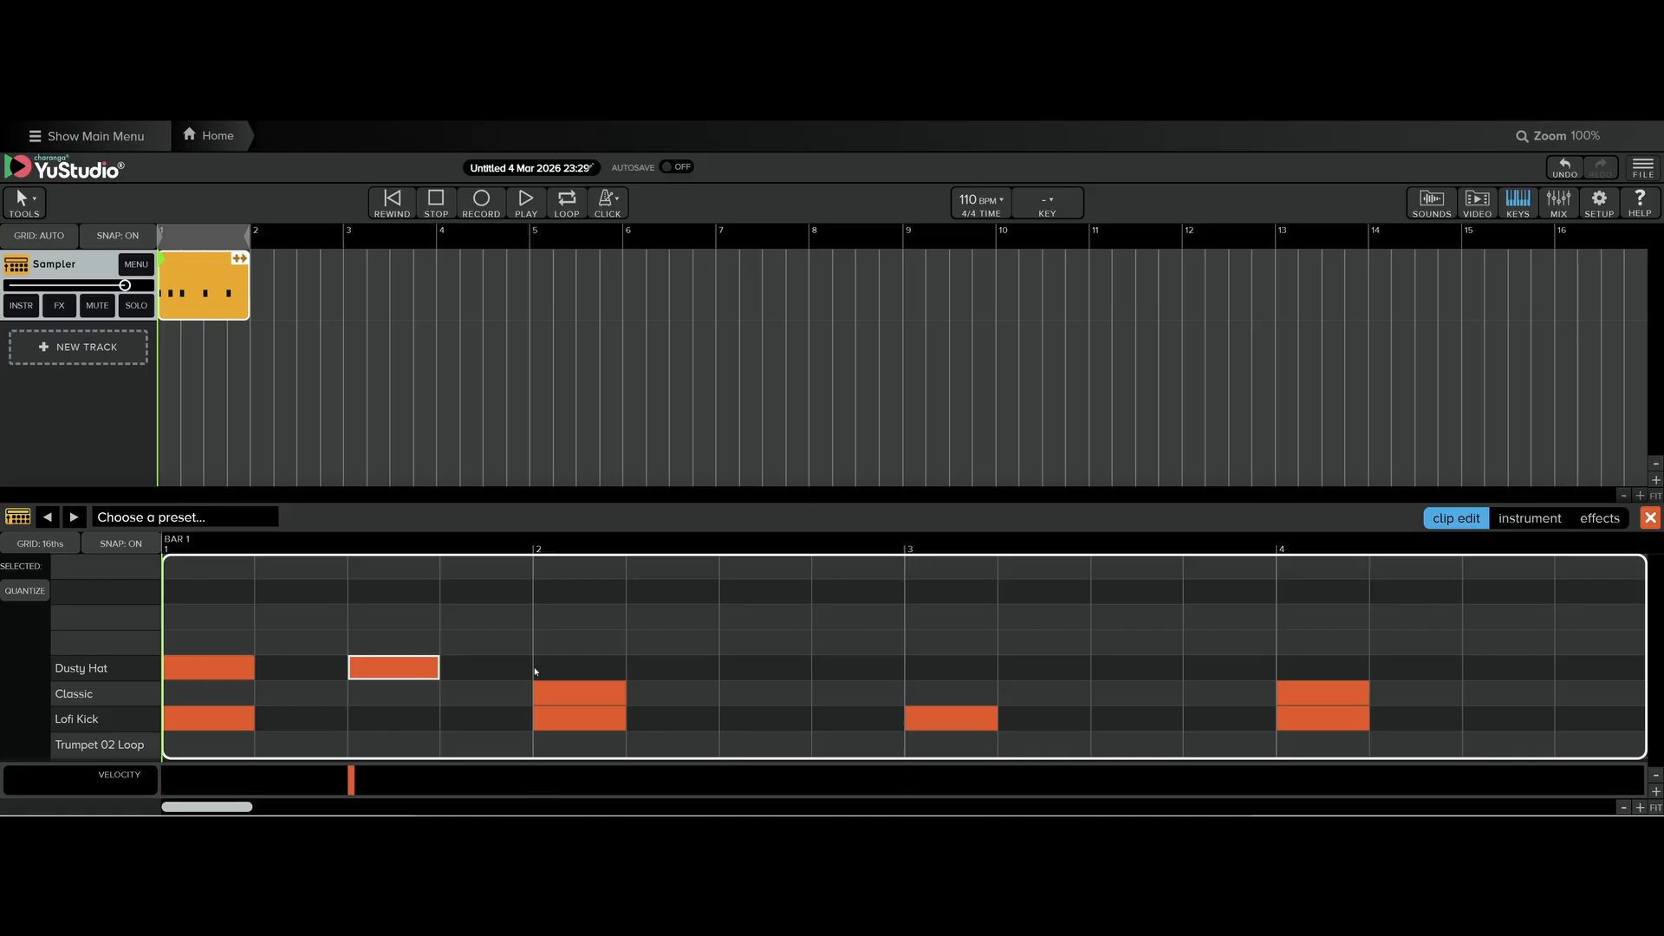
left_click(559, 669)
left_click(763, 668)
left_click(945, 668)
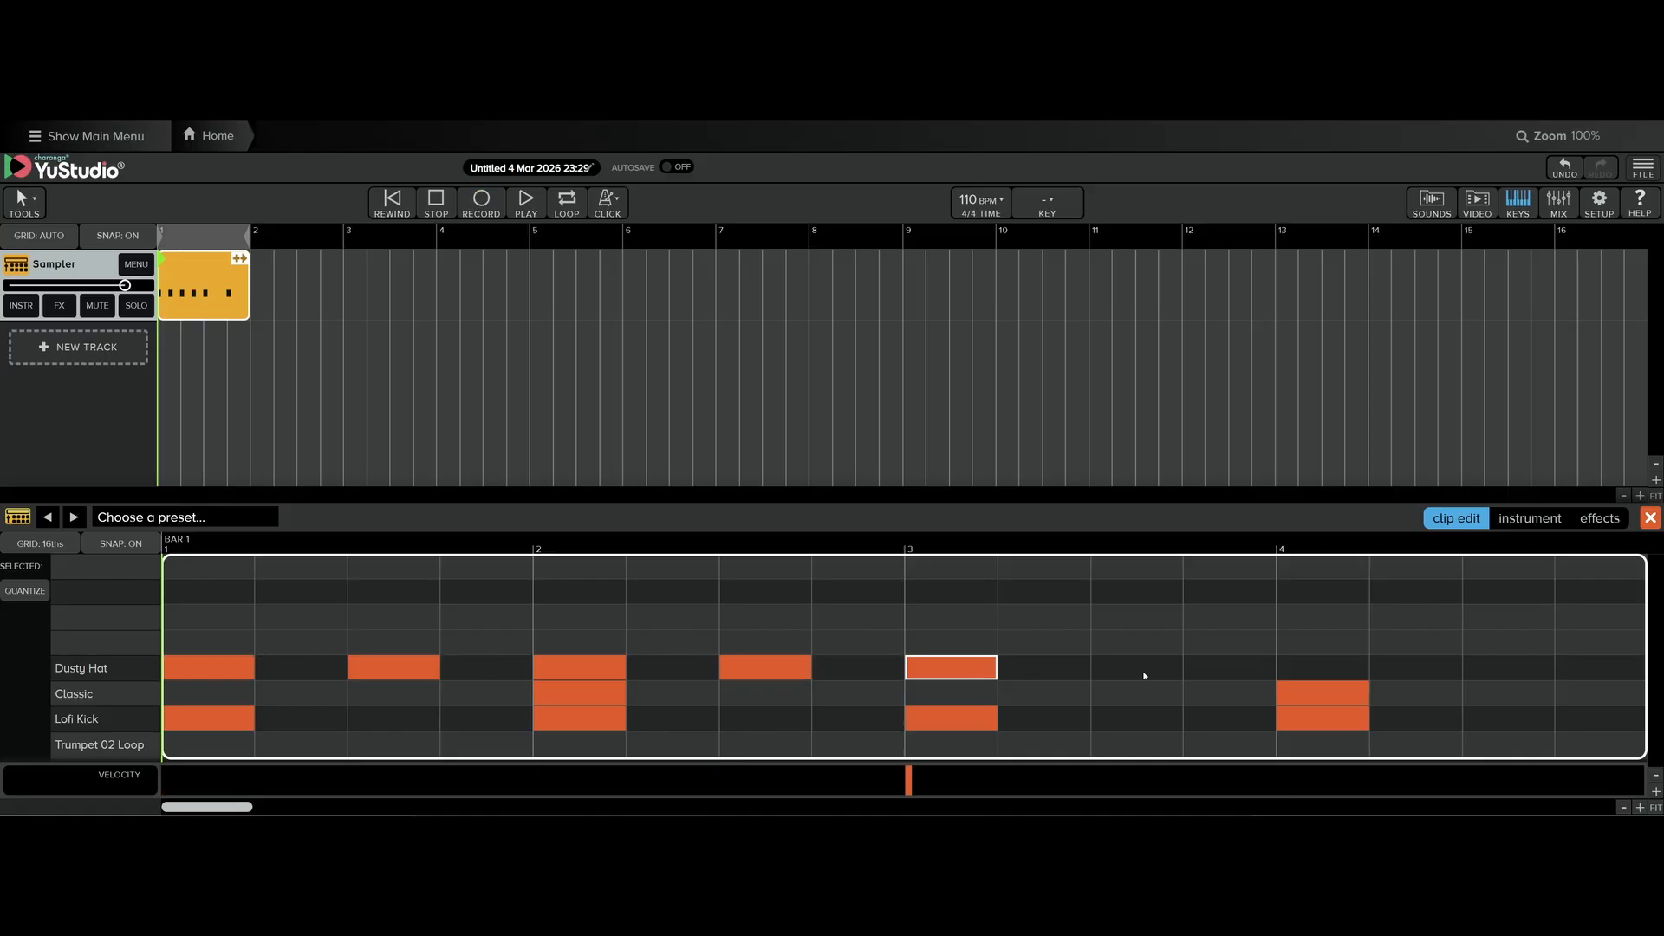
left_click(1139, 669)
left_click_drag(1396, 662, 1335, 661)
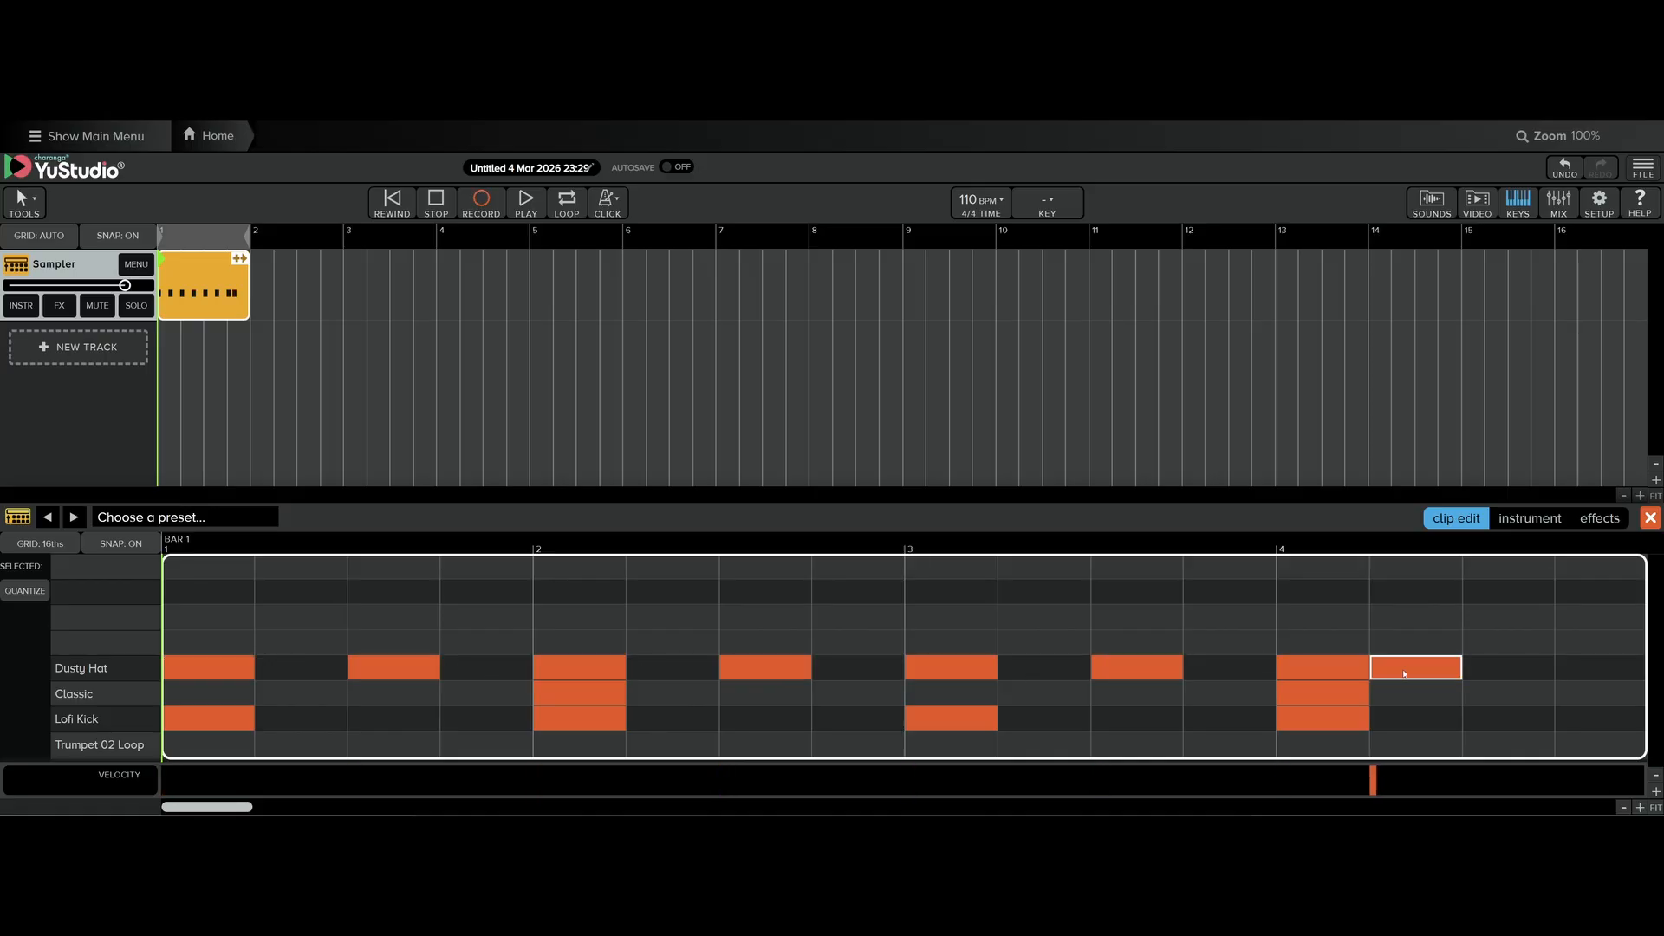
left_click(1501, 669)
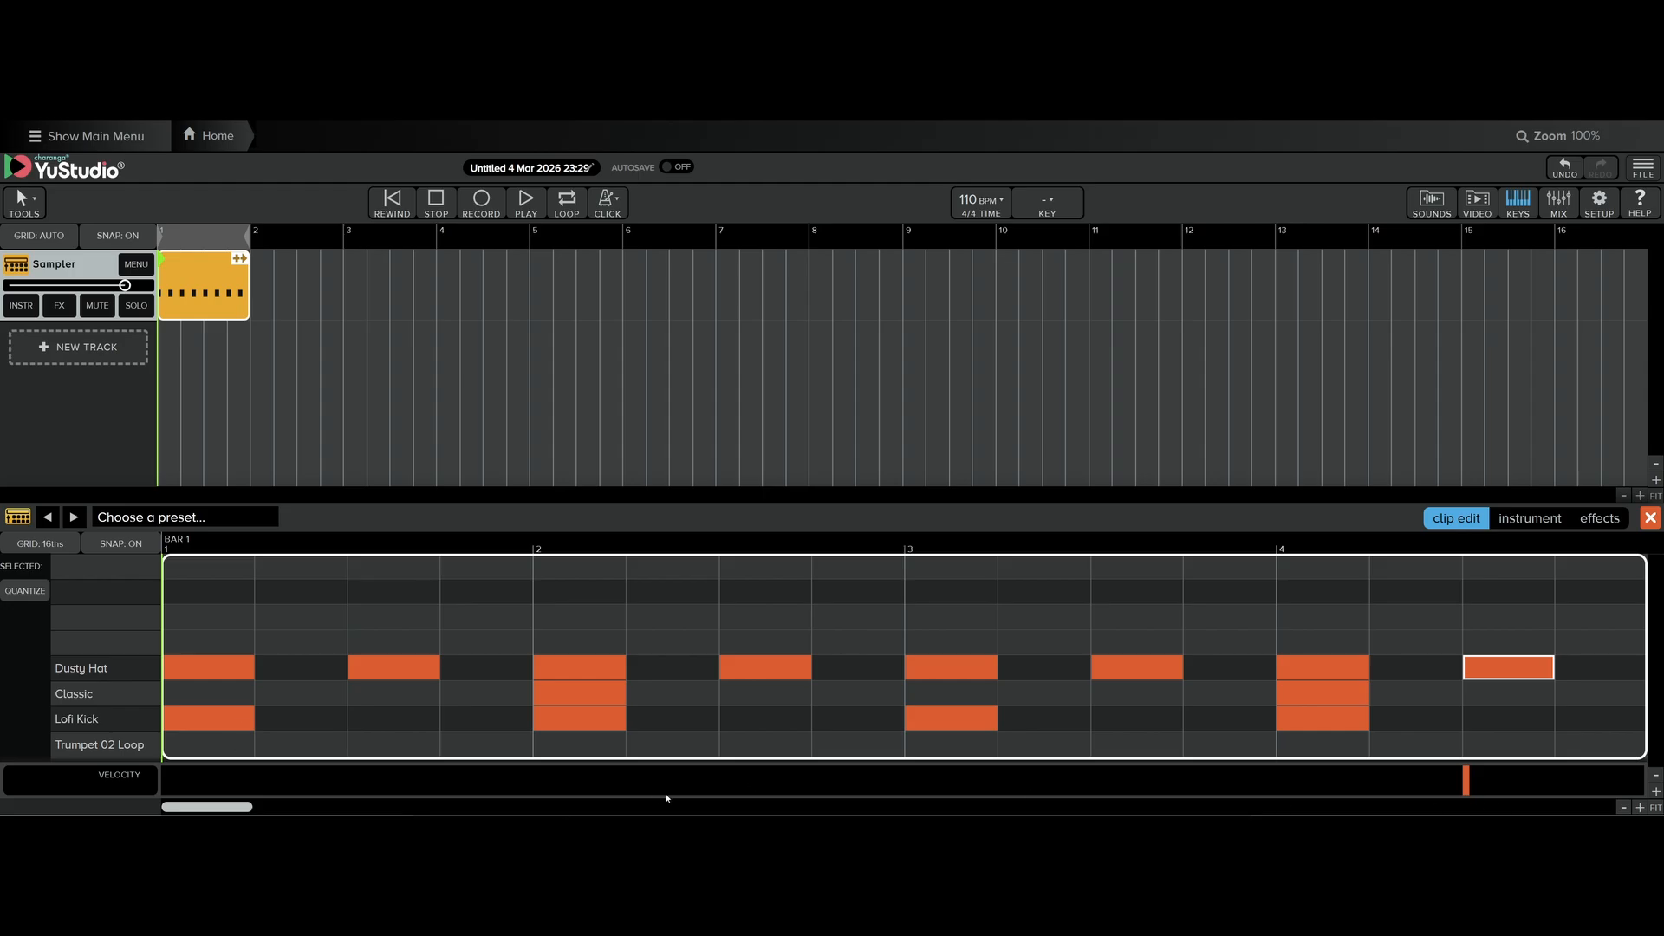
While looping bar 1, add a Trumpet 02 Loop note nine sixteenths long, starting on the second sixteenth of the bar.
key("space")
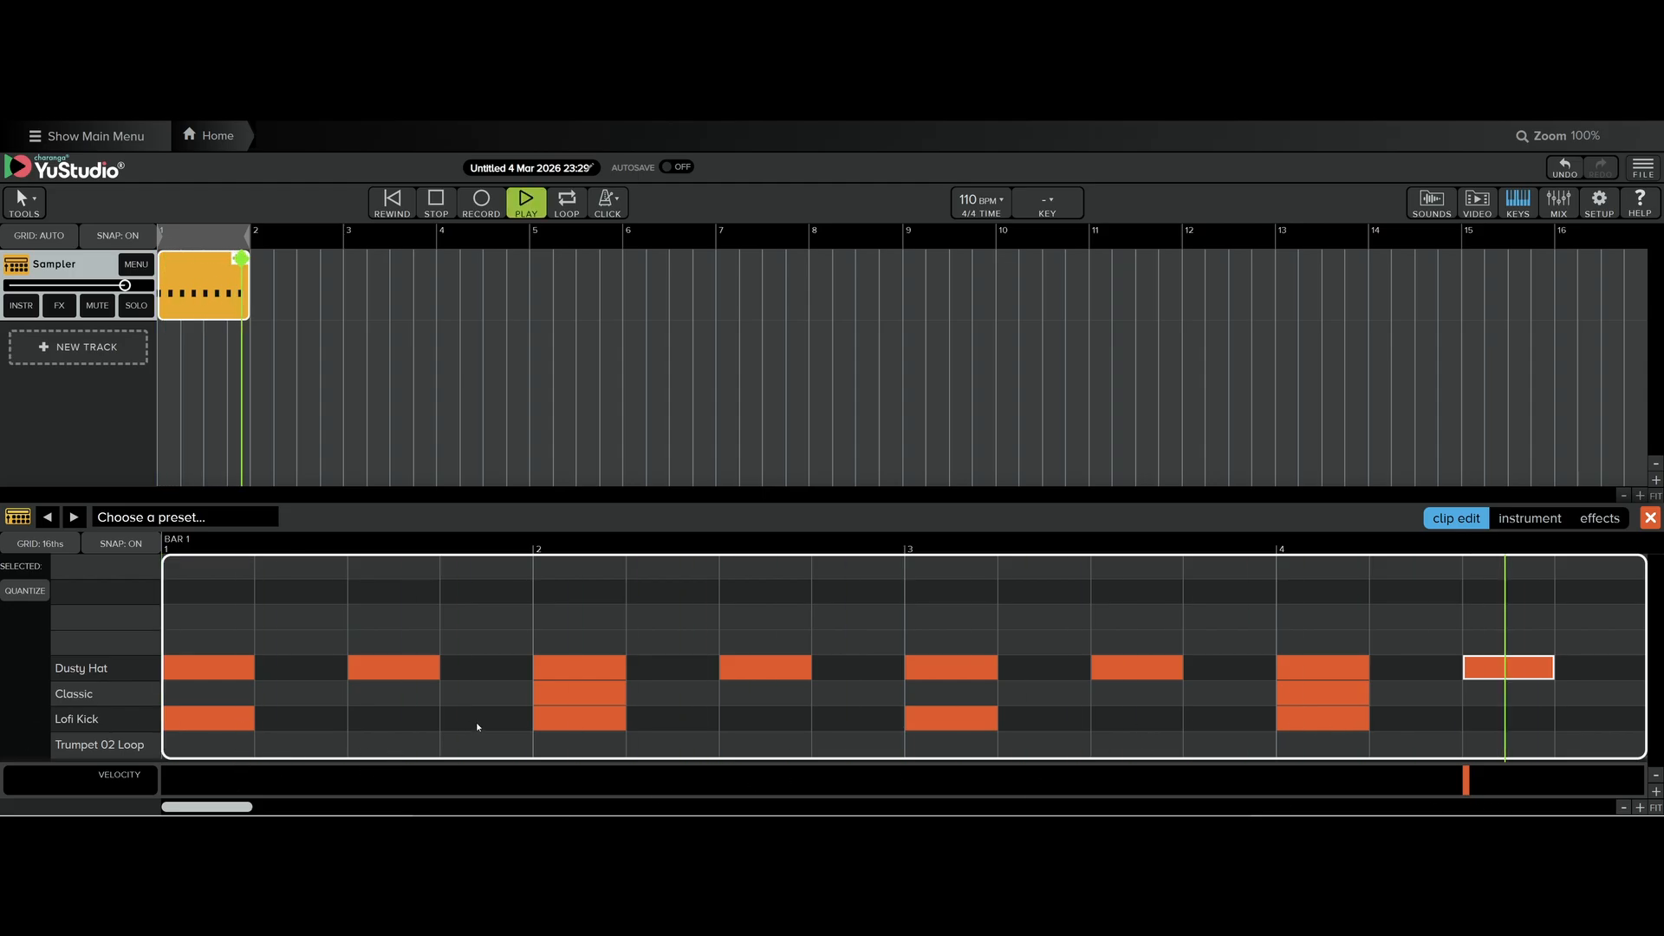
left_click(555, 199)
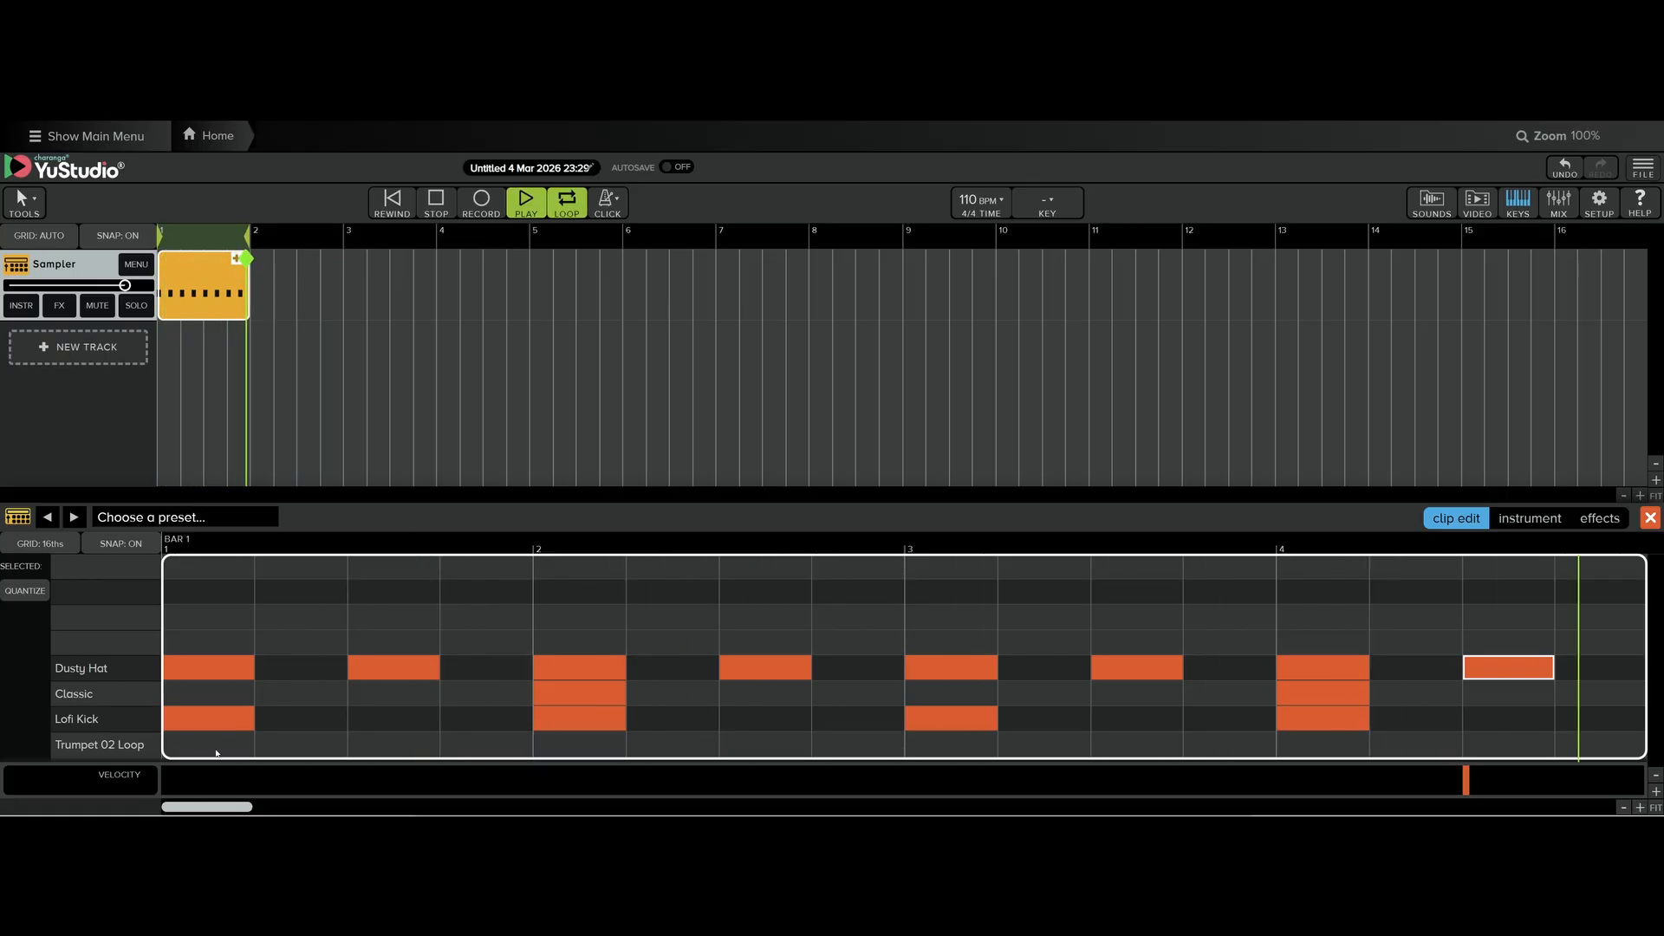
left_click(596, 739)
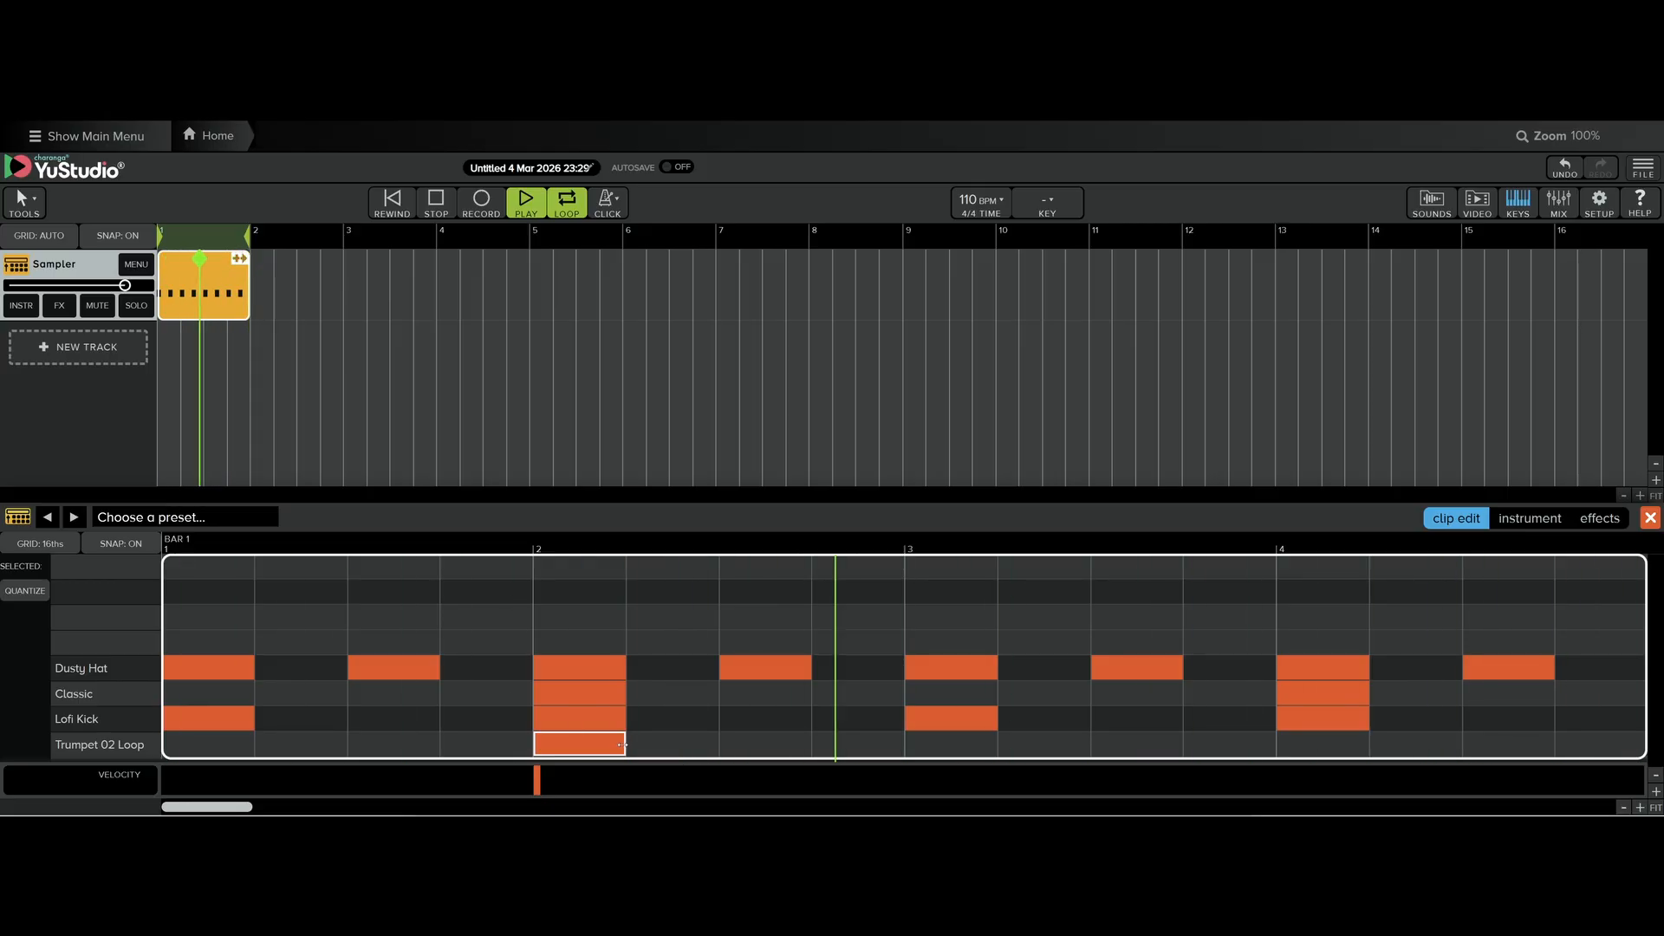
left_click_drag(622, 745, 1374, 747)
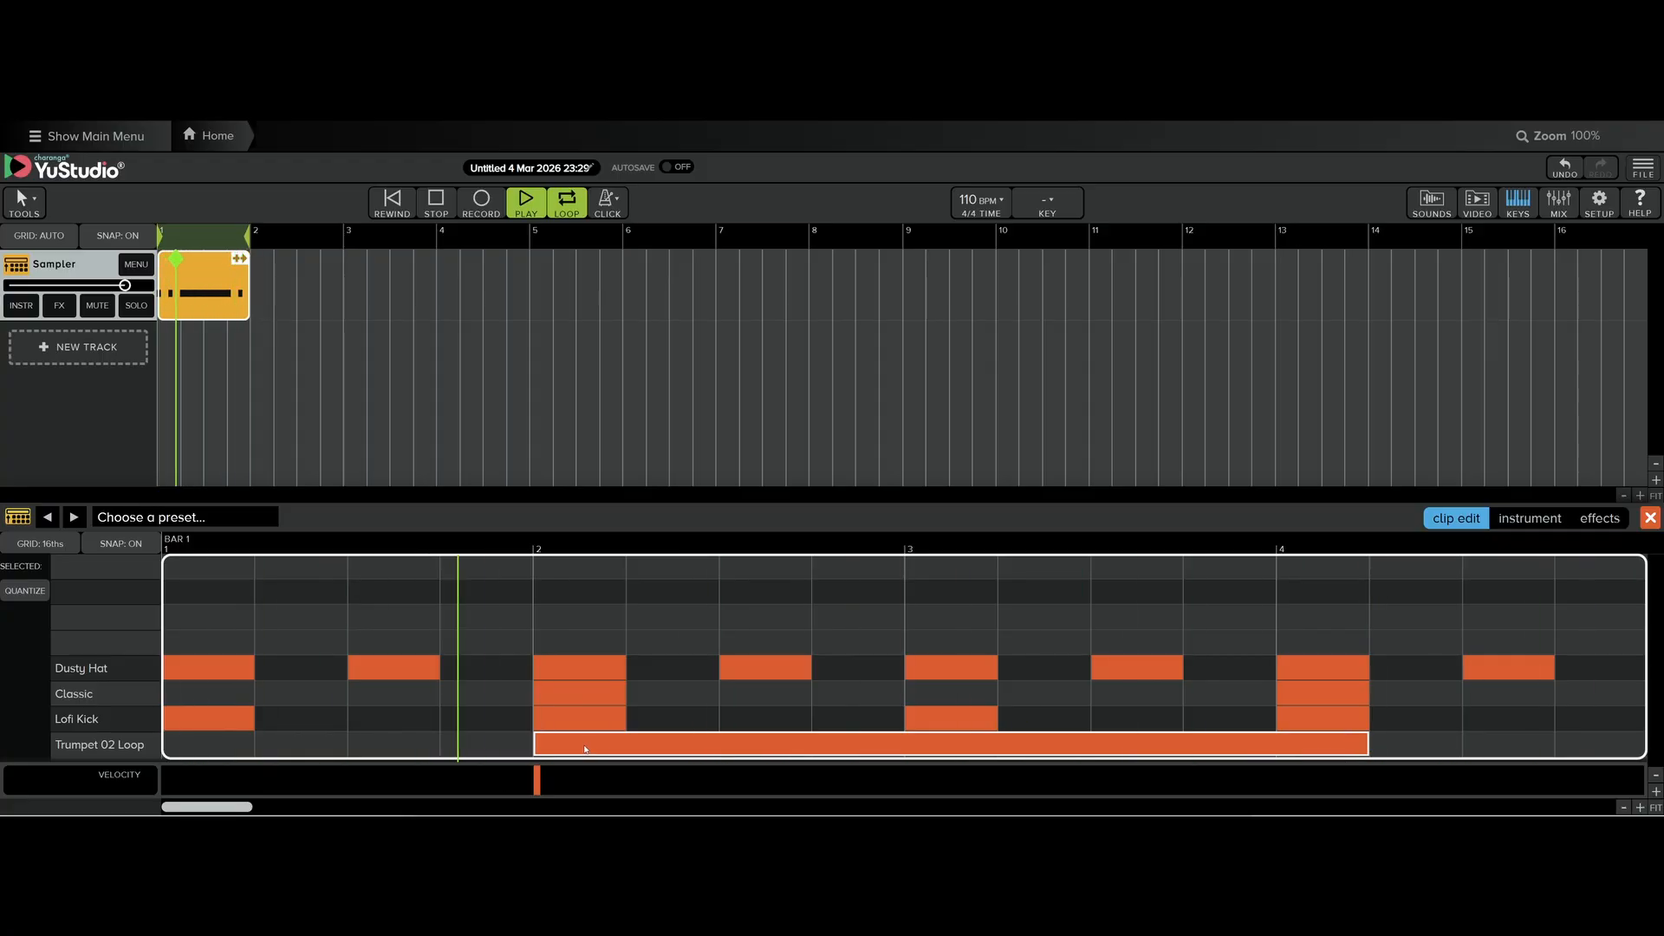
left_click_drag(562, 745, 285, 755)
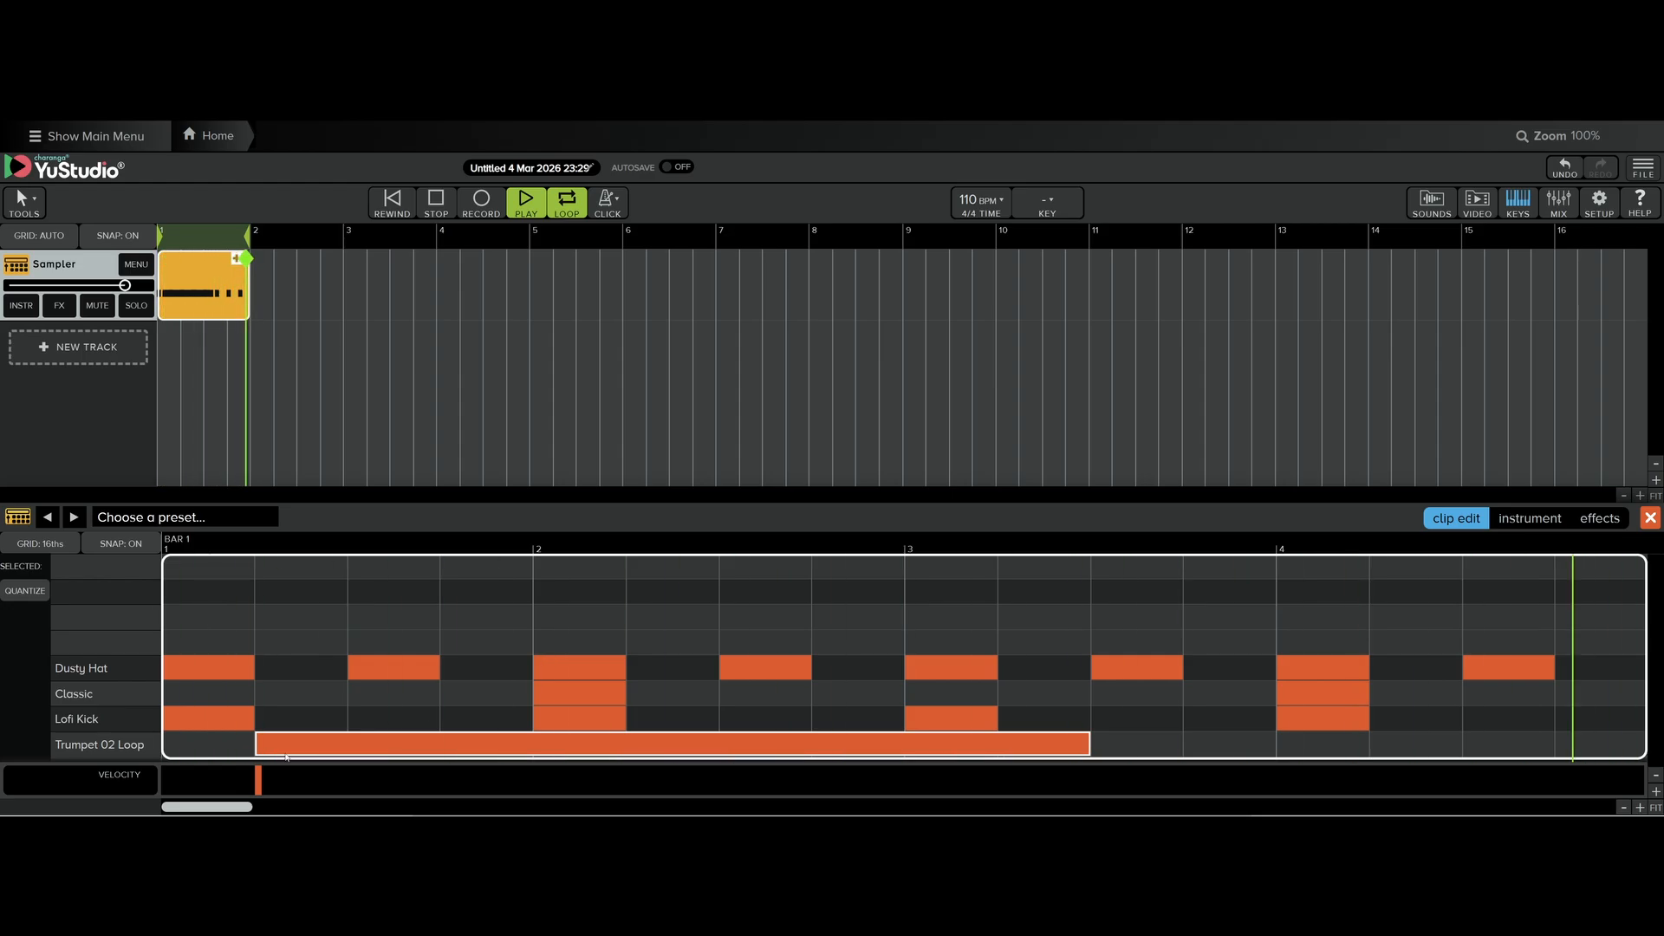
key("space")
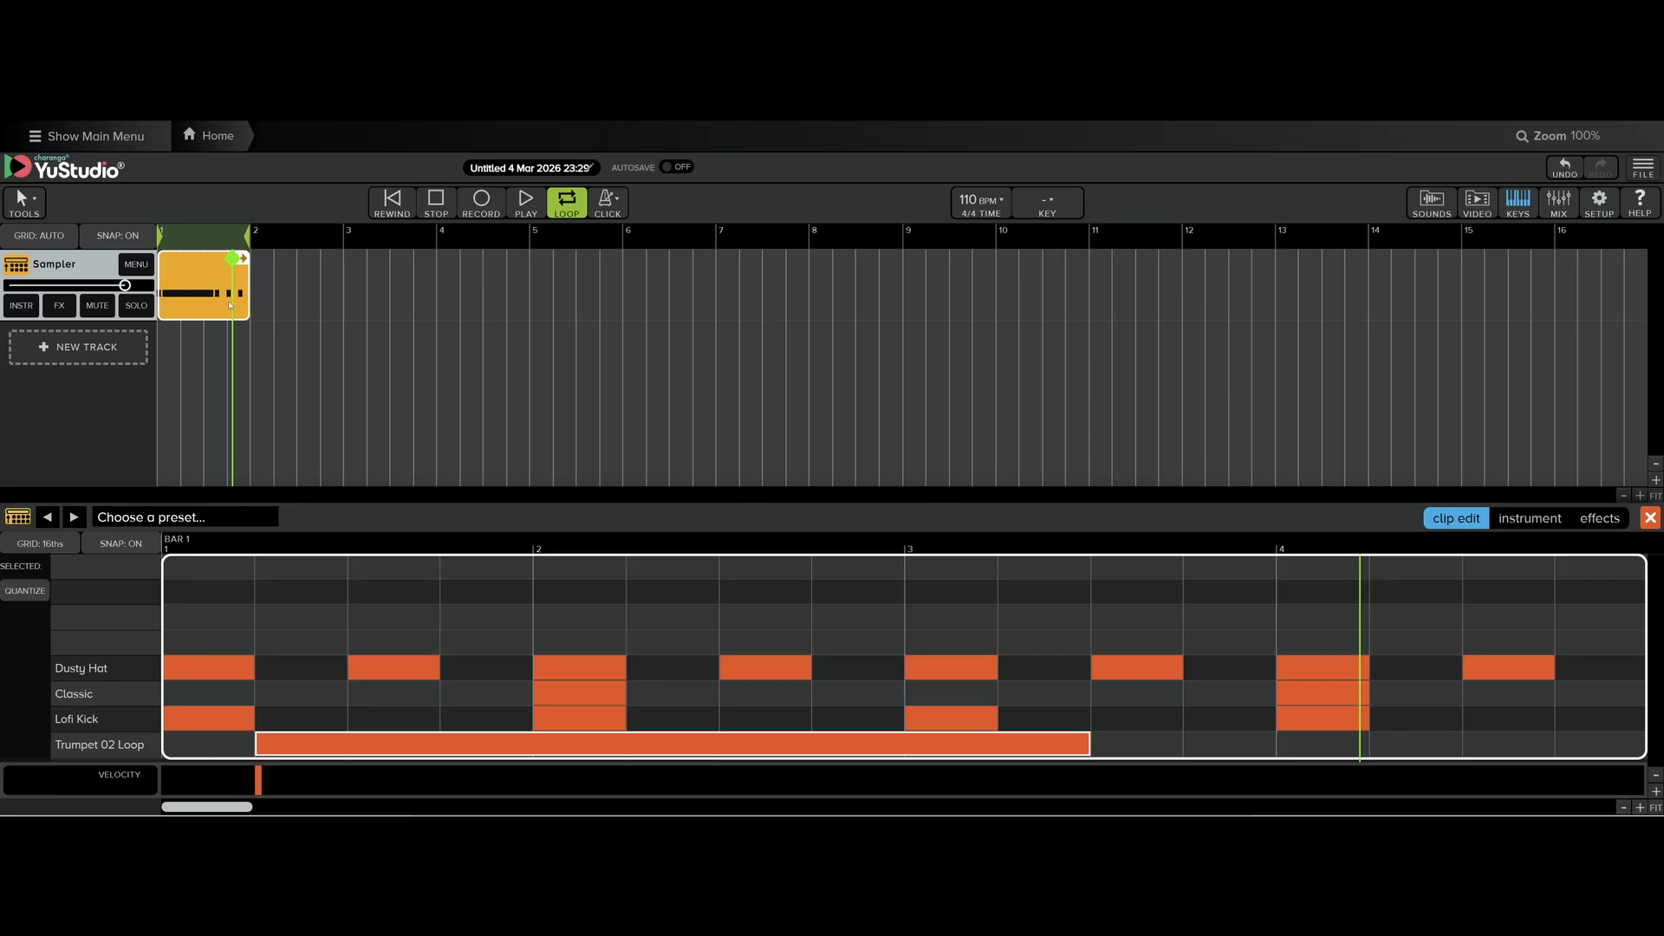
Replace the Trumpet 02 Loop sample on the C2 pad with the Stutter one-shot from the Ride drums.
left_click(22, 308)
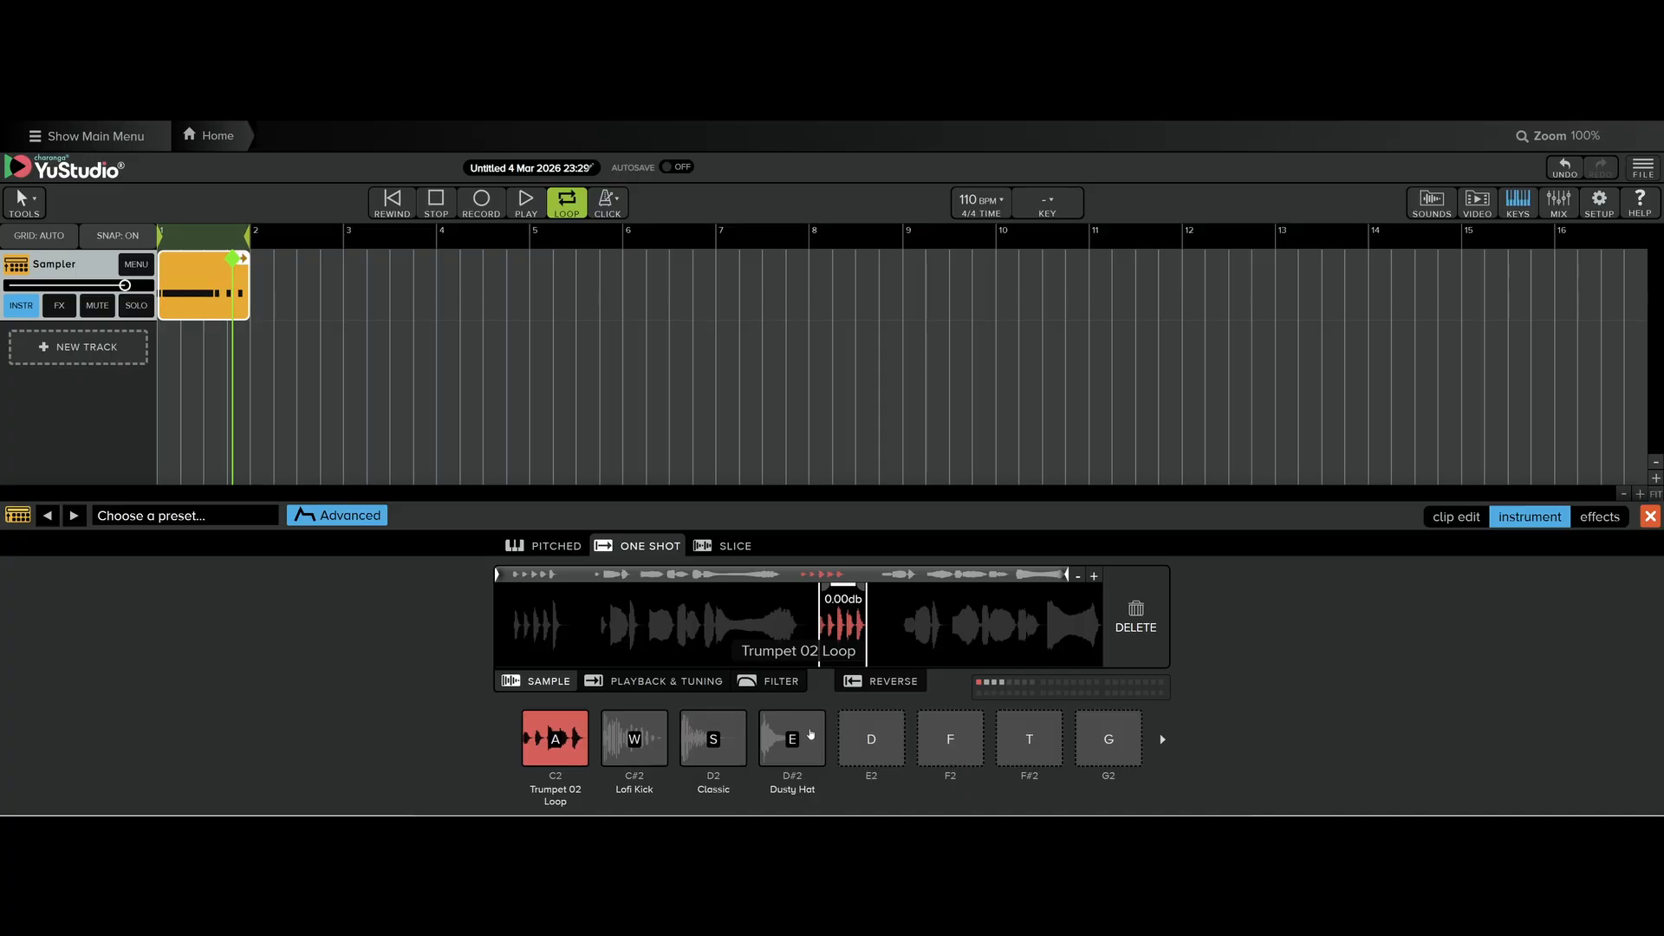
left_click(573, 734)
left_click(573, 735)
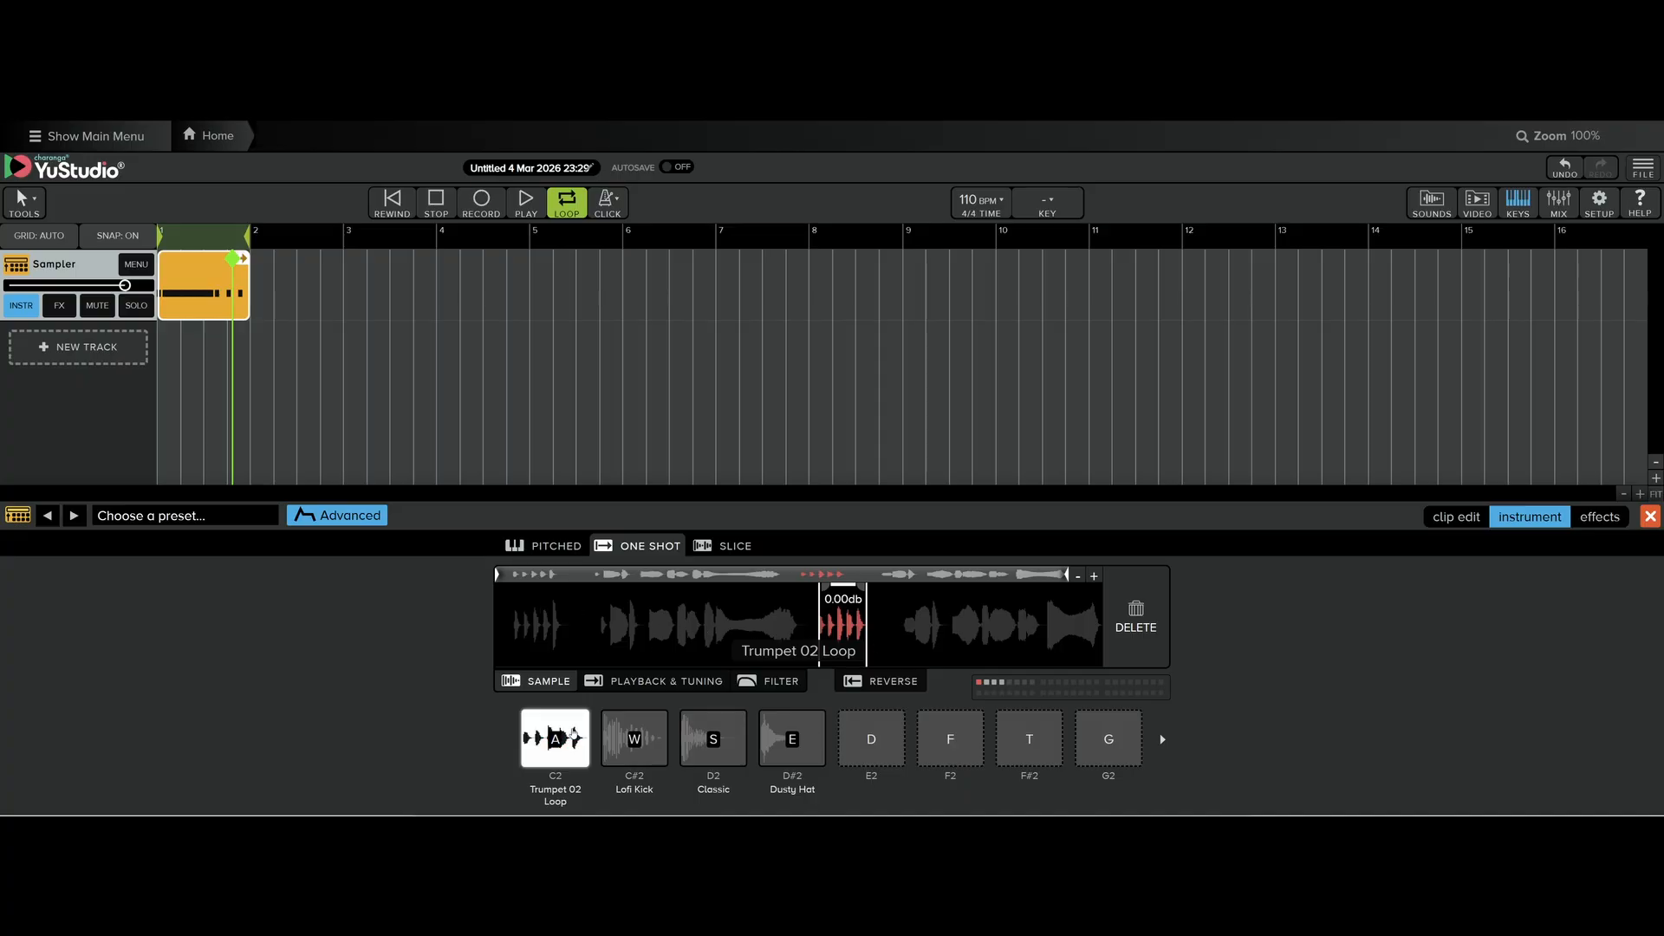
left_click(1135, 615)
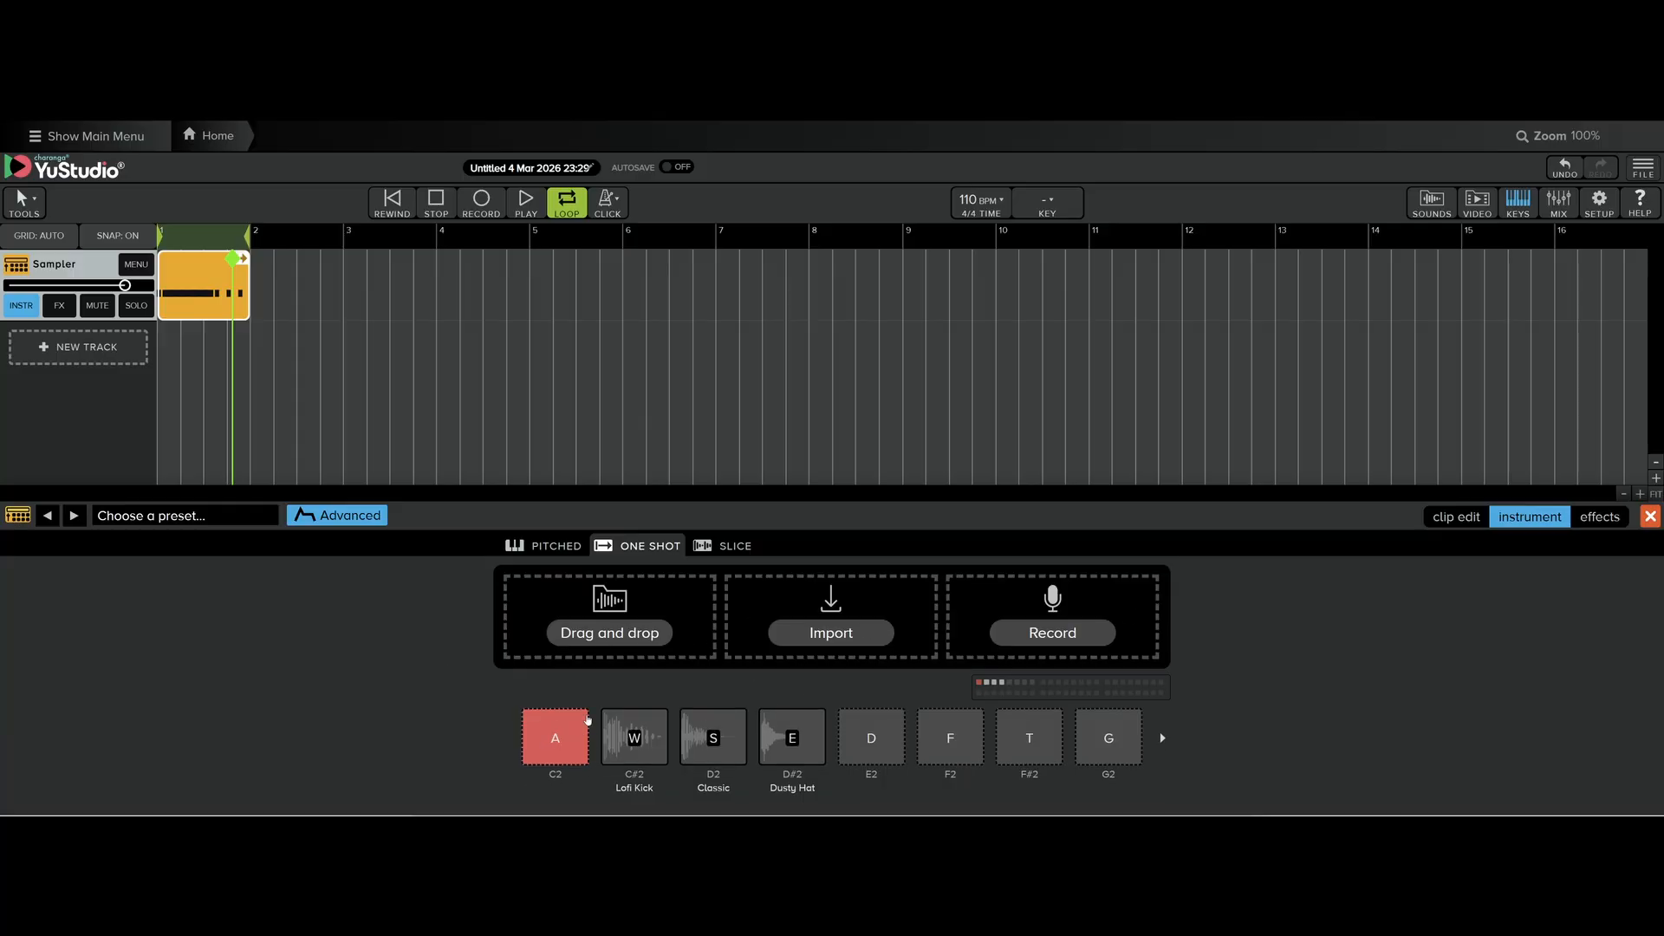
left_click(613, 634)
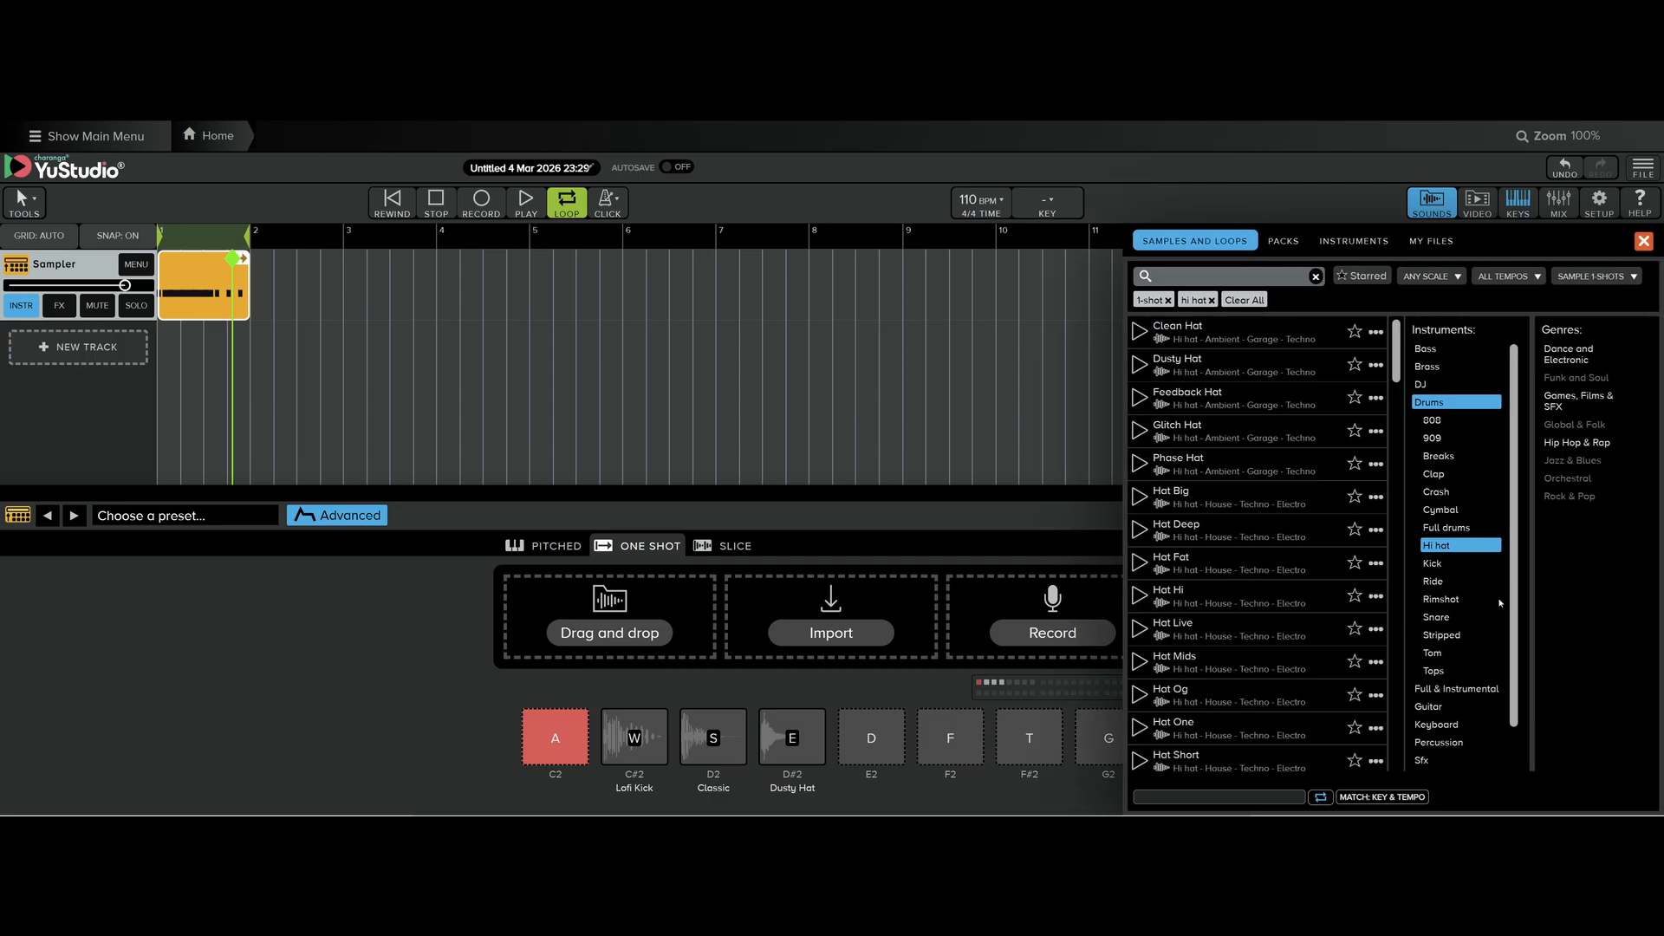
left_click(1433, 582)
left_click(1139, 563)
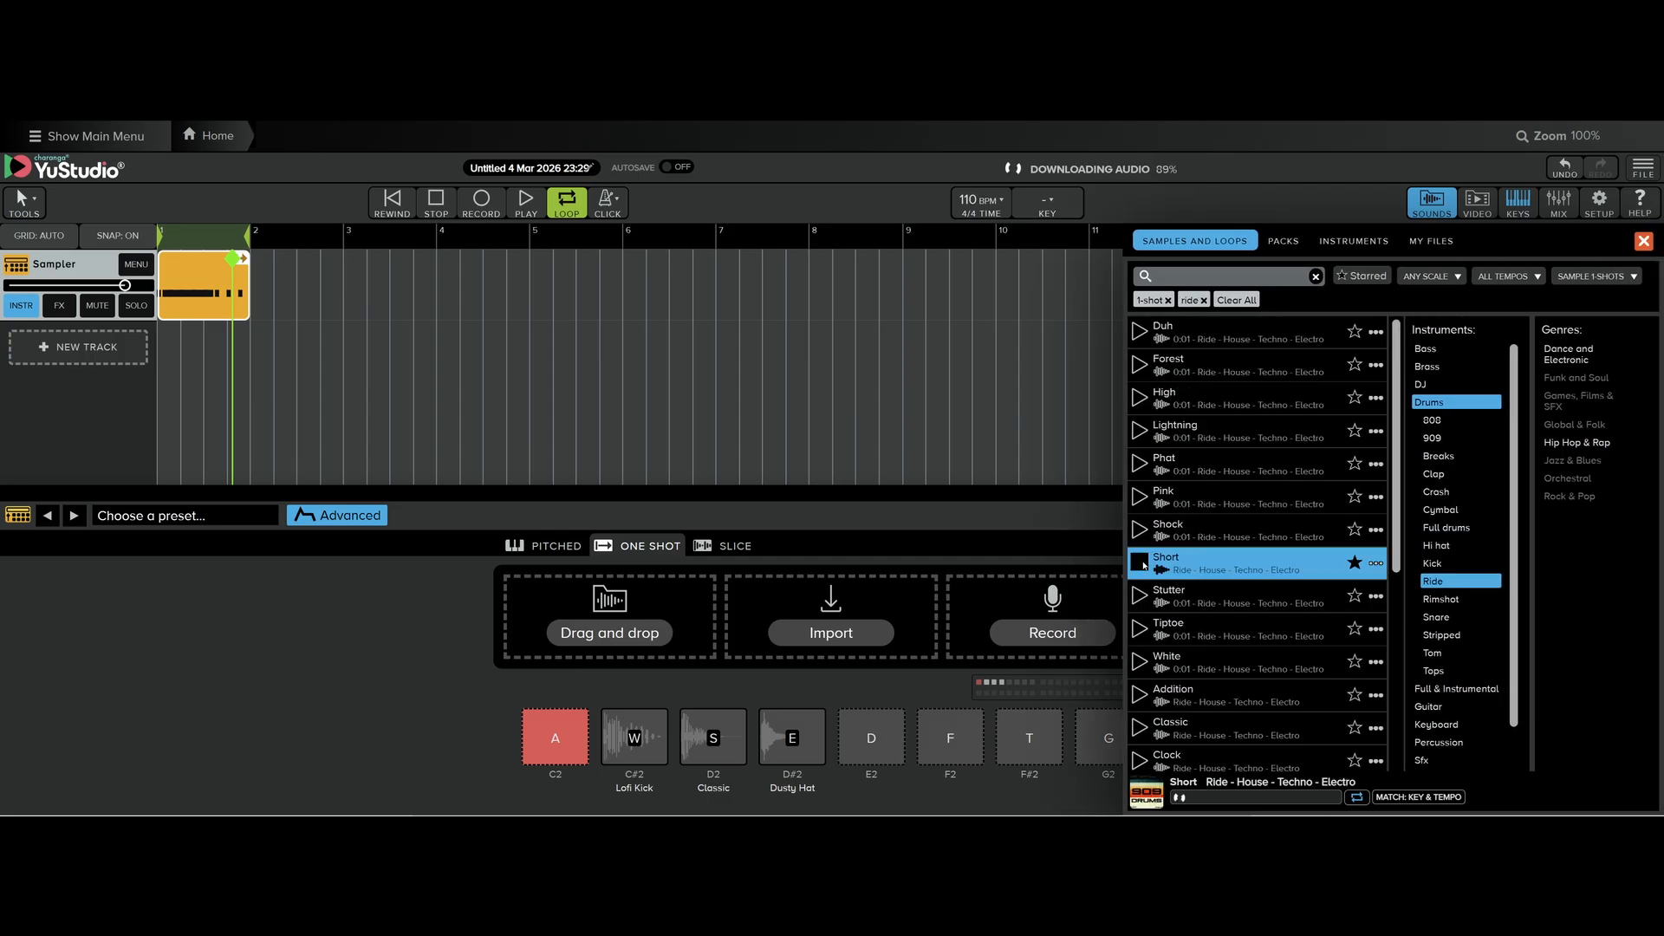
left_click(1140, 600)
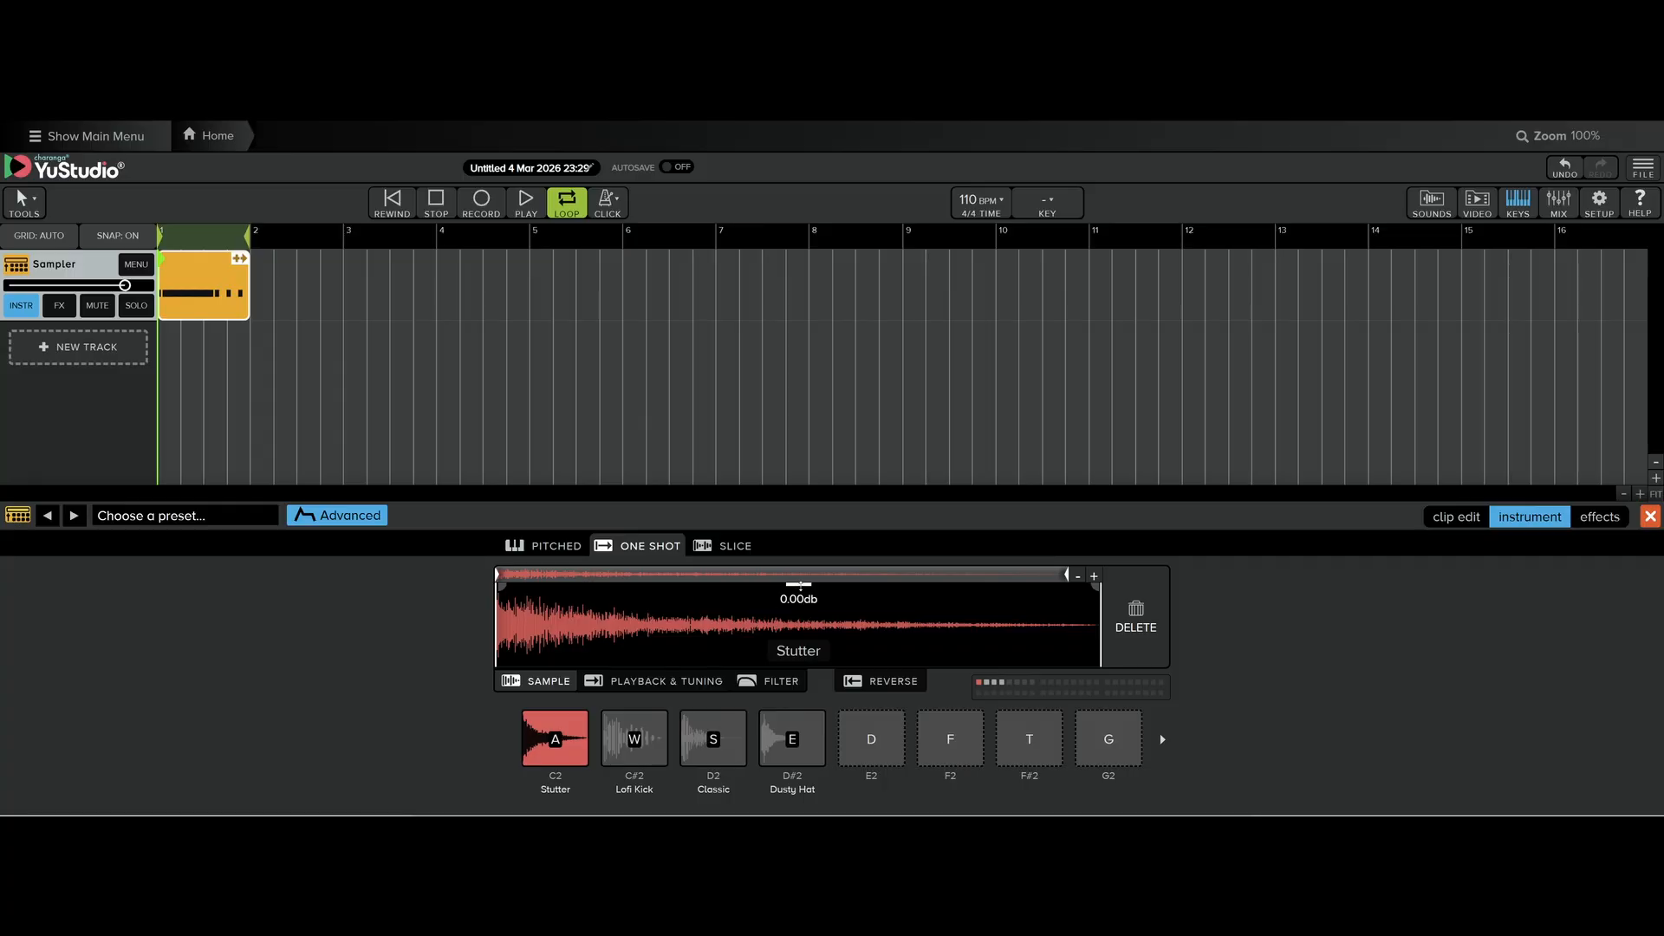
Lower the Stutter sample's volume to -1.51 dB and test its pad against Lofi Kick.
left_click_drag(799, 587, 798, 597)
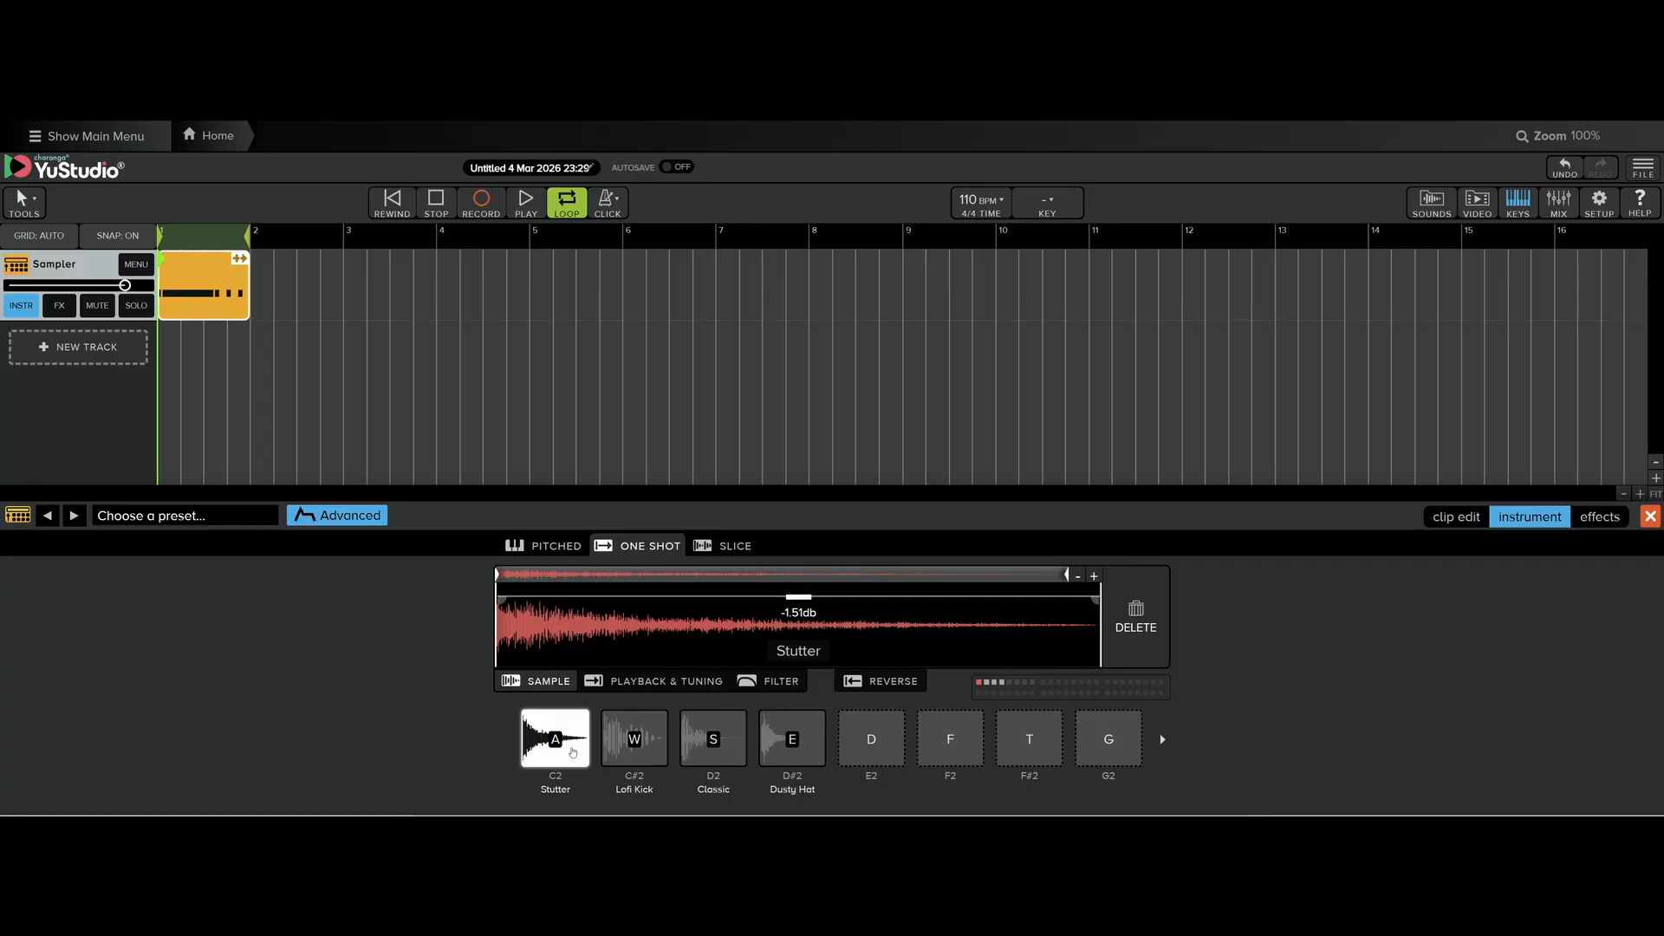
left_click(572, 752)
left_click(608, 746)
left_click(588, 752)
left_click(606, 750)
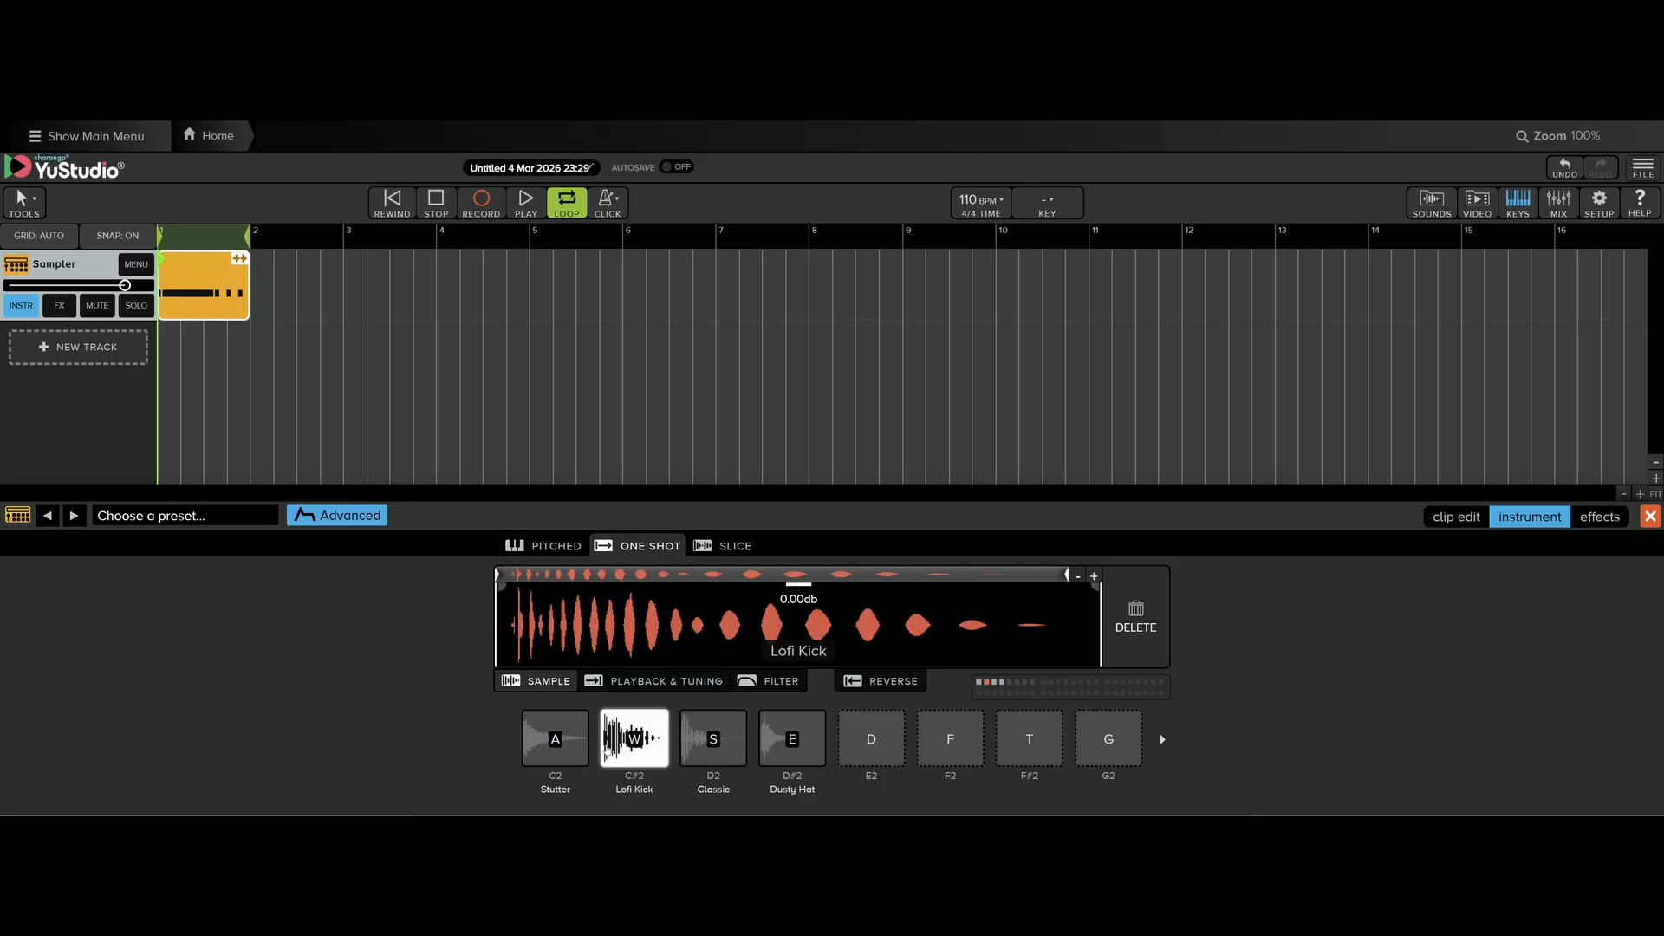
left_click(579, 754)
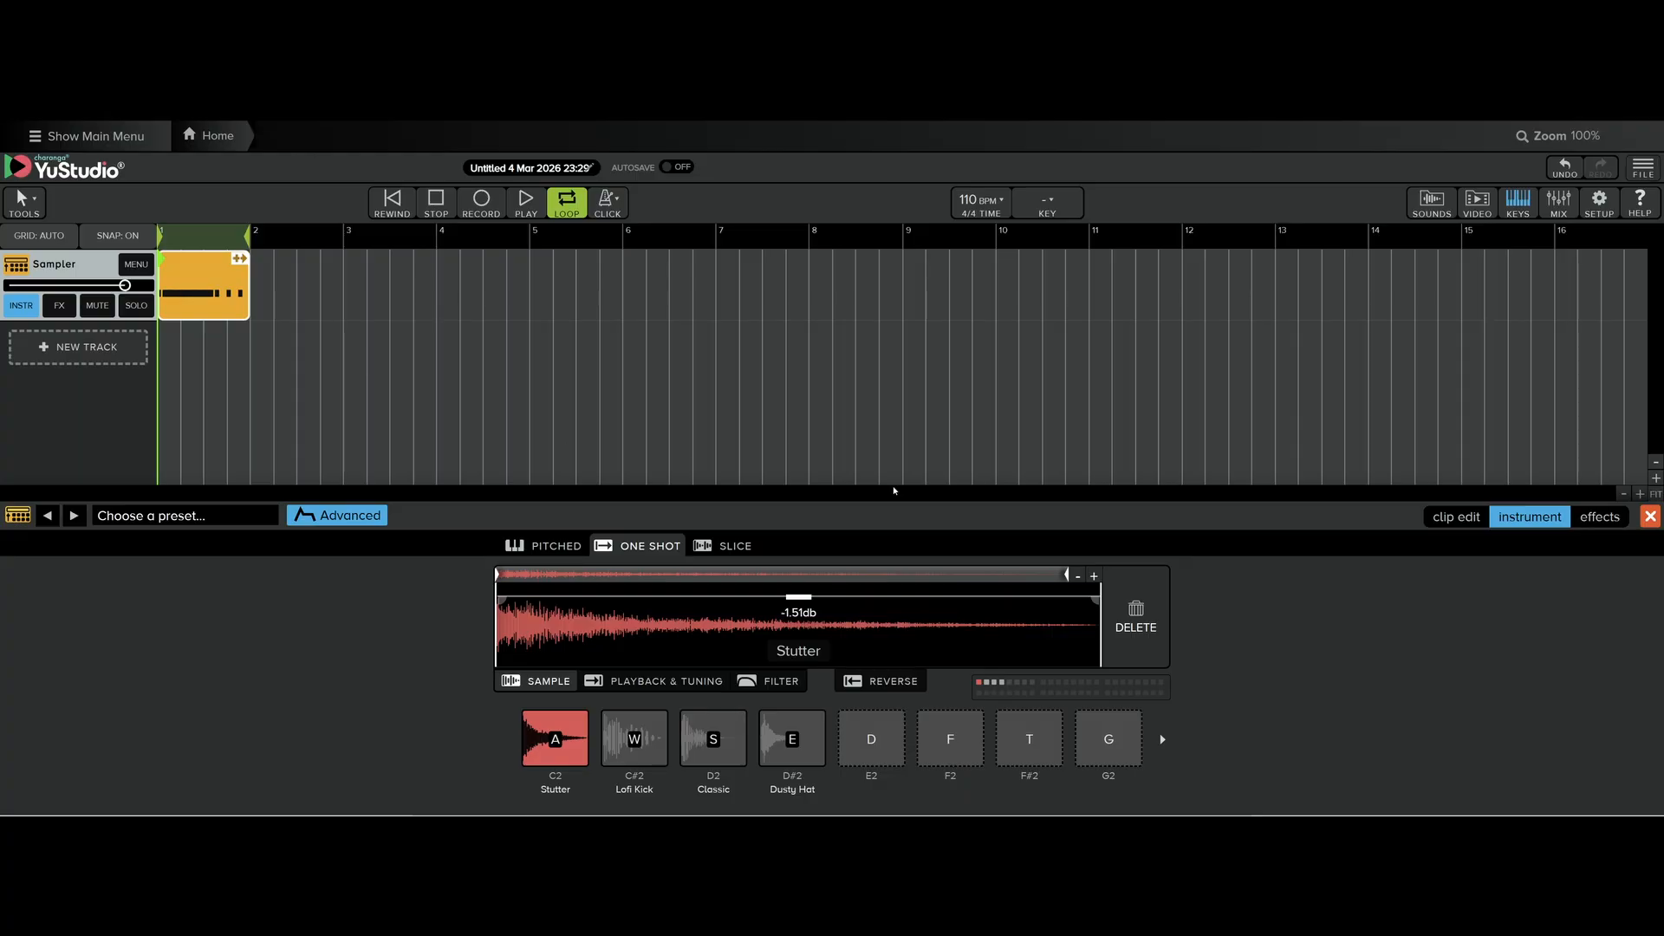
Move the long Stutter note to the start of the clip and play the looped beat to check it.
left_click(1460, 518)
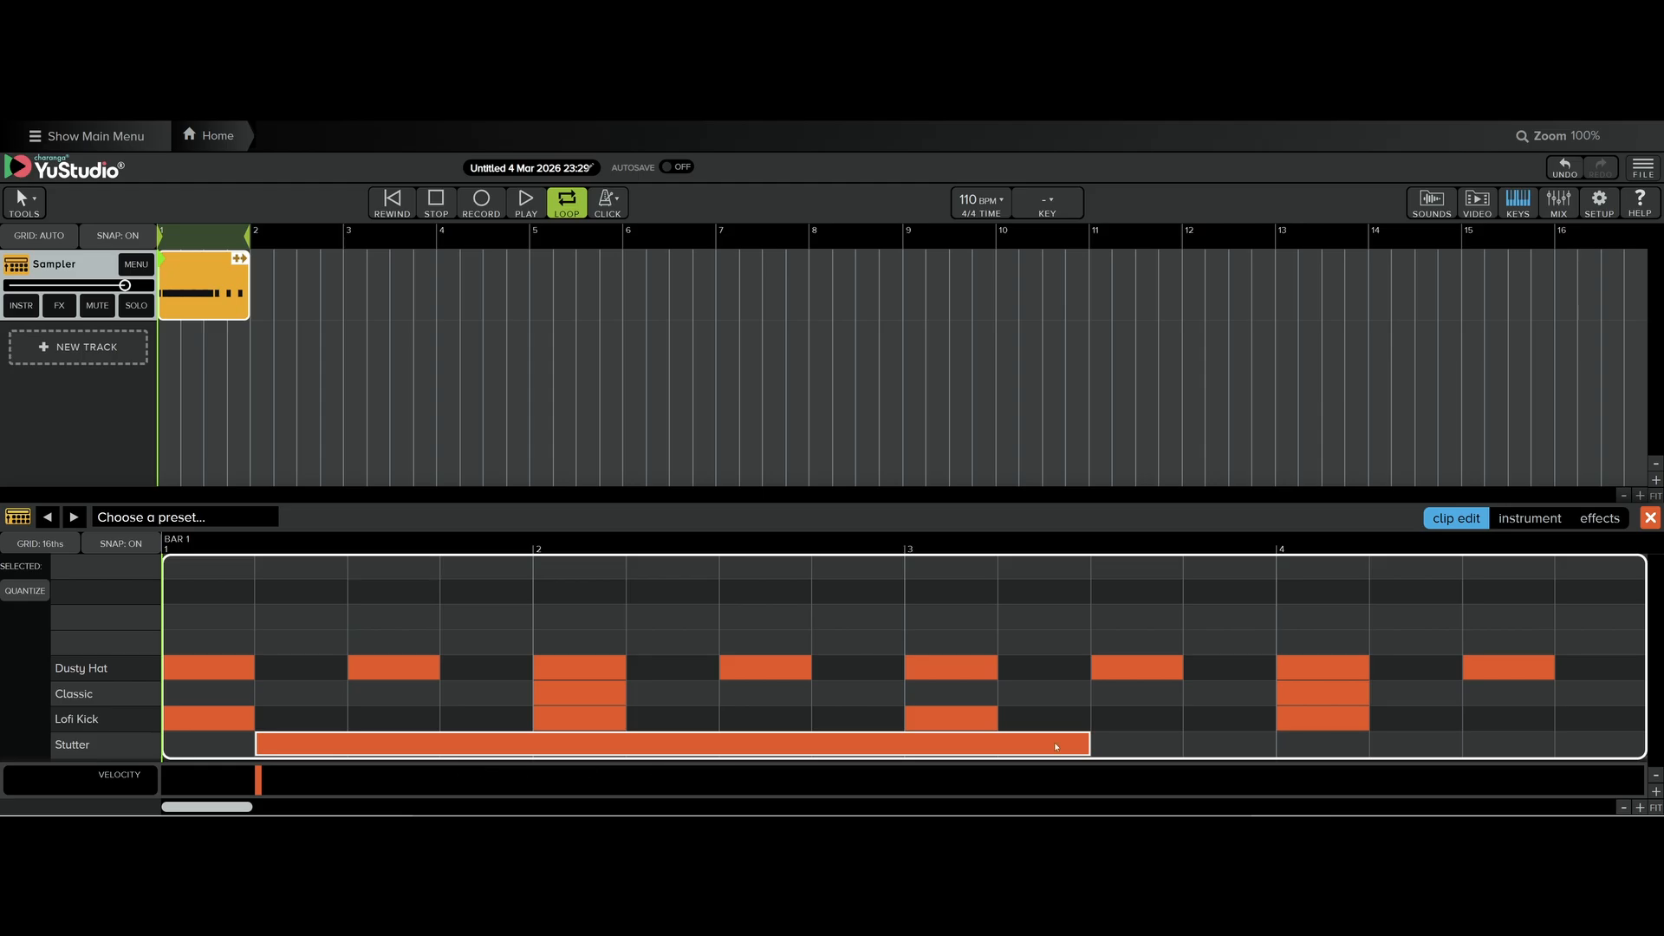
left_click(1548, 522)
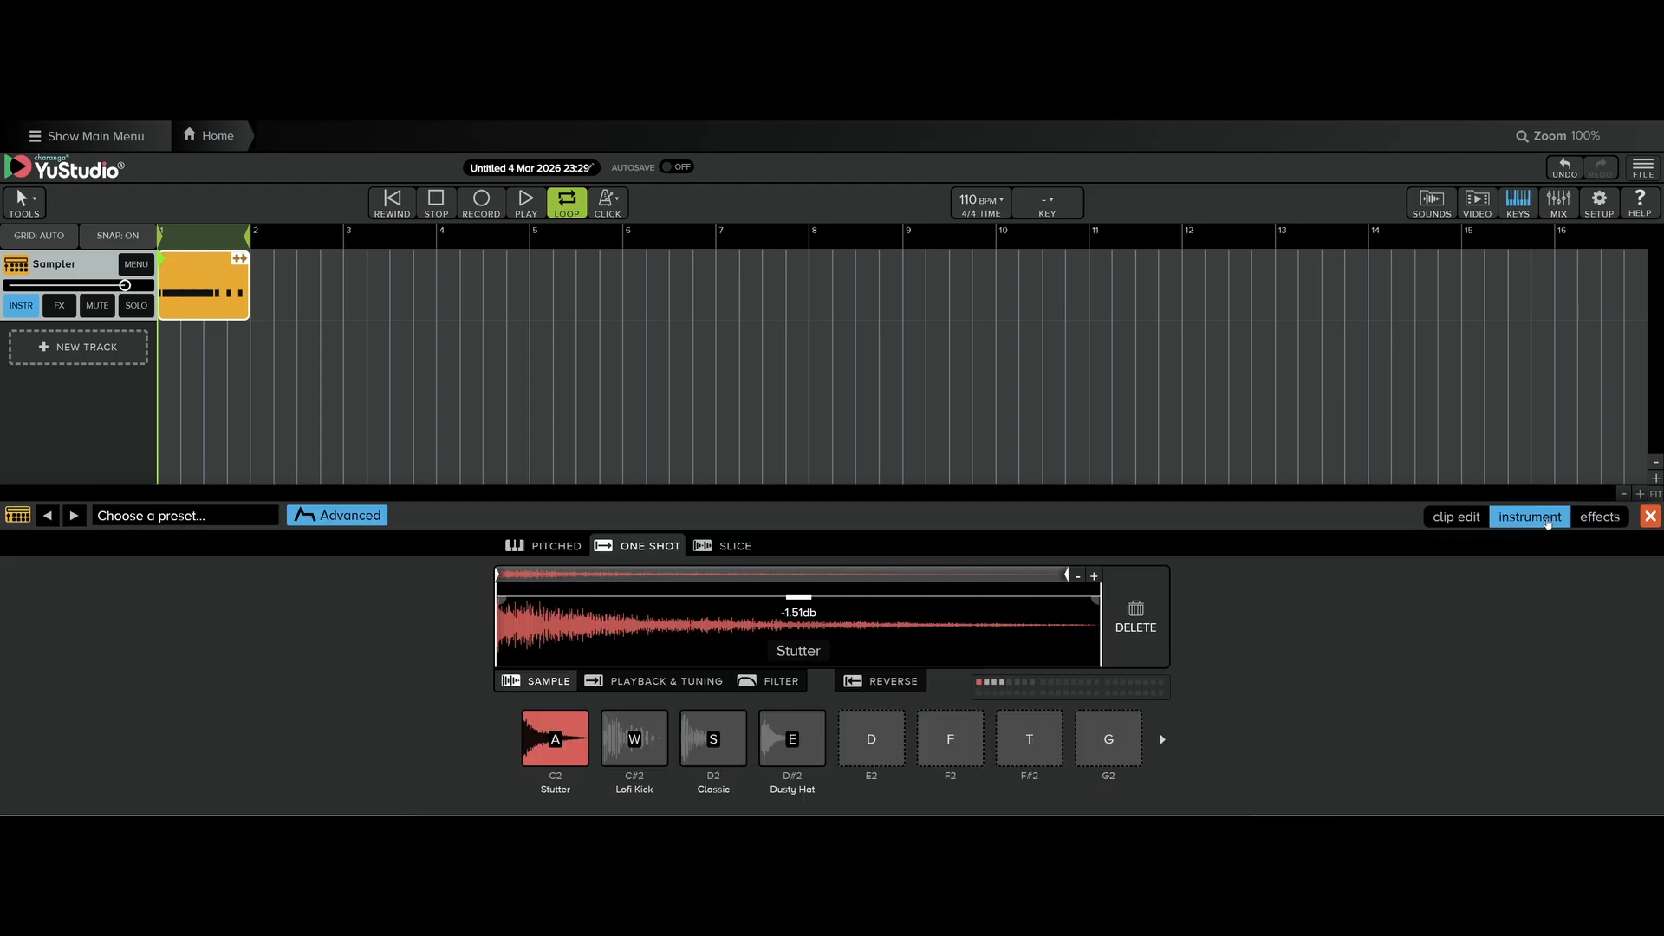
left_click(1446, 519)
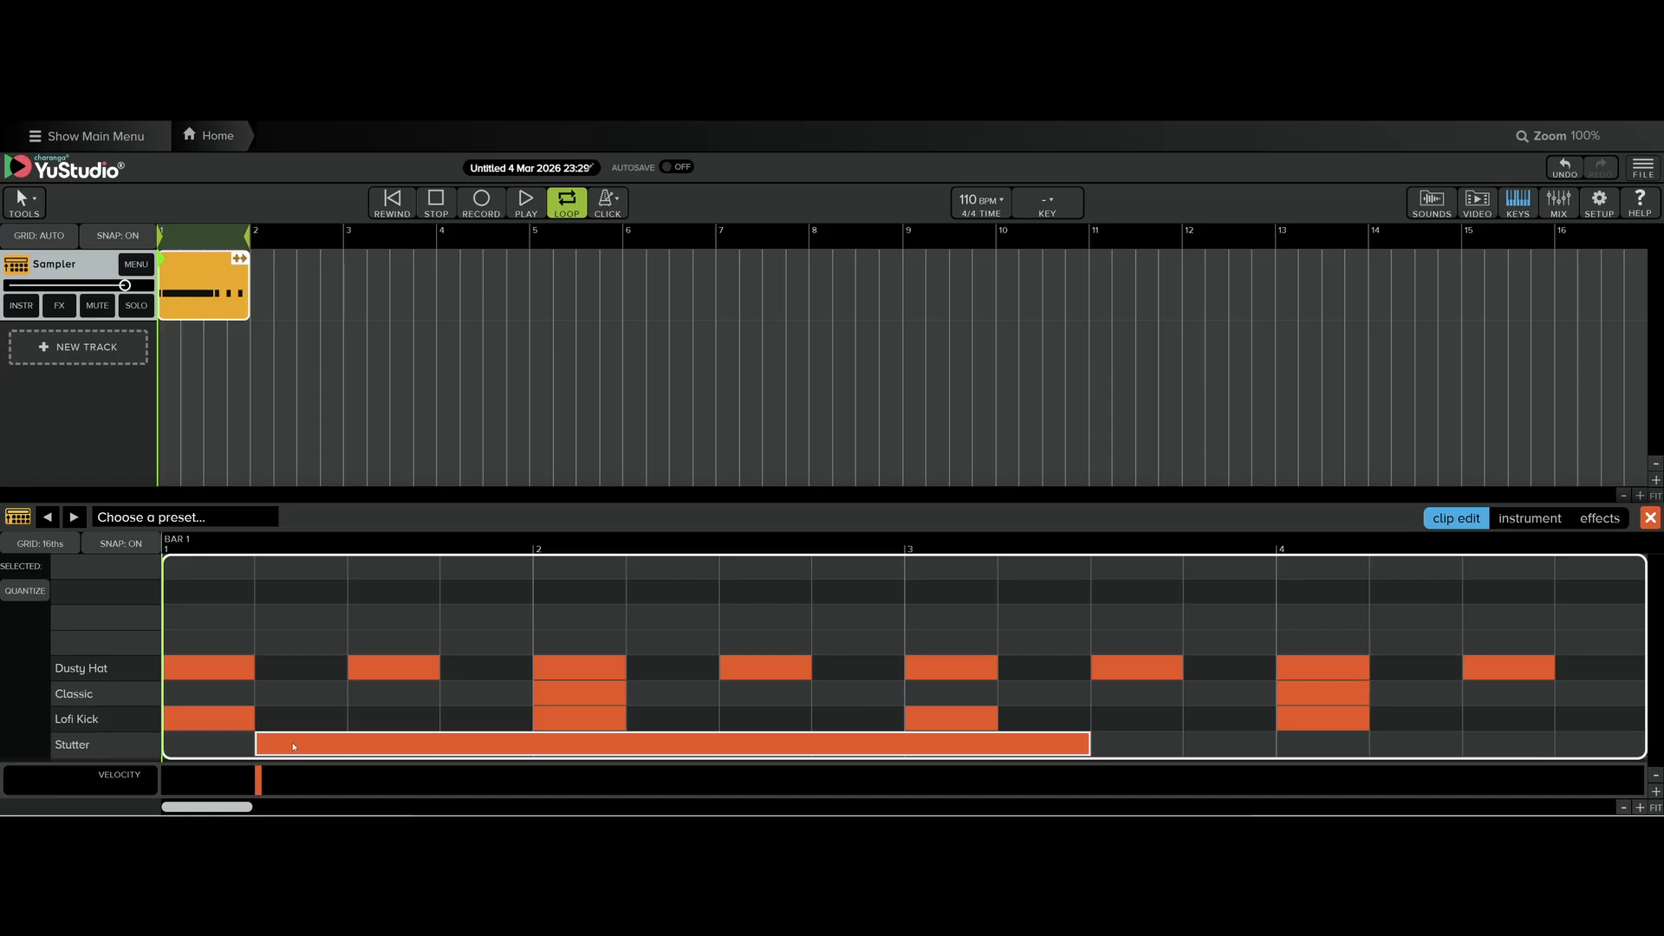
left_click_drag(294, 747, 221, 750)
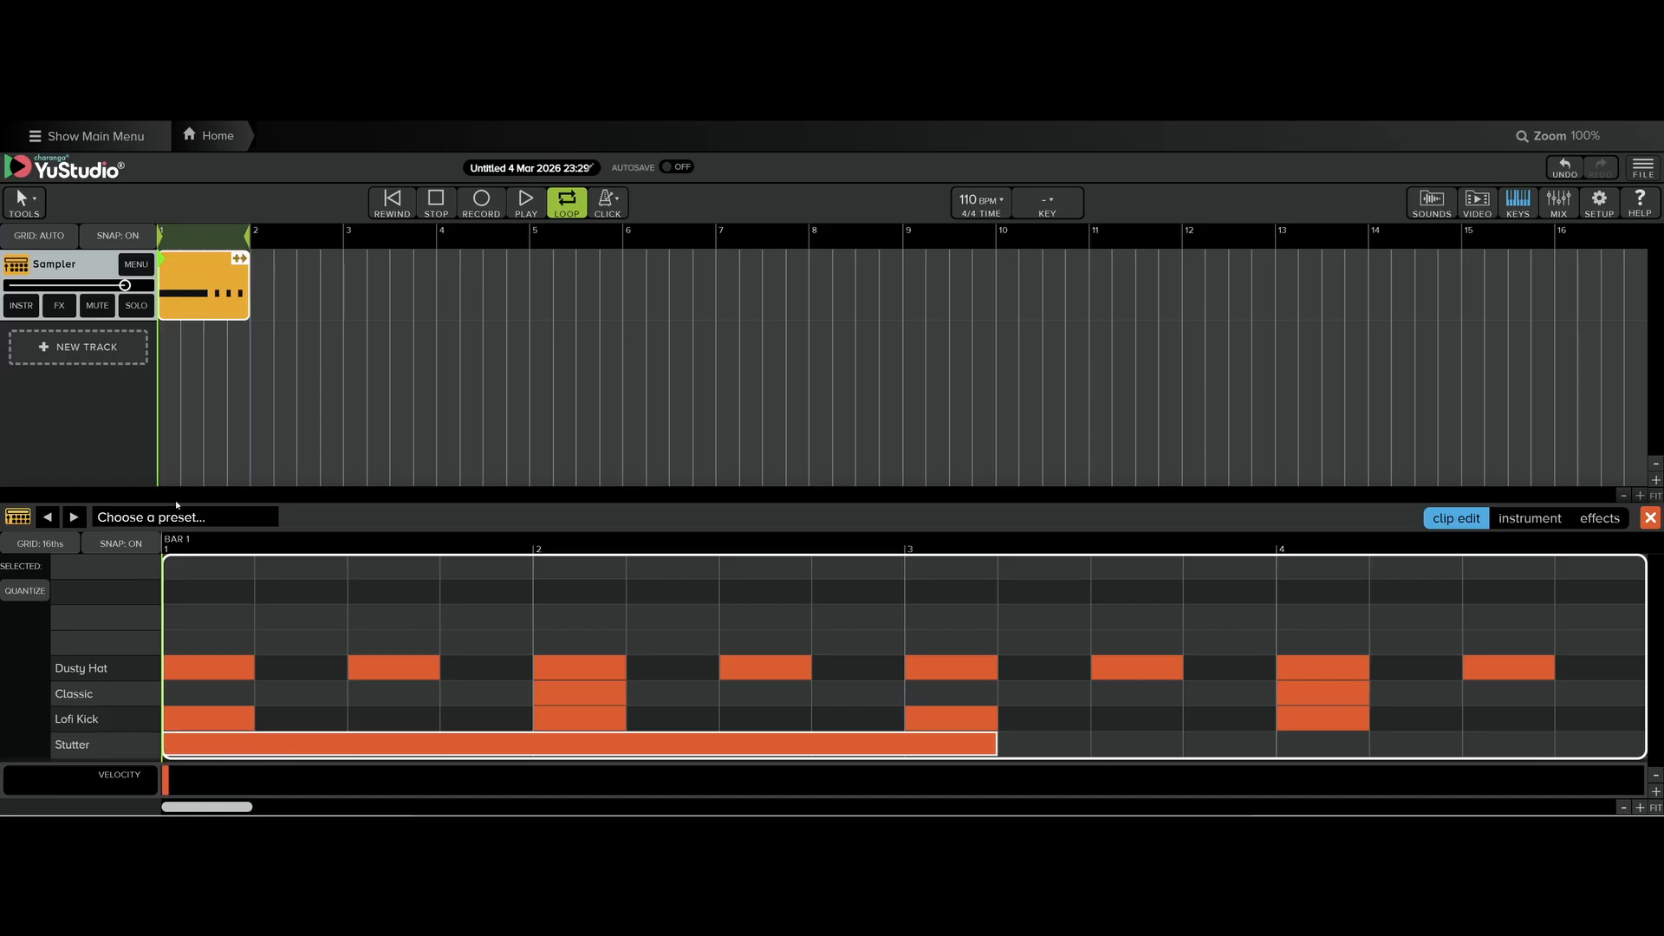
left_click(524, 202)
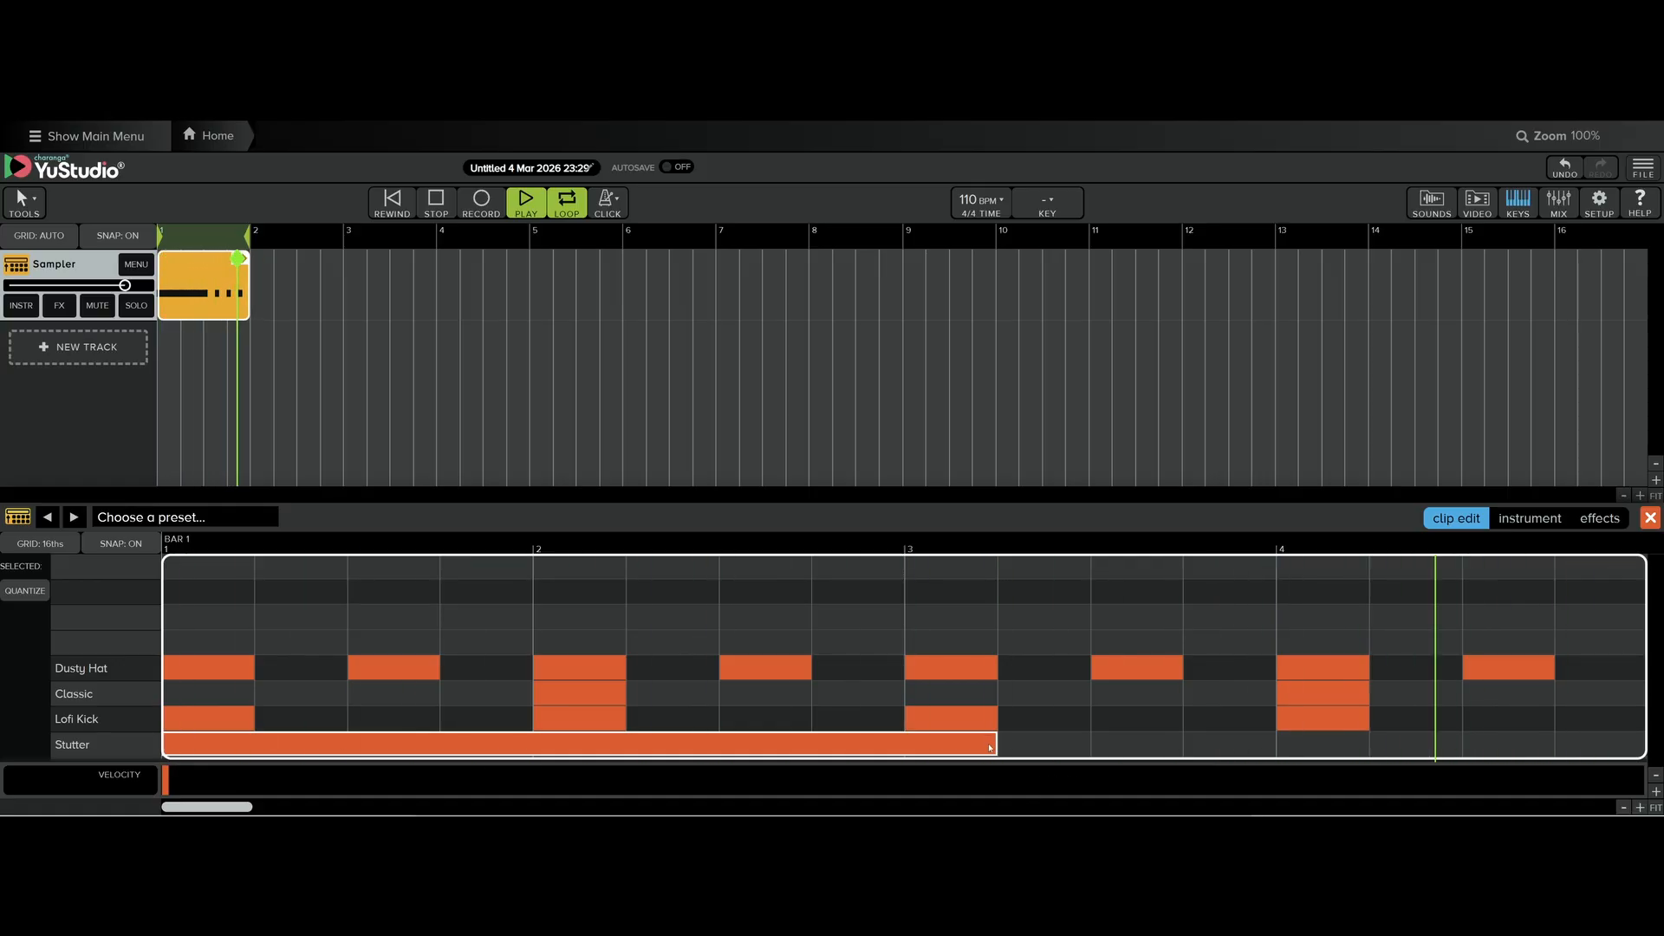
left_click(443, 207)
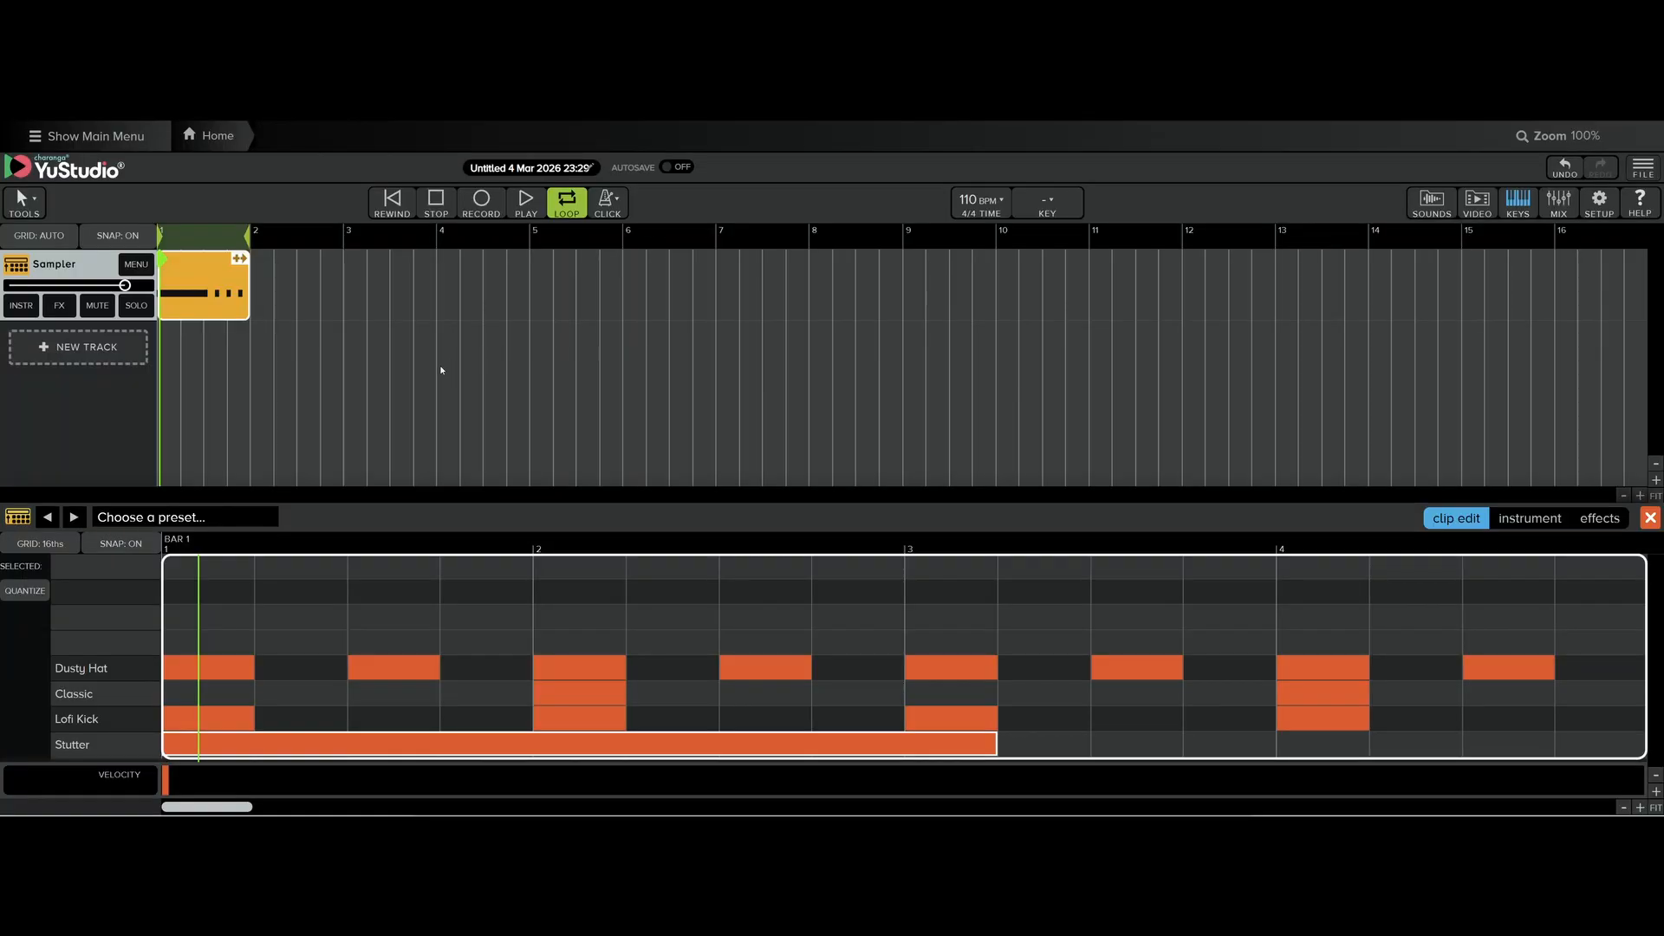
Add a second Sampler track set up as a Pitched Instrument.
left_click(83, 352)
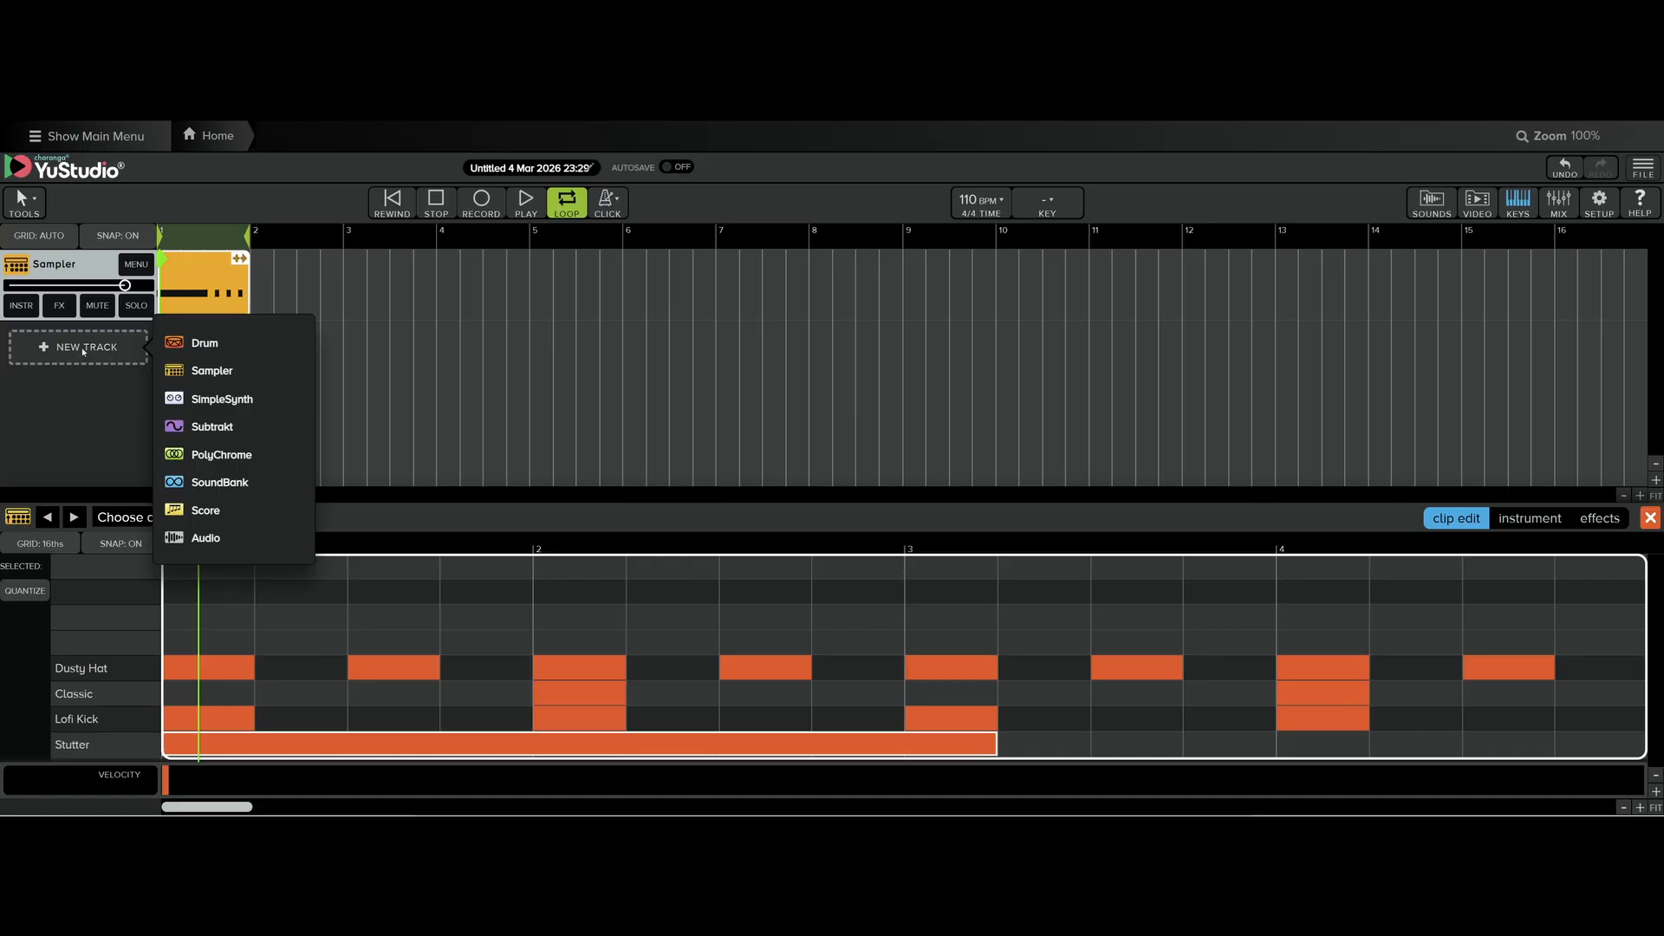
left_click(228, 371)
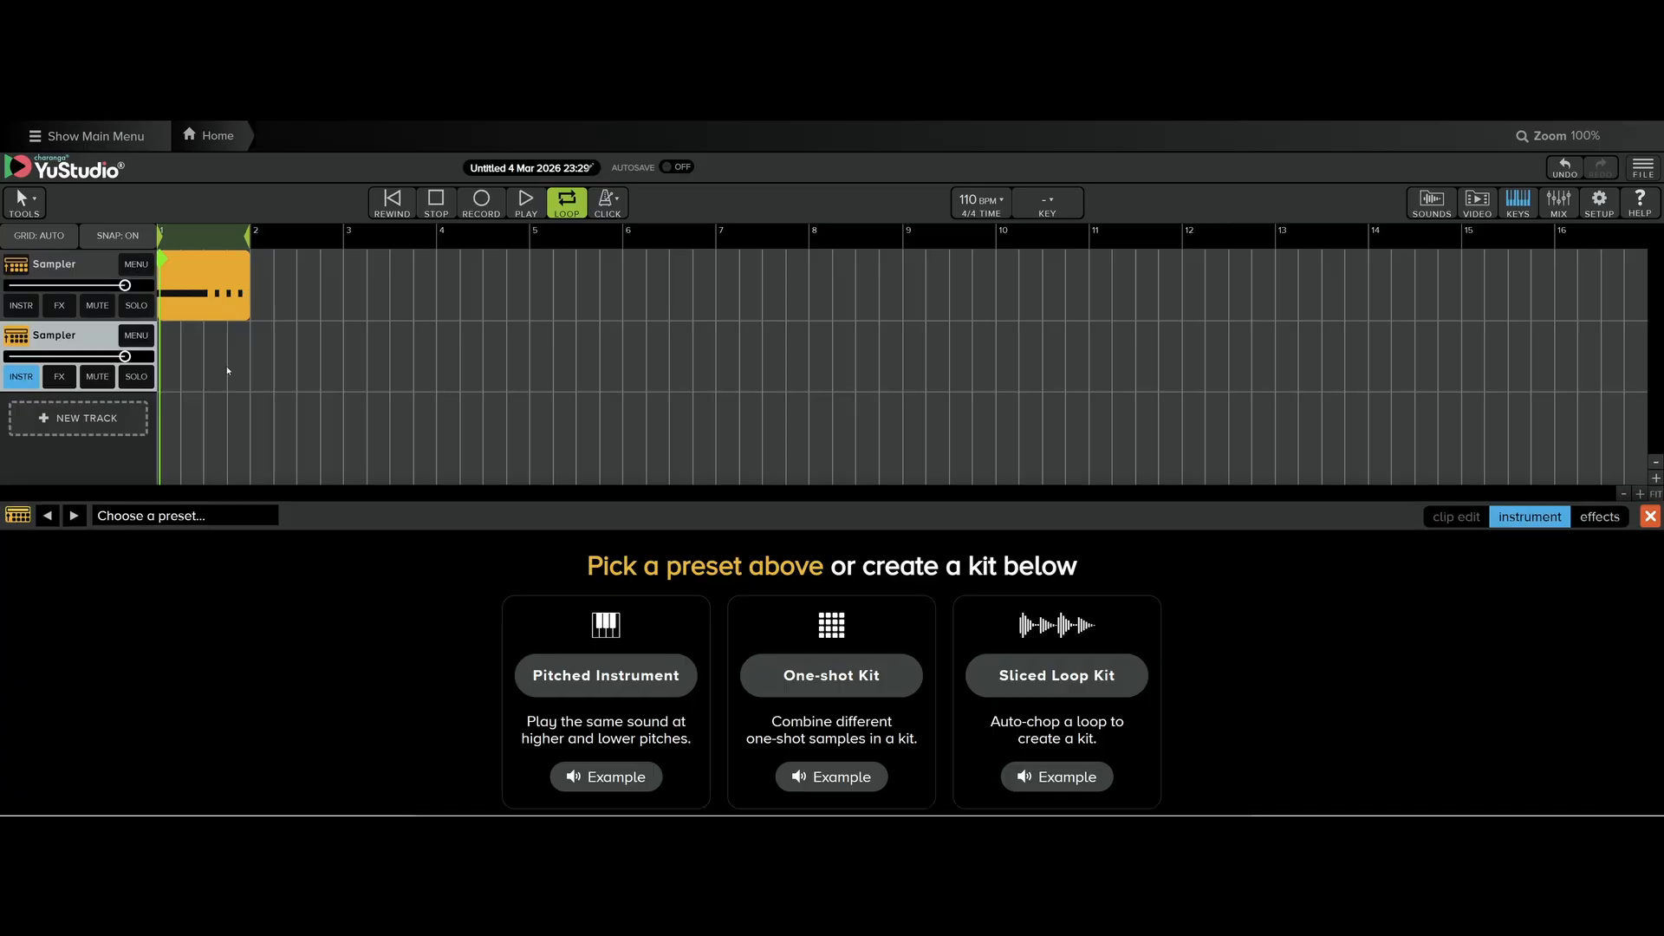
left_click(622, 686)
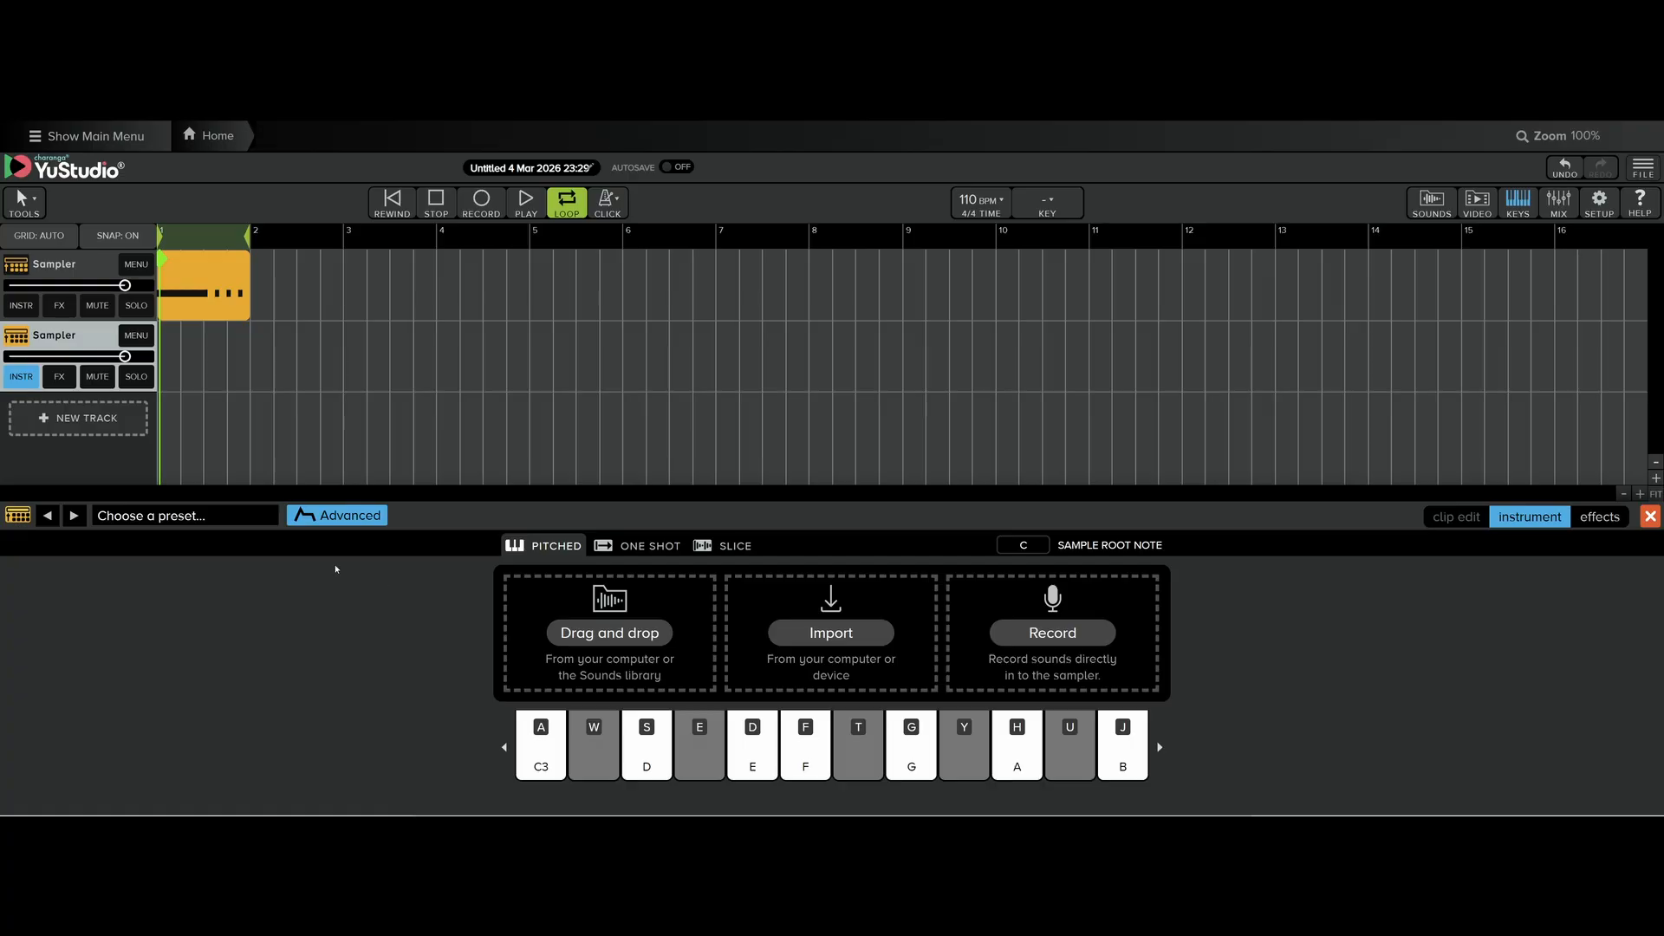
Filter the new sampler track's presets by the Bass tag and audition 808 Glide Bass Short and Drill Bass Short.
left_click(177, 517)
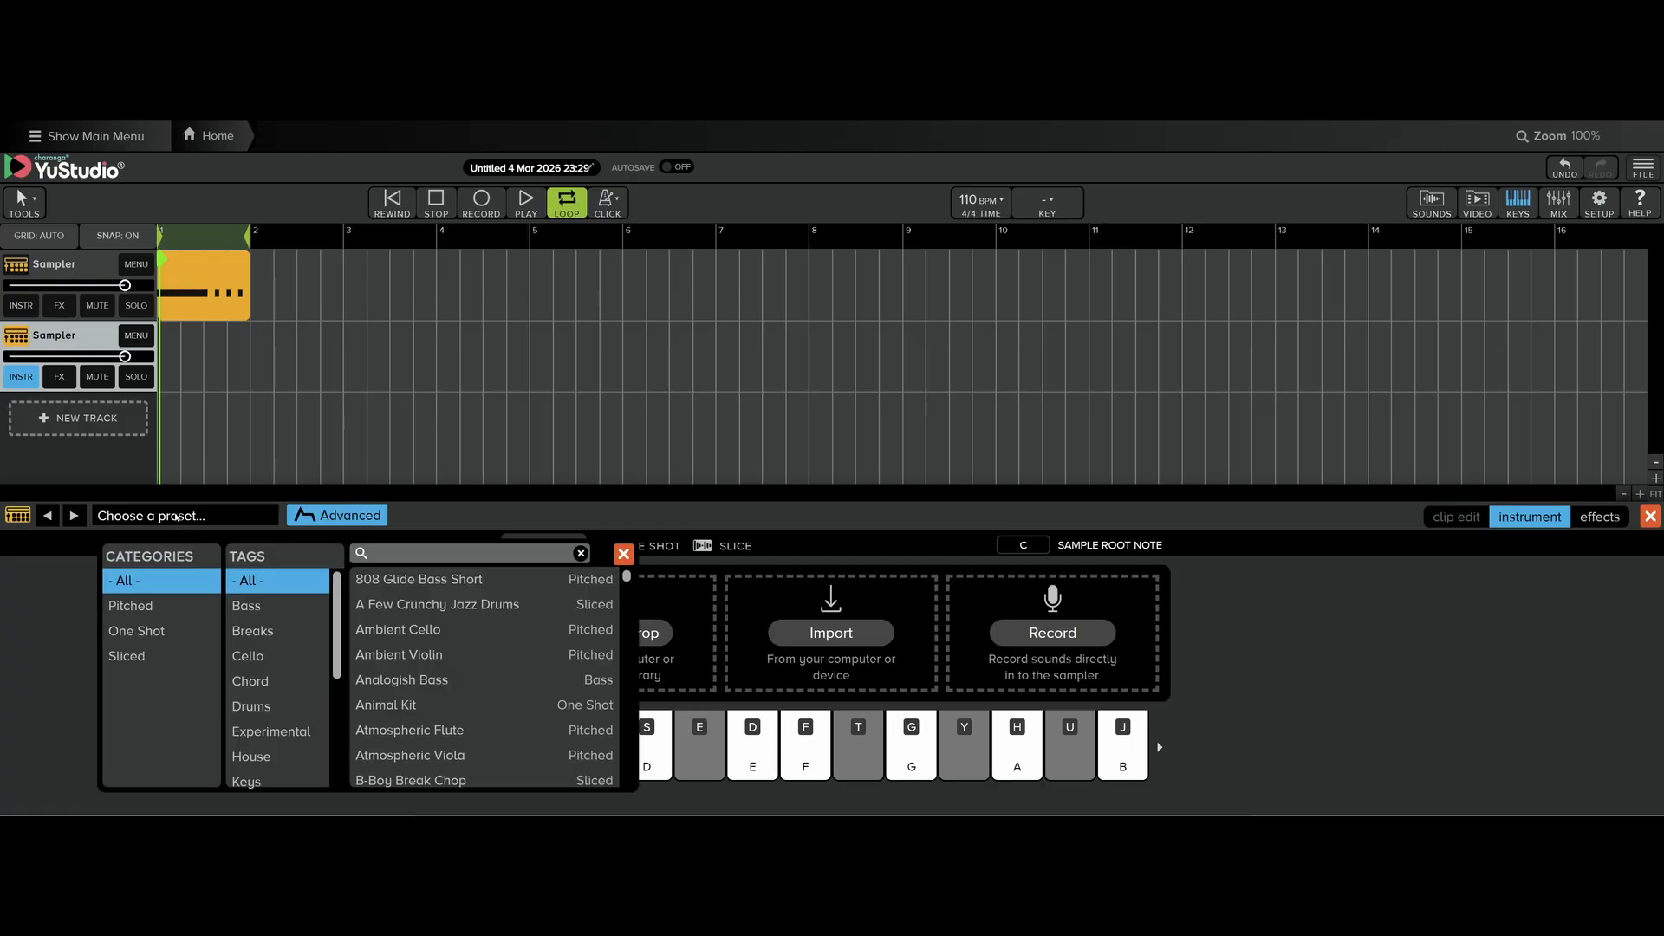
left_click(248, 610)
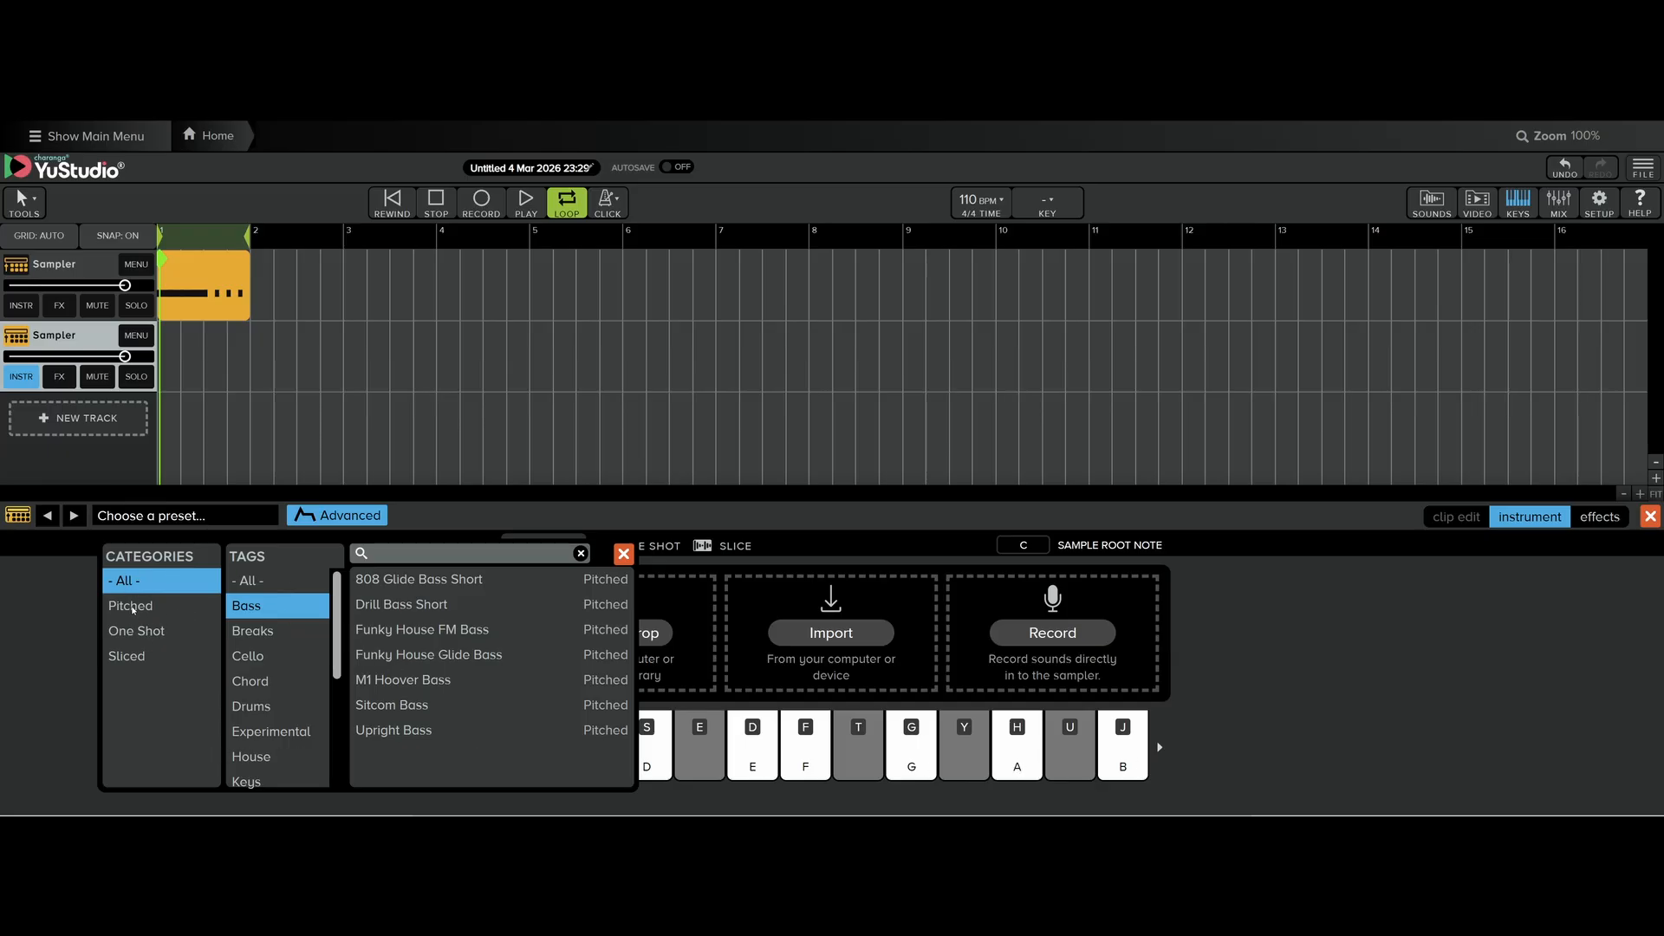
left_click(417, 580)
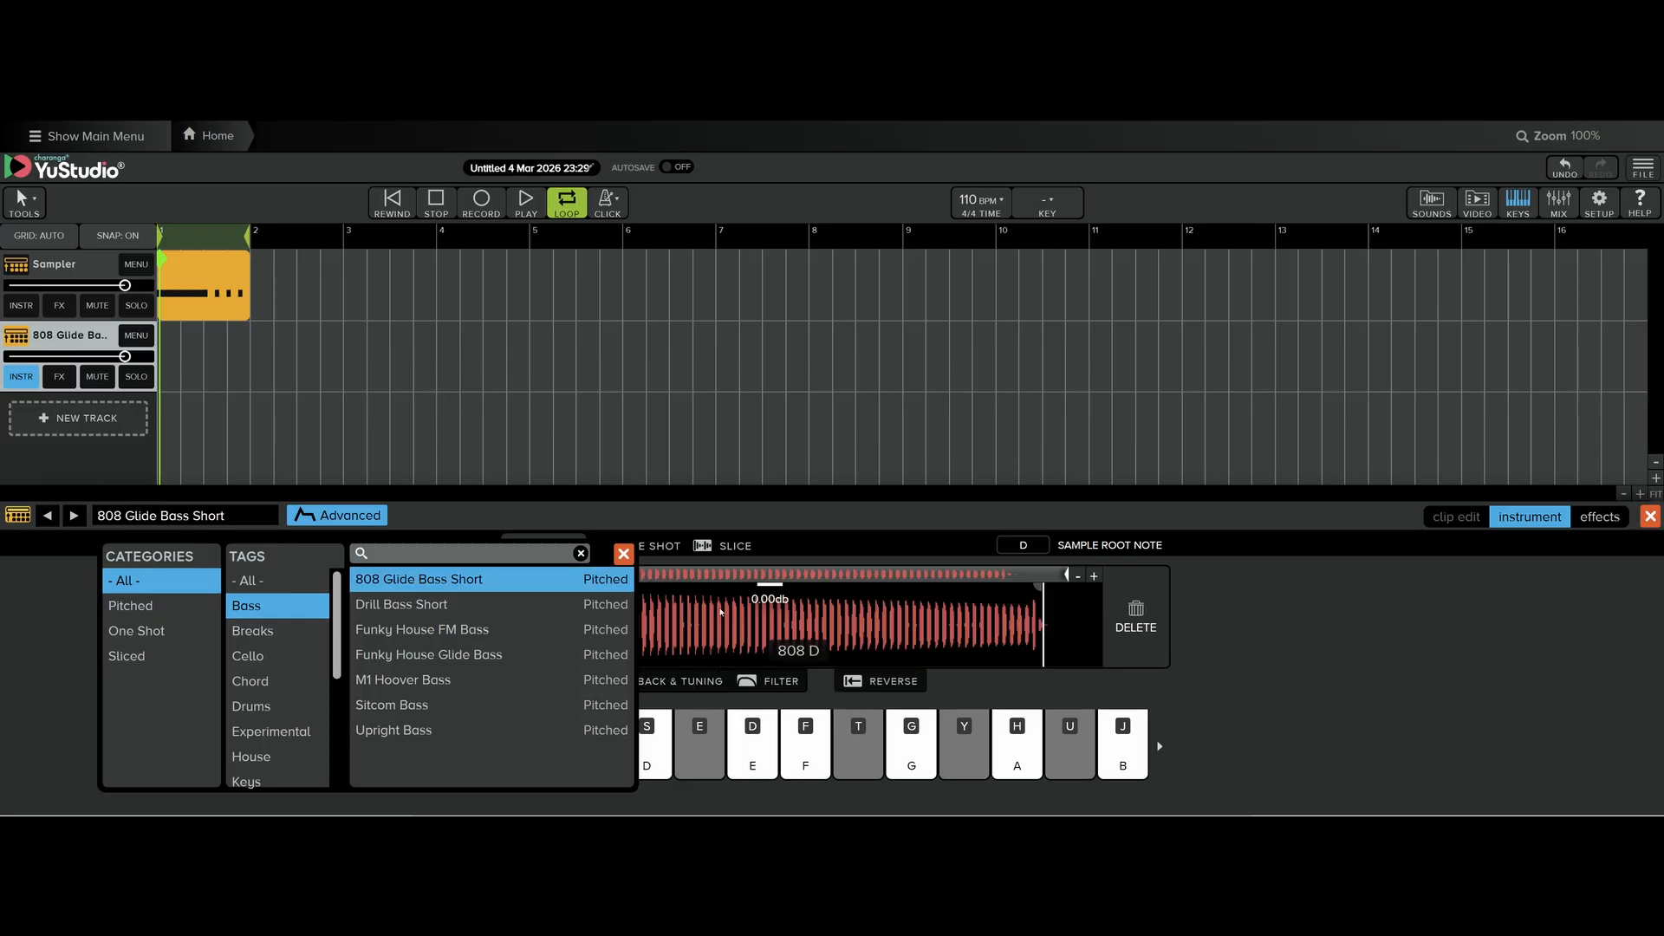
key("d")
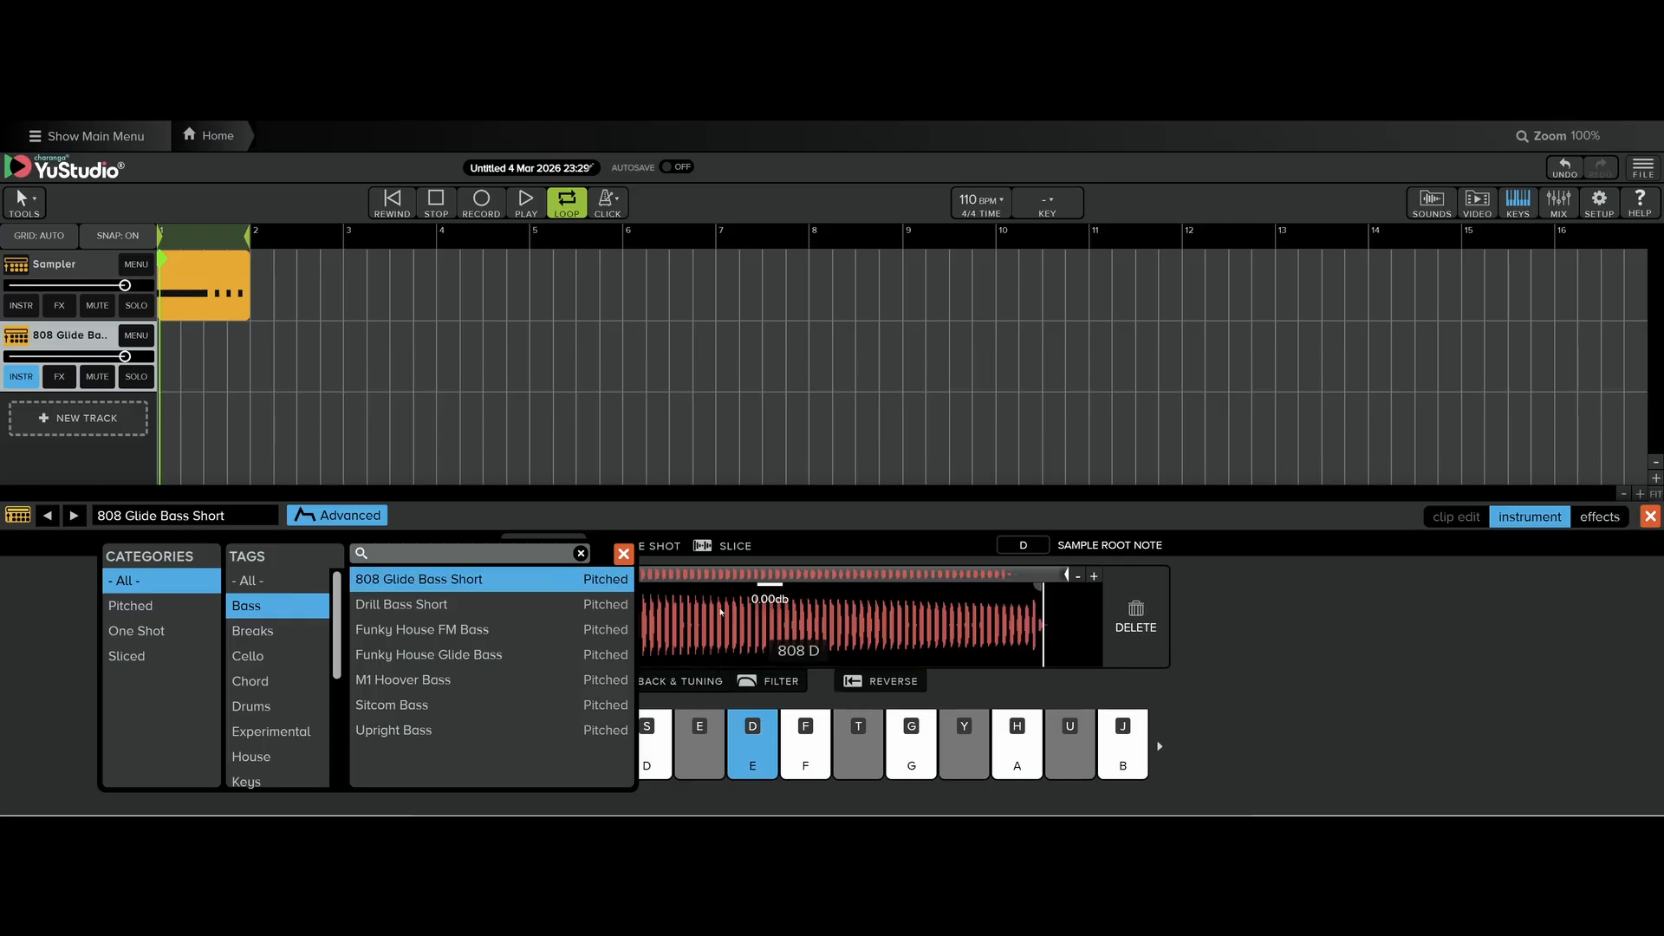
key("d")
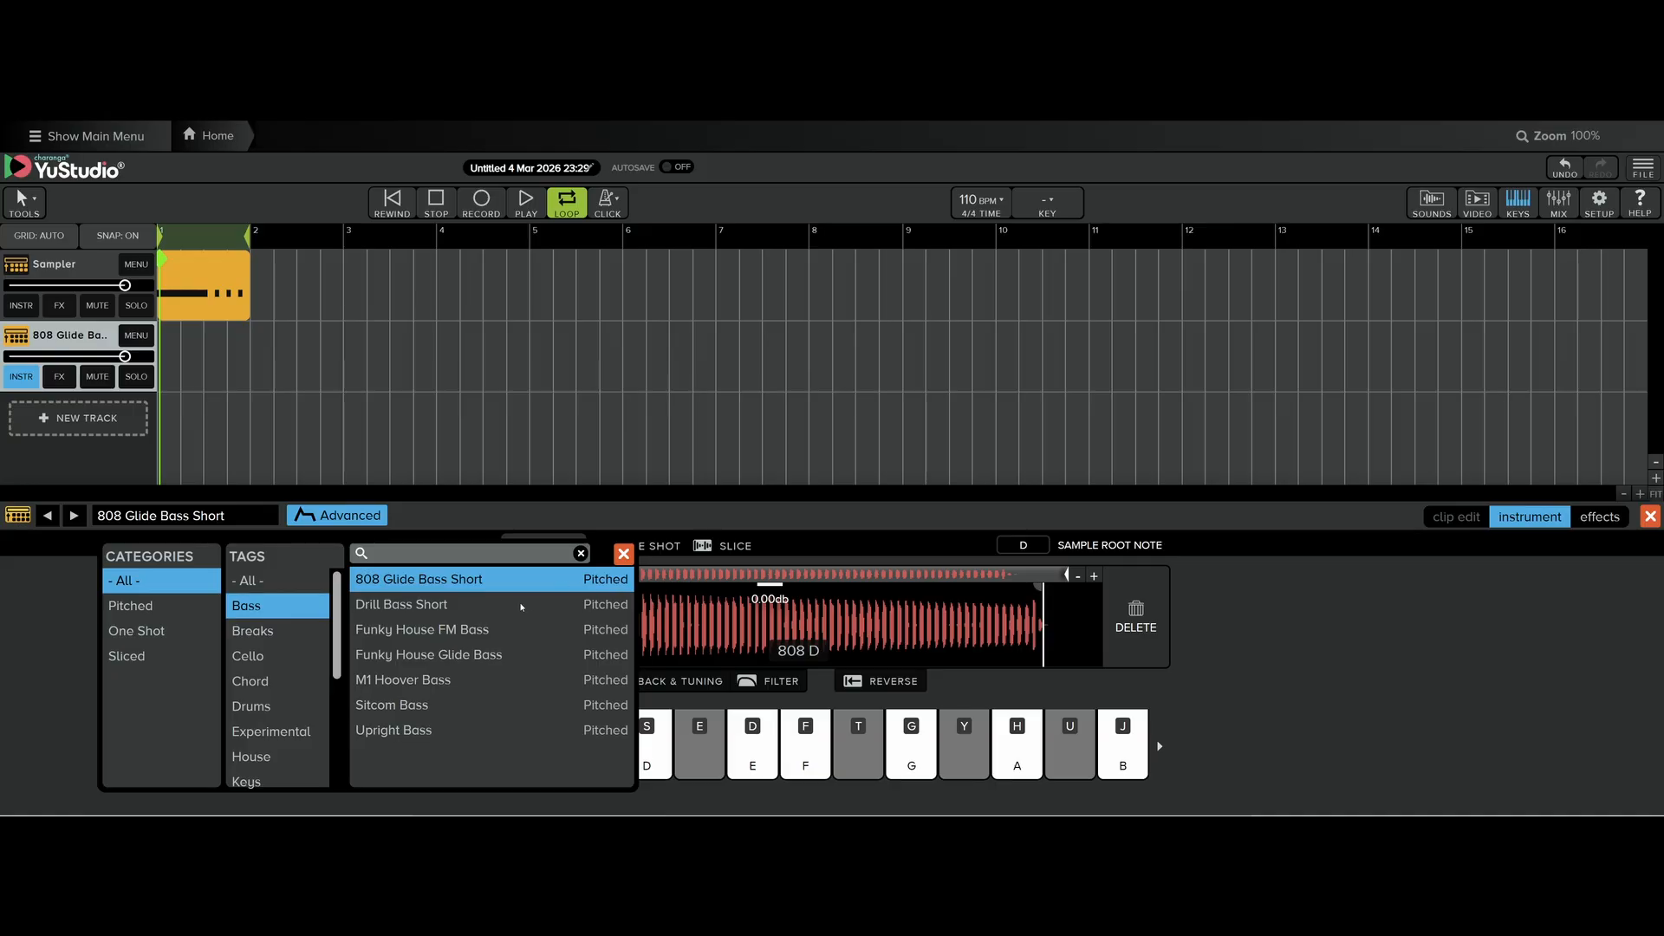
left_click(522, 606)
key("d")
key("d")
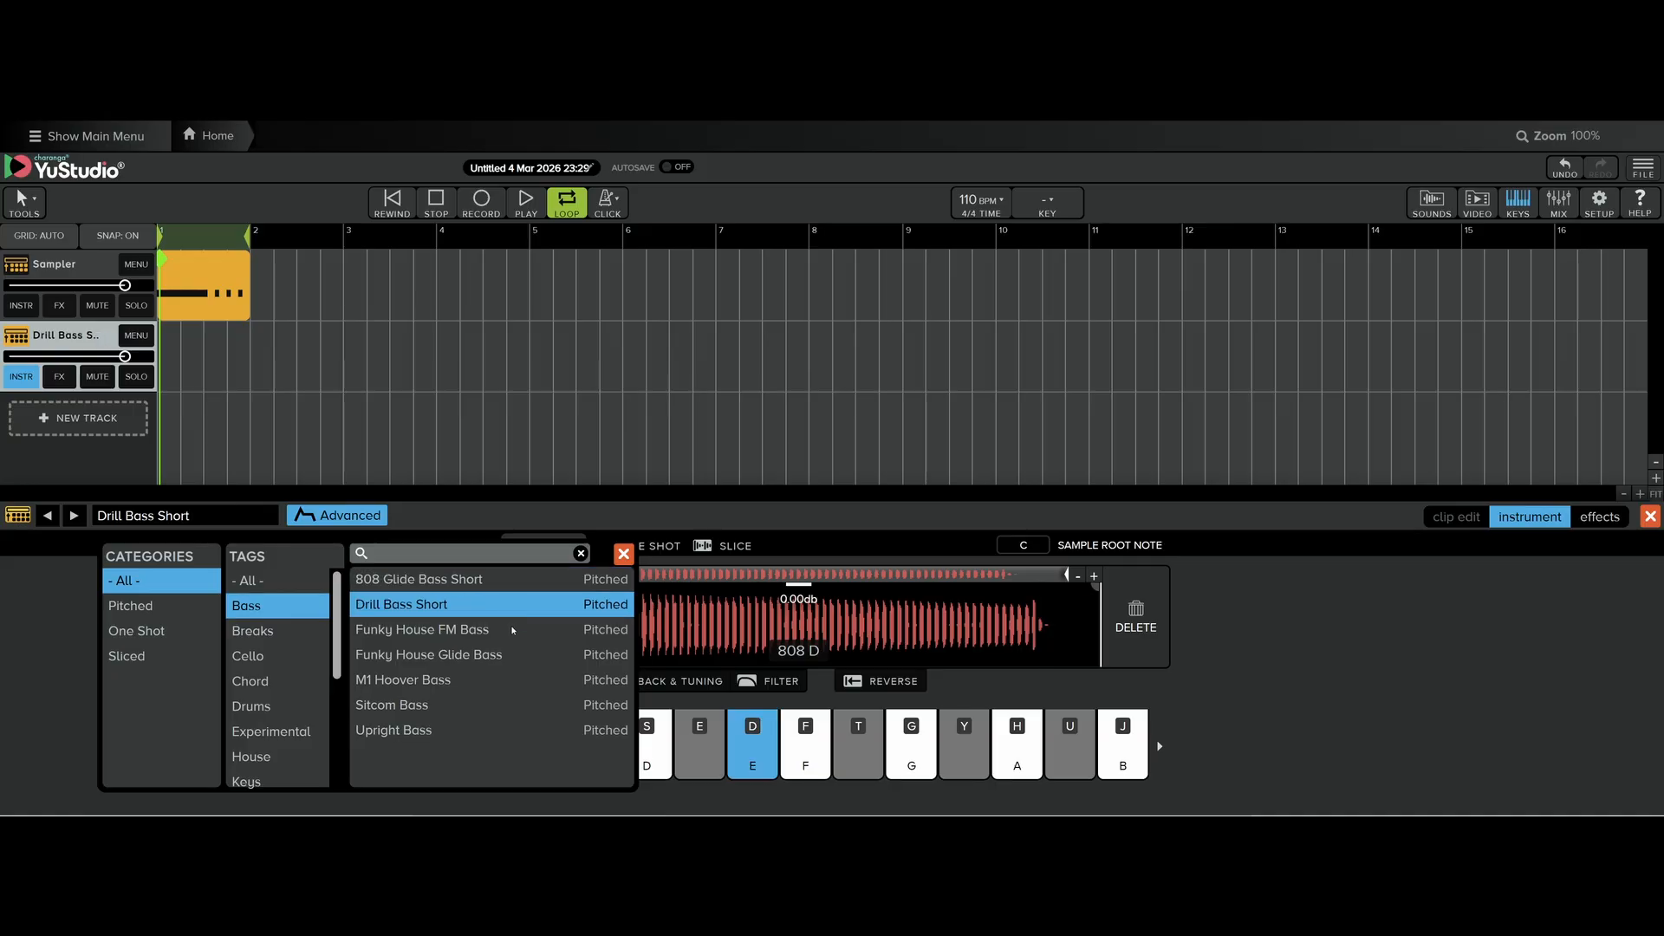
Audition the Funky House FM Bass and Funky House Glide Bass presets with a few notes.
left_click(503, 632)
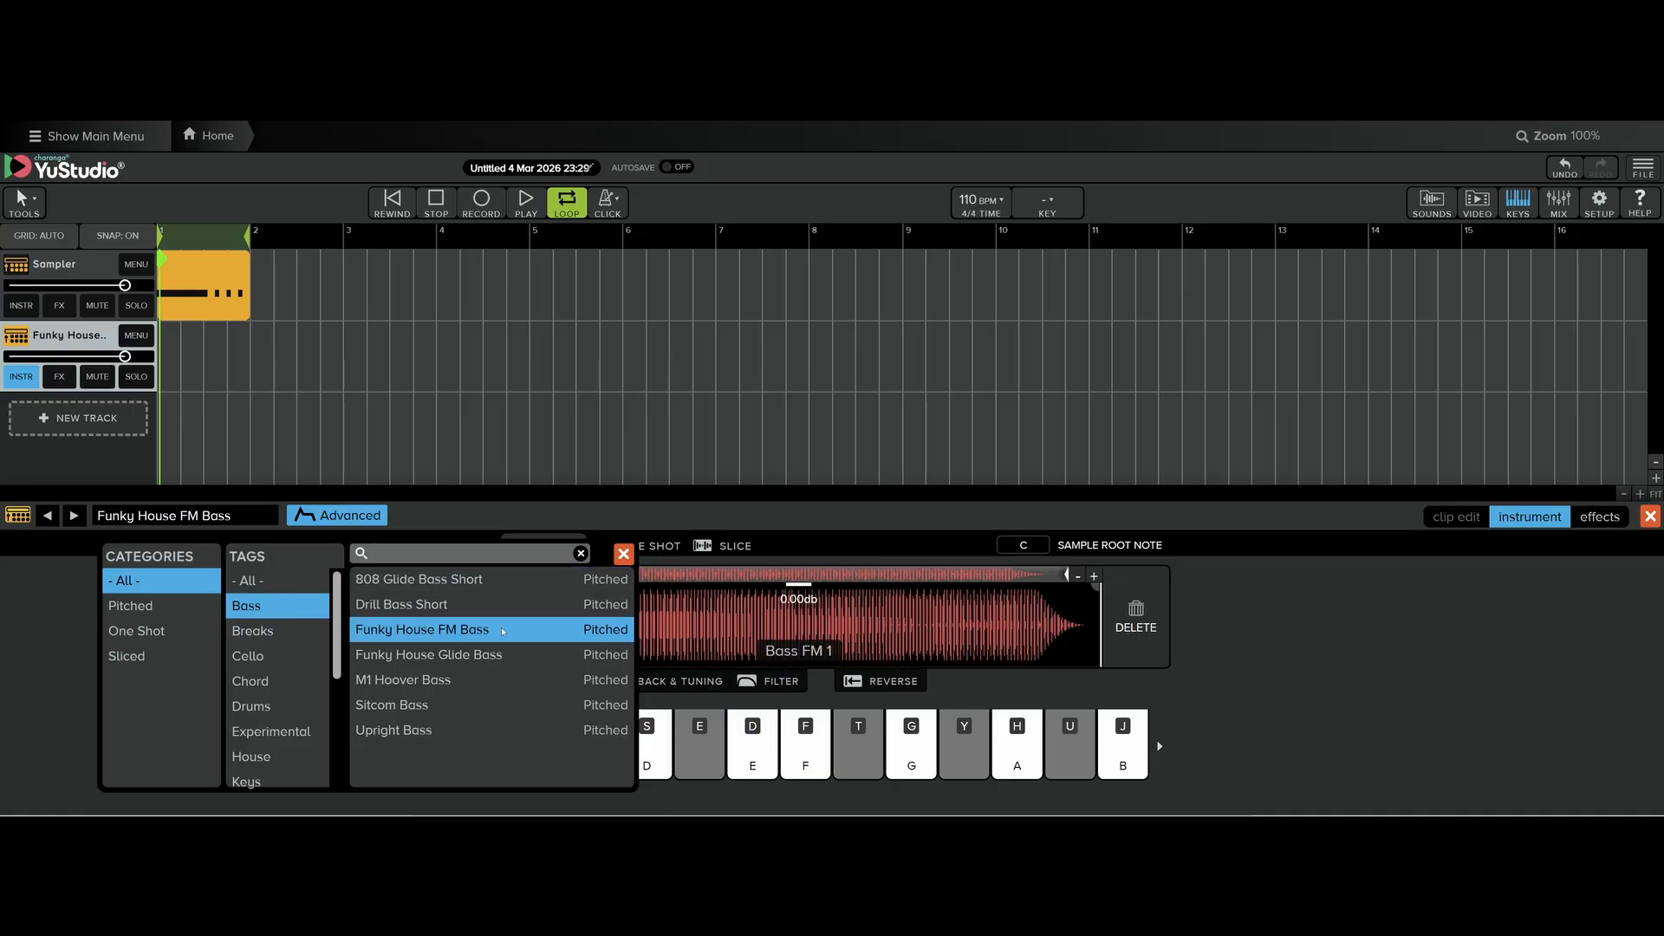
key("d")
left_click(504, 656)
key("s")
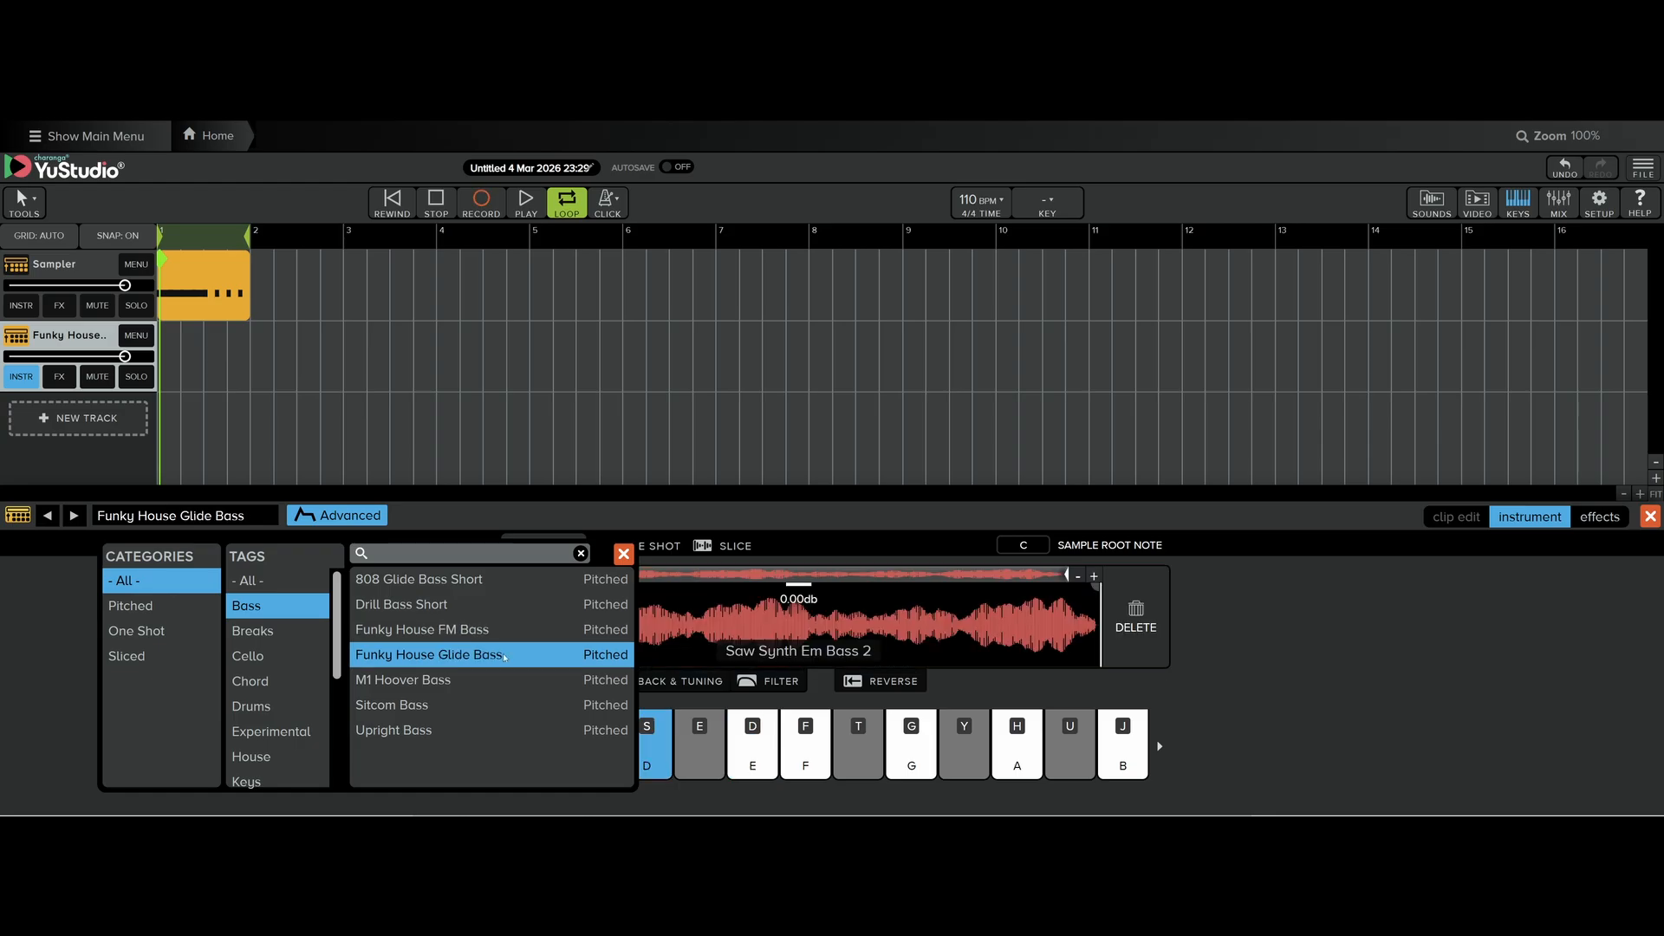
key("f")
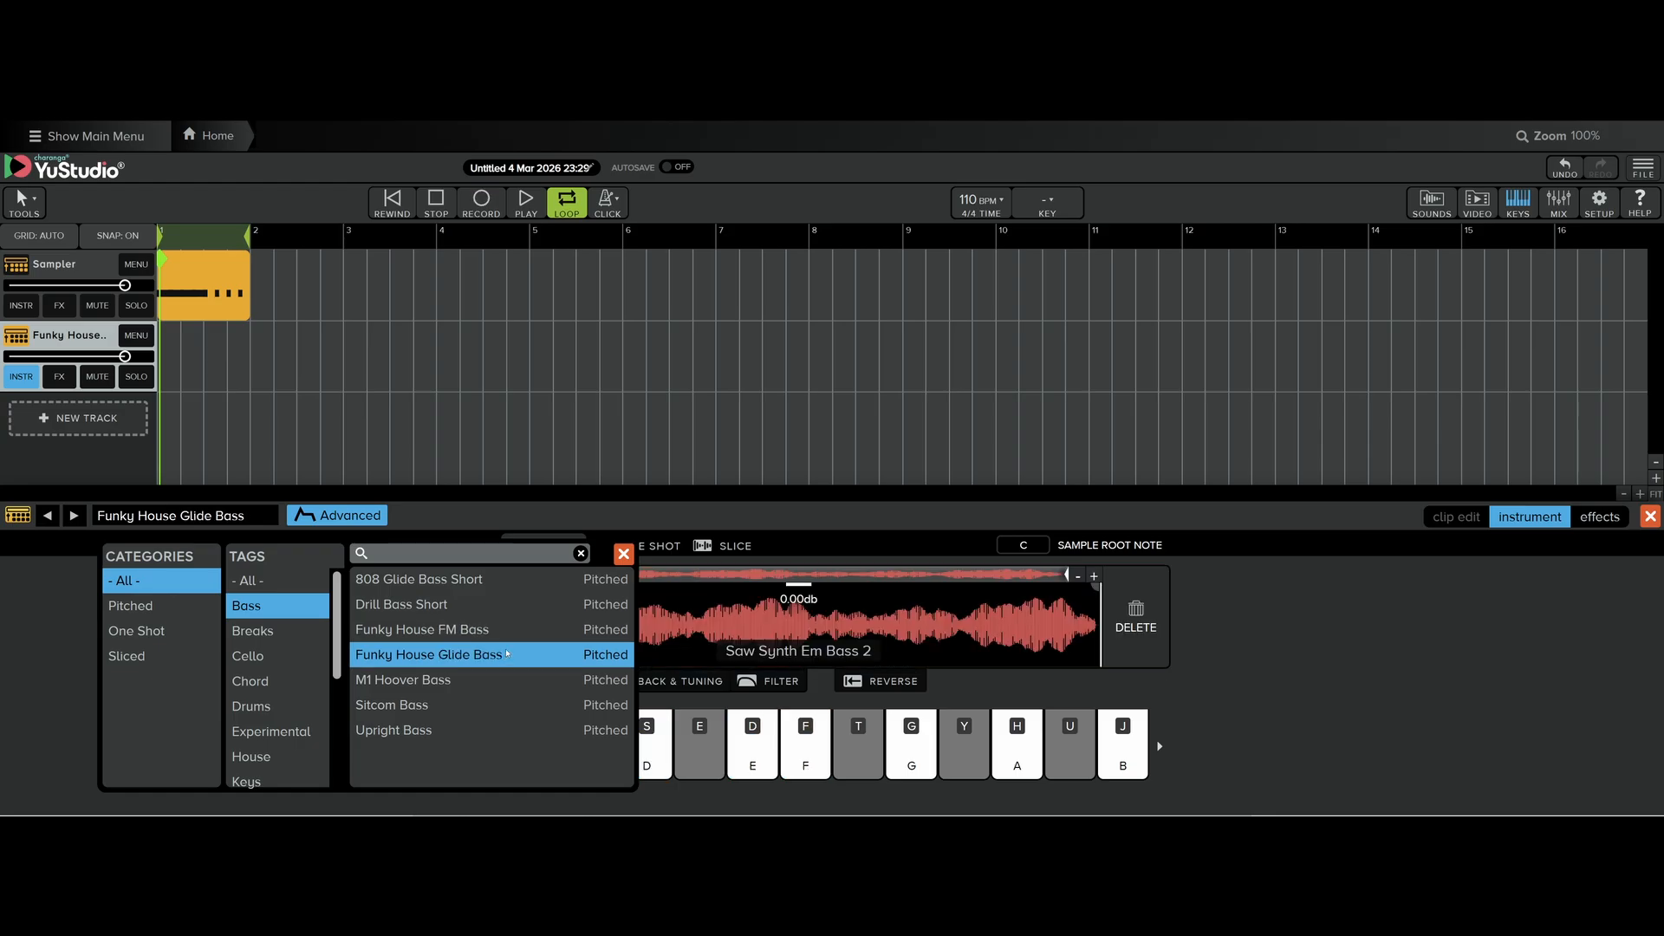
key("d")
Try the M1 Hoover Bass, Sitcom Bass and Upright Bass presets on the second sampler track.
left_click(454, 684)
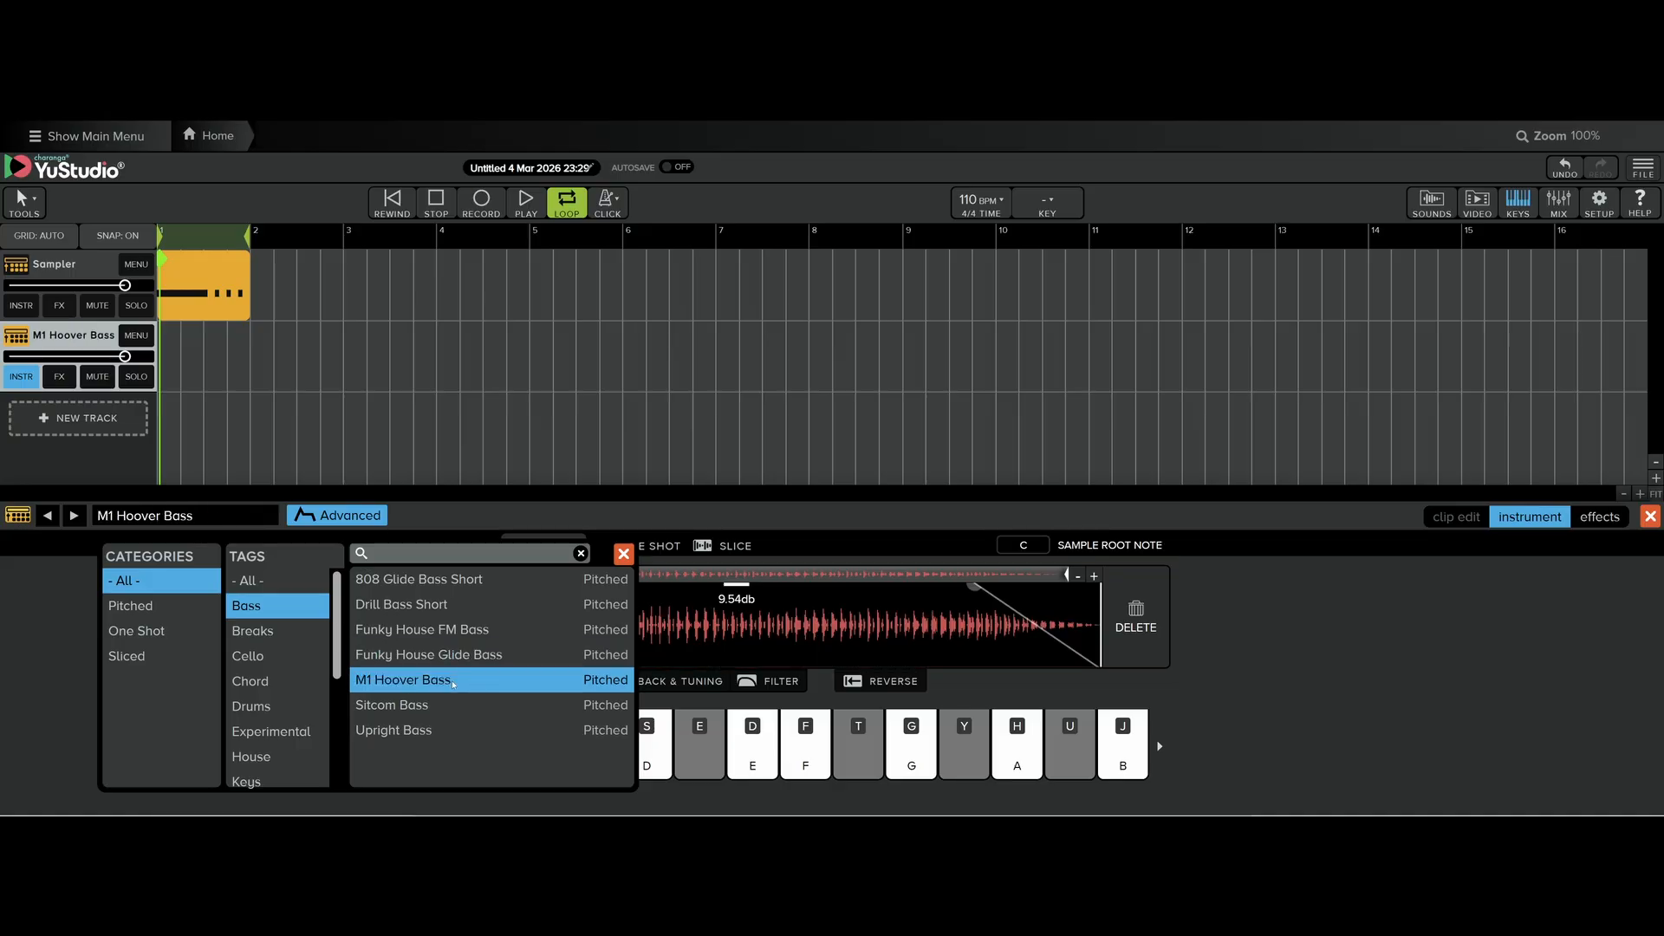
key("d")
key("f")
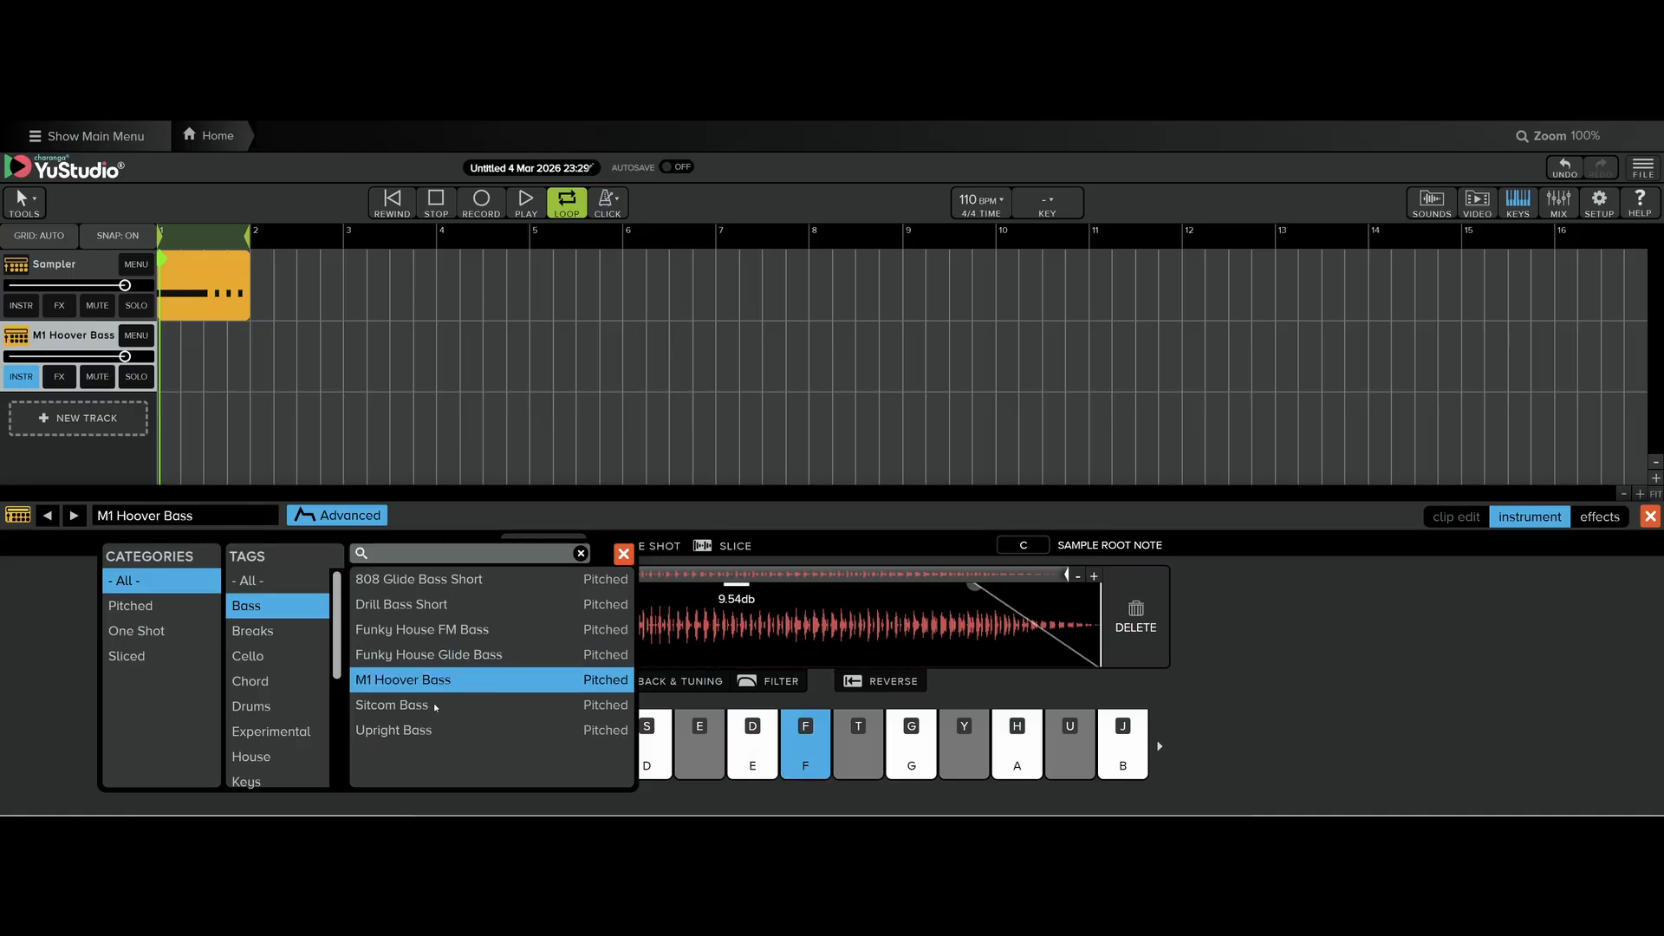
left_click(435, 706)
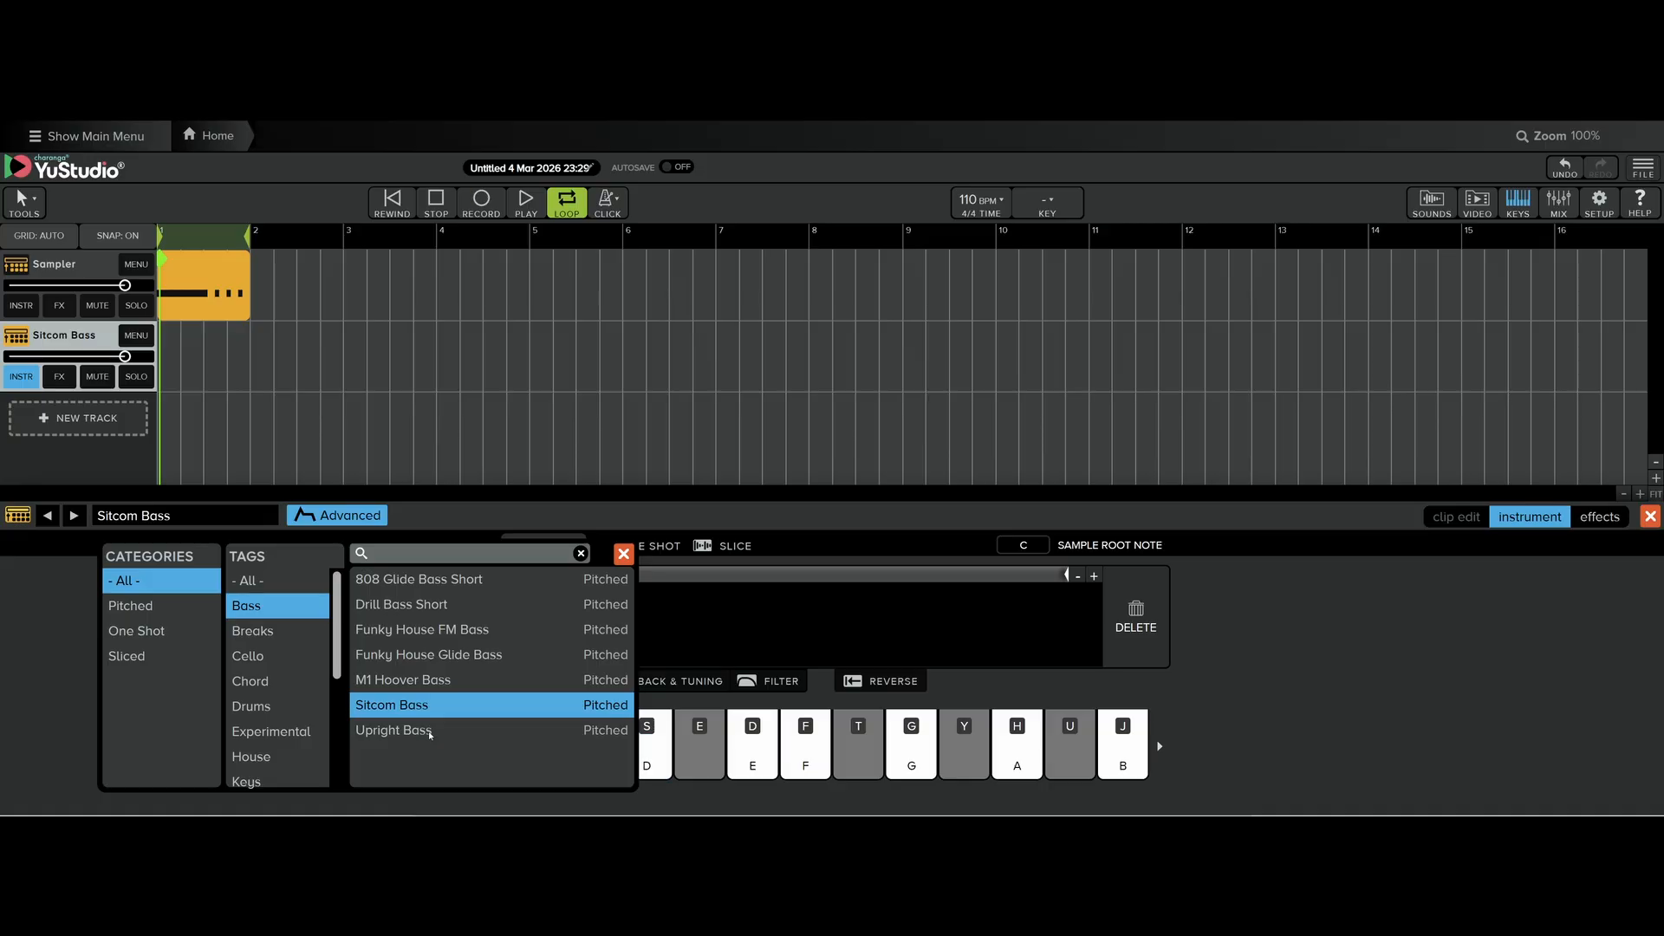
left_click(430, 734)
key("s")
key("f")
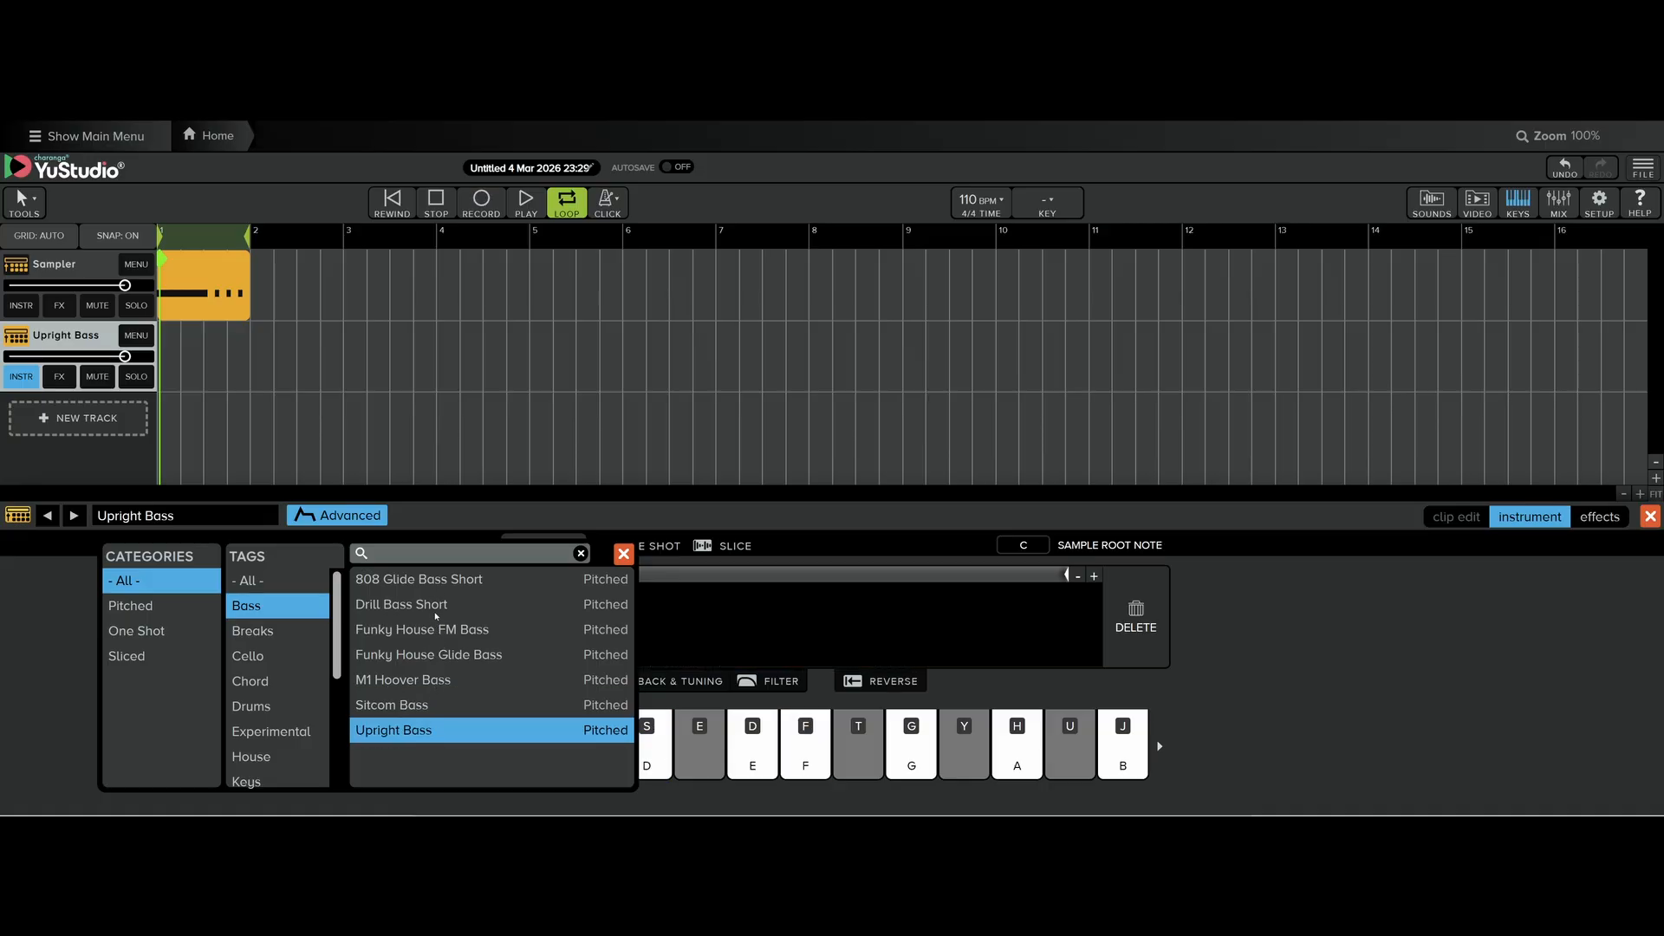
Load the Drill Bass Short preset on the second sampler track and close the preset browser.
left_click(428, 634)
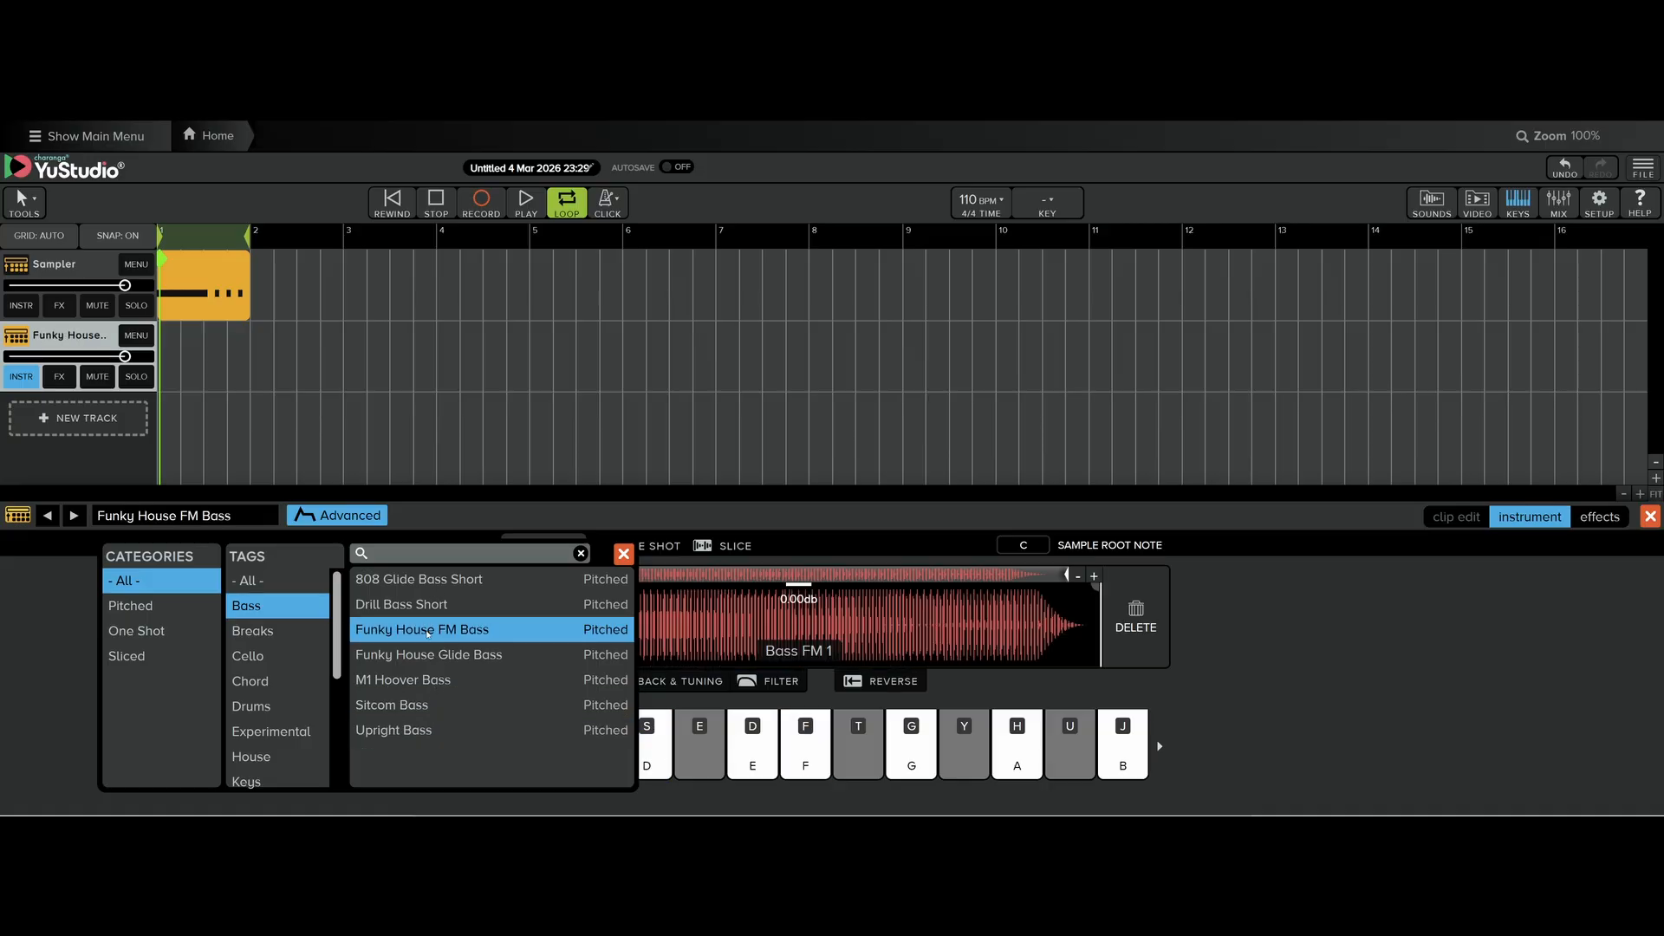
left_click(421, 606)
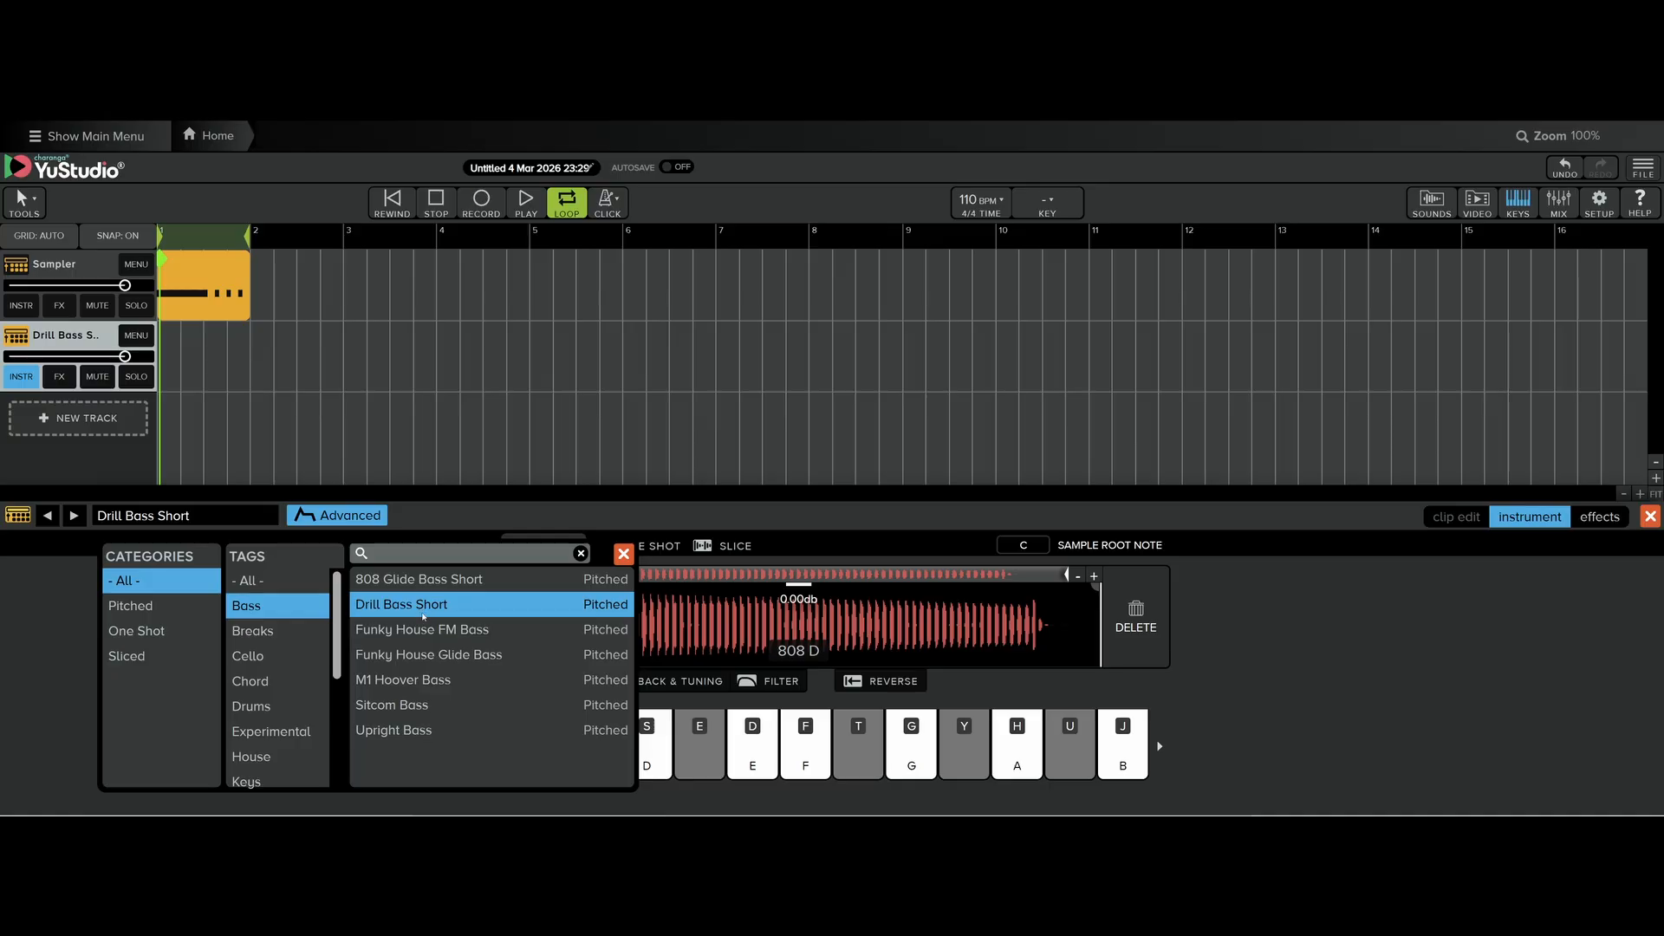
left_click(623, 554)
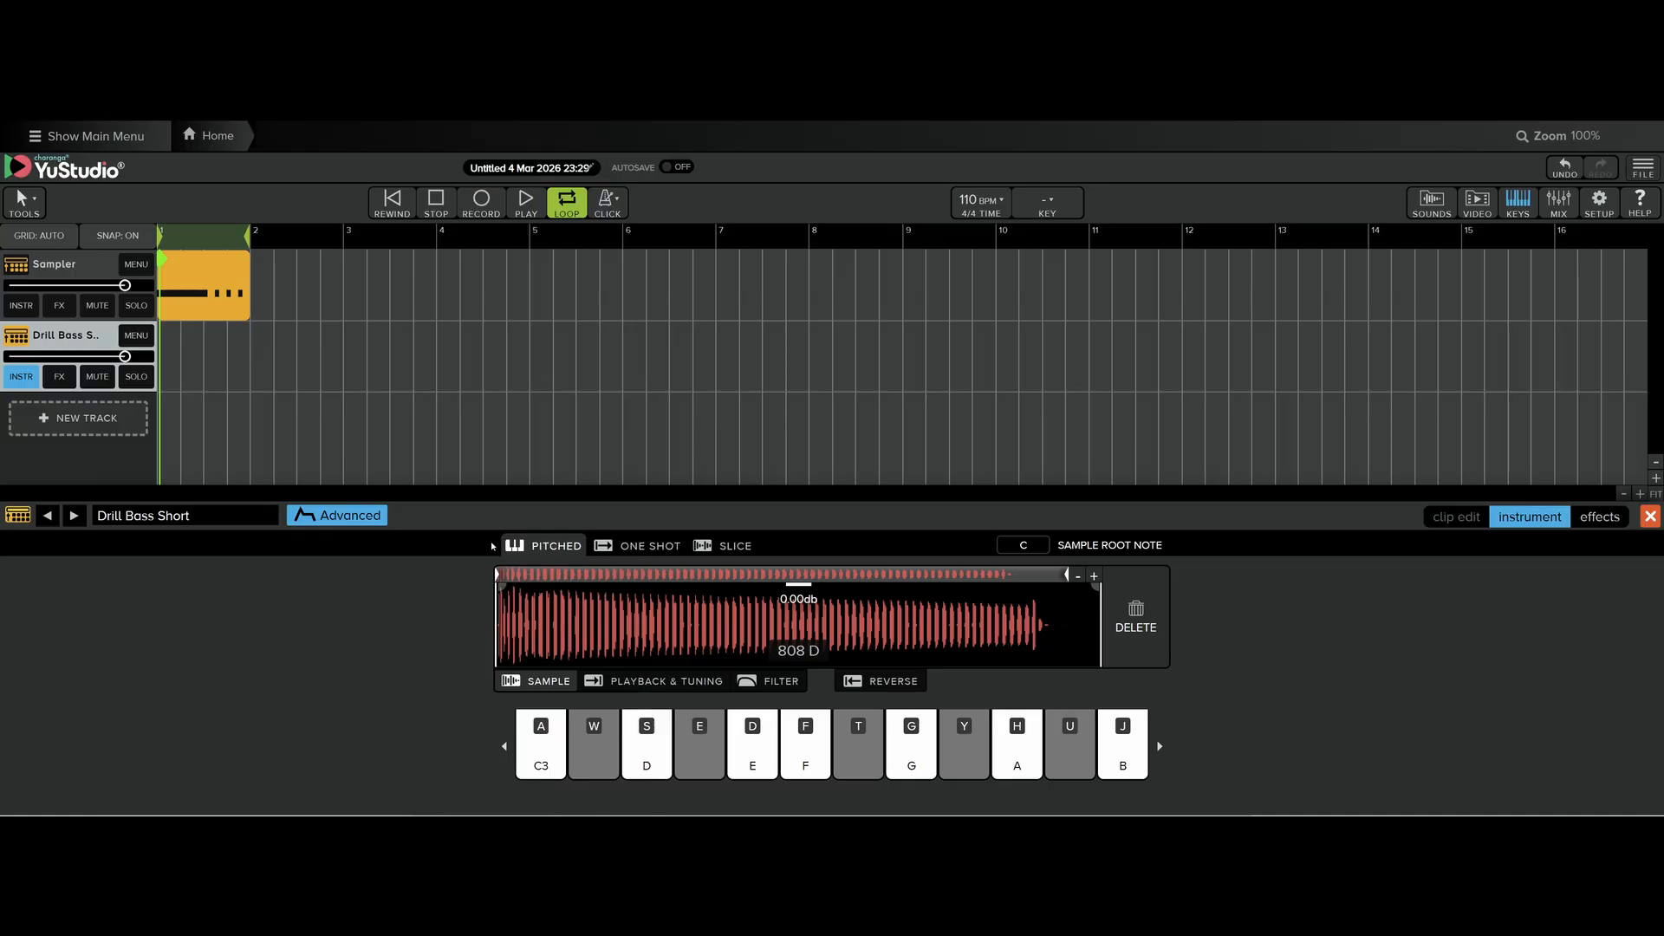
Create an empty one-bar clip on the Drill Bass Short track and set the key to E minor with the Natural Minor Scale.
double_click(171, 363)
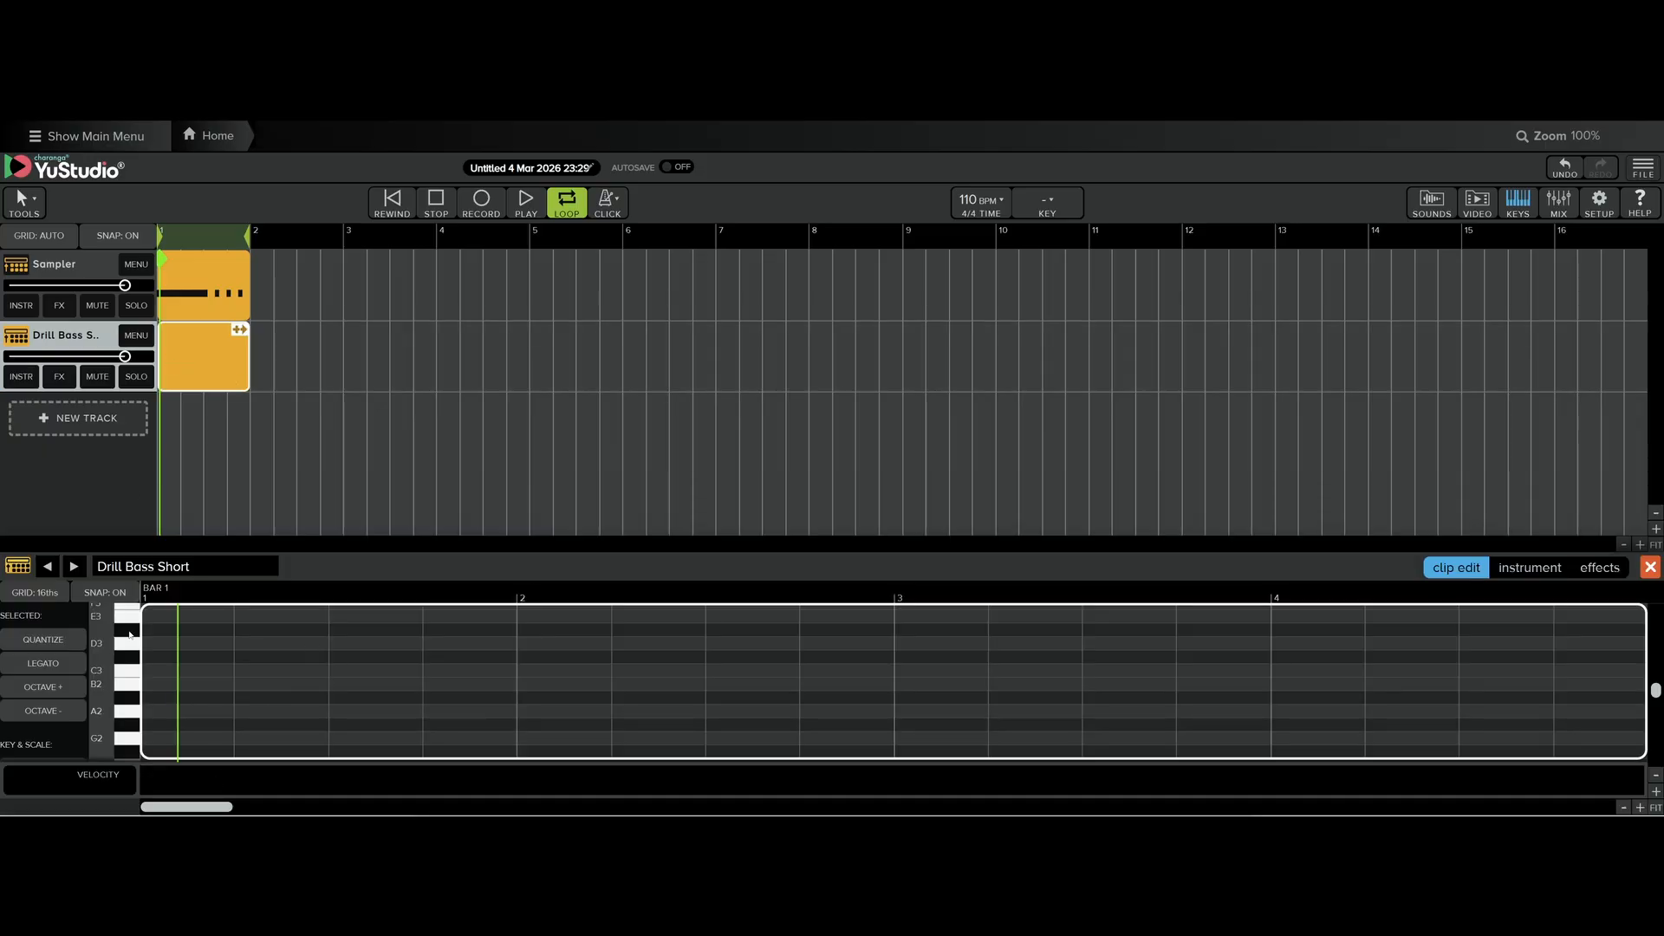
left_click(1055, 206)
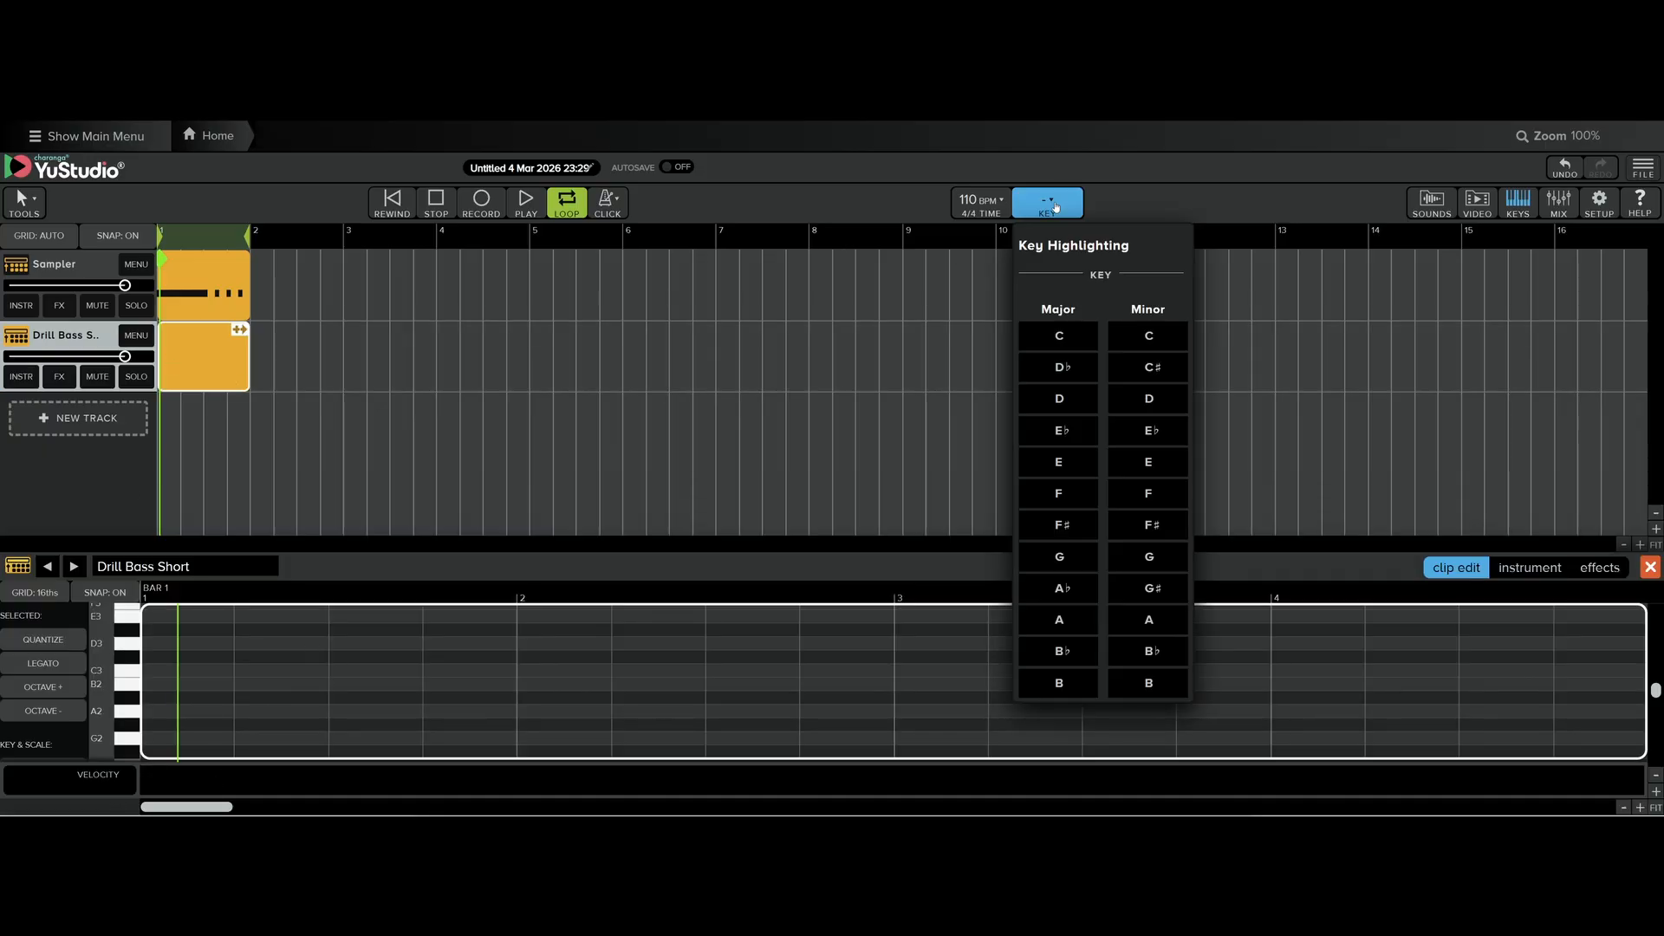
left_click(1139, 471)
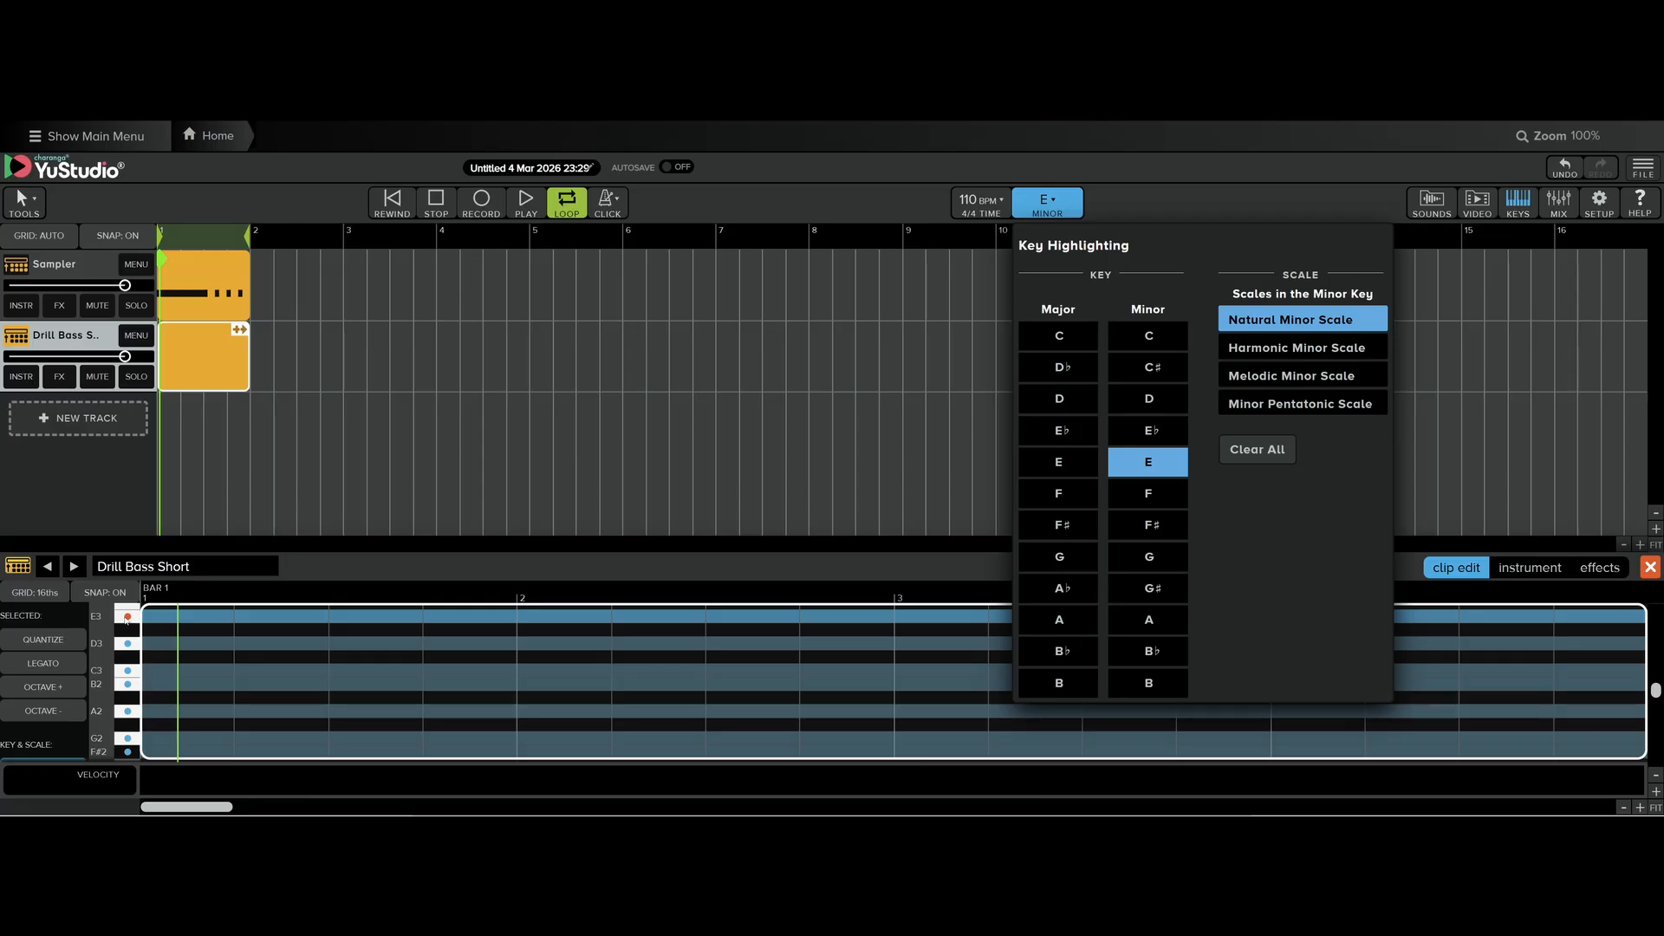
left_click(129, 619)
left_click(130, 617)
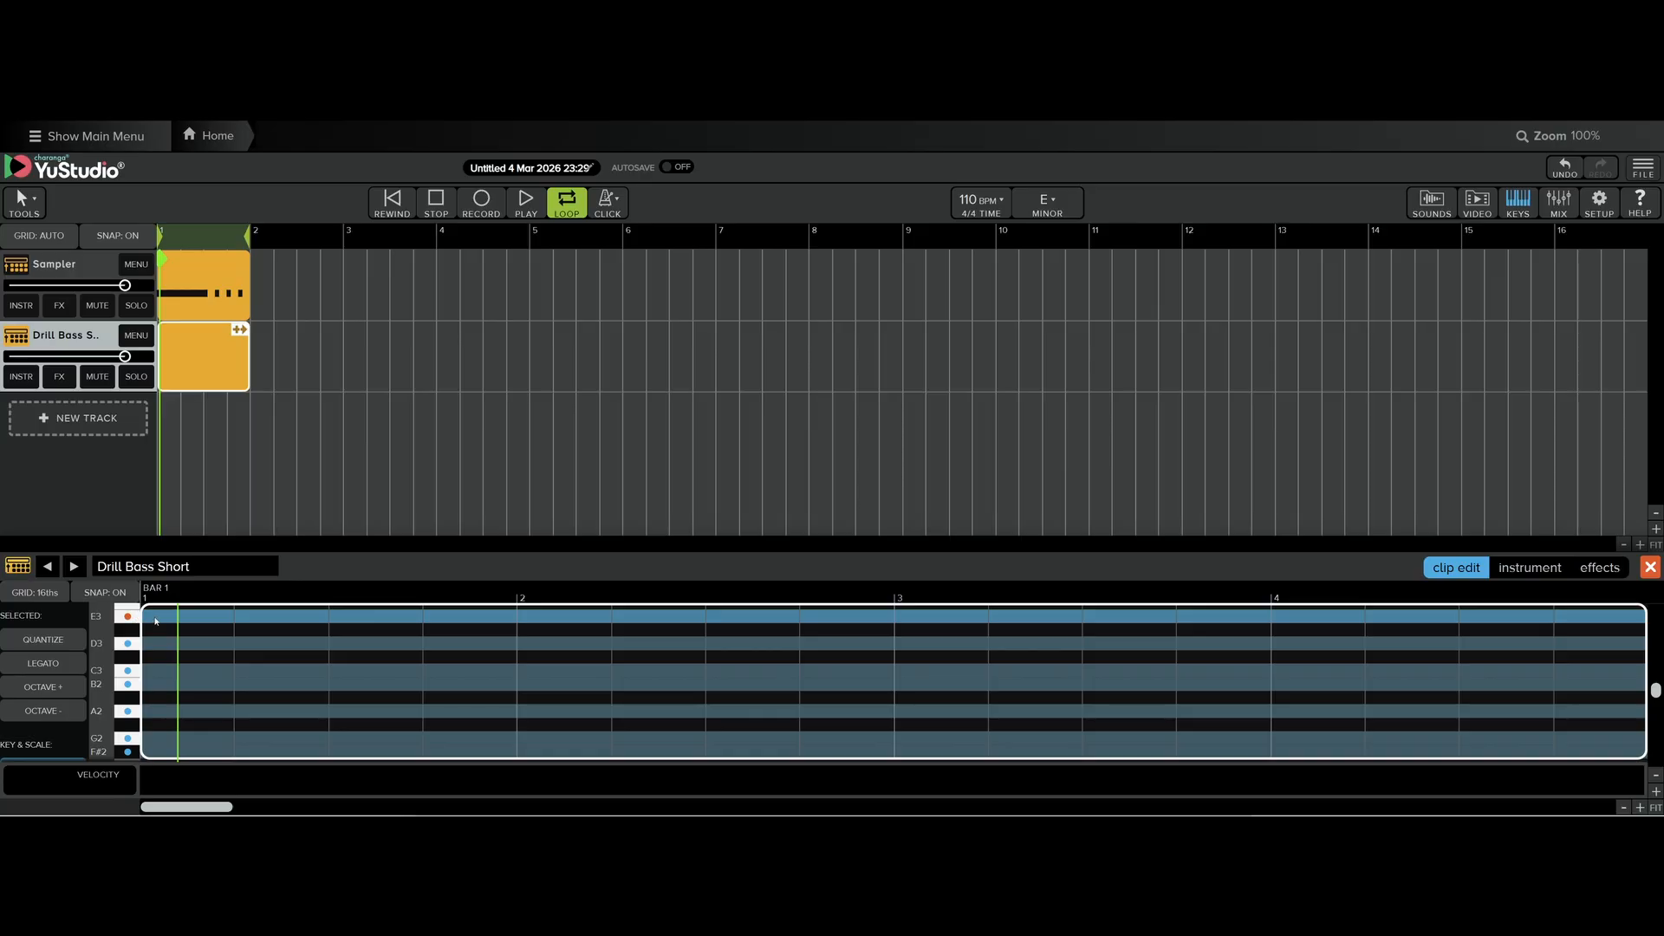
Add five sixteenth-length E3 notes in the bass clip, on sixteenths 1, 3, 8, 11 and 15 of the bar.
left_click(154, 618)
scroll(241, 672, "up", 3)
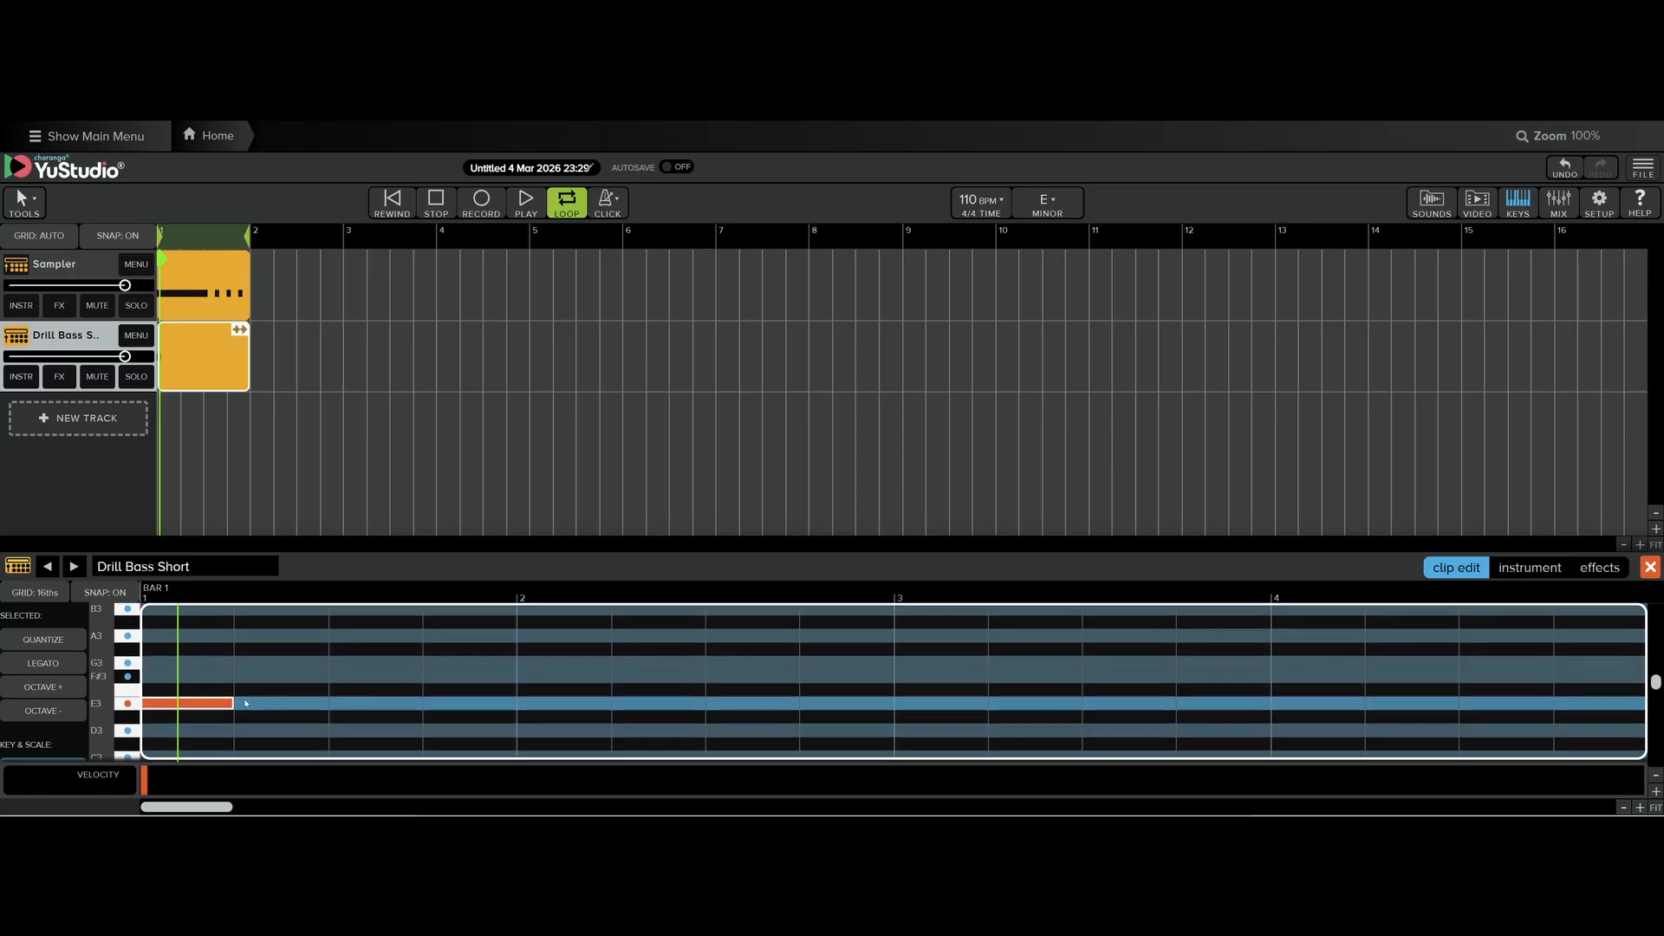
left_click_drag(1655, 684, 1657, 690)
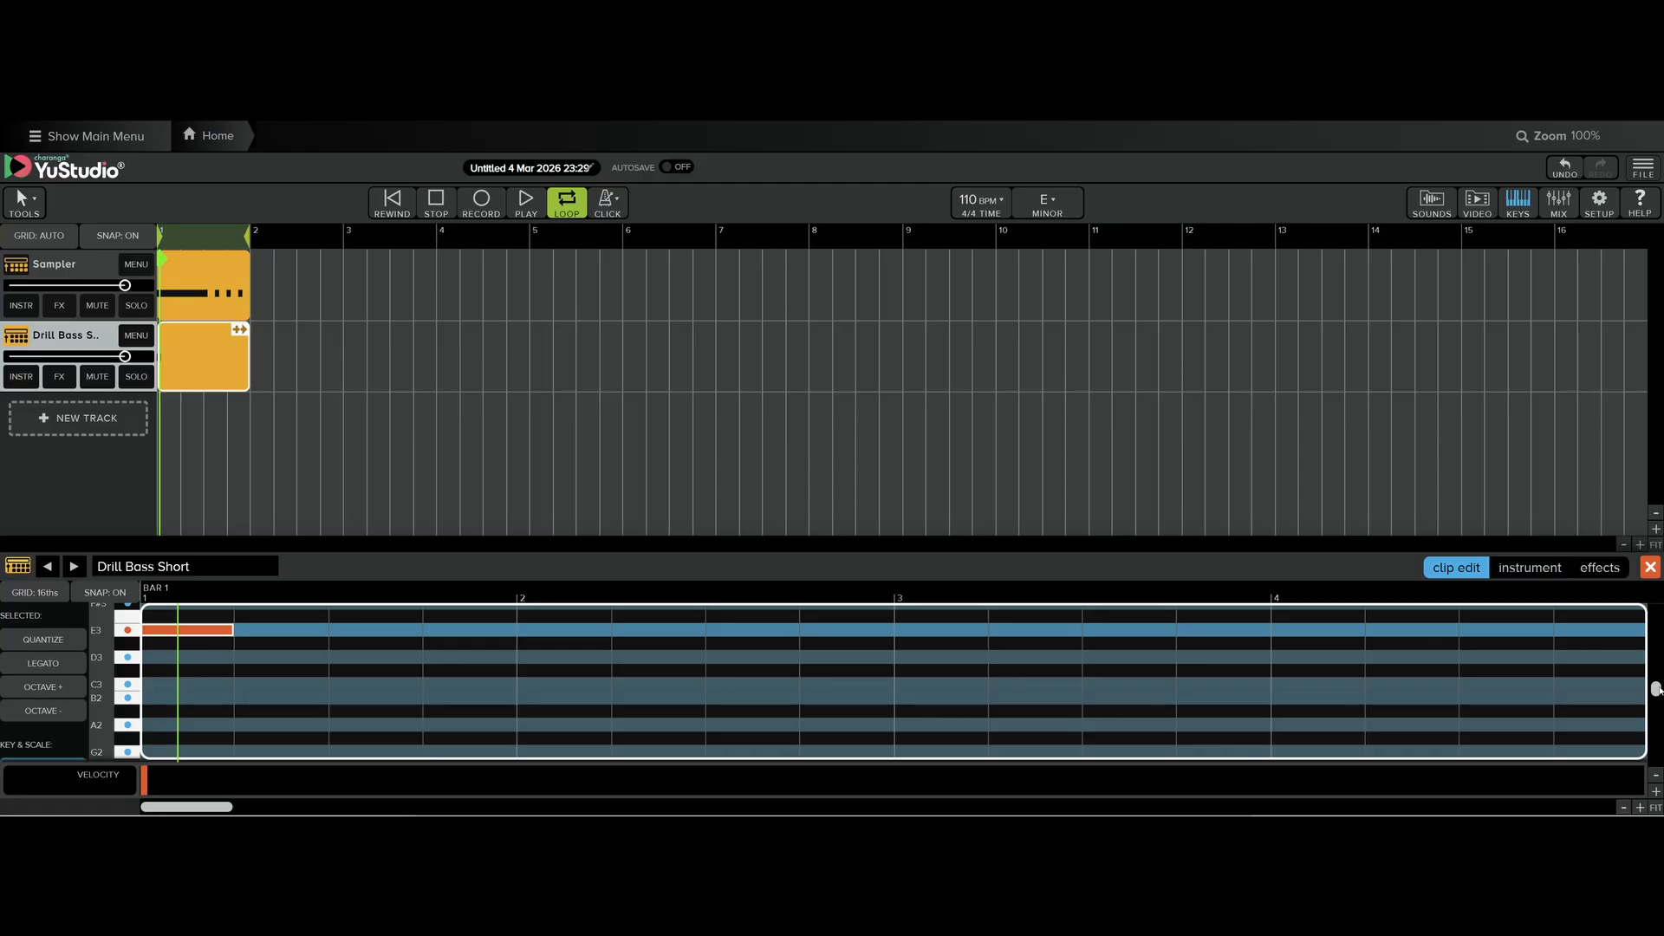
left_click_drag(1657, 689, 1663, 684)
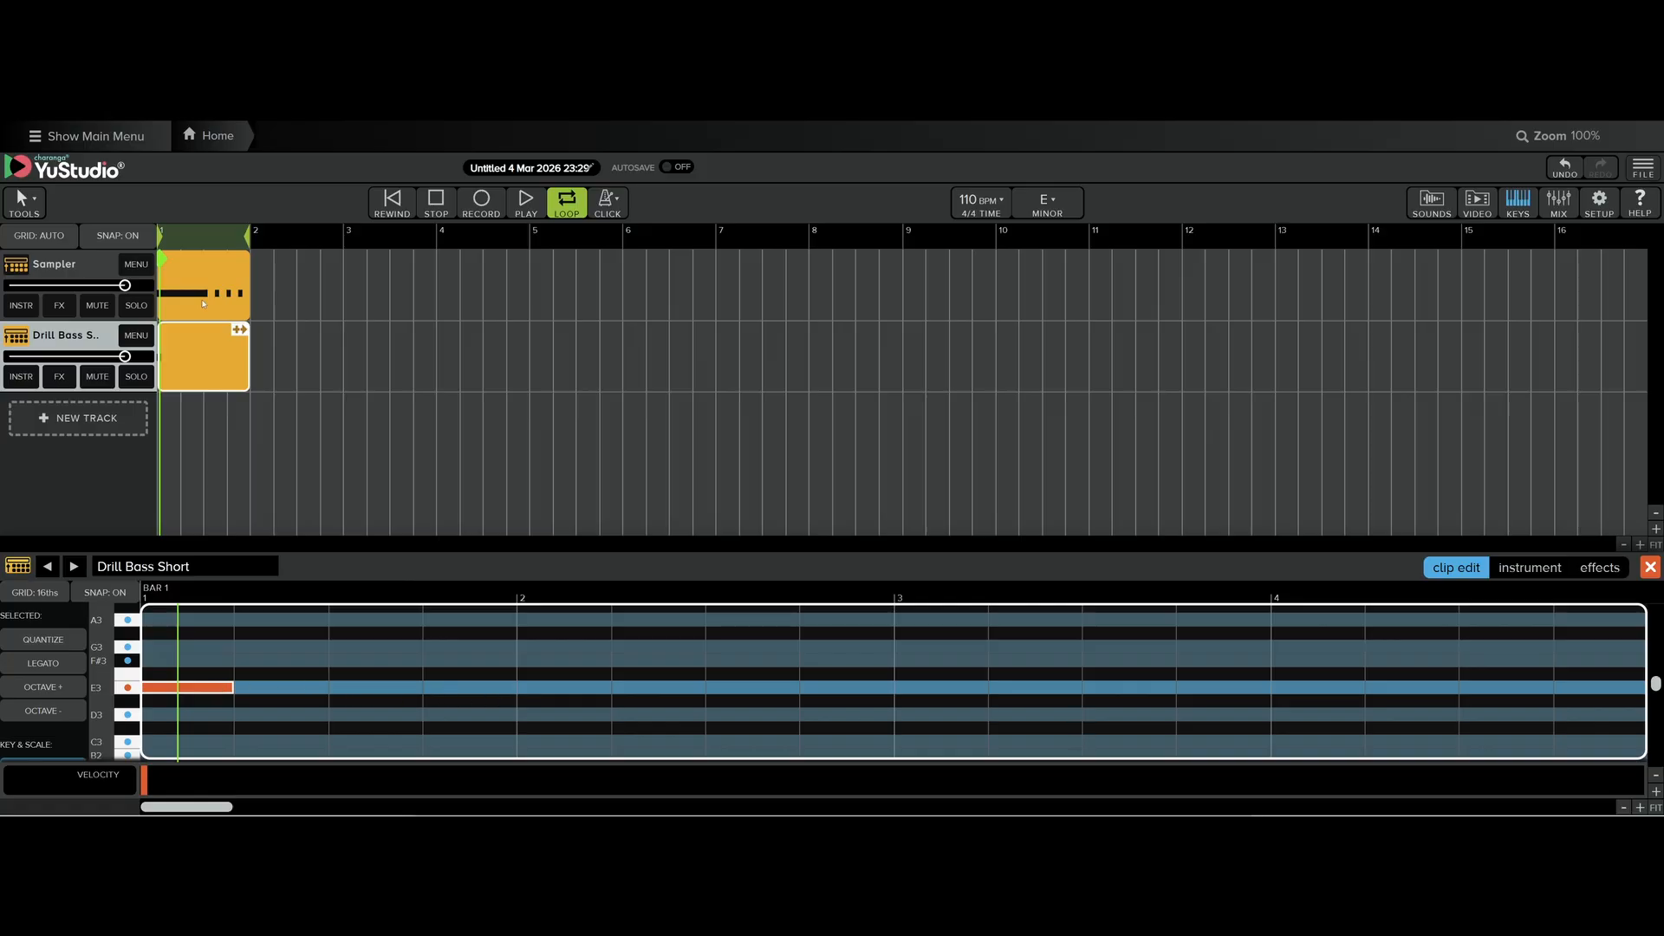
left_click(373, 689)
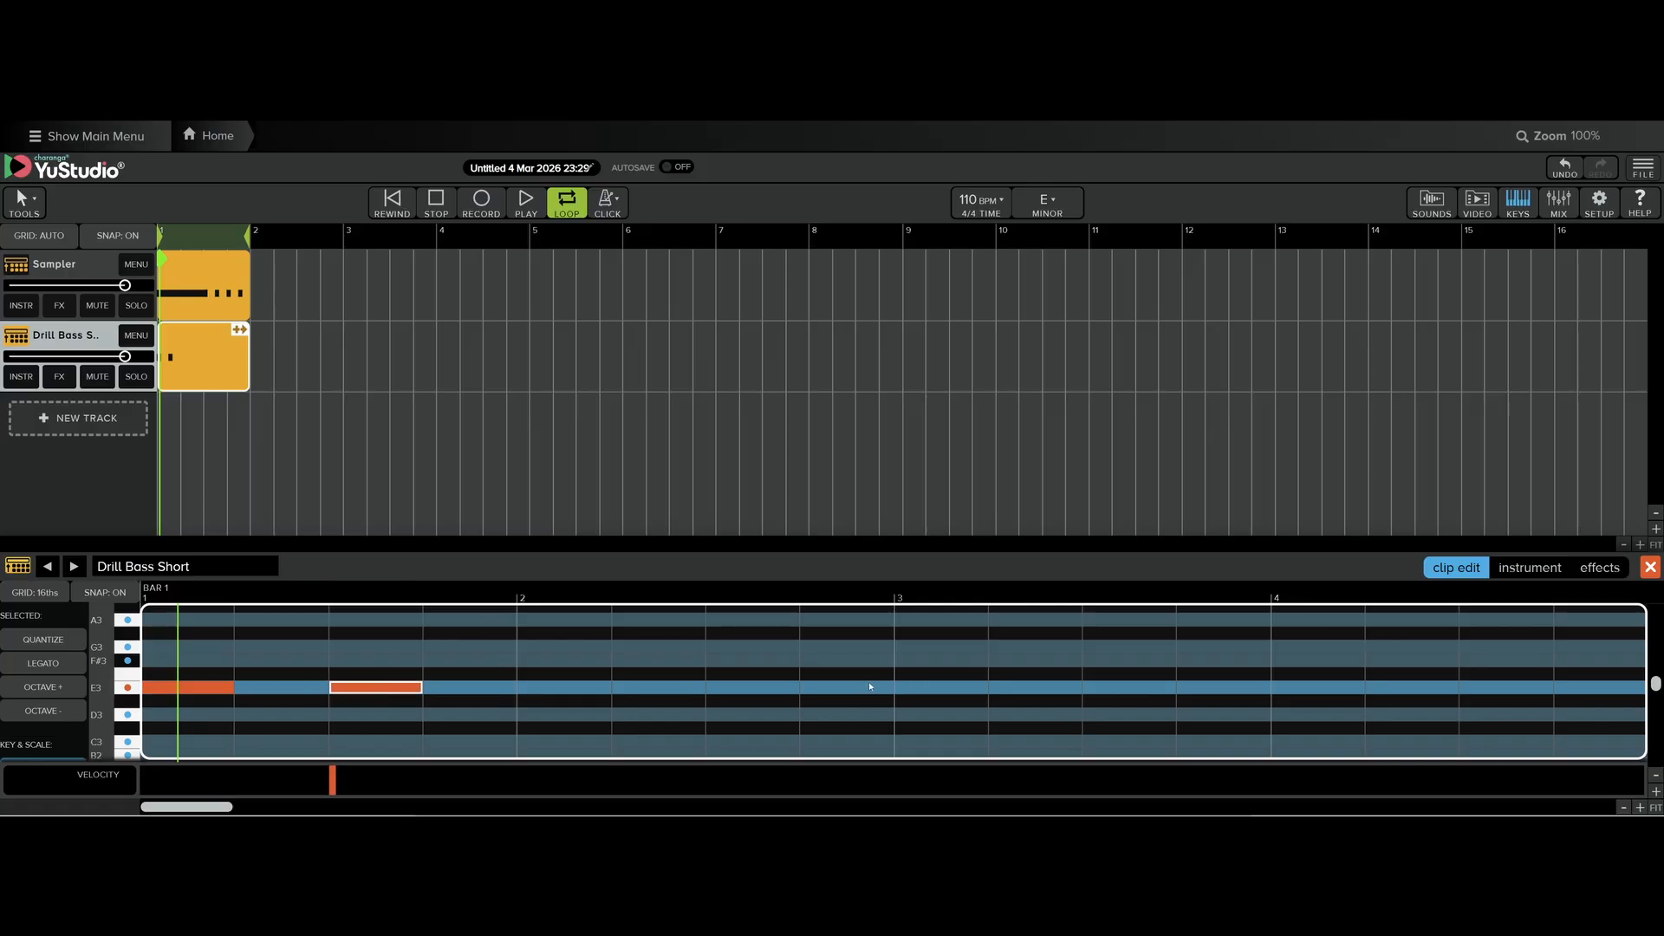
left_click(870, 687)
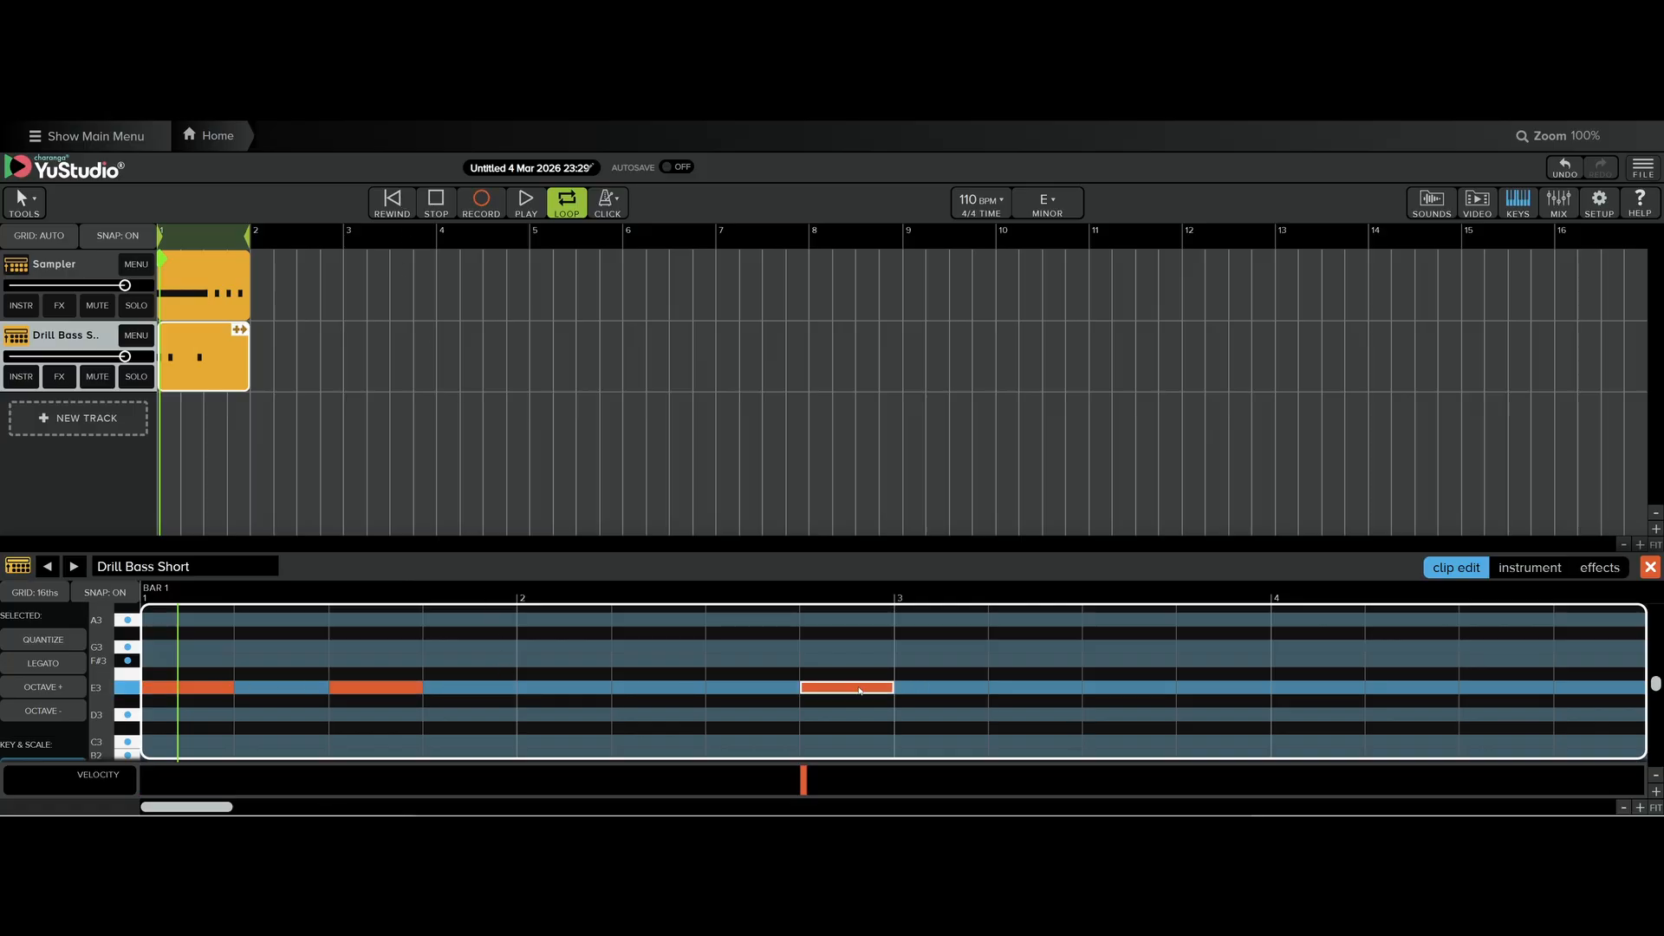
left_click(1146, 690)
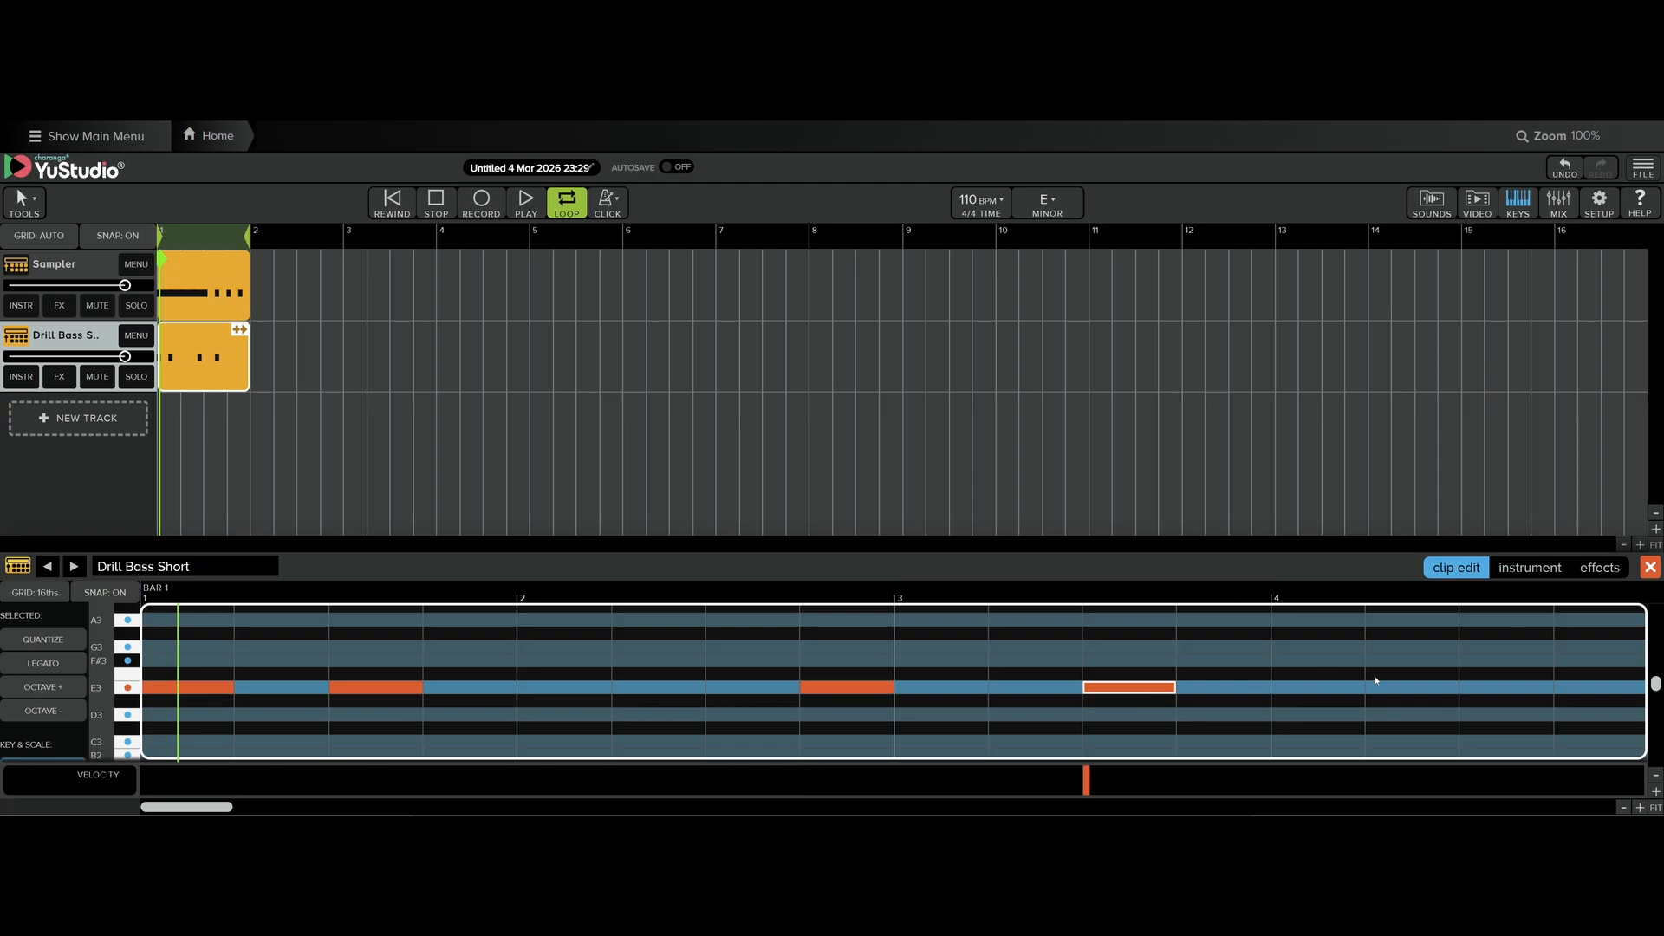
left_click(1494, 689)
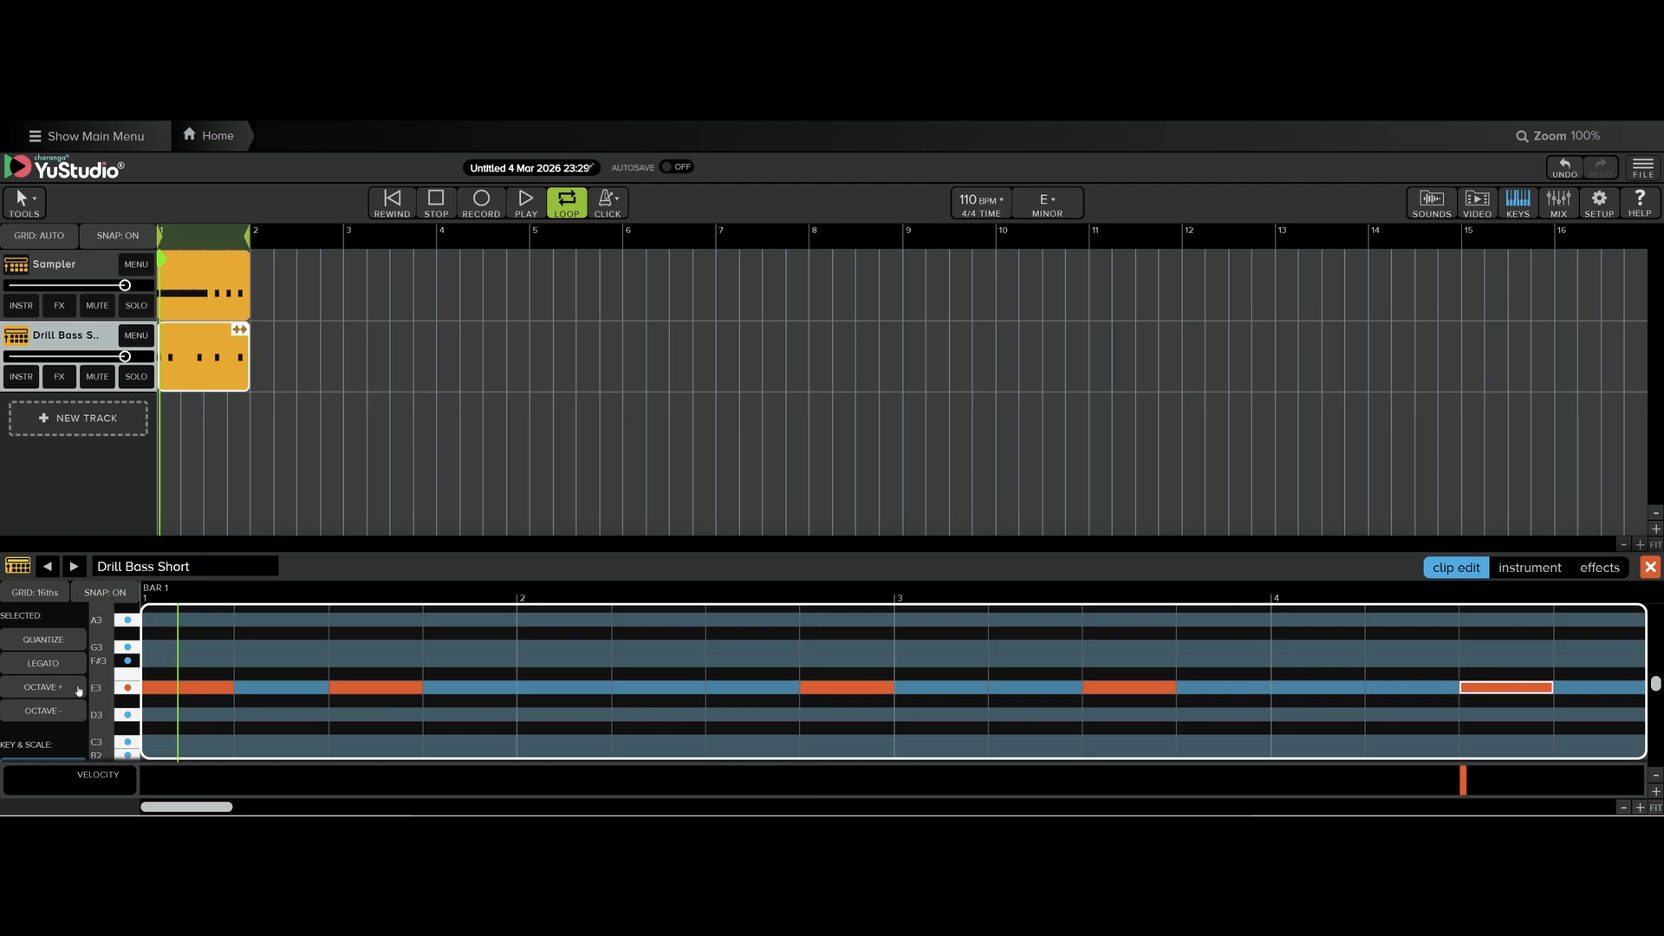
While playing the loop from the start, move the fourth bass note to A3 and extend it to the start of the last note.
left_click(390, 208)
left_click(526, 204)
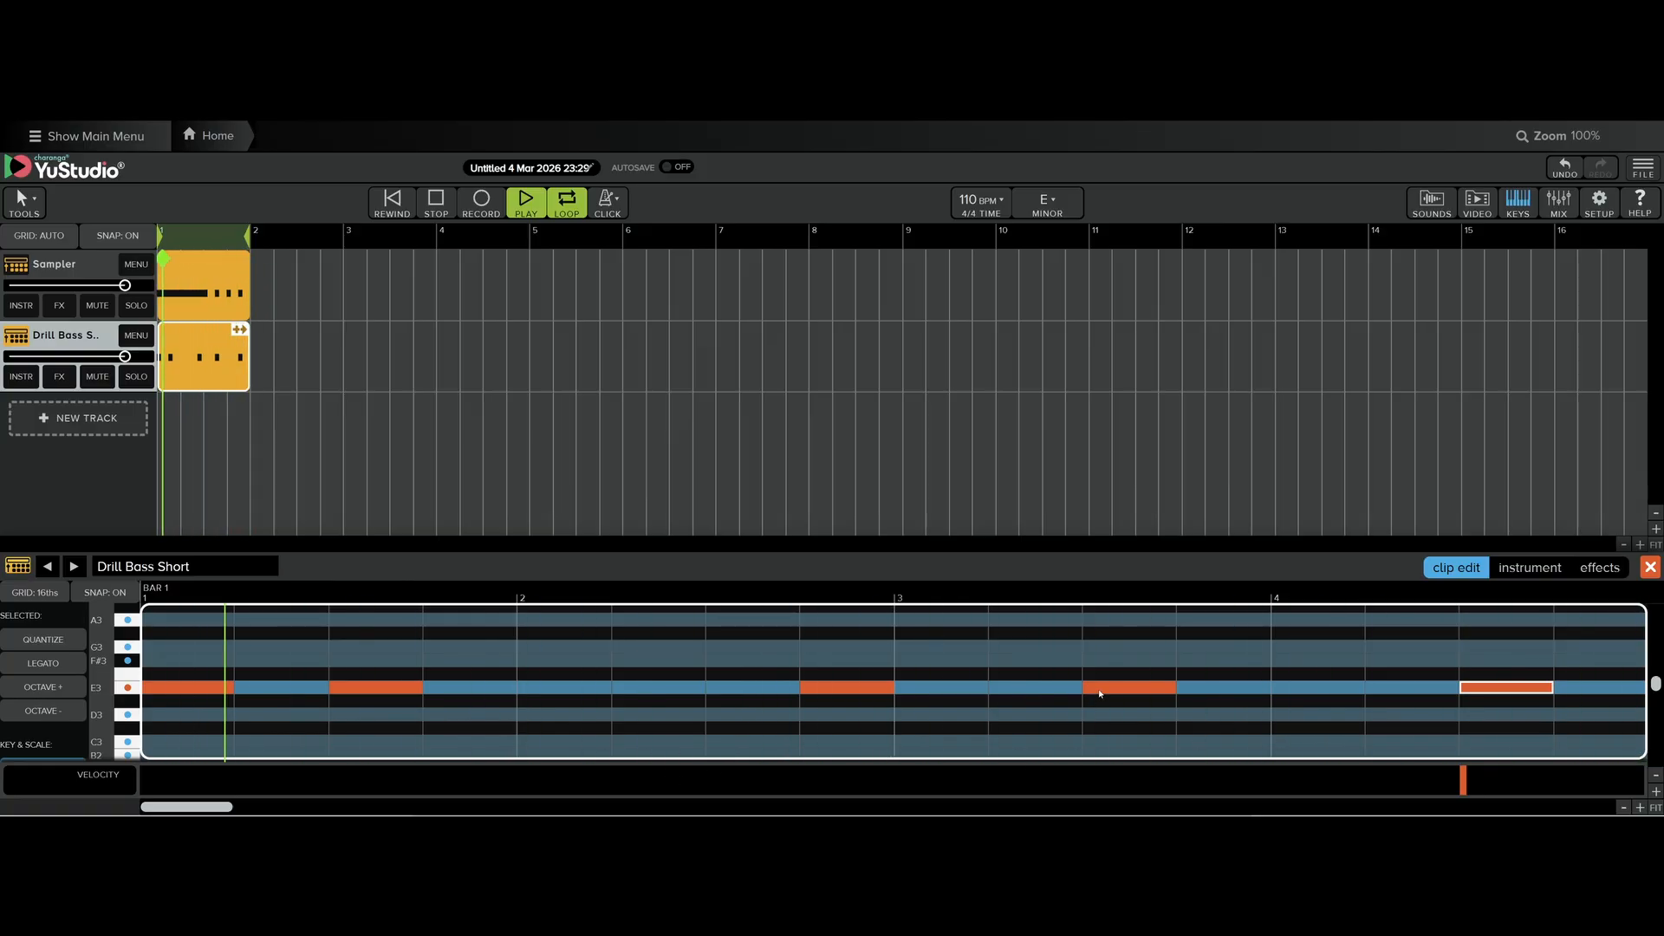
left_click_drag(1100, 693, 1101, 628)
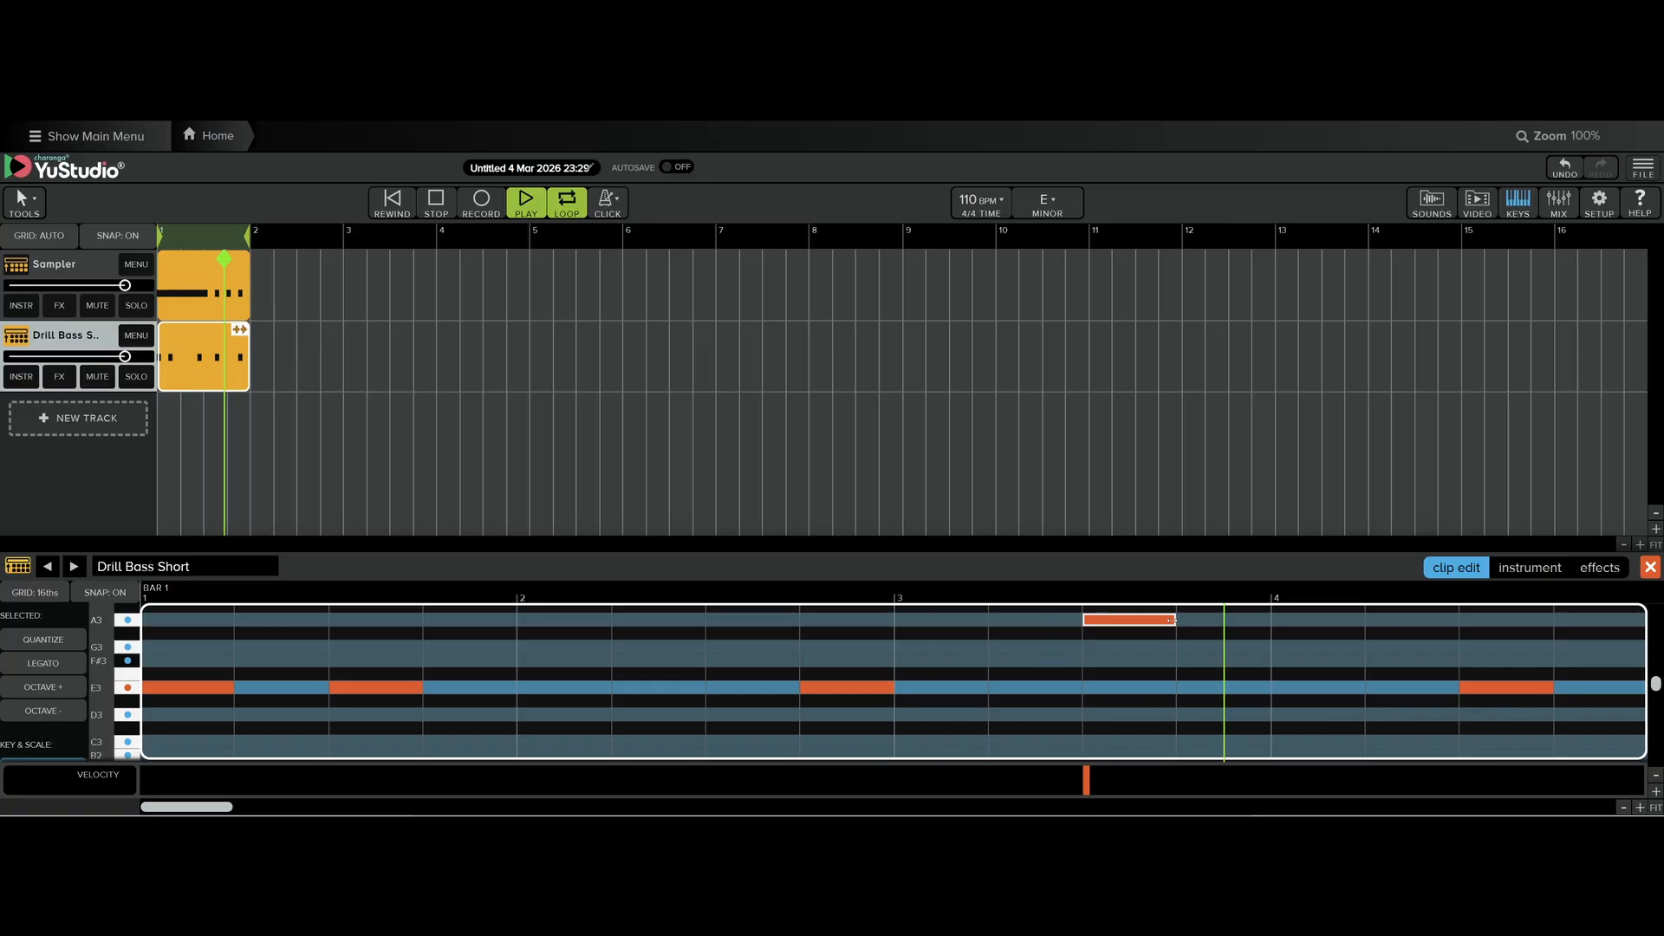
left_click_drag(1171, 620, 1493, 619)
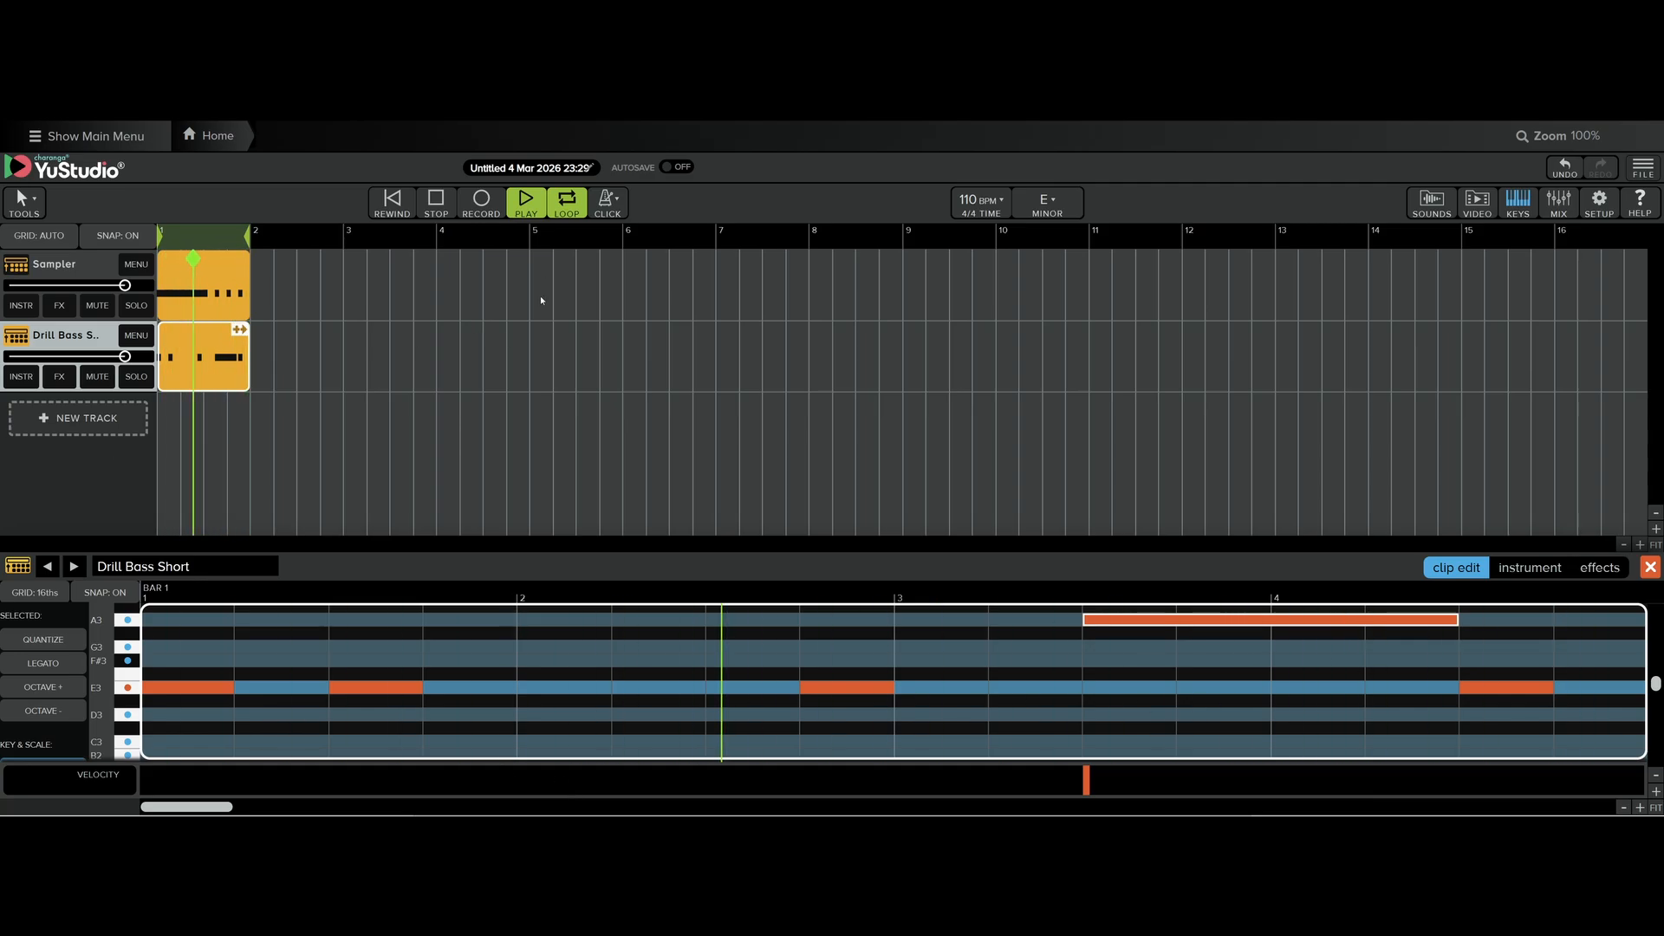
key("space")
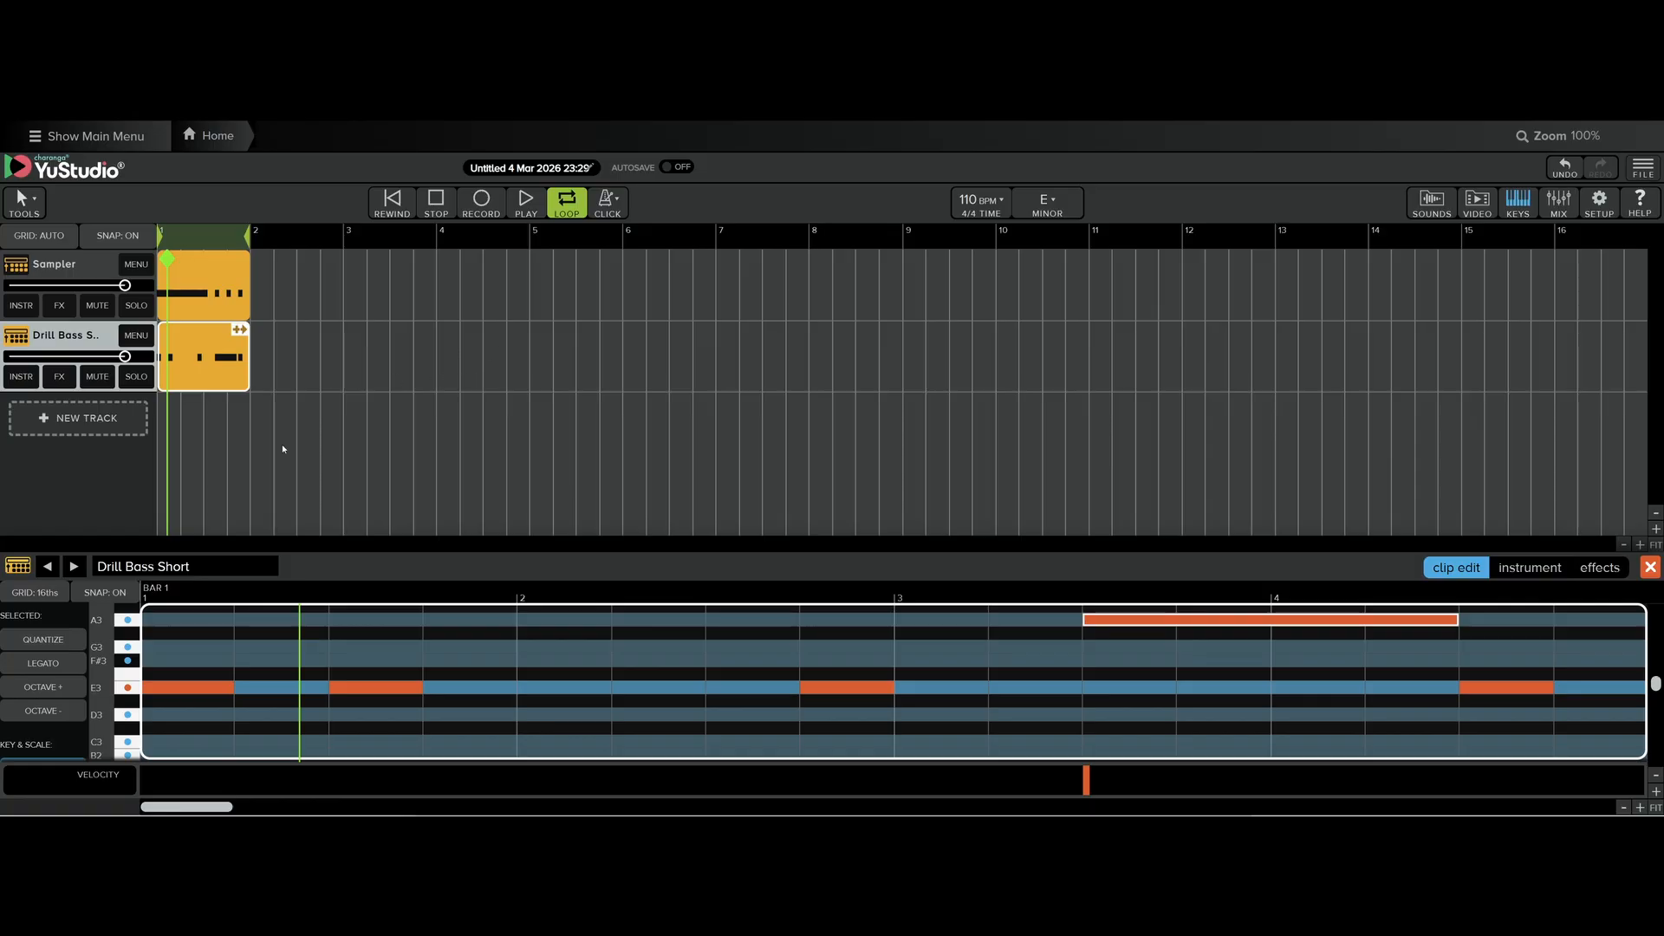
Load the Cello Textures preset from the Cello tag on the Drill Bass Short track and play the loop from the start.
left_click(1652, 568)
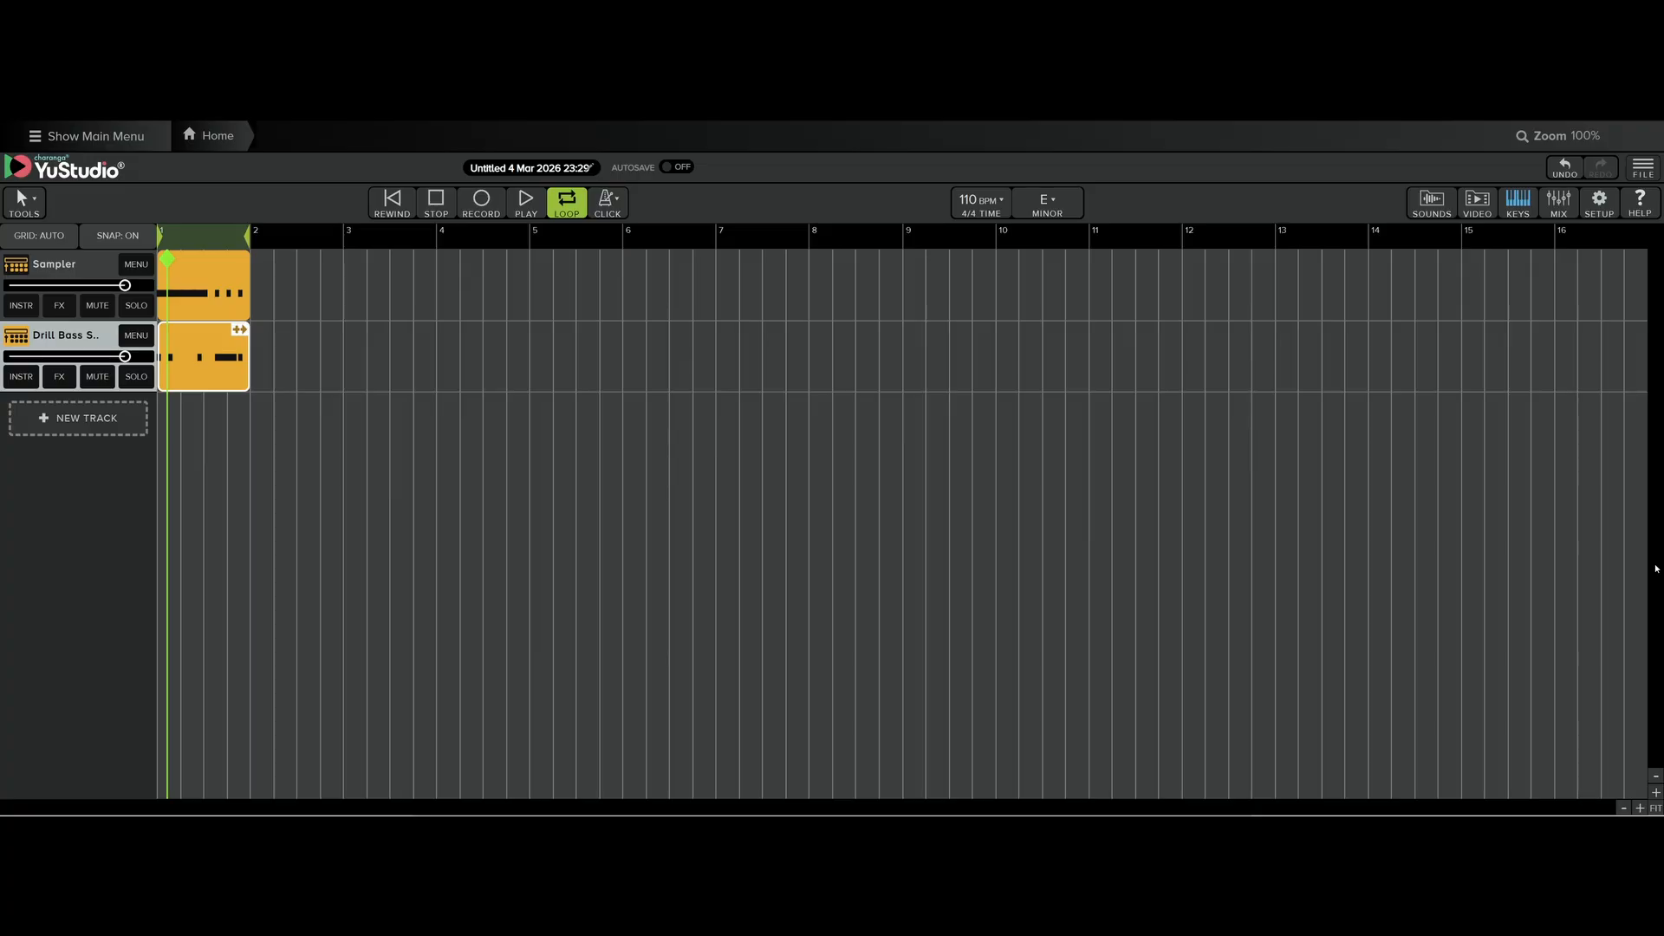
left_click(22, 379)
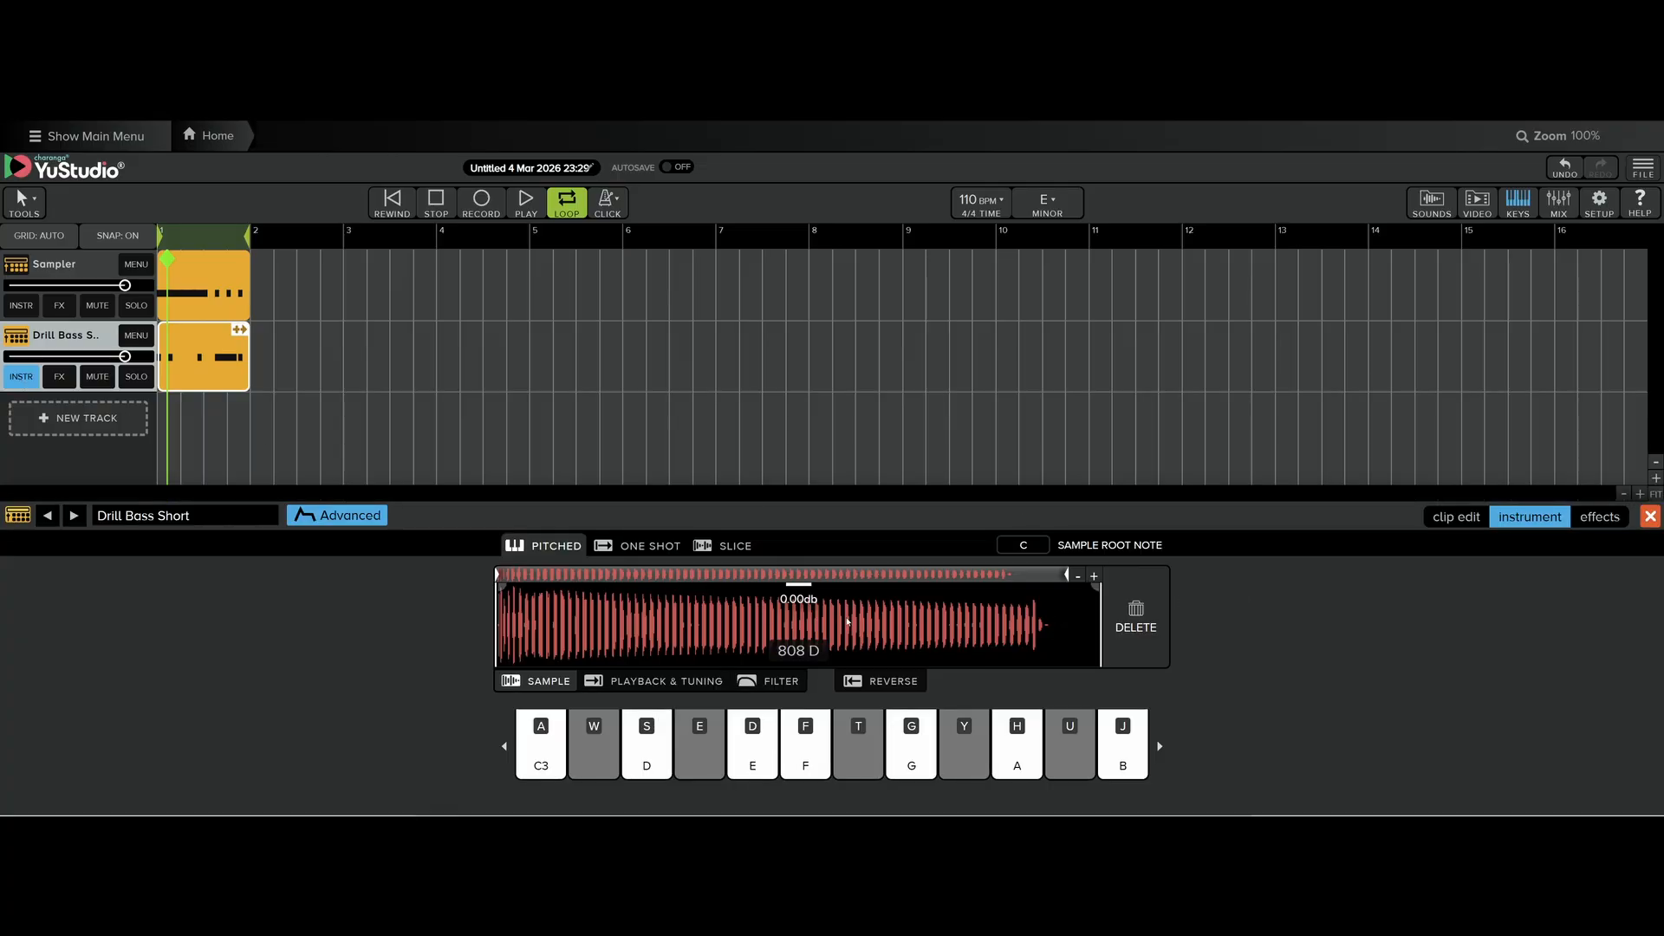
left_click(146, 519)
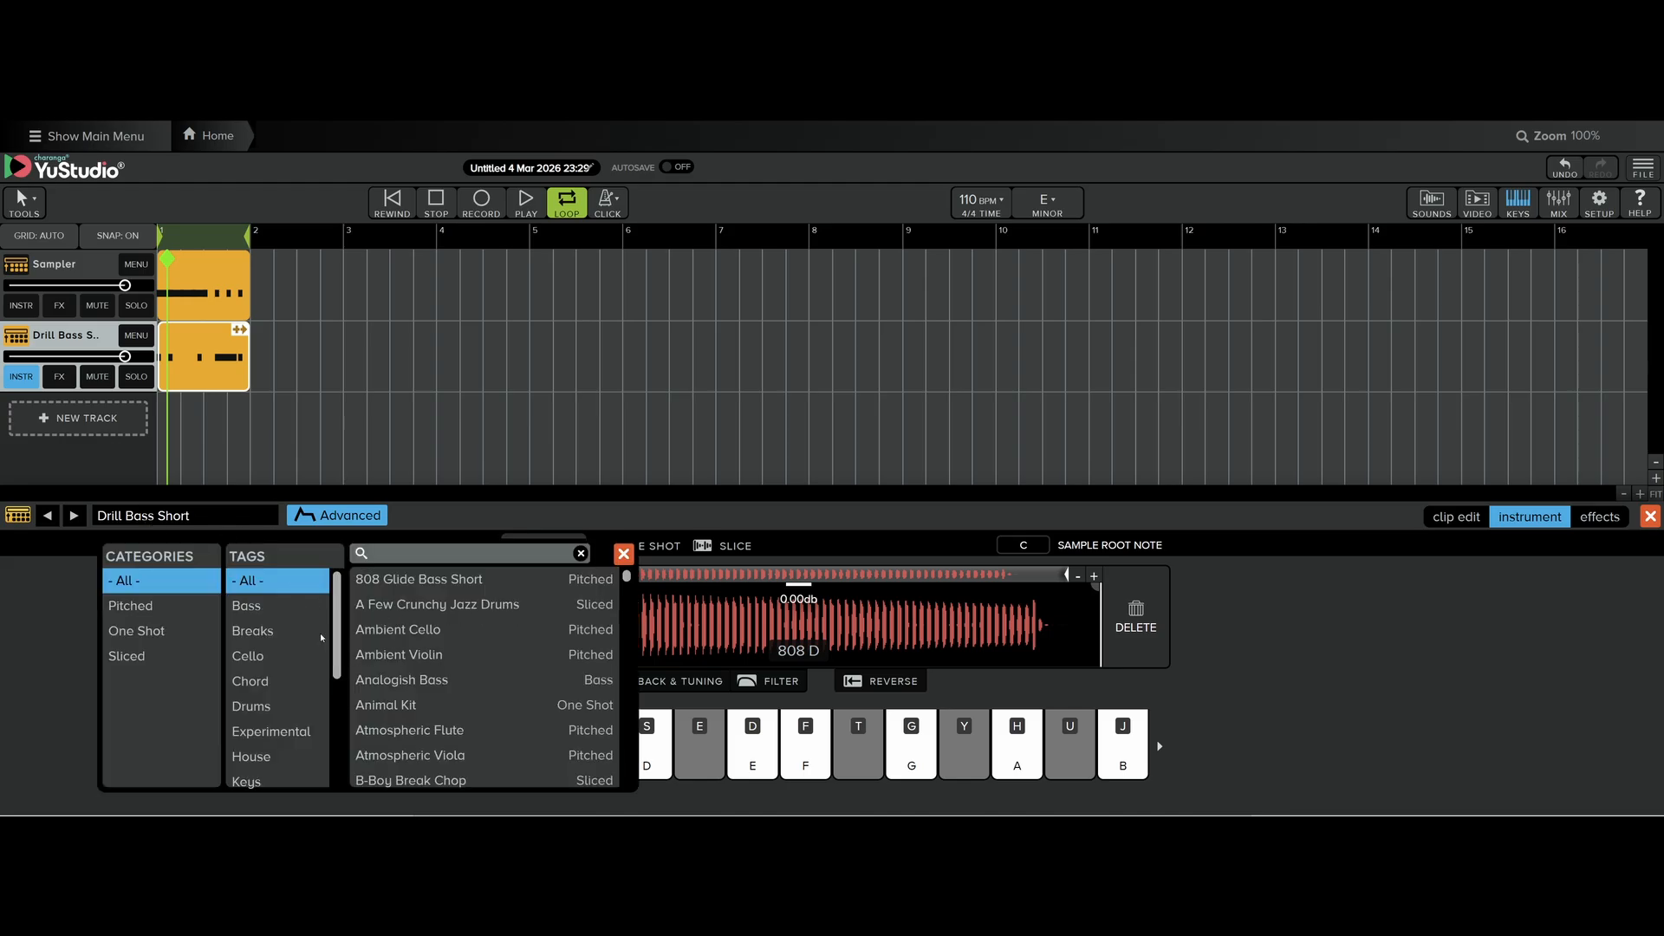
left_click(248, 657)
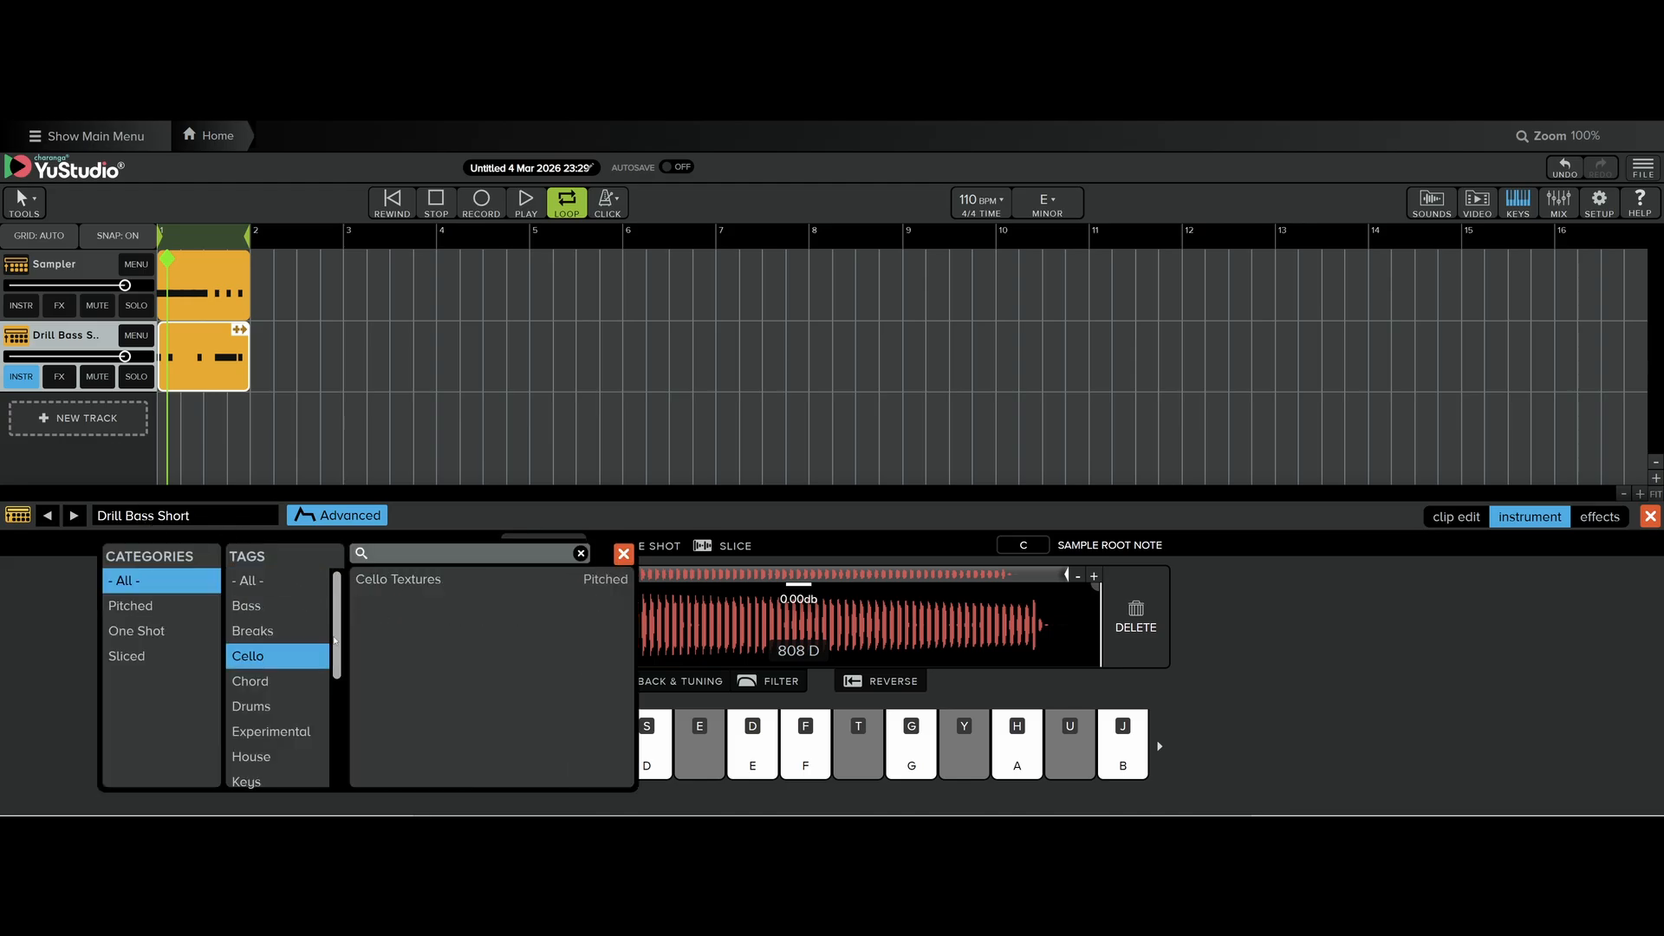
left_click(397, 580)
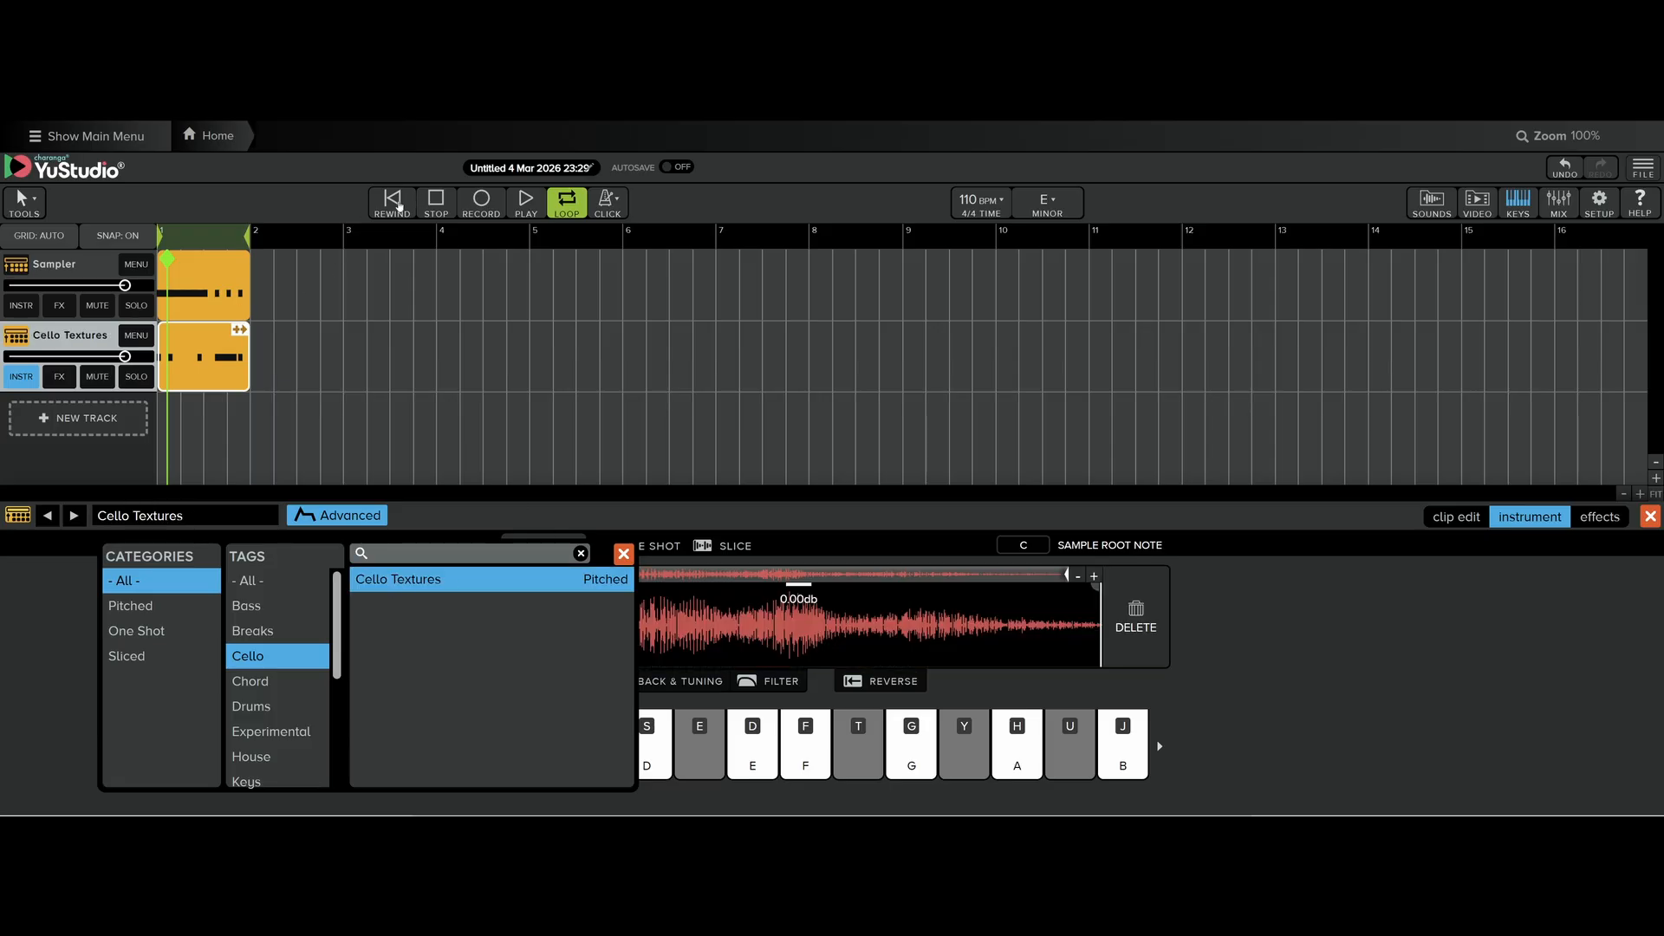
left_click(398, 208)
left_click(524, 206)
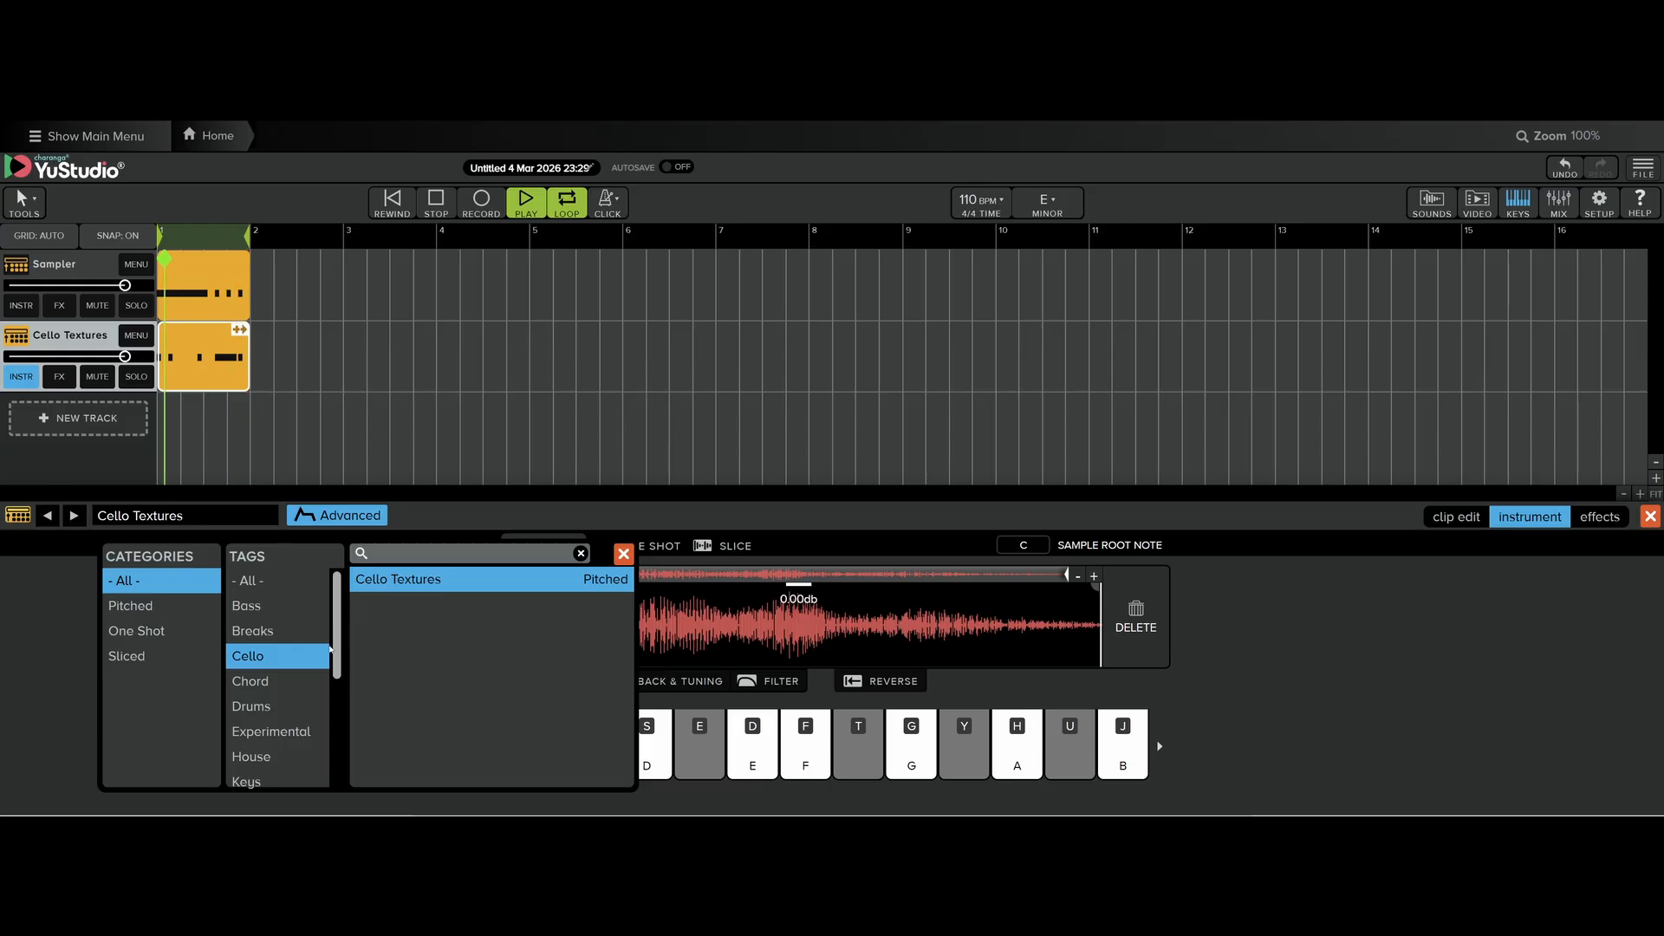
Audition the Chord presets Distant Piano, Distorted Pad and Dusty Piano over the loop, then stop playback and list presets for all tags.
left_click(253, 682)
left_click(413, 630)
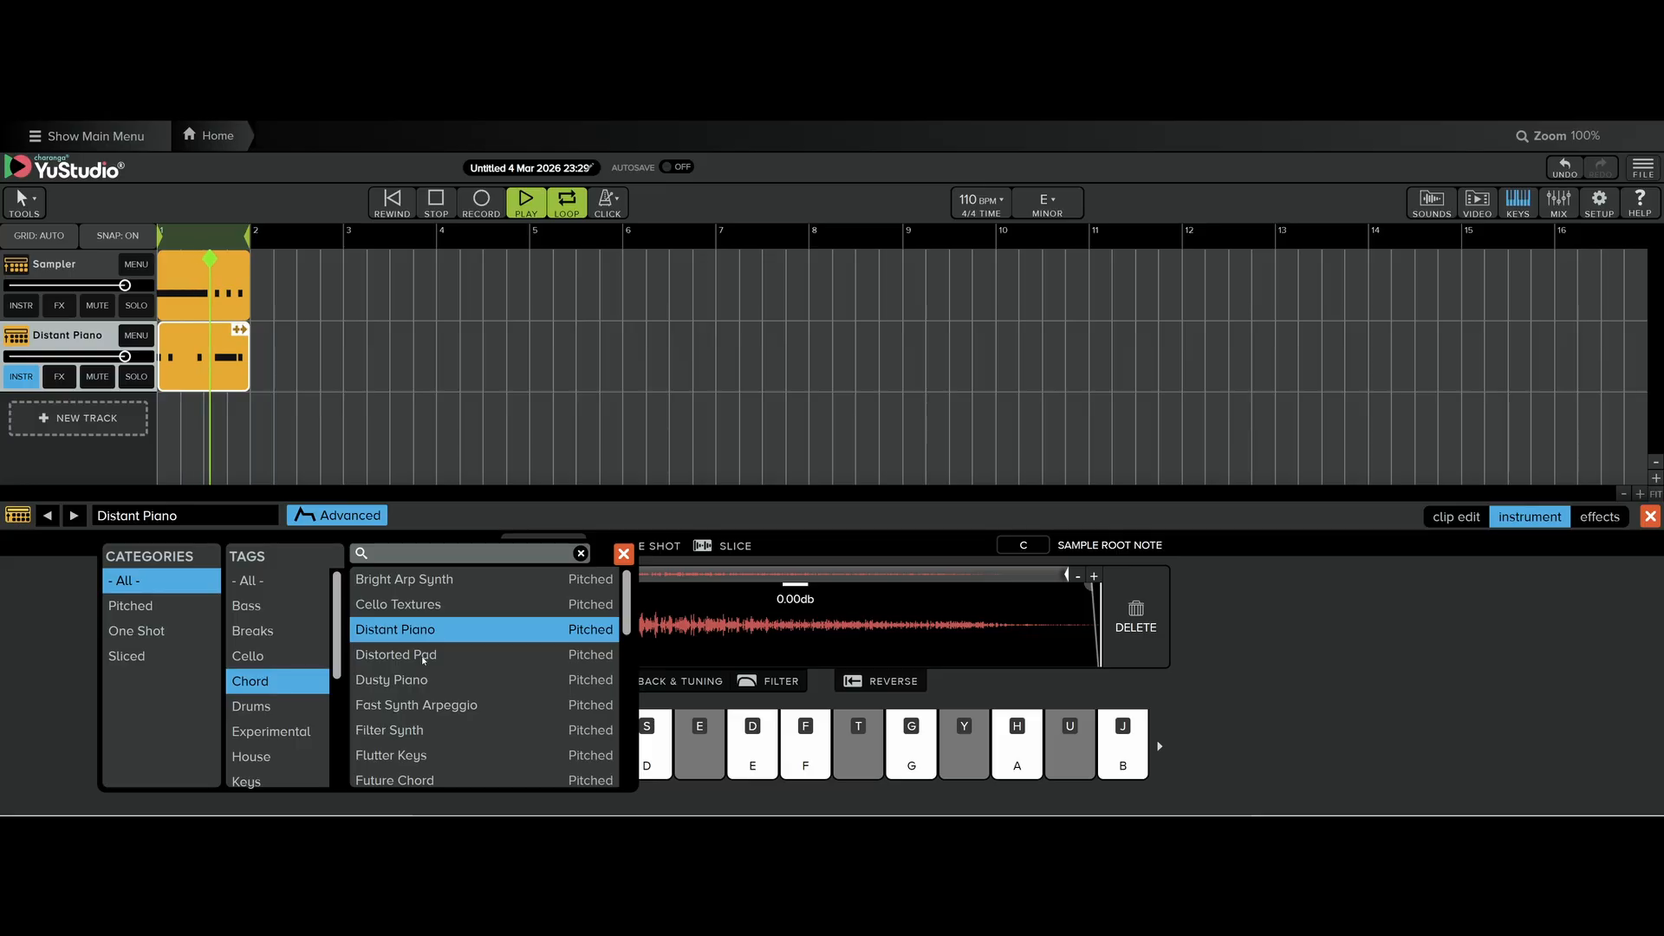
left_click(424, 659)
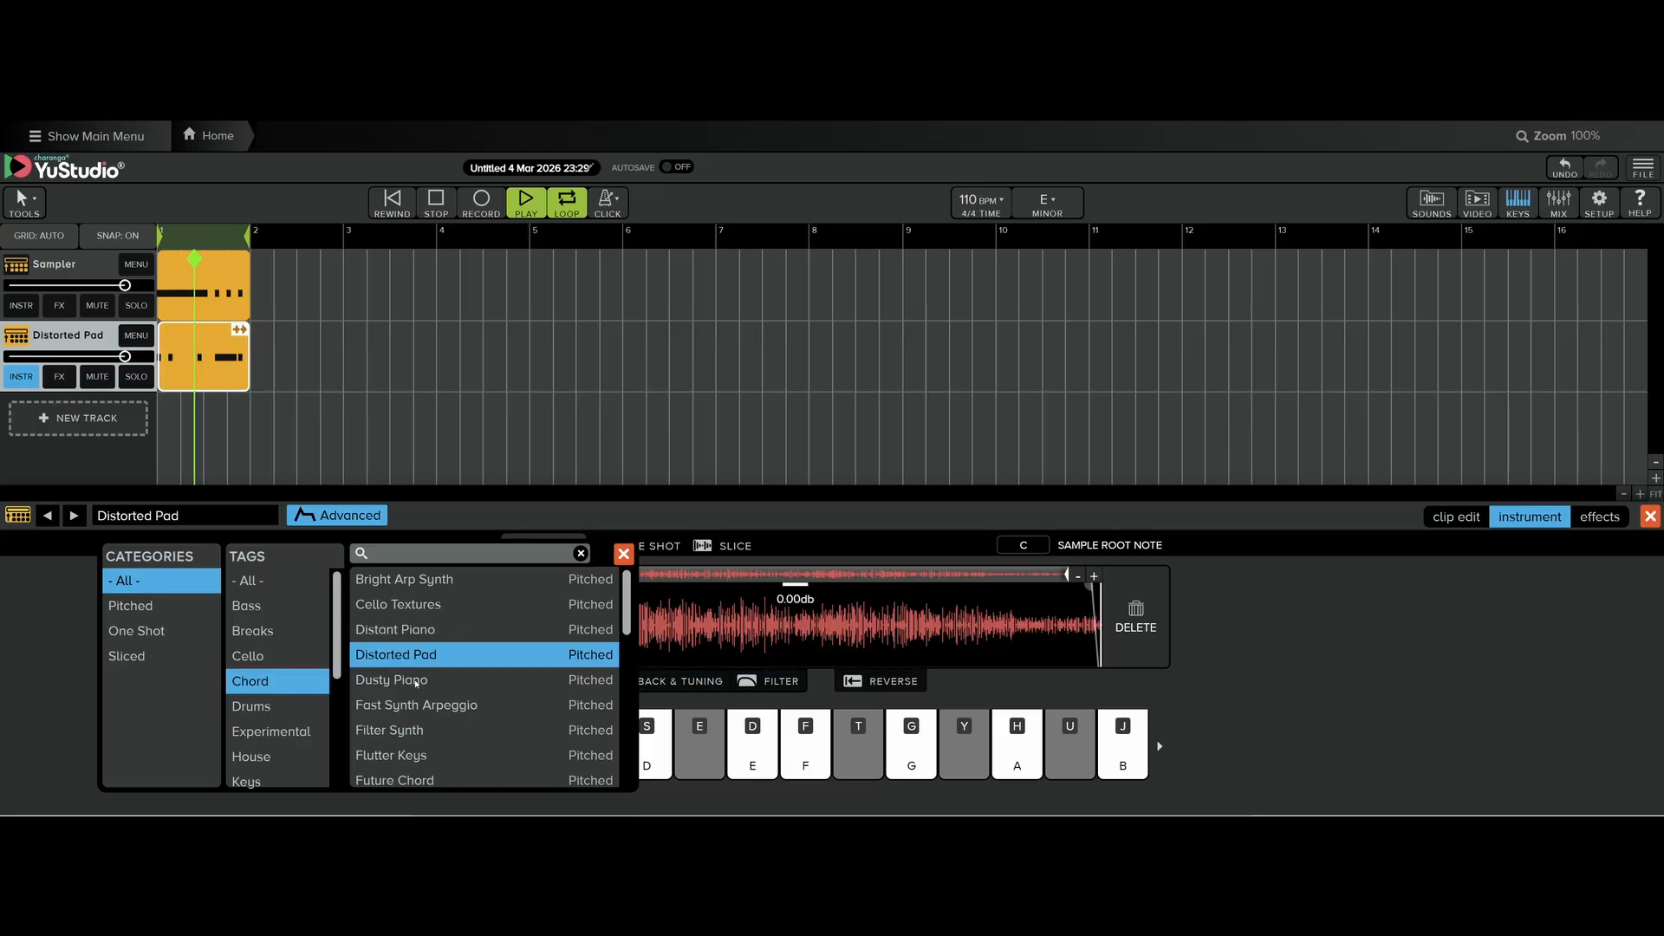
left_click(416, 681)
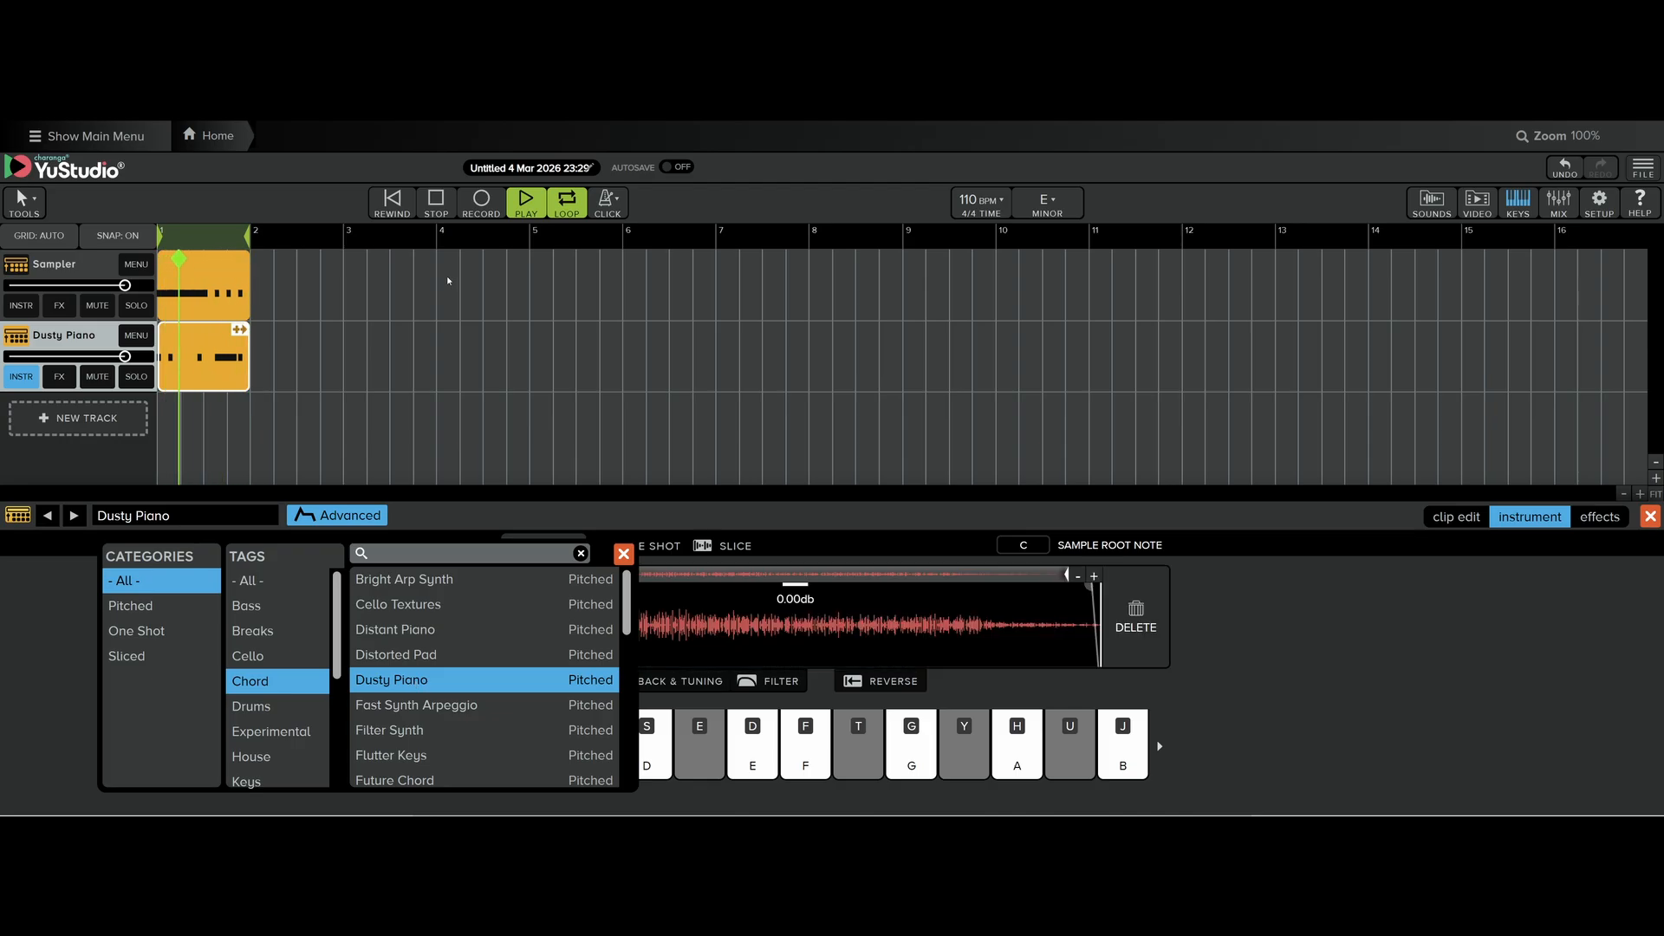
left_click(438, 202)
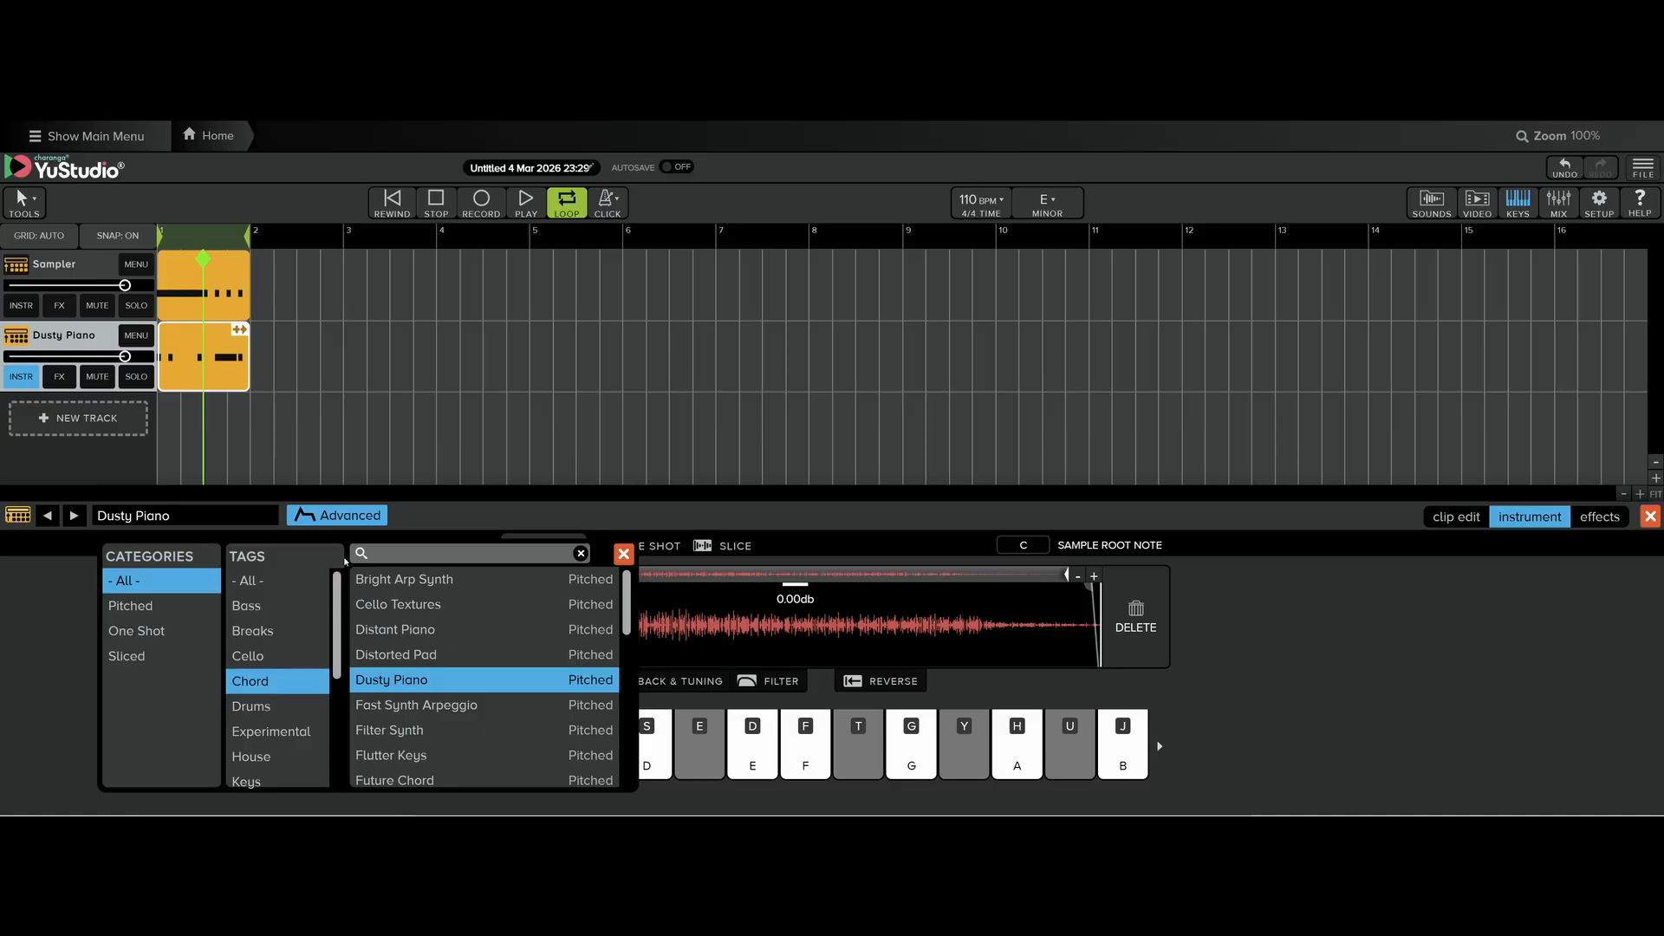
left_click(300, 580)
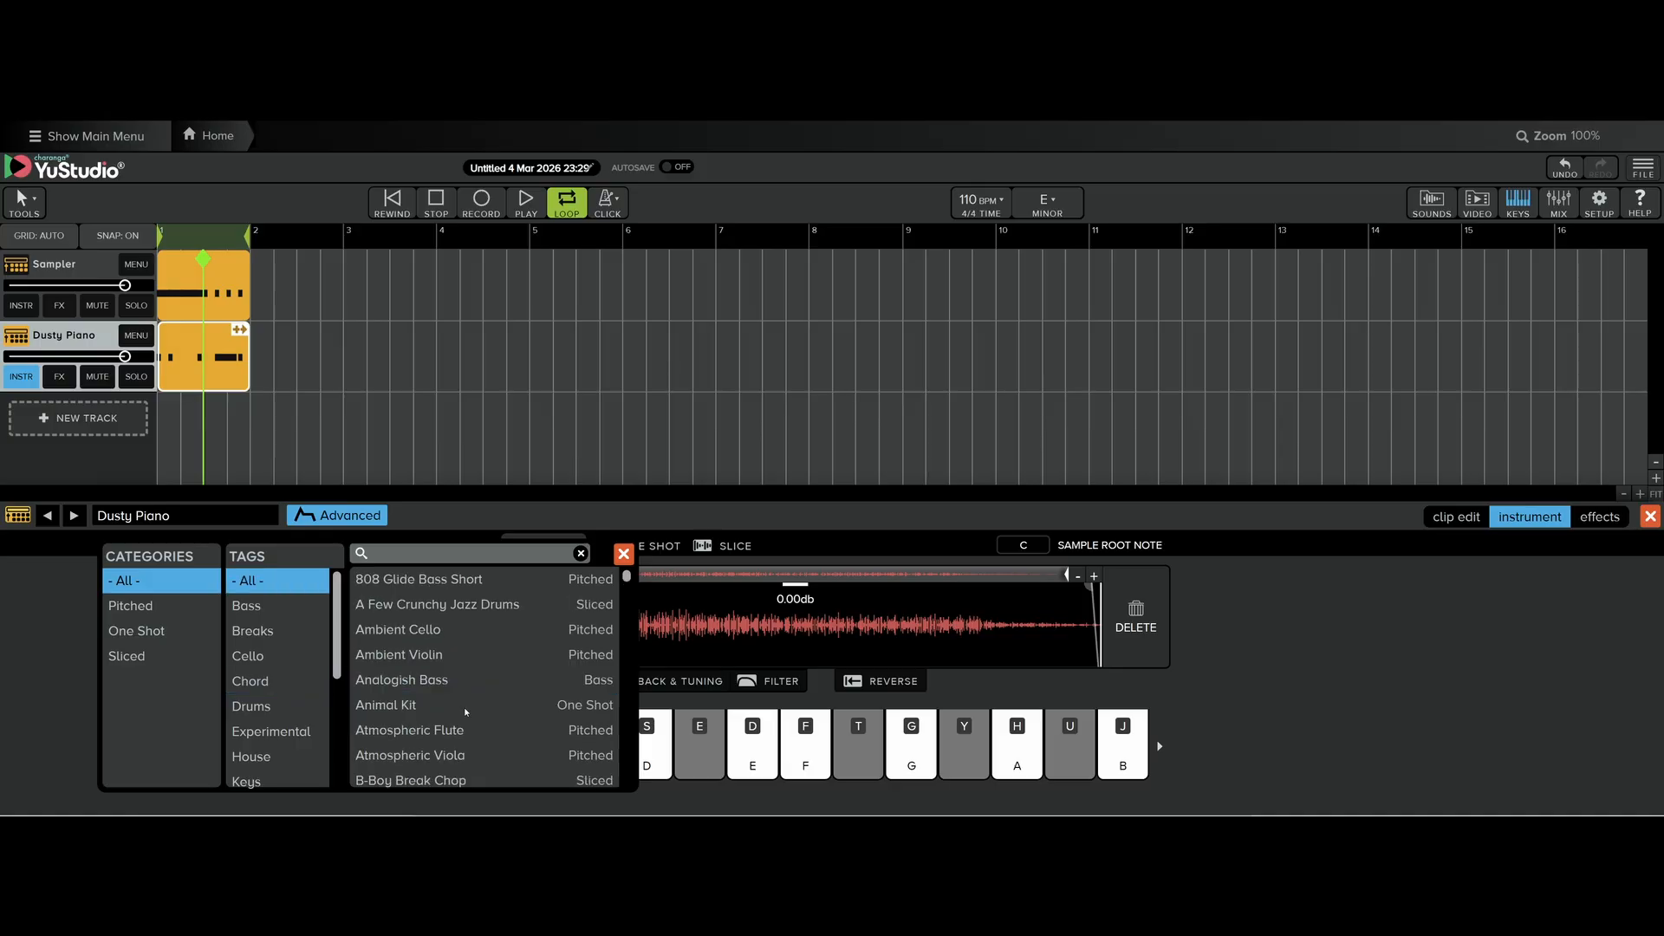